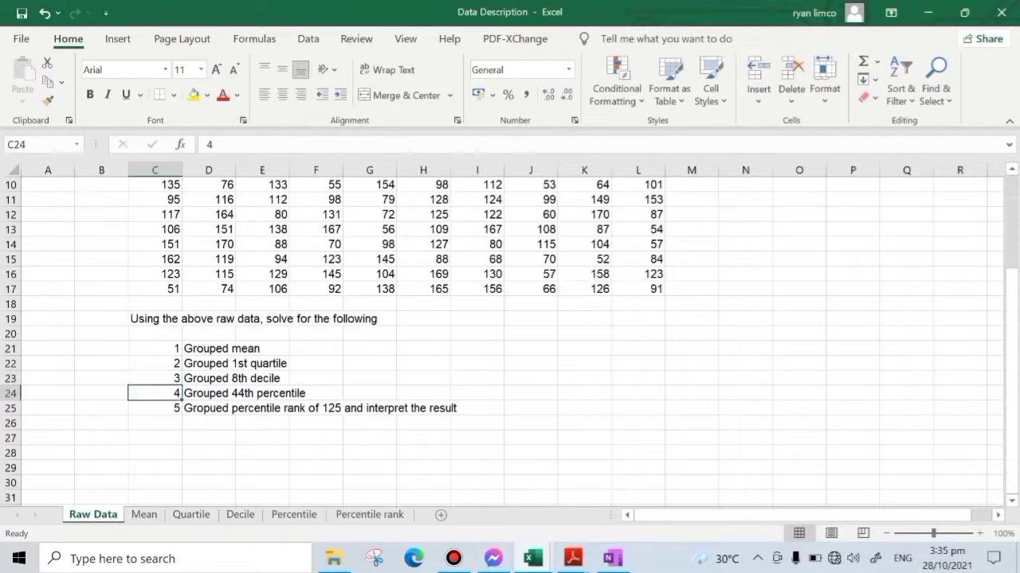
- Correct the misspelled first word of the percentile rank task in D25 to "Grouped"
{"action": "left_click", "coordinate": [205, 408]}
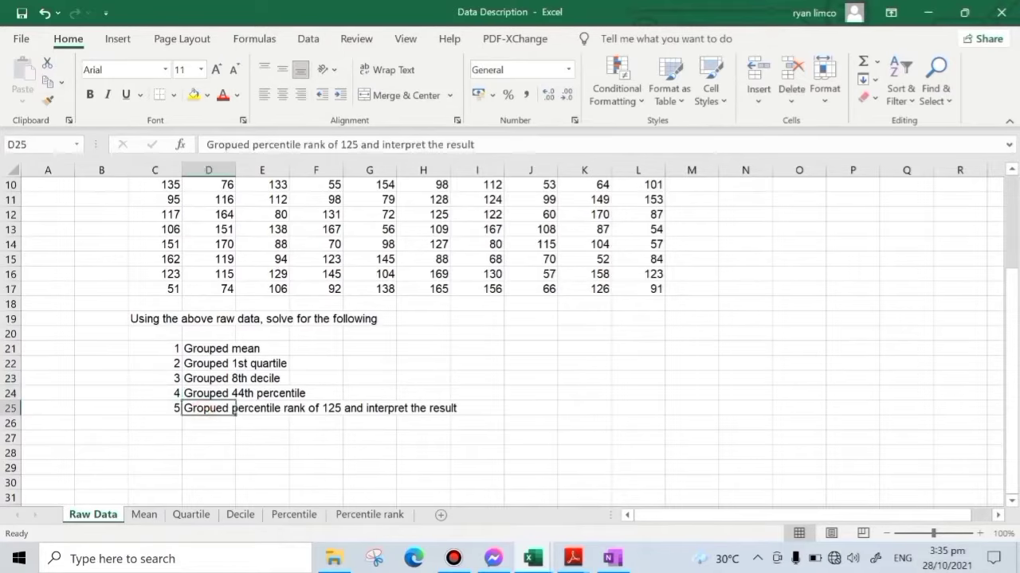
{"action": "left_click", "coordinate": [238, 145]}
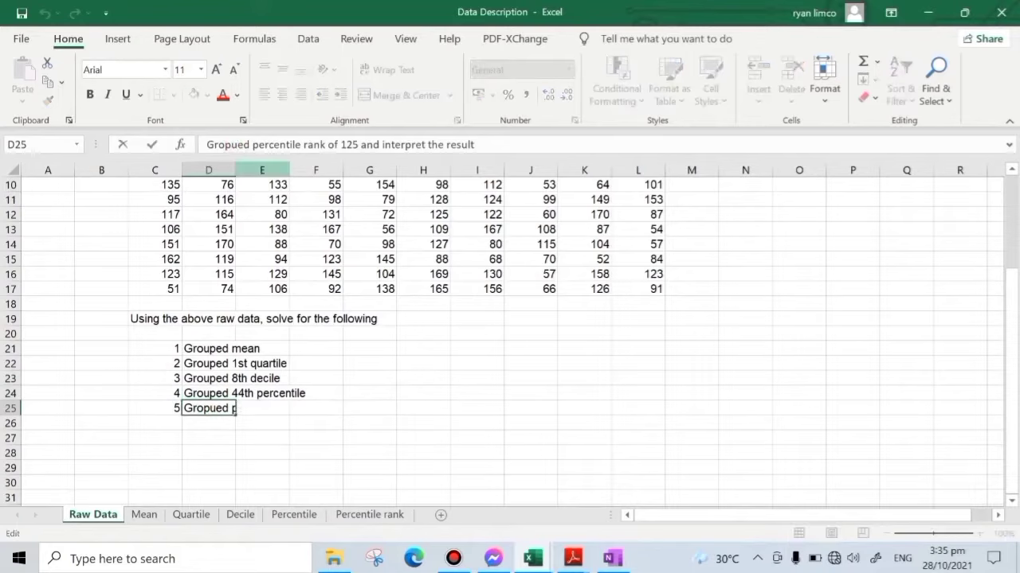
{"action": "key", "text": "BackSpace"}
{"action": "key", "text": "BackSpace"}
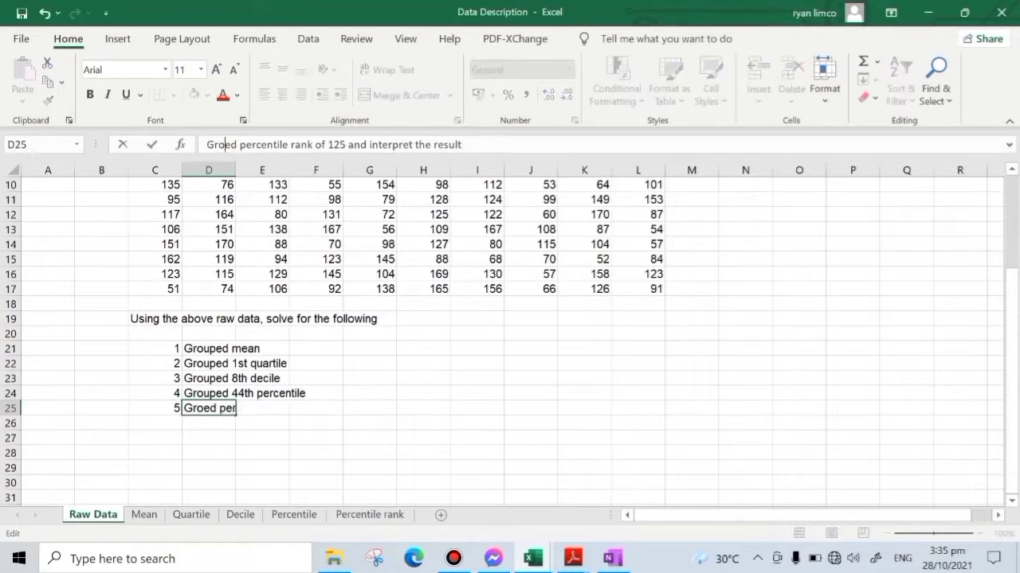
{"action": "type", "text": "up"}
{"action": "key", "text": "Return"}
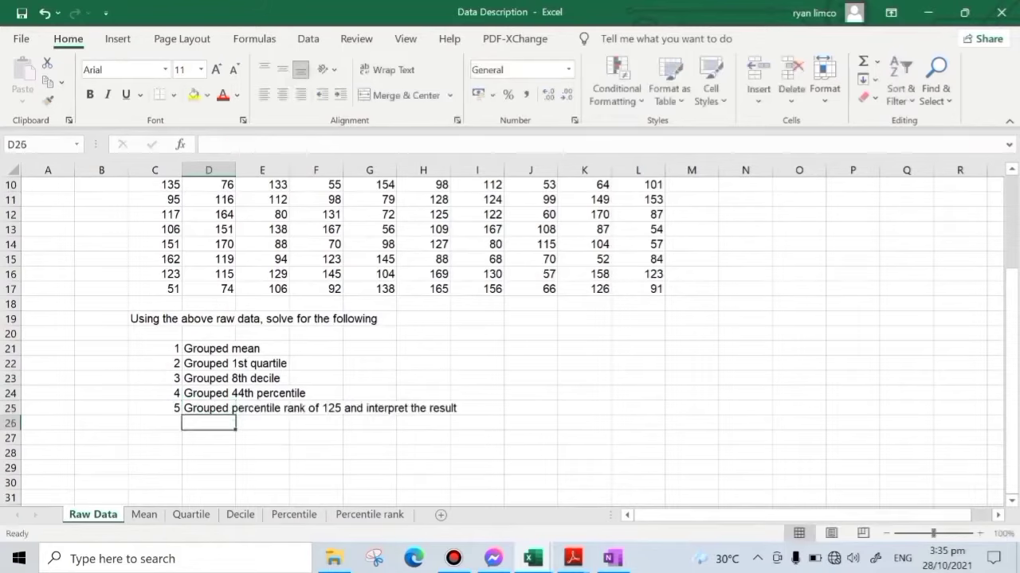
{"action": "left_click", "coordinate": [155, 408]}
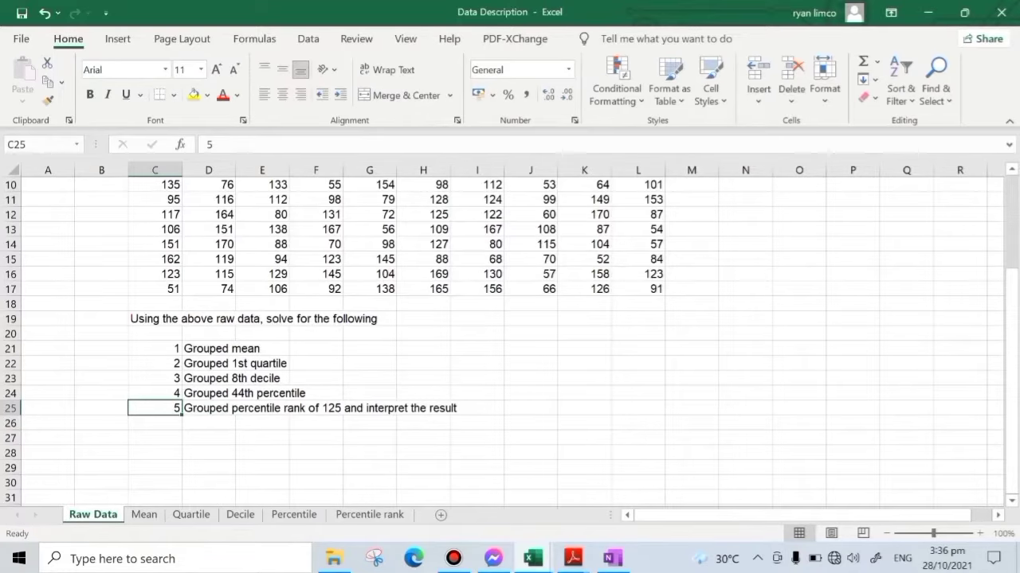
{"action": "scroll", "coordinate": [509, 341], "scroll_direction": "up", "scroll_amount": 2}
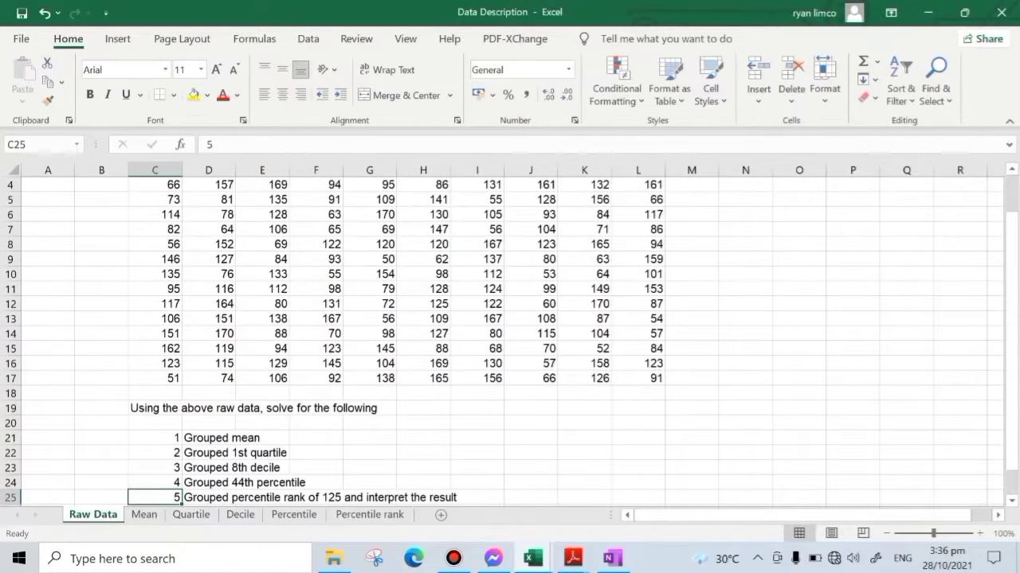
{"action": "scroll", "coordinate": [510, 341], "scroll_direction": "down", "scroll_amount": 1}
{"action": "left_click", "coordinate": [211, 392]}
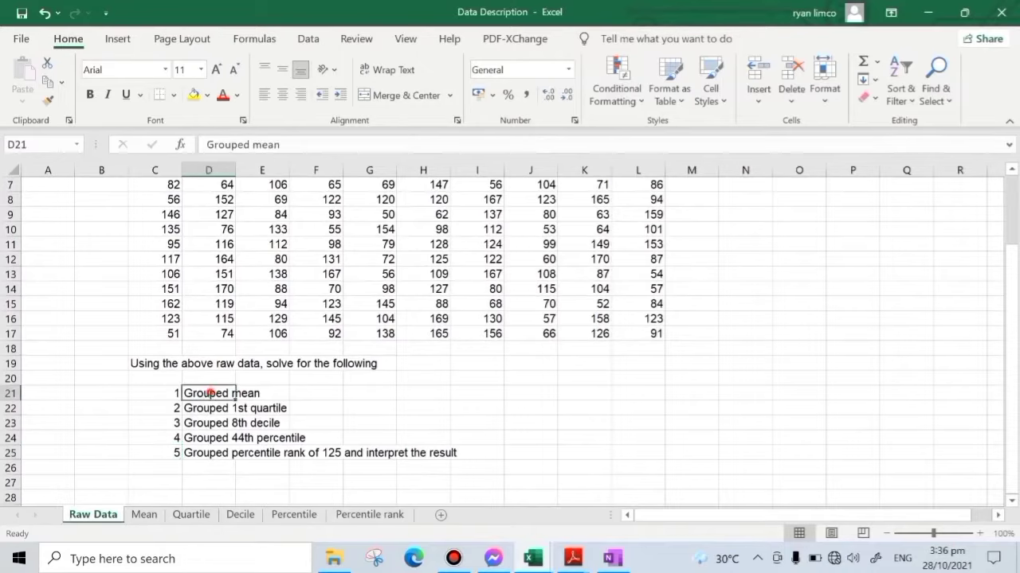
{"action": "scroll", "coordinate": [510, 340], "scroll_direction": "up", "scroll_amount": 2}
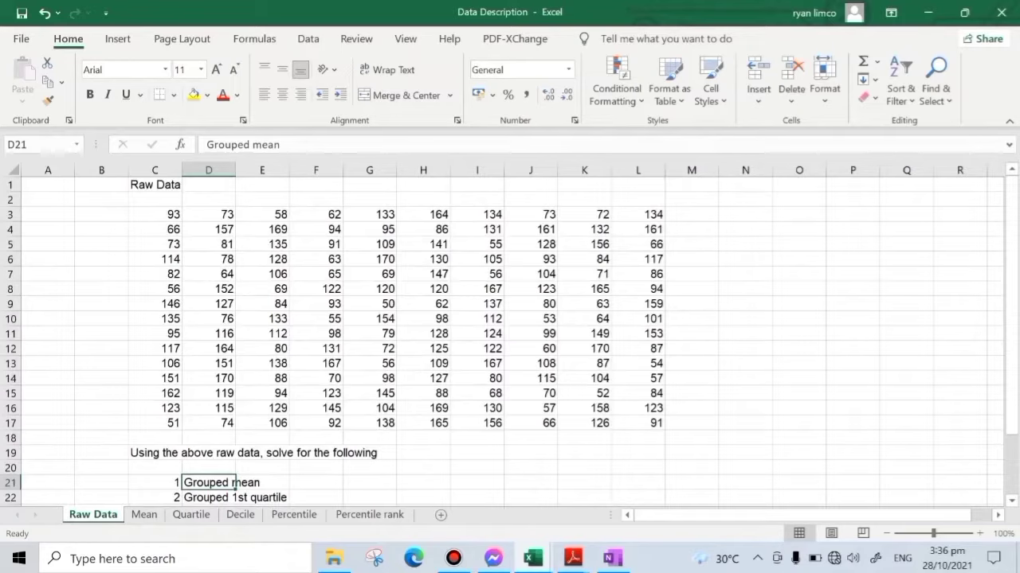
- Enter the labels n, Max and Min in cells N4 to N6 beside the raw data
{"action": "left_click", "coordinate": [745, 229]}
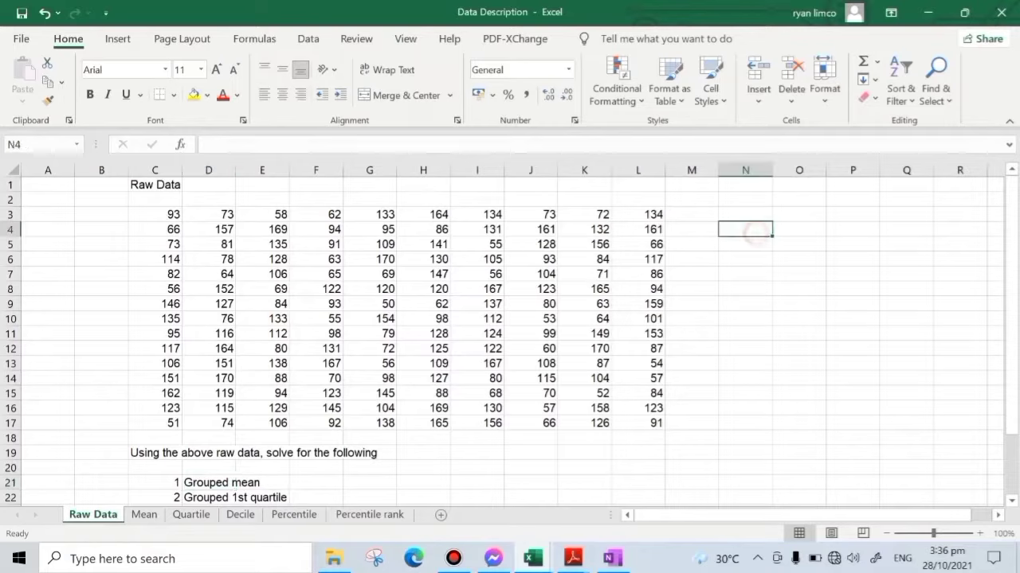
{"action": "type", "text": "n"}
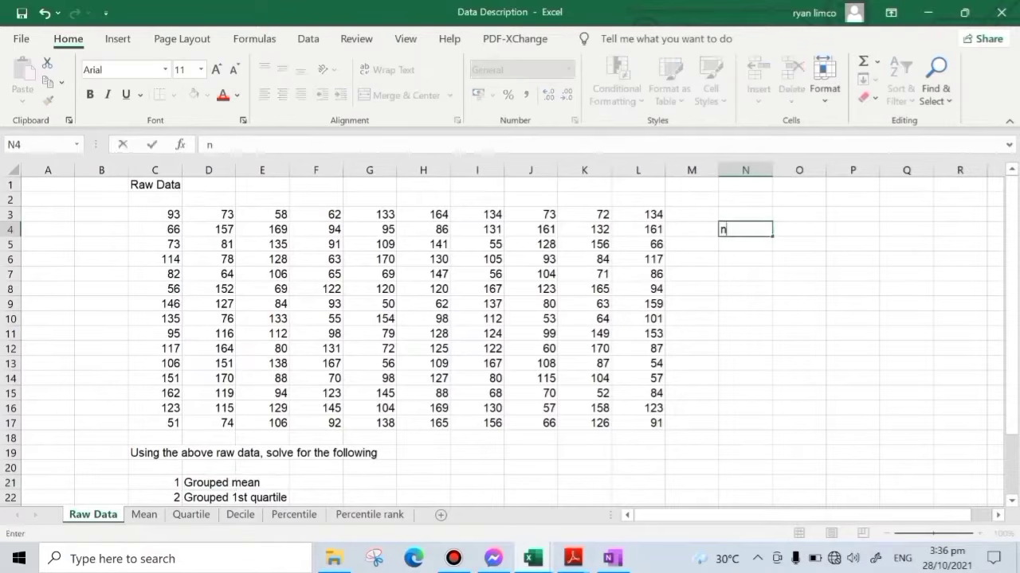
{"action": "key", "text": "Return"}
{"action": "type", "text": "Max"}
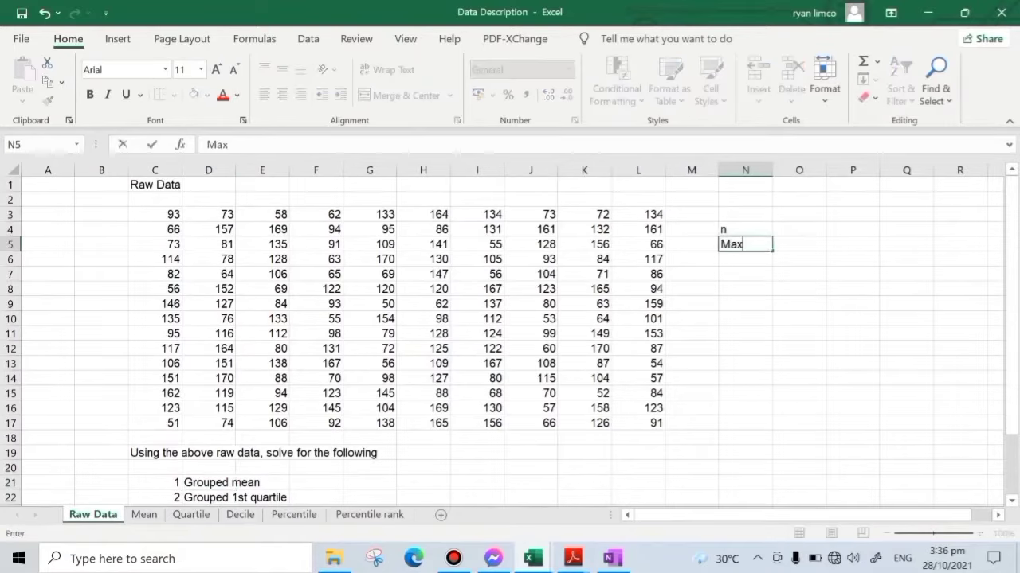
{"action": "key", "text": "Return"}
{"action": "type", "text": "mi"}
{"action": "key", "text": "BackSpace"}
{"action": "key", "text": "BackSpace"}
{"action": "type", "text": "Min"}
{"action": "key", "text": "Return"}
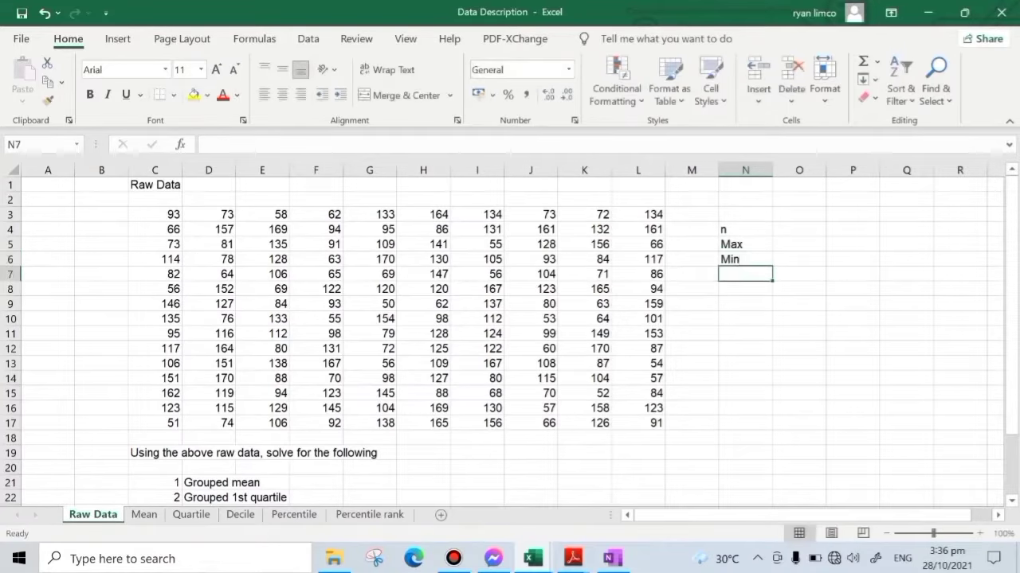
- Add the labels Range, k and i in cells N7 to N9 below Min
{"action": "type", "text": "Range"}
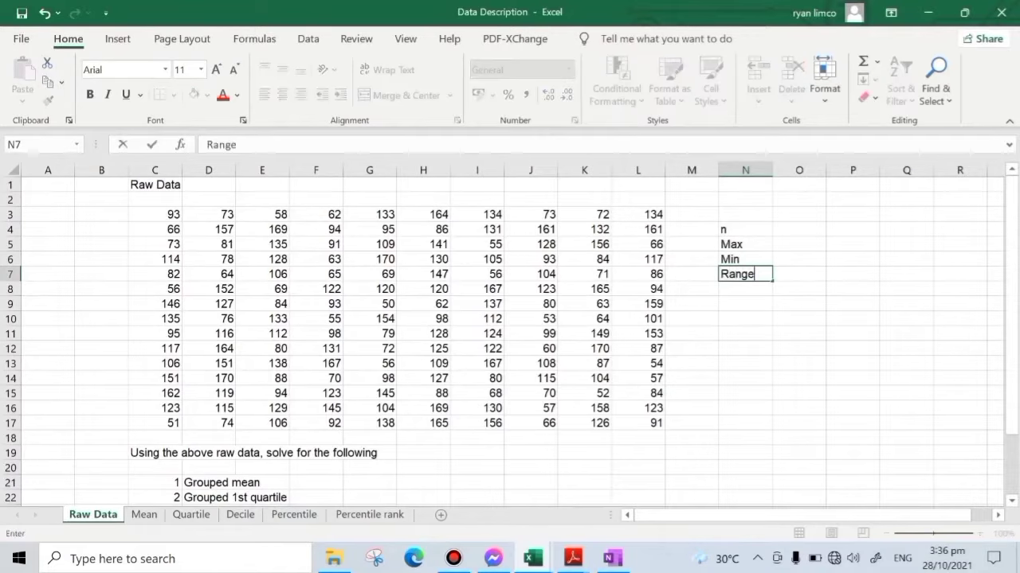
{"action": "key", "text": "Return"}
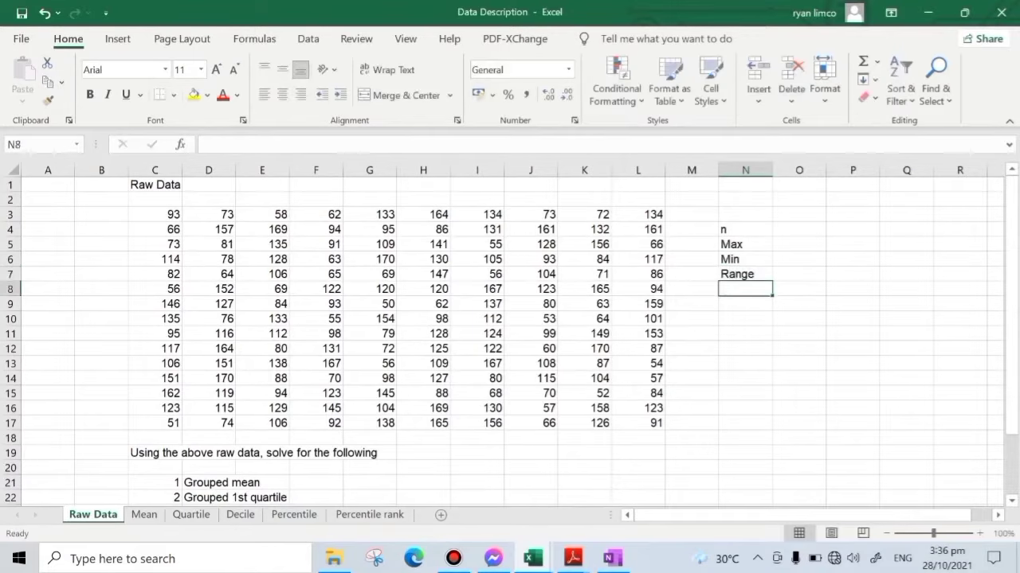
{"action": "type", "text": "k"}
{"action": "key", "text": "Return"}
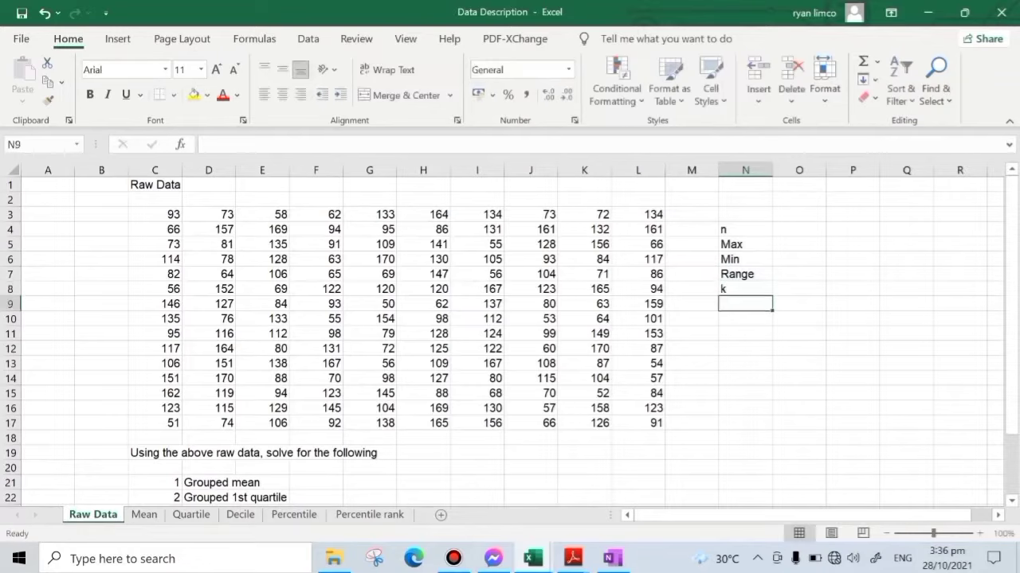
{"action": "type", "text": "i"}
{"action": "key", "text": "Return"}
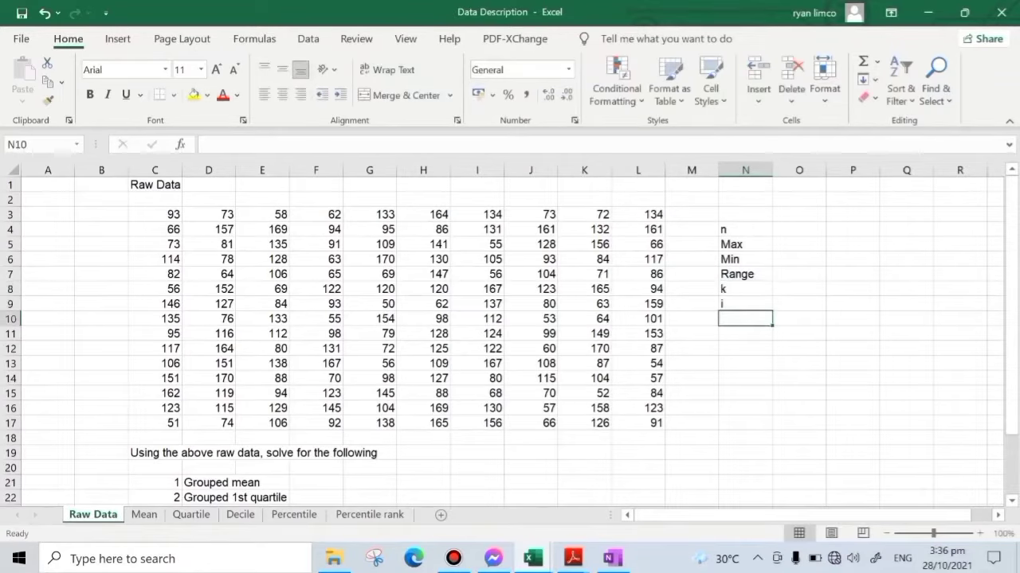
- Count the raw data values for n in O4 with =COUNT($C$3:$L$17), using absolute references
{"action": "left_click", "coordinate": [779, 229]}
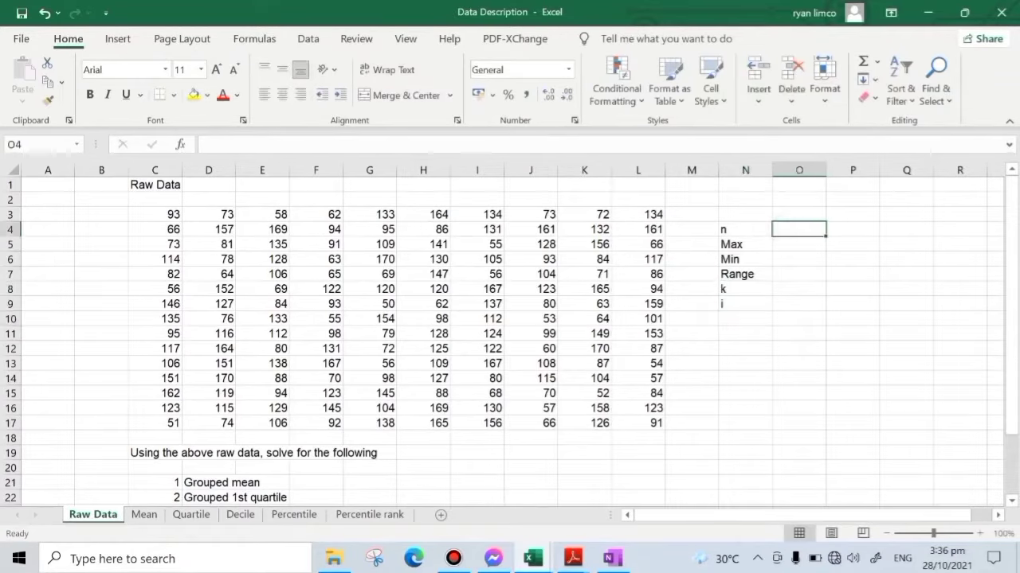
{"action": "type", "text": "="}
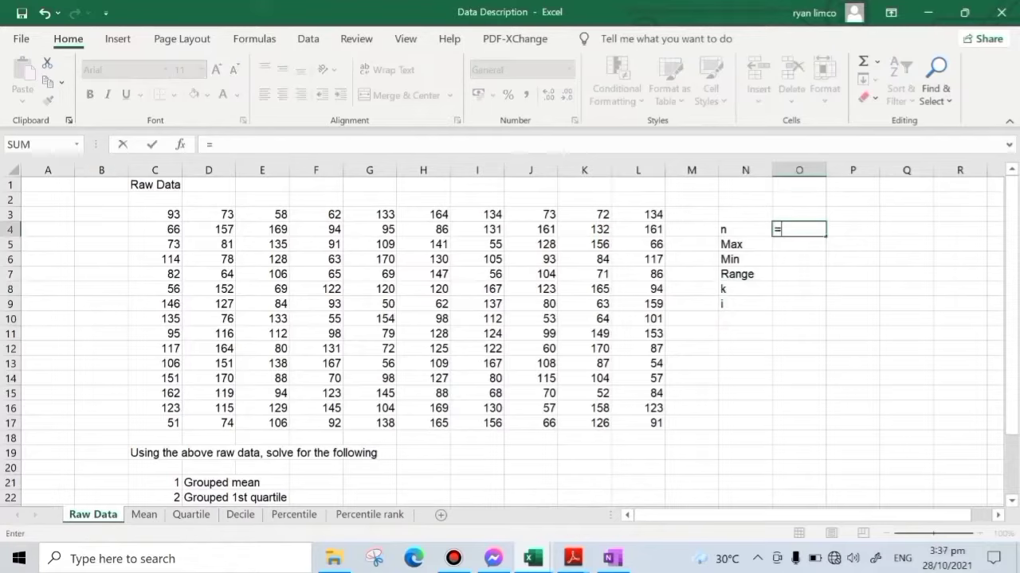
{"action": "type", "text": "cou"}
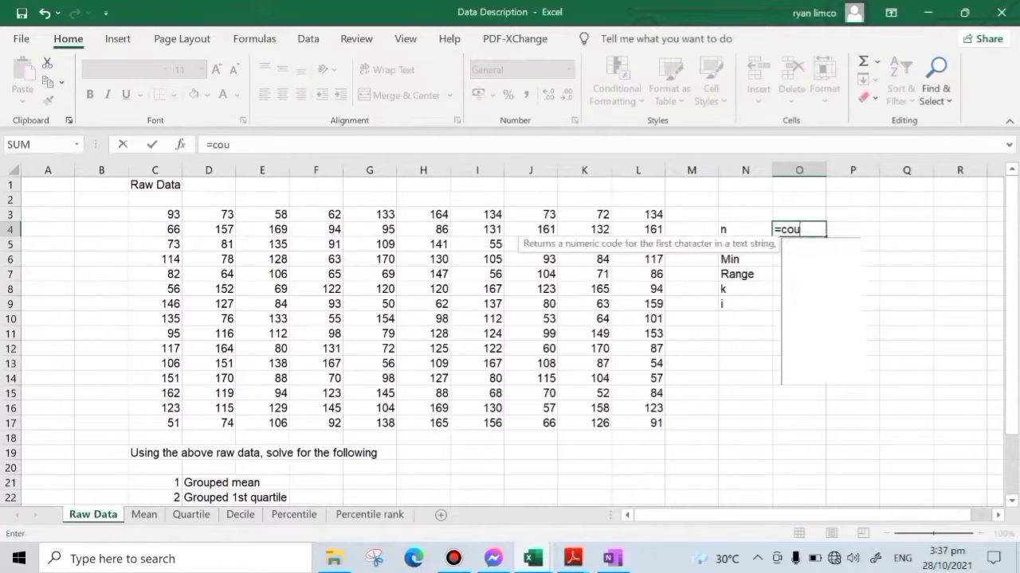
{"action": "type", "text": "nt("}
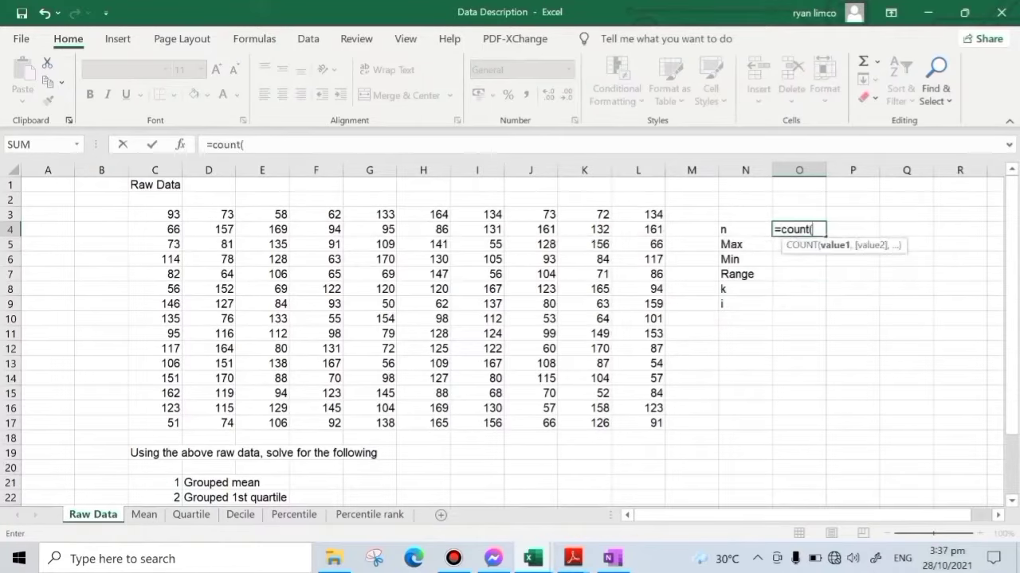
{"action": "left_click_drag", "start_coordinate": [160, 214], "coordinate": [658, 425]}
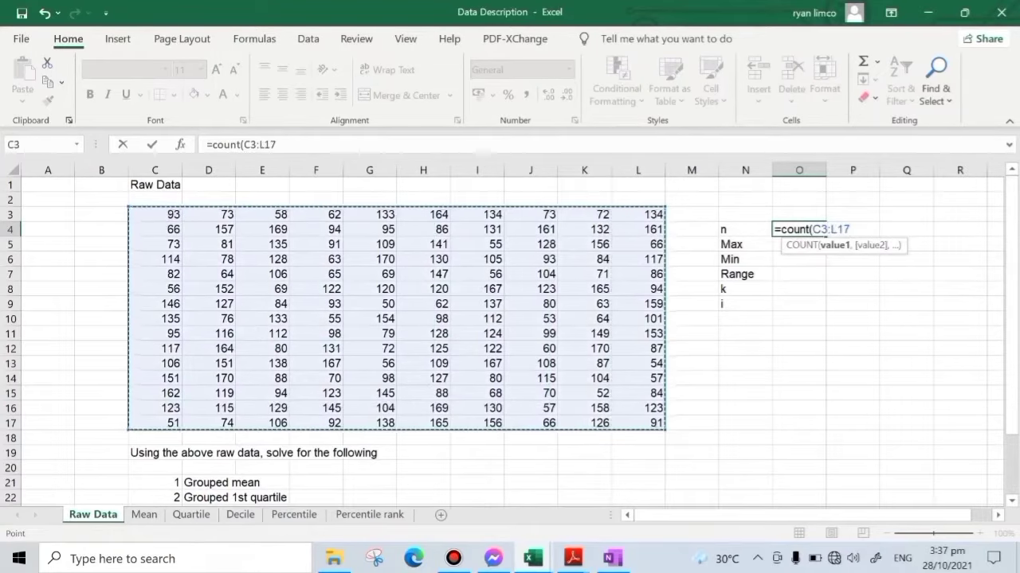
{"action": "key", "text": "F4"}
{"action": "type", "text": ")"}
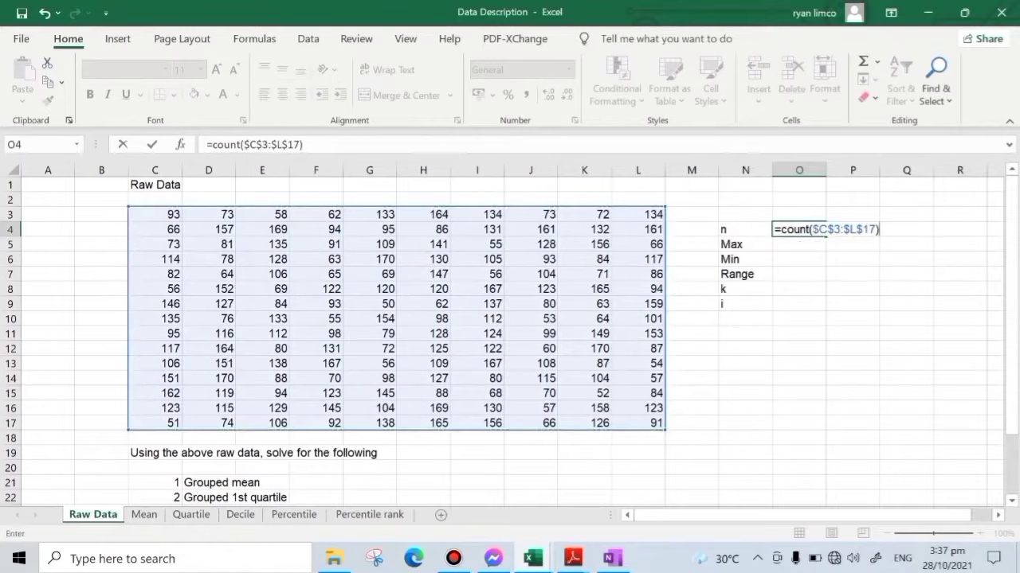
{"action": "key", "text": "Return"}
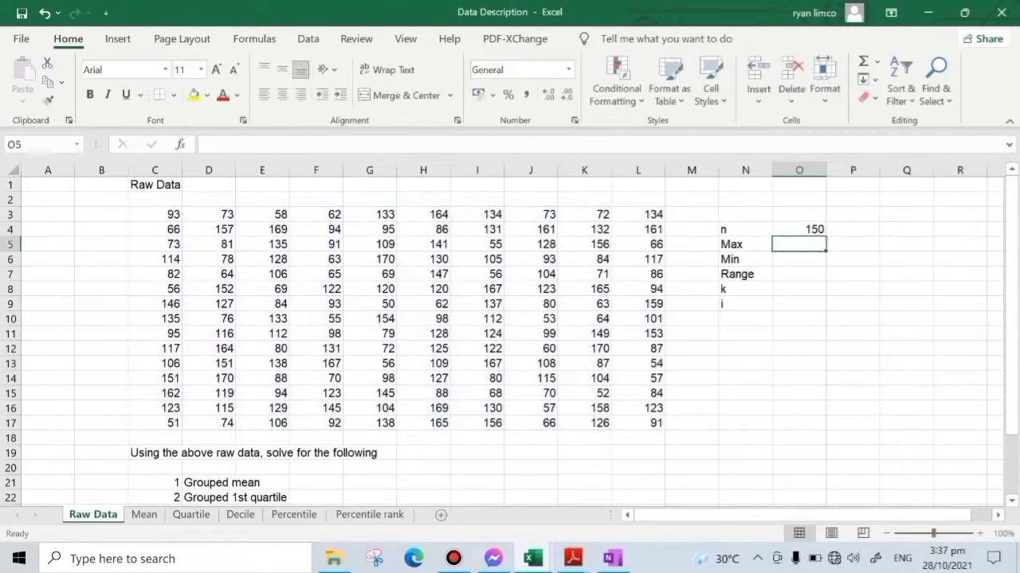
- Copy the count formula from O4 down to O6 and change the function in O5 to MAX
{"action": "left_click", "coordinate": [813, 229]}
{"action": "left_click_drag", "start_coordinate": [826, 236], "coordinate": [825, 265]}
{"action": "left_click", "coordinate": [799, 244]}
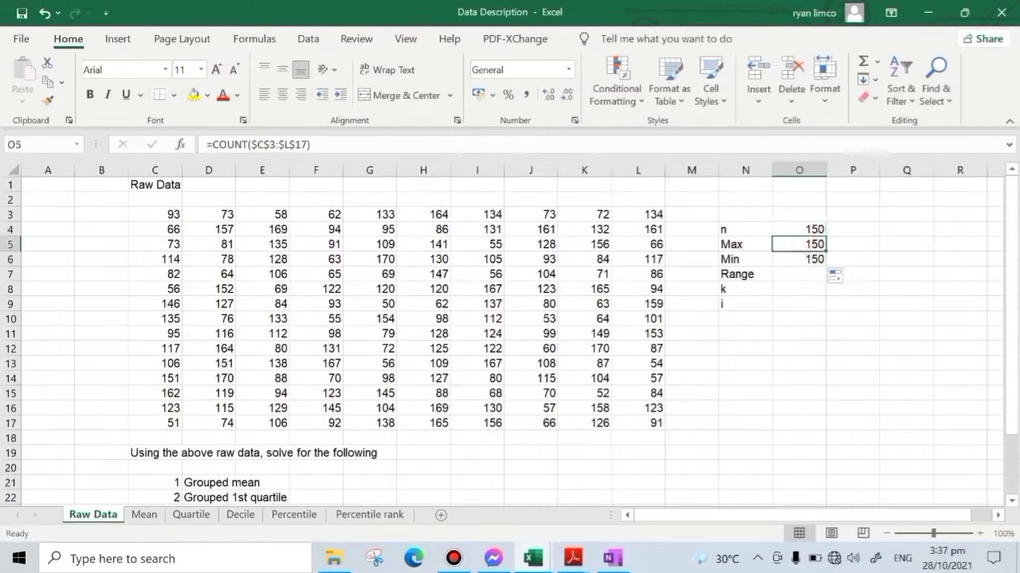
{"action": "left_click", "coordinate": [244, 144]}
{"action": "key", "text": "BackSpace"}
{"action": "key", "text": "BackSpace"}
{"action": "key", "text": "BackSpace"}
{"action": "key", "text": "BackSpace"}
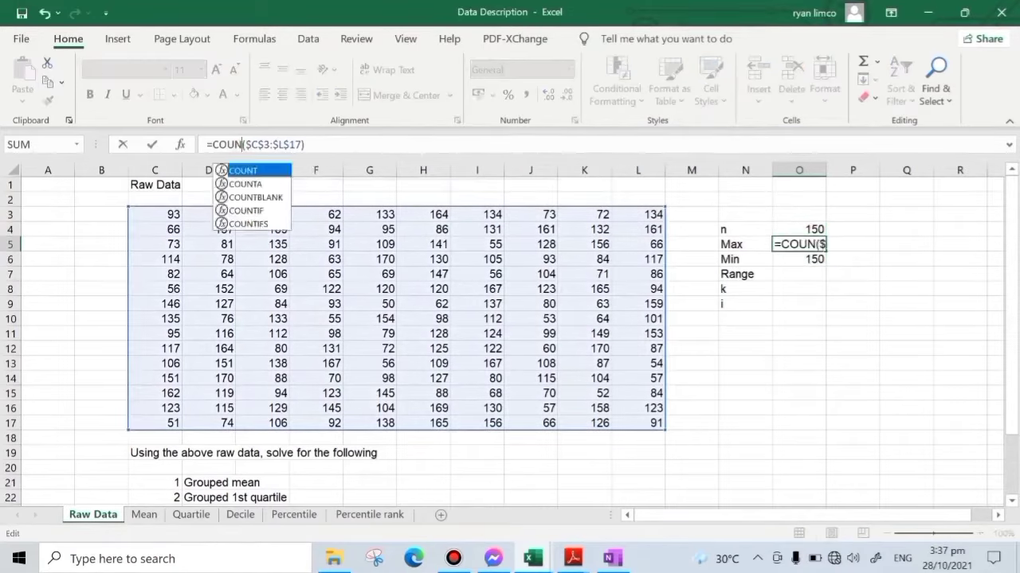
{"action": "key", "text": "BackSpace"}
{"action": "type", "text": "Max"}
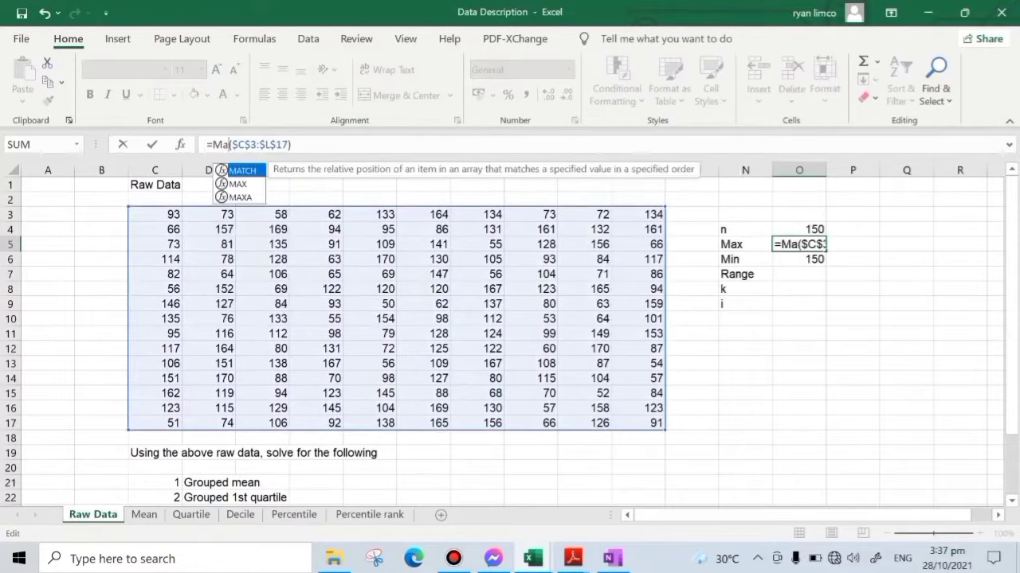
{"action": "key", "text": "Return"}
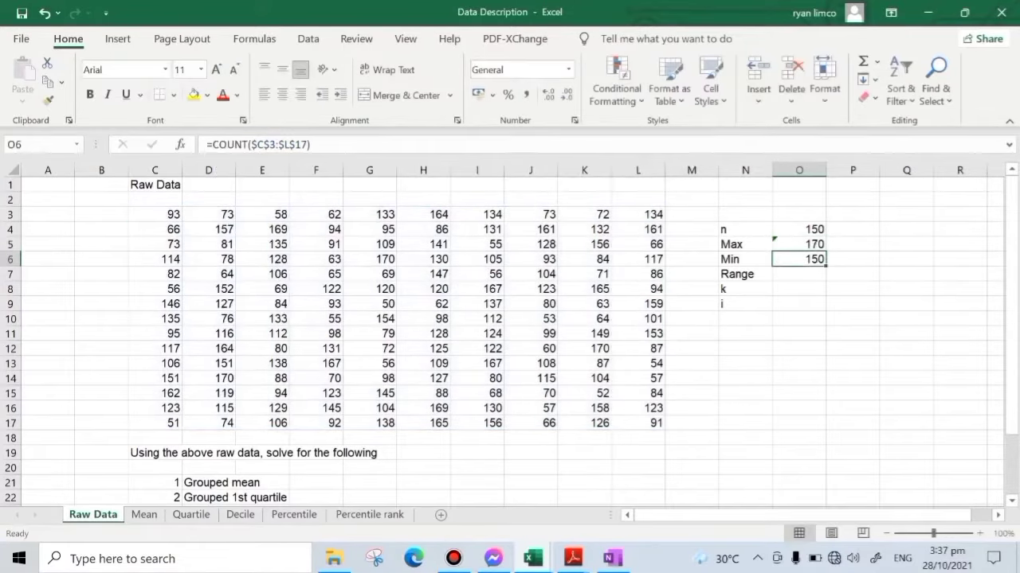
- Change the function in O6 from COUNT to MIN, keeping the range $C$3:$L$17
{"action": "left_click", "coordinate": [243, 144]}
{"action": "key", "text": "BackSpace"}
{"action": "key", "text": "BackSpace"}
{"action": "key", "text": "BackSpace"}
{"action": "key", "text": "BackSpace"}
{"action": "key", "text": "BackSpace"}
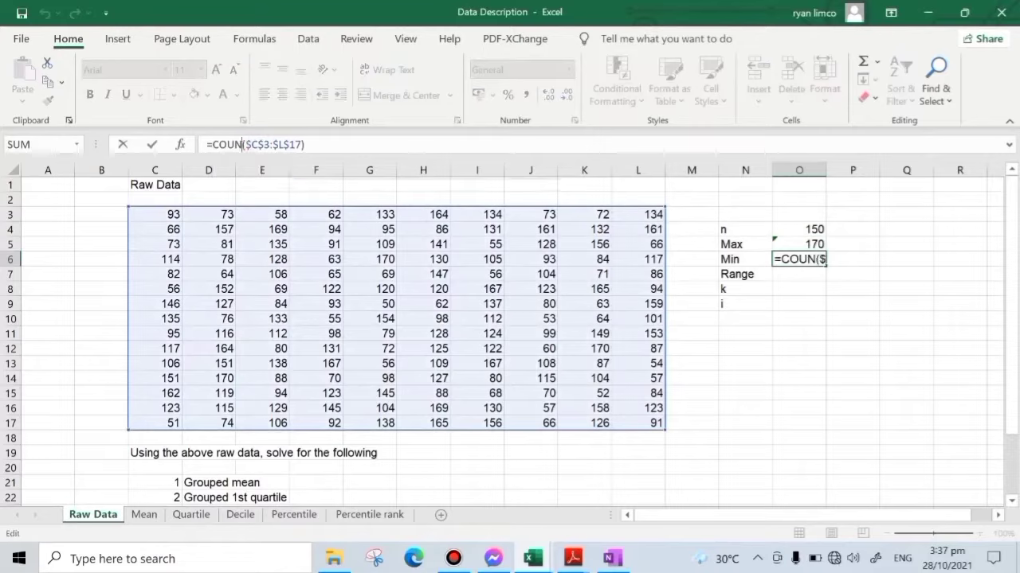
{"action": "type", "text": "Min"}
{"action": "key", "text": "Return"}
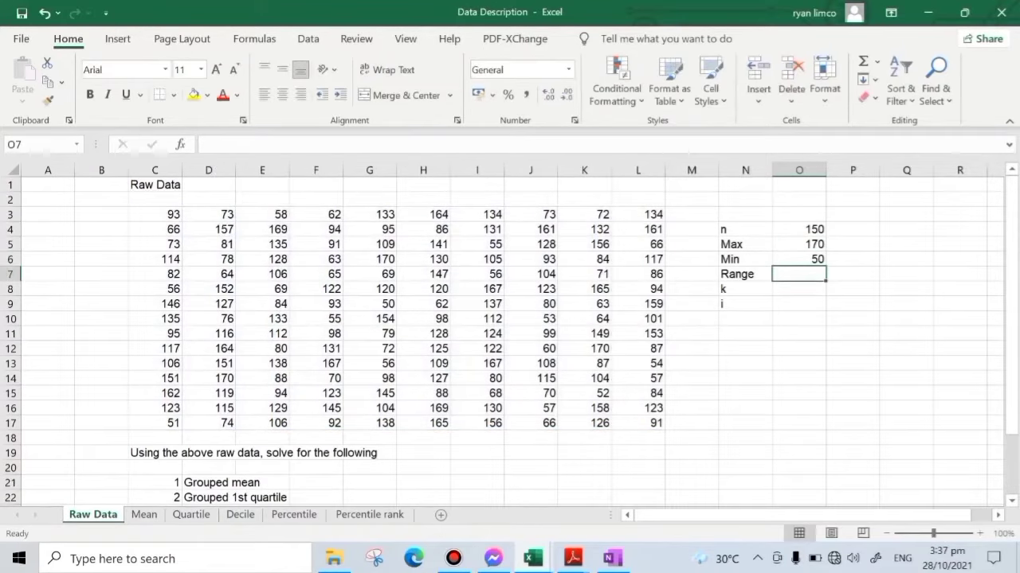
- Calculate the range in O7 by subtracting the minimum from the maximum with =O5-O6
{"action": "type", "text": "="}
{"action": "left_click", "coordinate": [798, 244]}
{"action": "type", "text": "-"}
{"action": "left_click", "coordinate": [799, 259]}
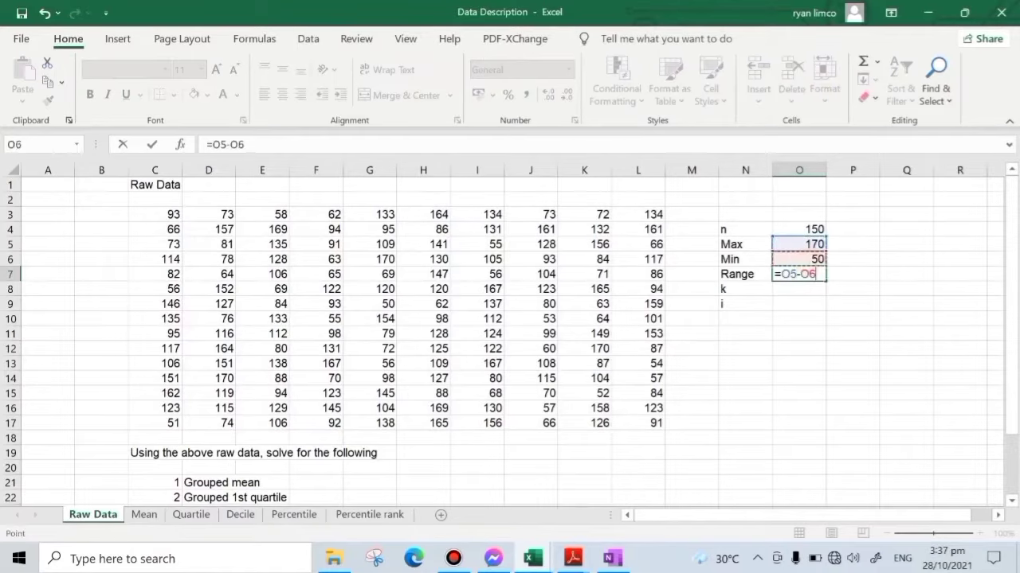
{"action": "key", "text": "Return"}
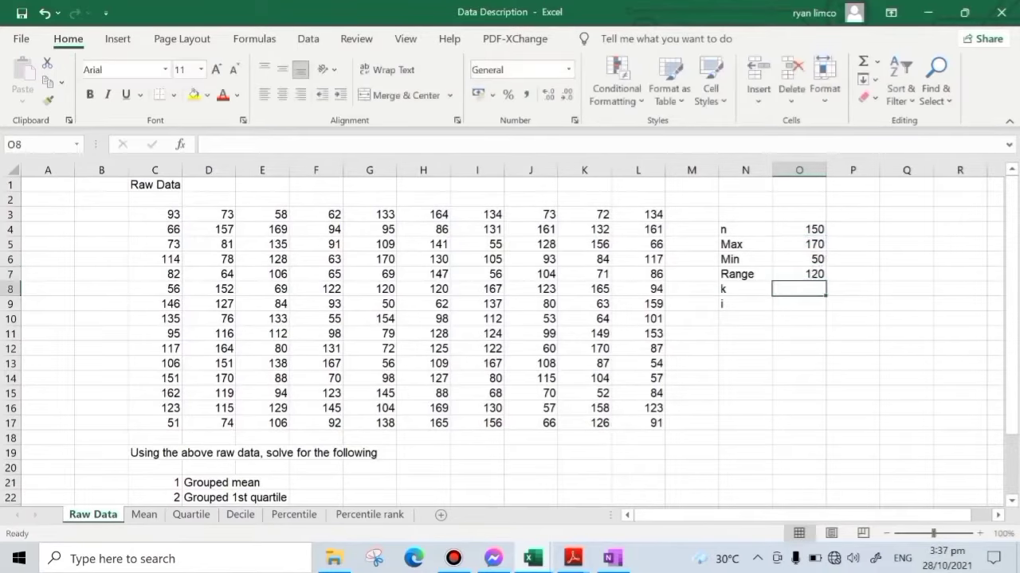
- Enter the value 2 in P8, in the row labelled k
{"action": "left_click", "coordinate": [860, 289]}
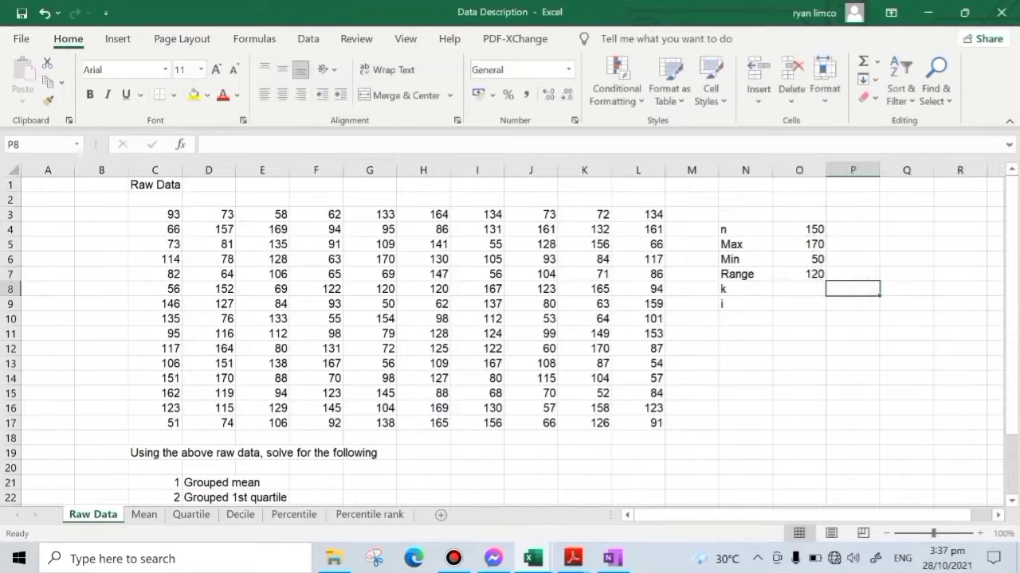
{"action": "type", "text": "2"}
{"action": "key", "text": "Return"}
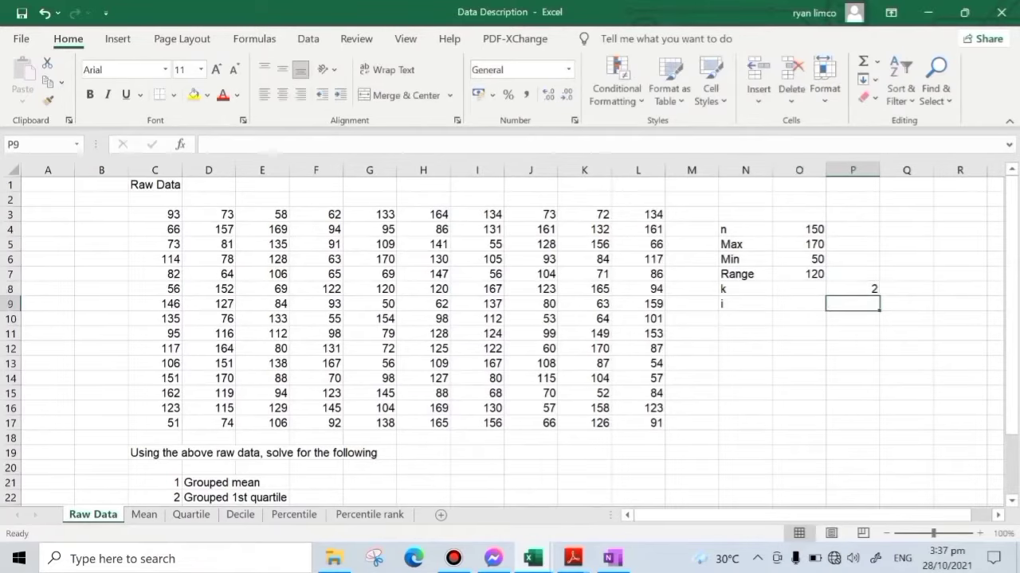
- Calculate 2 raised to the power k in Q8 with the formula =P8^O8
{"action": "left_click", "coordinate": [909, 291]}
{"action": "left_click", "coordinate": [809, 287]}
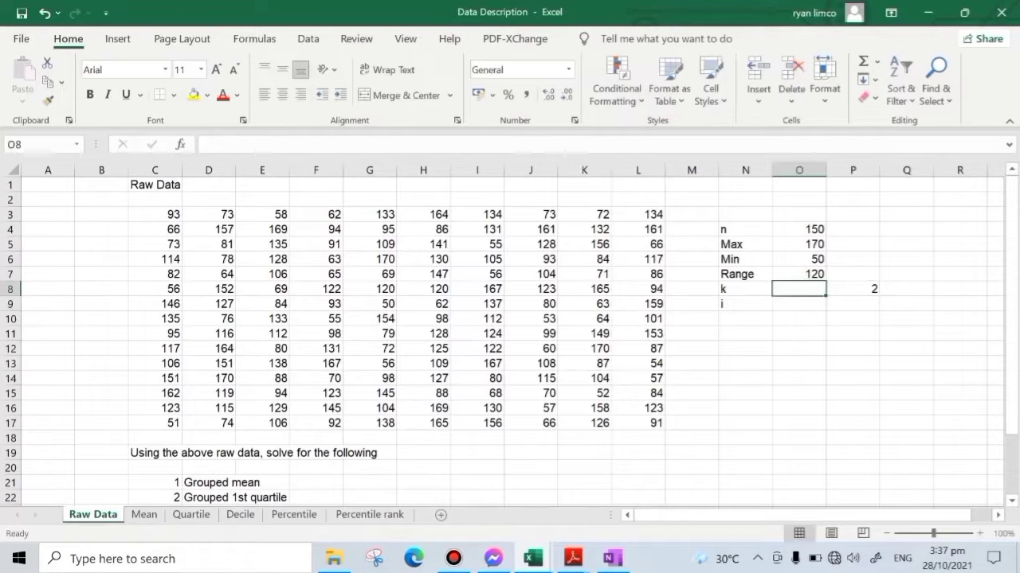
{"action": "left_click", "coordinate": [909, 289]}
{"action": "type", "text": "="}
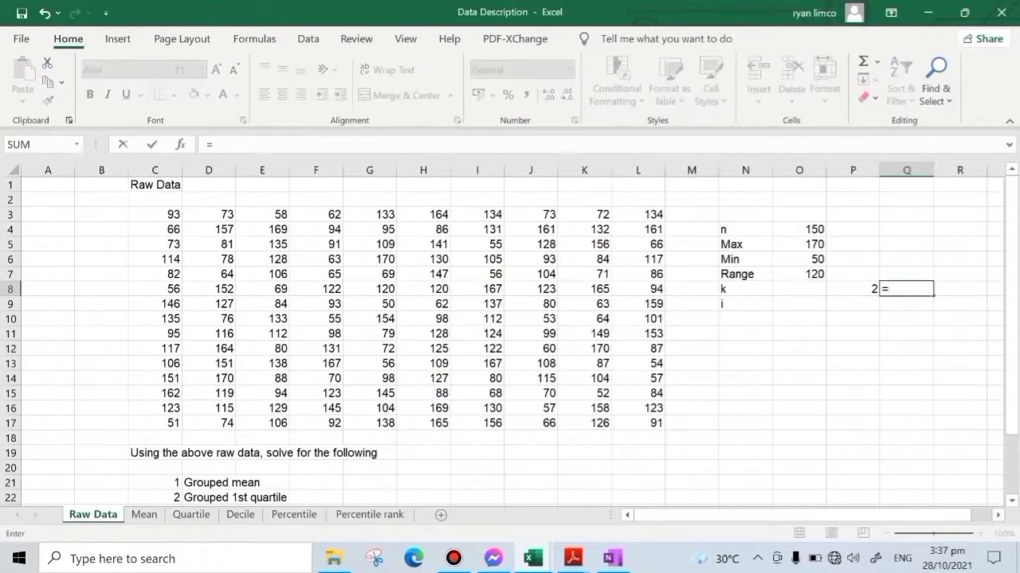
{"action": "left_click", "coordinate": [865, 288]}
{"action": "type", "text": "^"}
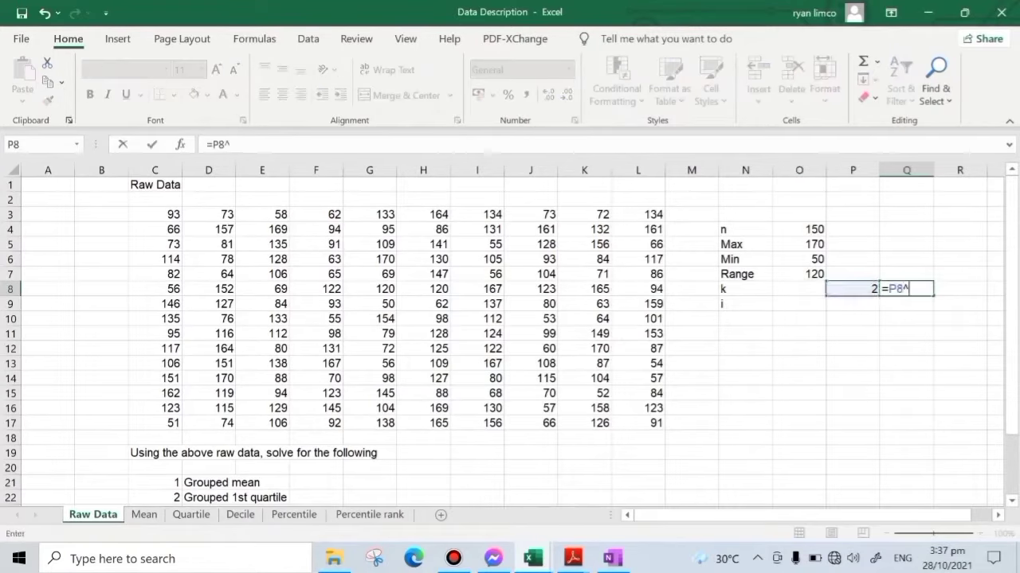
{"action": "left_click", "coordinate": [791, 289]}
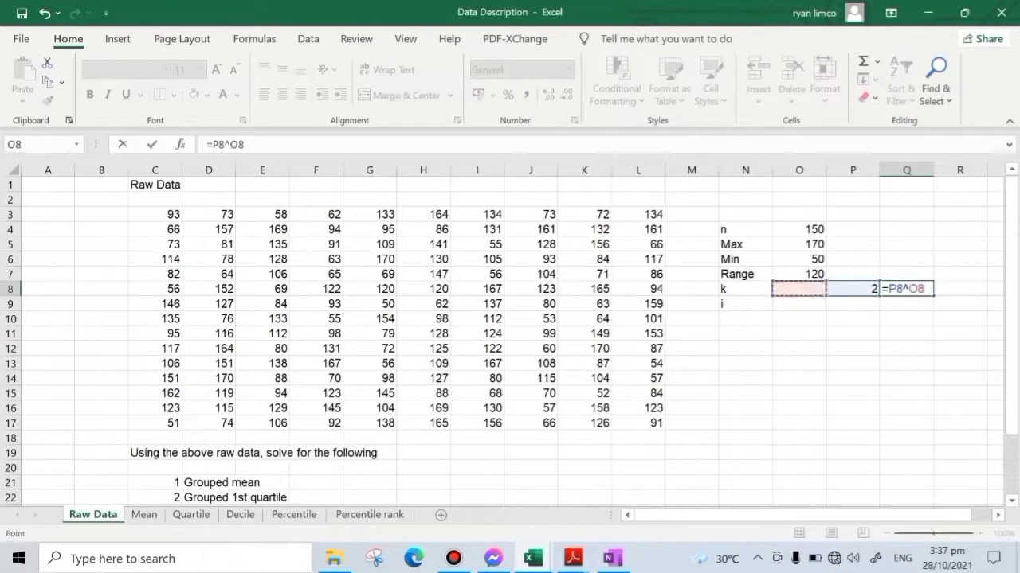
{"action": "key", "text": "Return"}
- Highlight the power result in Q8 with a yellow fill
{"action": "left_click", "coordinate": [799, 289]}
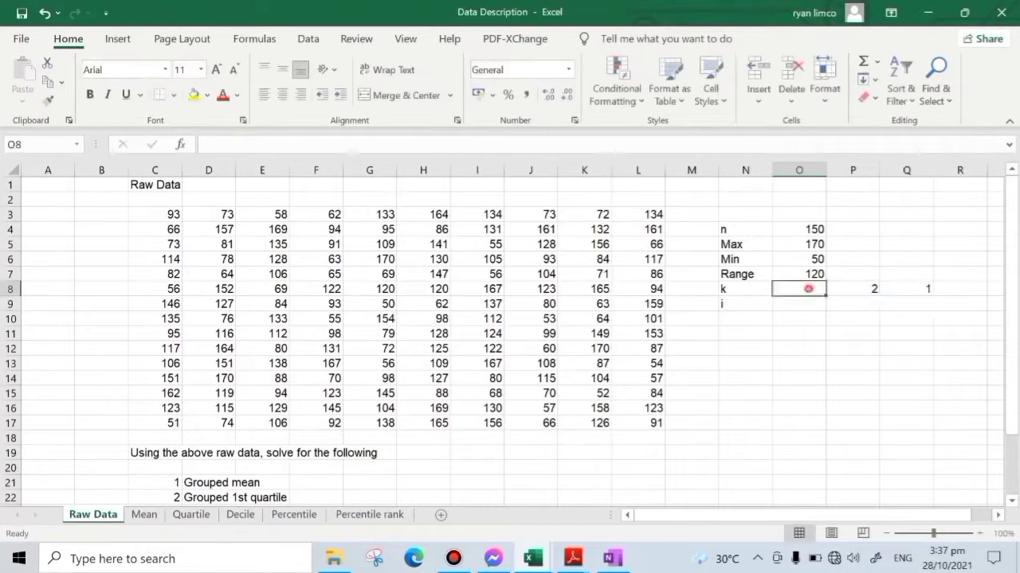
{"action": "left_click", "coordinate": [912, 289]}
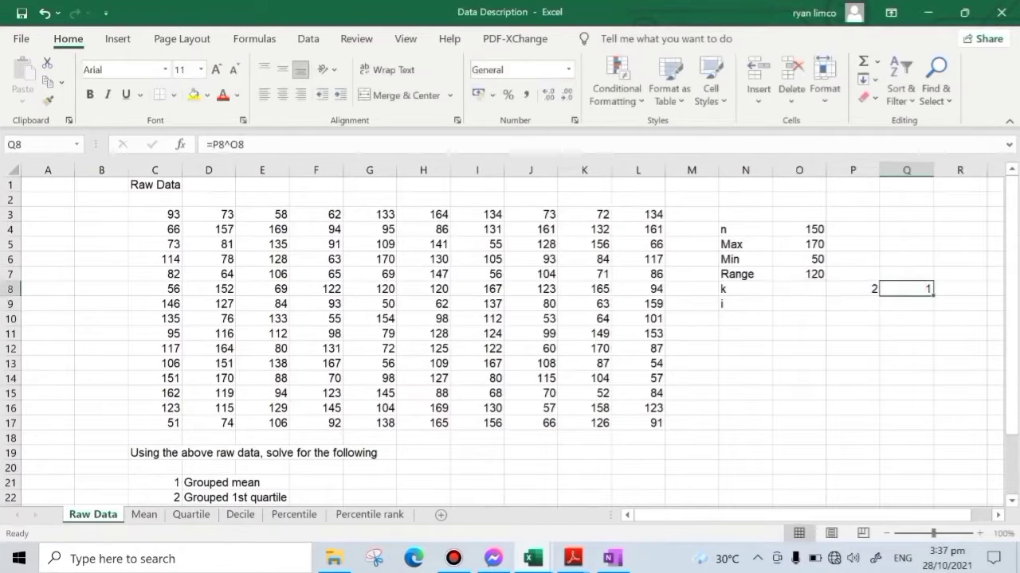
{"action": "left_click", "coordinate": [193, 95]}
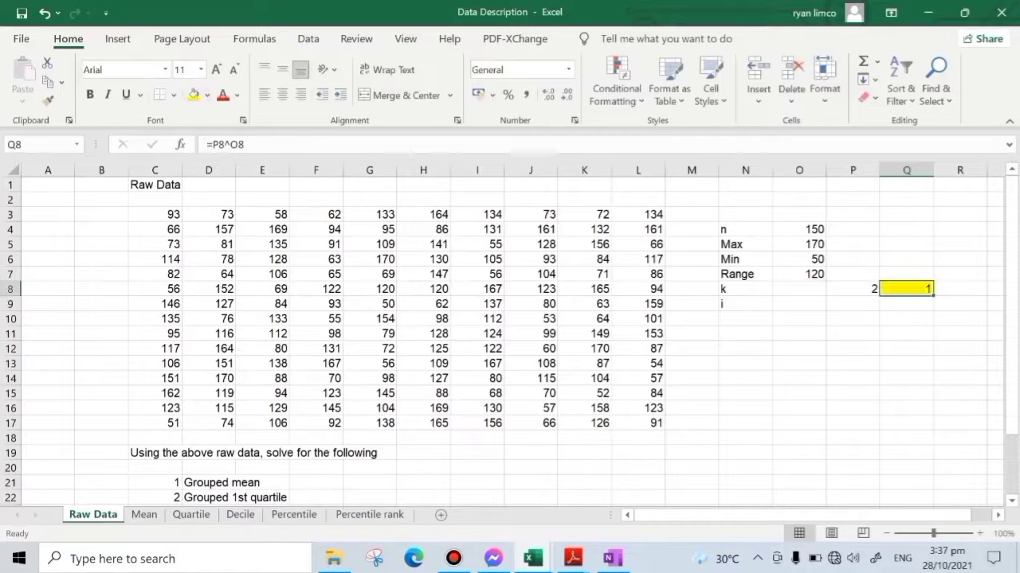
- Test k values of 5, 6, 7 and 8 in O8, finishing the trial back on 7
{"action": "left_click", "coordinate": [808, 293]}
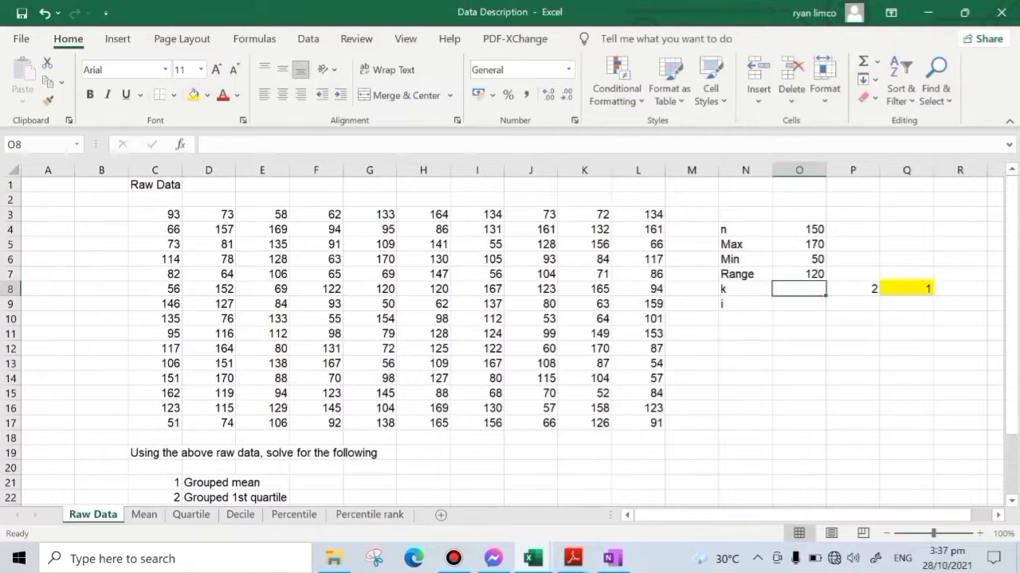
{"action": "type", "text": "5"}
{"action": "key", "text": "Return"}
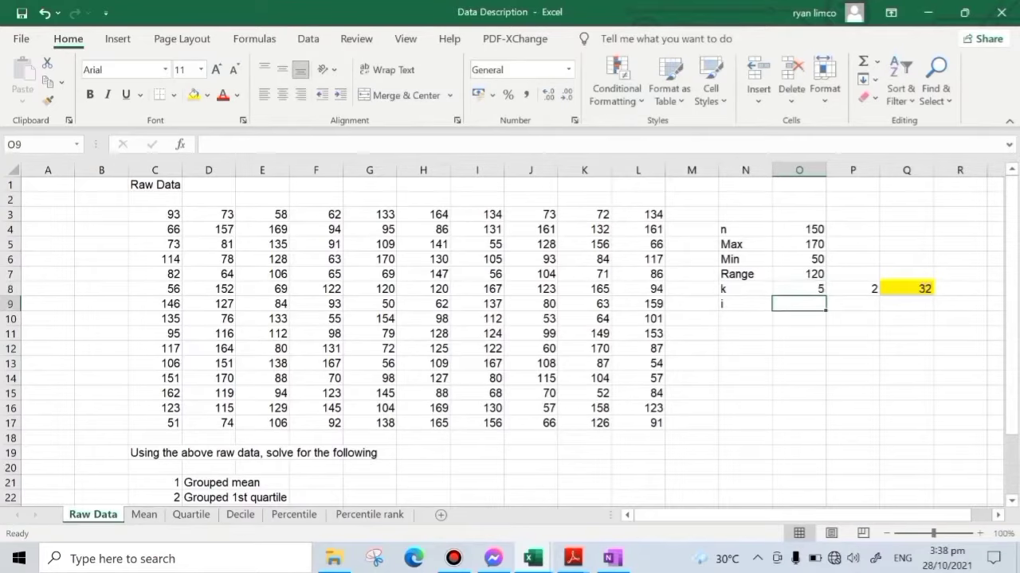
{"action": "key", "text": "Up"}
{"action": "type", "text": "6"}
{"action": "key", "text": "Return"}
{"action": "key", "text": "Up"}
{"action": "type", "text": "7"}
{"action": "key", "text": "Return"}
{"action": "key", "text": "Up"}
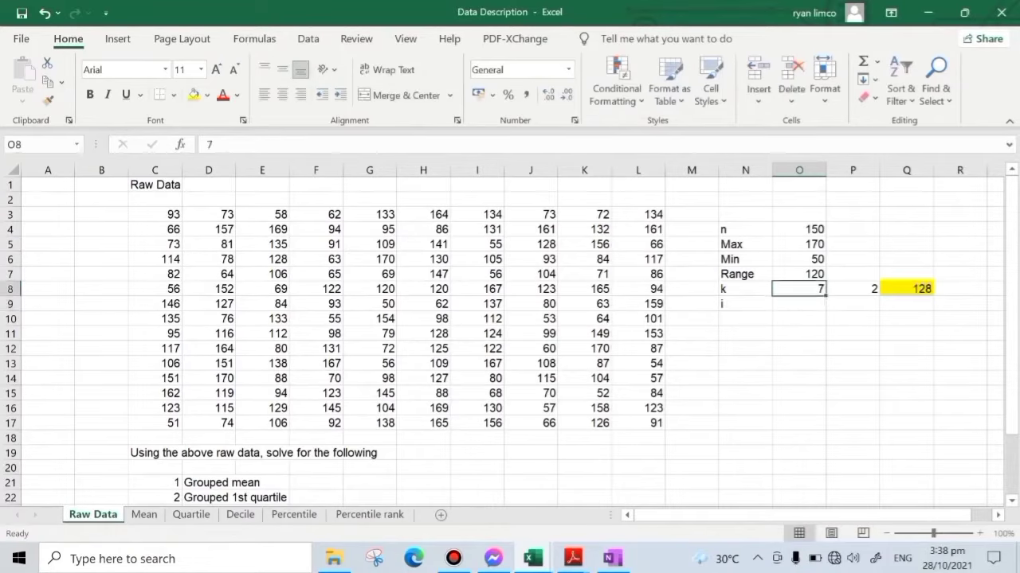
{"action": "type", "text": "8"}
{"action": "key", "text": "Return"}
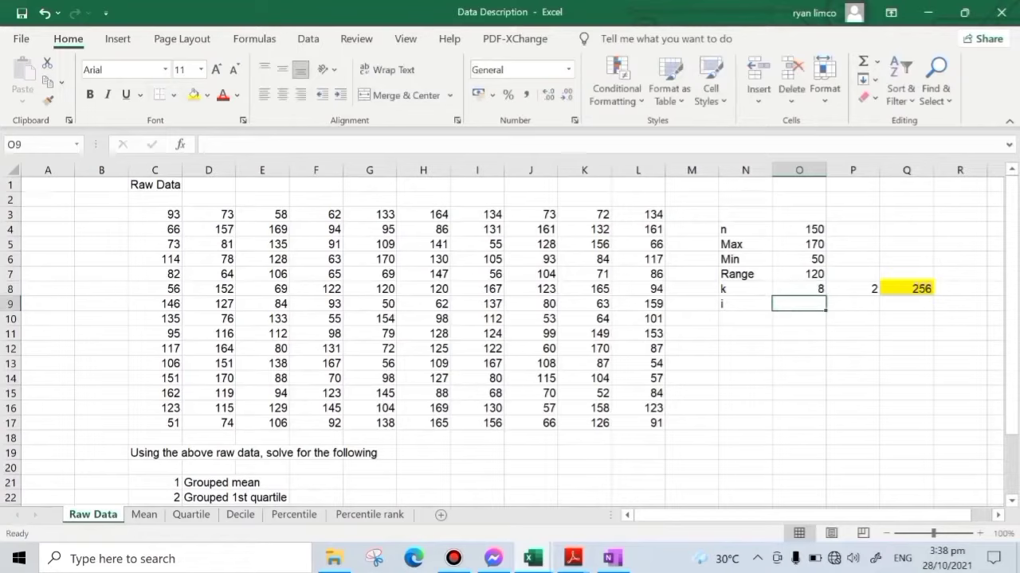
{"action": "key", "text": "Up"}
{"action": "type", "text": "7"}
{"action": "key", "text": "Return"}
- Check n in O4, set k in O8 to 8, and check the power result in Q8
{"action": "left_click", "coordinate": [802, 228]}
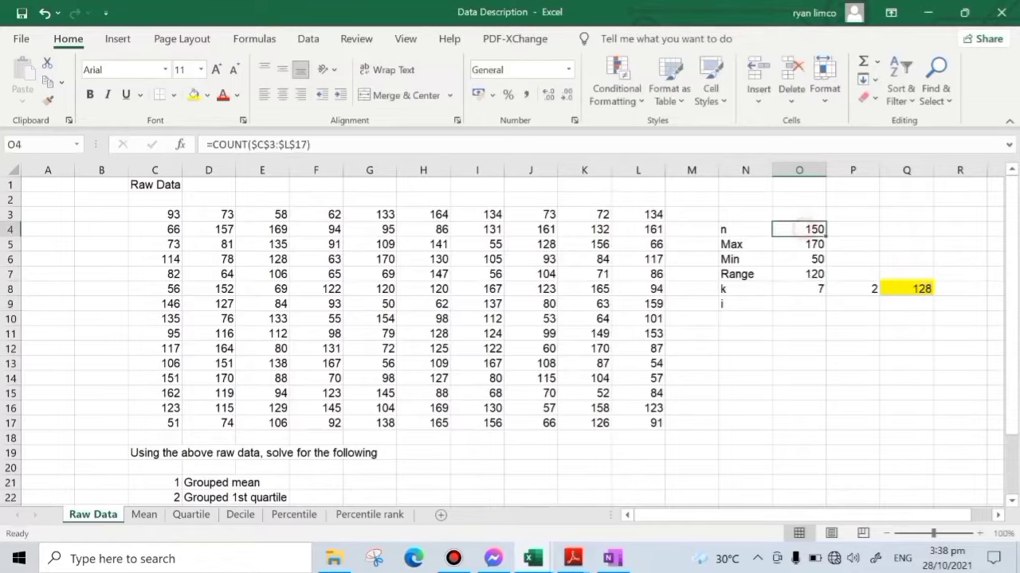
{"action": "left_click", "coordinate": [809, 290]}
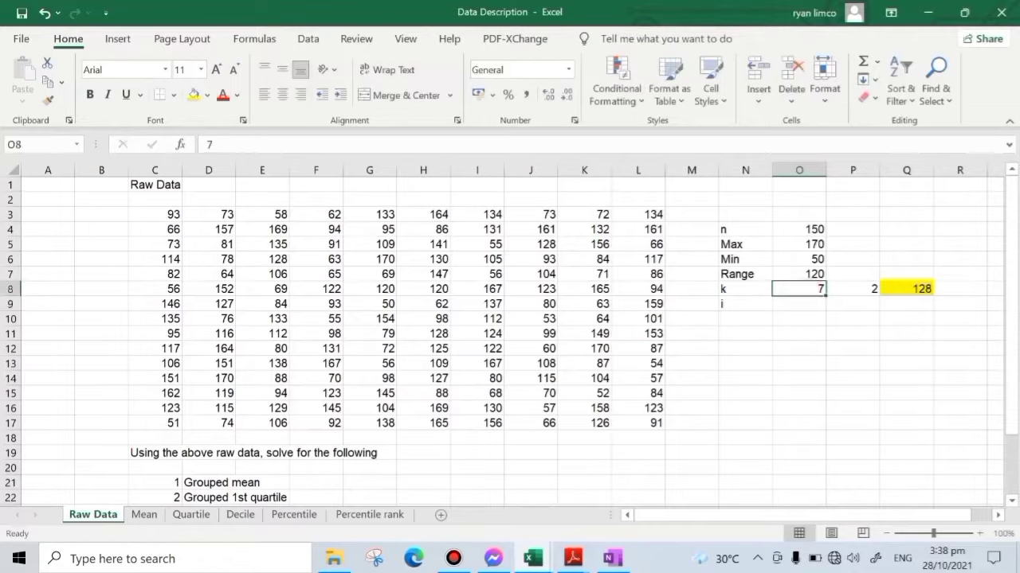
{"action": "type", "text": "8"}
{"action": "key", "text": "Return"}
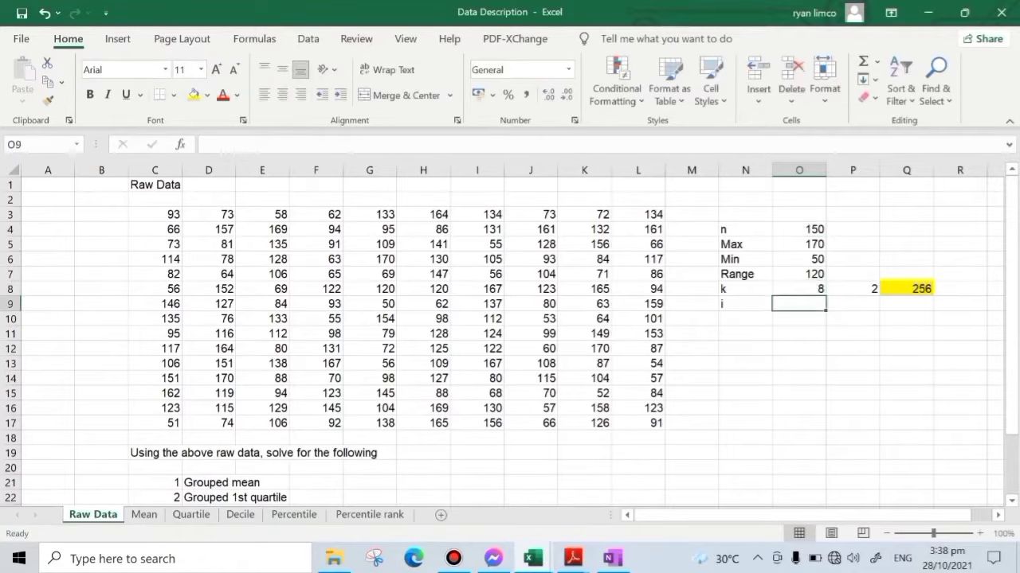
{"action": "left_click", "coordinate": [928, 290]}
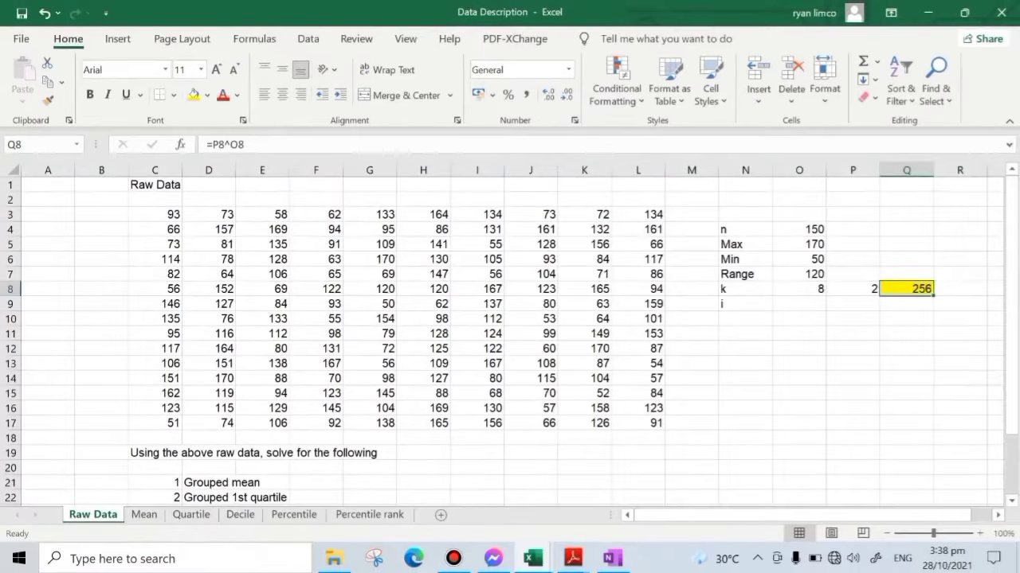
- Calculate the range divided by k in P9 with the formula =O7/O8
{"action": "left_click", "coordinate": [816, 304]}
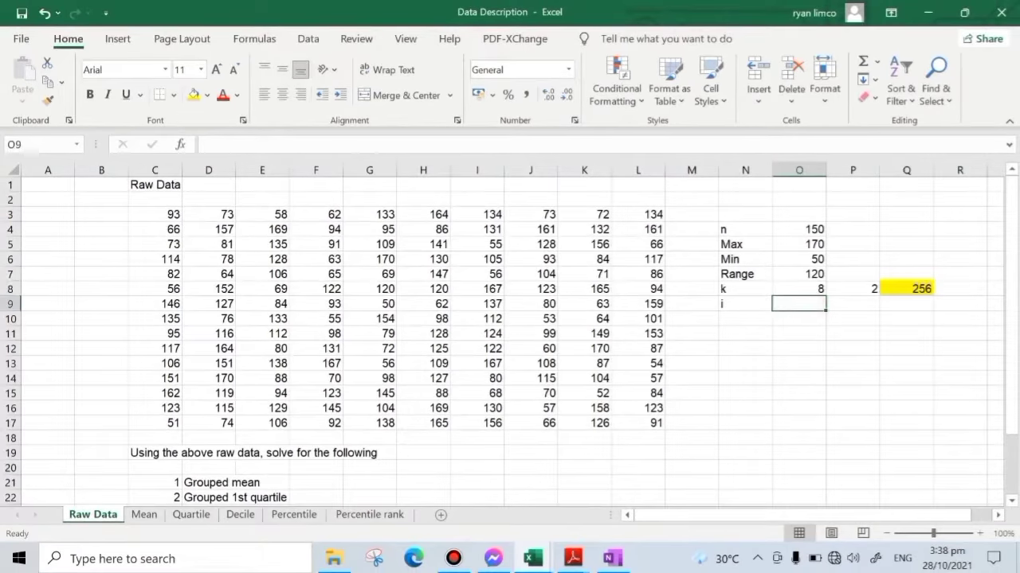
{"action": "left_click", "coordinate": [846, 303]}
{"action": "type", "text": "="}
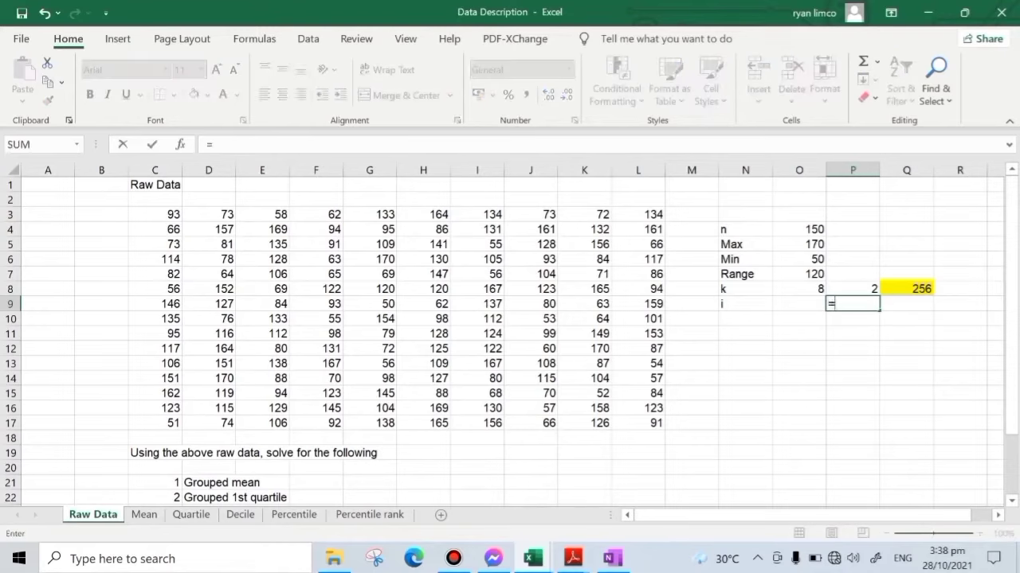
{"action": "left_click", "coordinate": [799, 273]}
{"action": "type", "text": "/"}
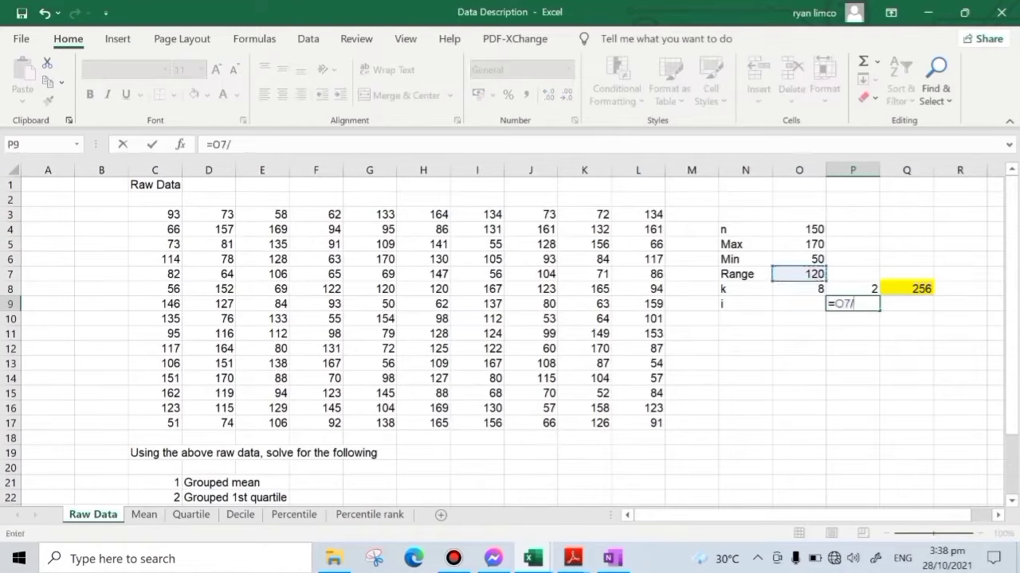
{"action": "left_click", "coordinate": [799, 289]}
{"action": "key", "text": "Return"}
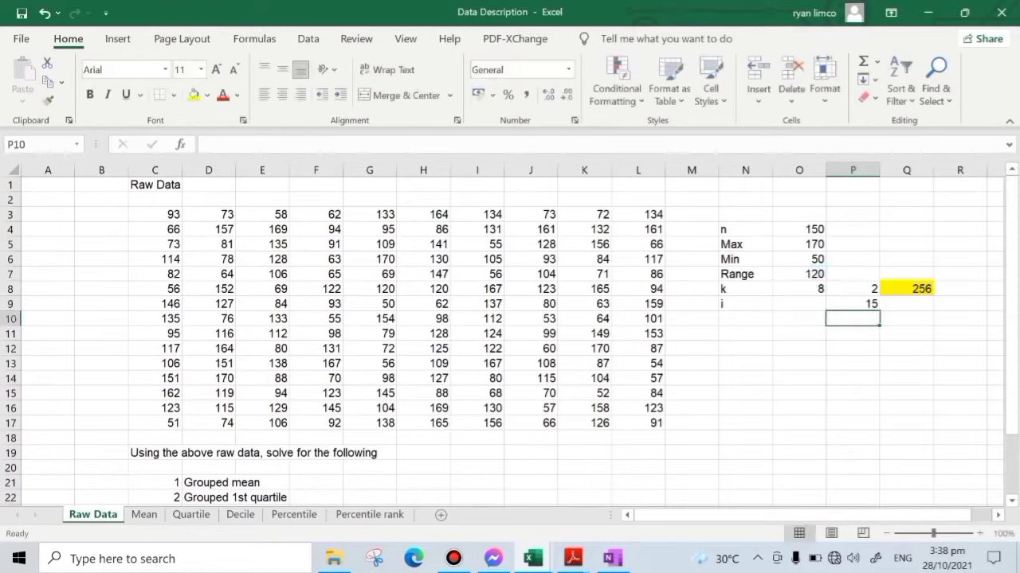
- Enter the class interval i as 16 in O9
{"action": "left_click", "coordinate": [798, 304]}
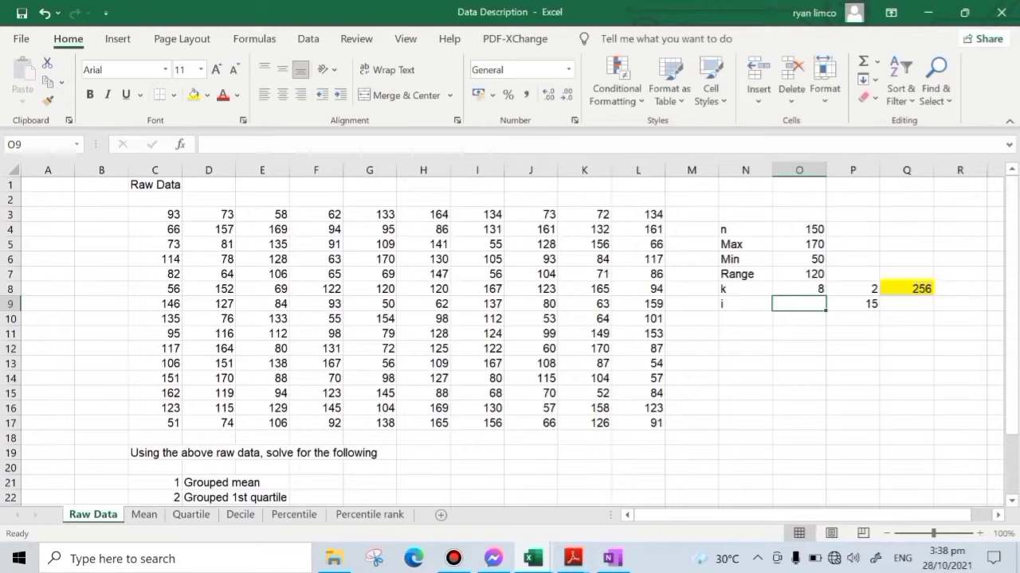
{"action": "type", "text": "16"}
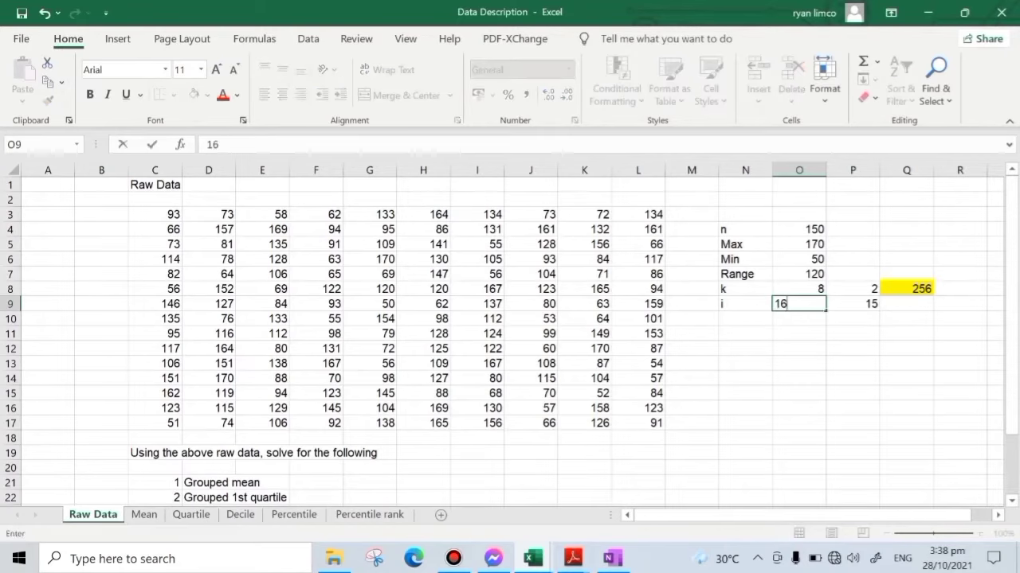
{"action": "key", "text": "Return"}
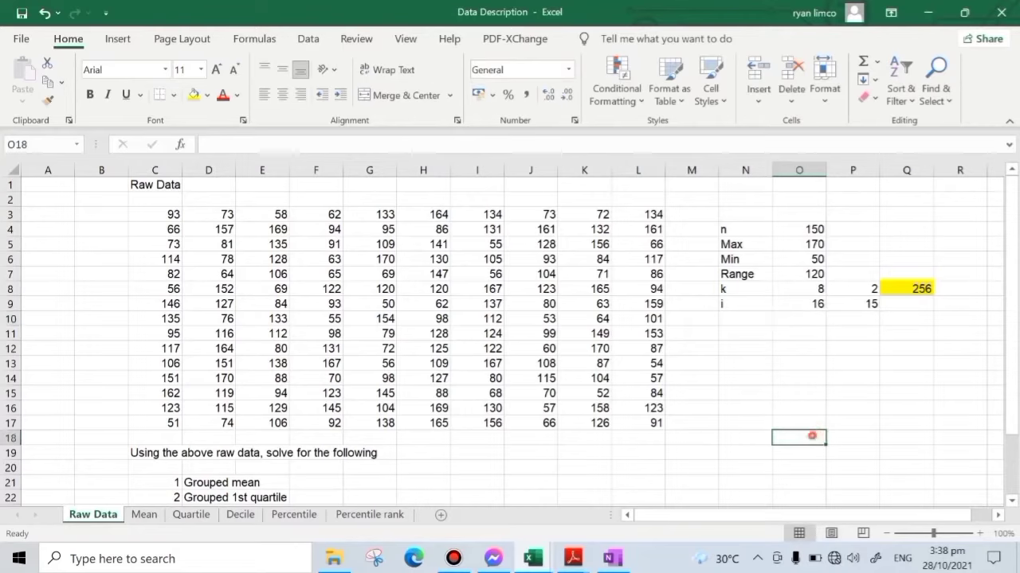
{"action": "left_click", "coordinate": [813, 435]}
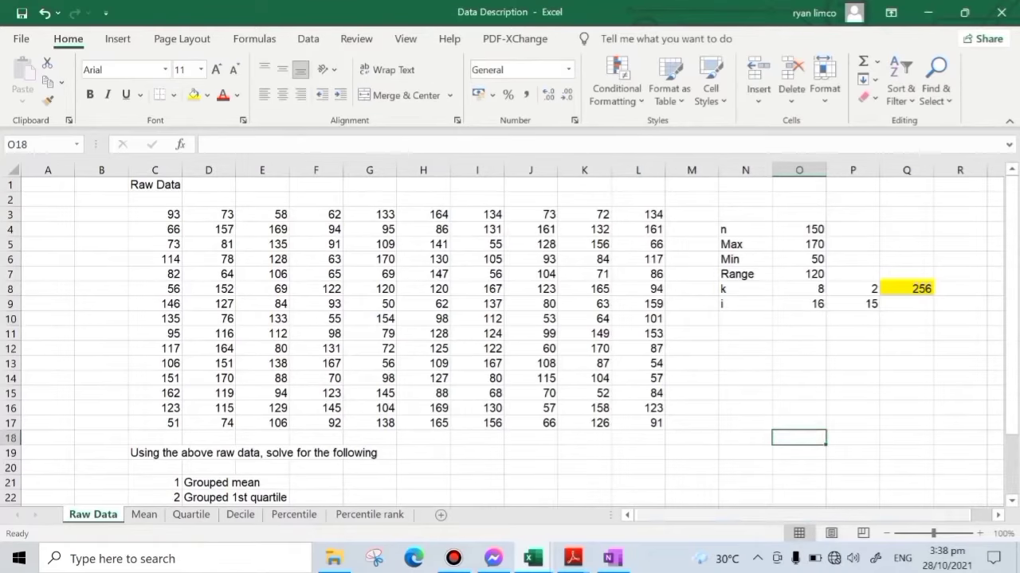
- Paste the copied frequency table header, with class limit, frequency, <cf, class boundaries and class marks columns, at S3
{"action": "left_click_drag", "start_coordinate": [662, 515], "coordinate": [677, 516]}
{"action": "left_click", "coordinate": [997, 516]}
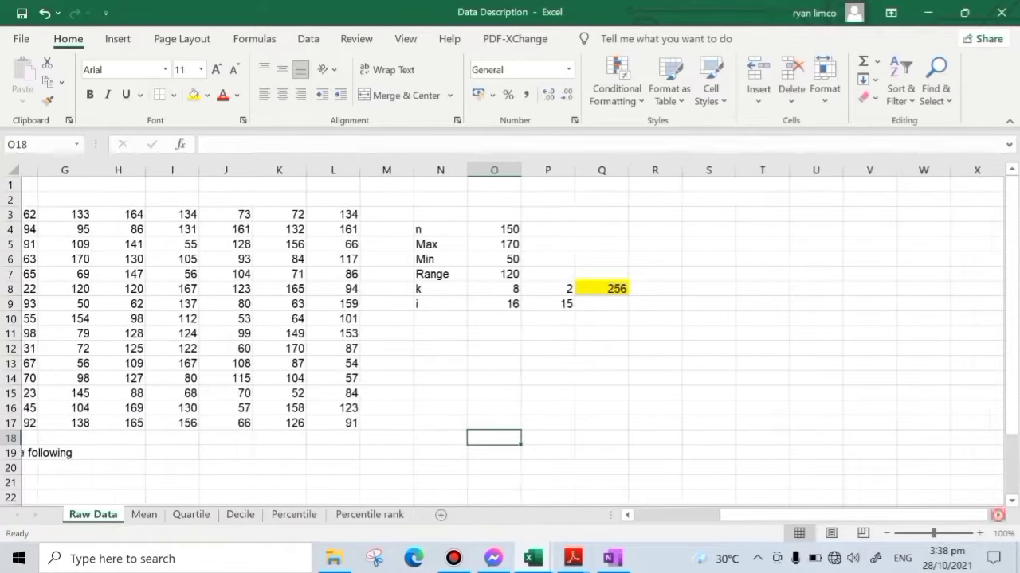
{"action": "left_click", "coordinate": [315, 213]}
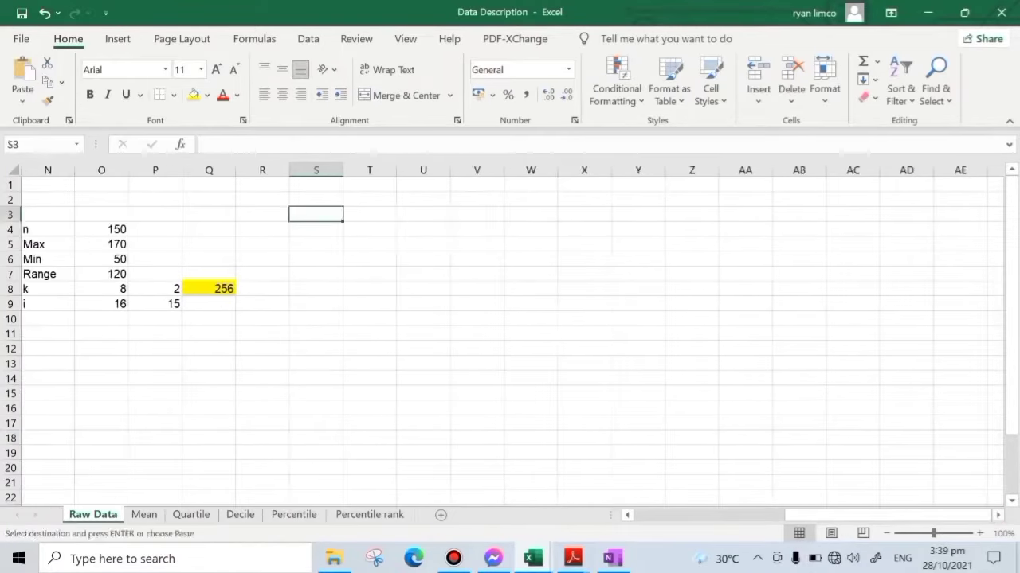
{"action": "key", "text": "ctrl+v"}
{"action": "left_click", "coordinate": [560, 353]}
{"action": "left_click", "coordinate": [387, 425]}
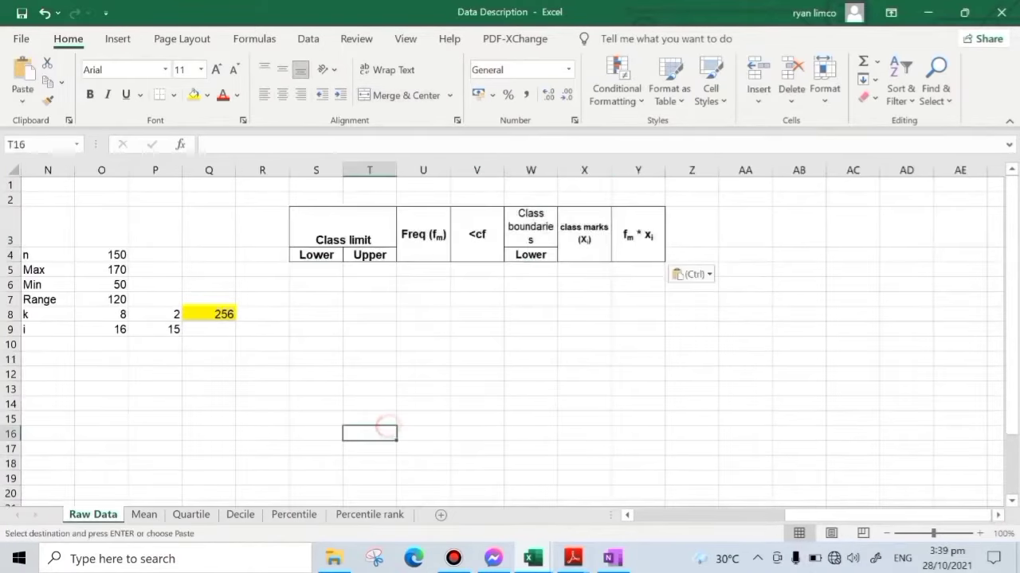
- Check k in O8 and apply All Borders to the eight table rows S5:Y12 below the header
{"action": "left_click", "coordinate": [834, 311]}
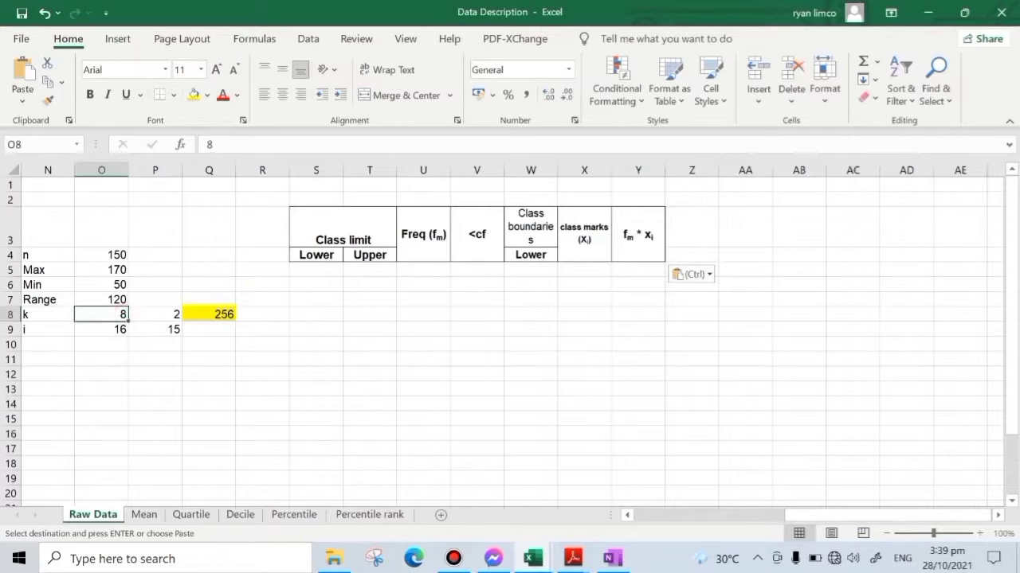
{"action": "left_click_drag", "start_coordinate": [315, 271], "coordinate": [637, 374]}
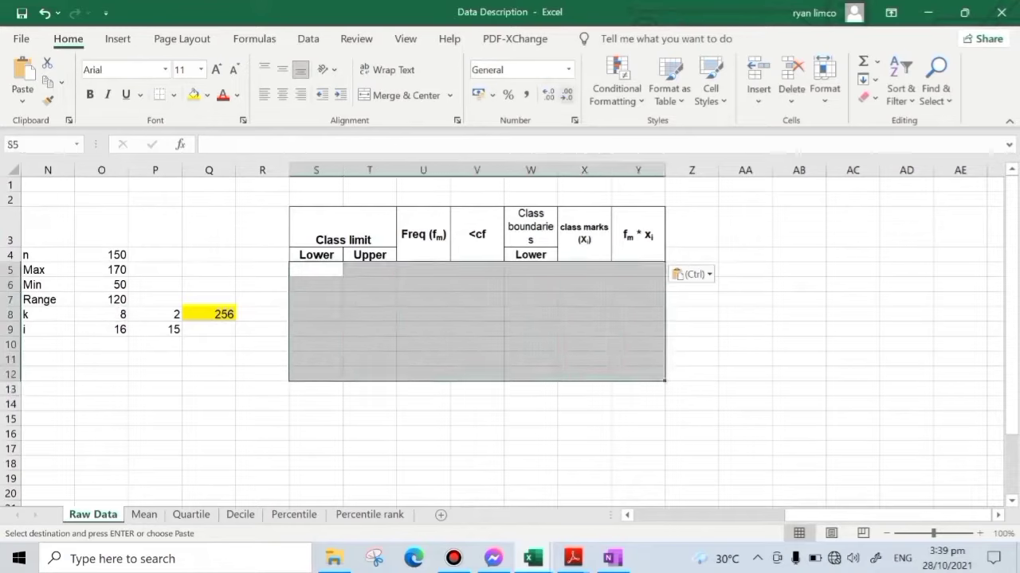
{"action": "left_click", "coordinate": [172, 94]}
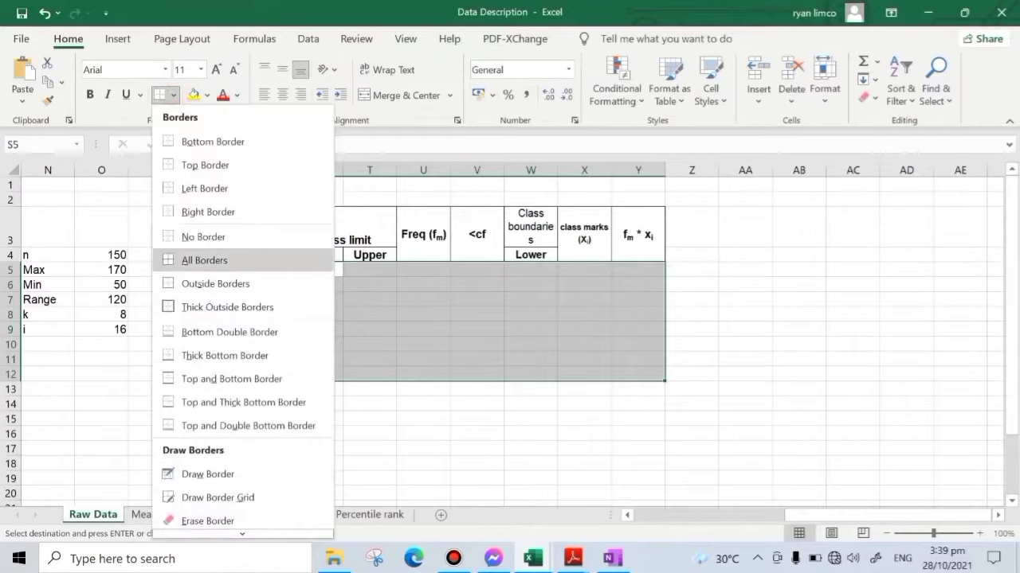
{"action": "left_click", "coordinate": [215, 261]}
{"action": "left_click", "coordinate": [813, 371]}
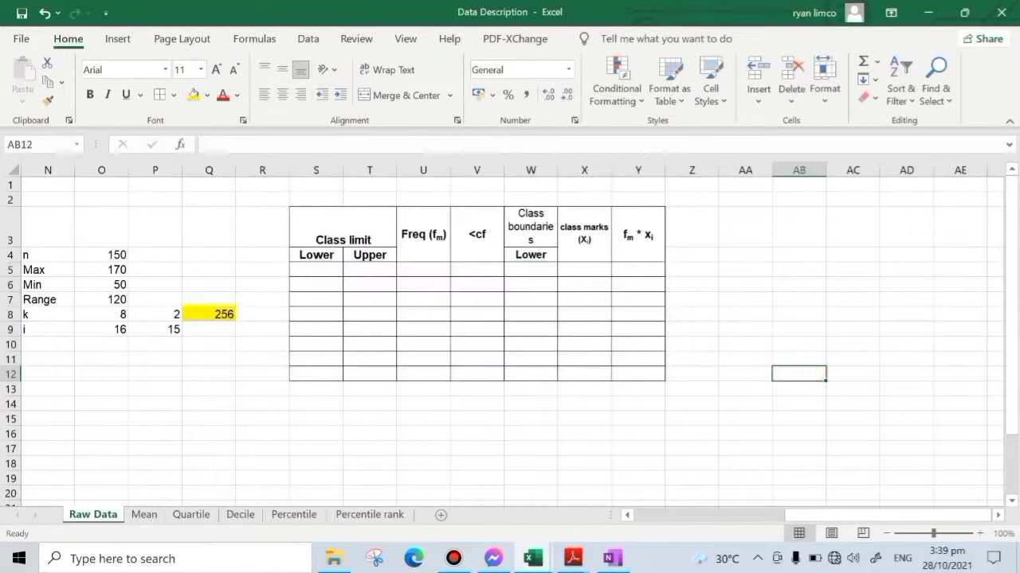
- Link the first lower class limit in S5 to the minimum with =O6 and center the table cells S5:Y12
{"action": "left_click", "coordinate": [316, 255]}
{"action": "left_click", "coordinate": [327, 271]}
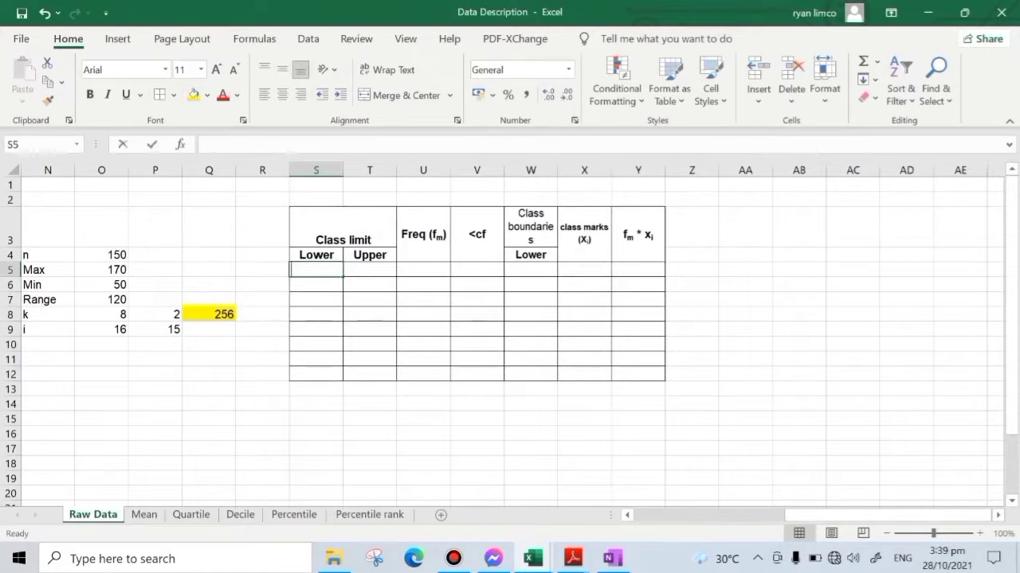
{"action": "type", "text": "="}
{"action": "left_click", "coordinate": [102, 285]}
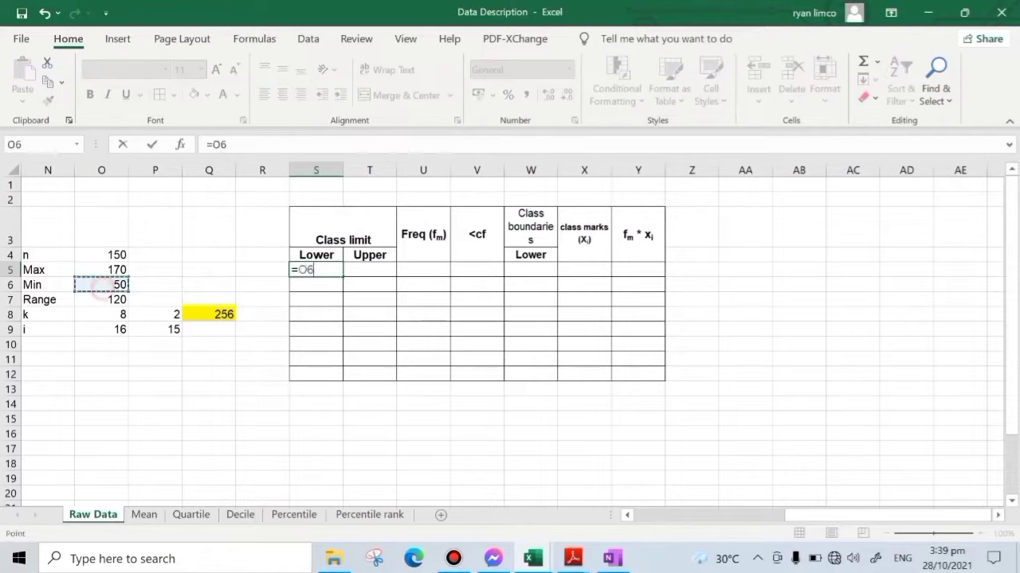
{"action": "key", "text": "Return"}
{"action": "key", "text": "Return"}
{"action": "left_click_drag", "start_coordinate": [317, 270], "coordinate": [638, 374]}
{"action": "left_click", "coordinate": [283, 94]}
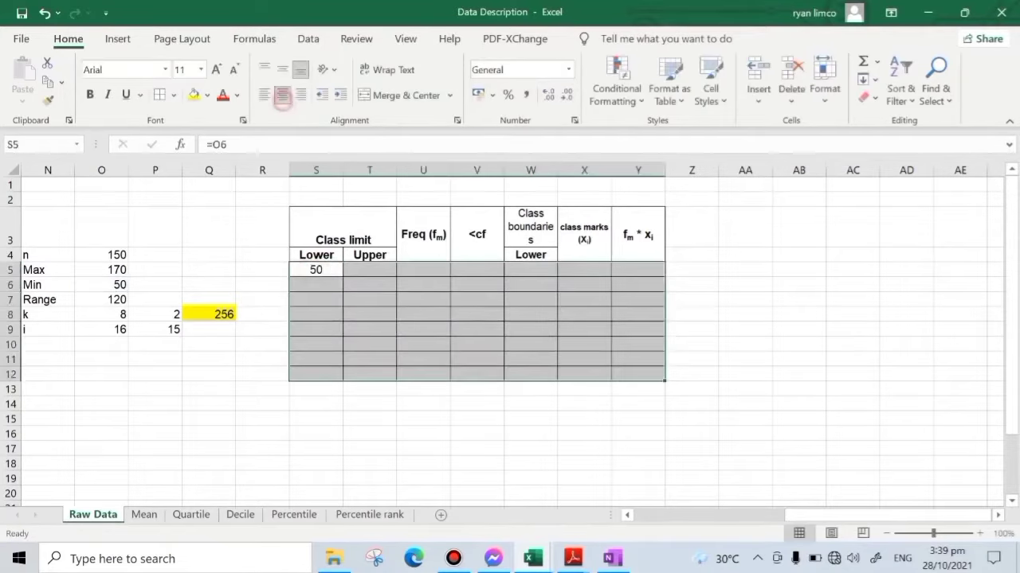
- Enter =S5+$O$9 in S6 and fill it down to S12 to complete the lower class limits
{"action": "left_click", "coordinate": [327, 284]}
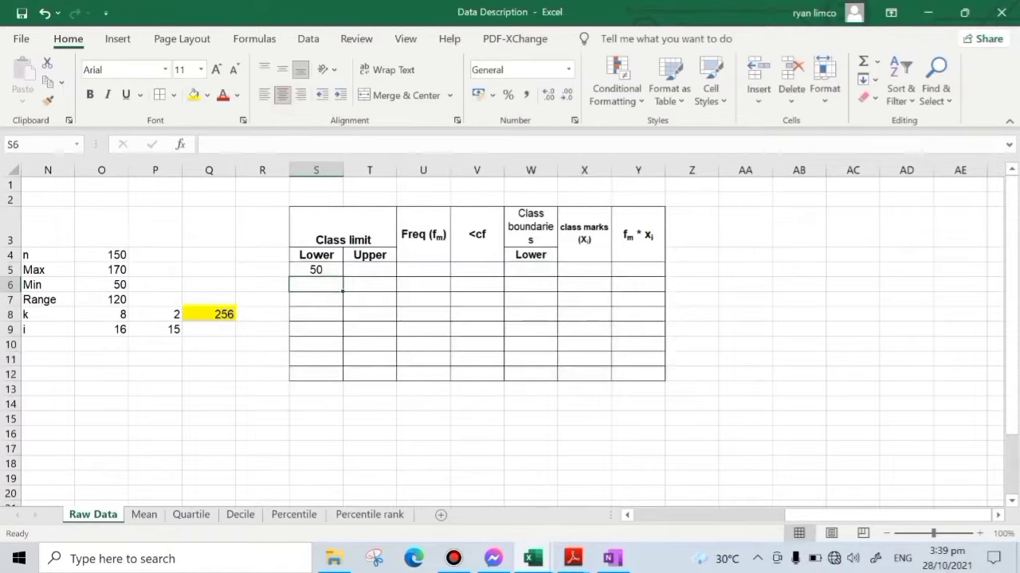
{"action": "type", "text": "="}
{"action": "left_click", "coordinate": [323, 268]}
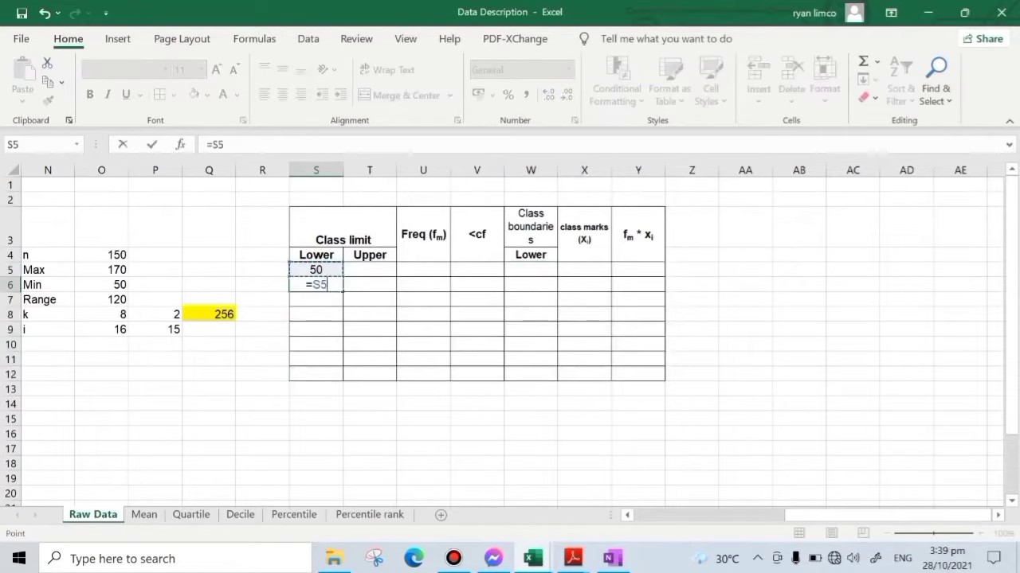
{"action": "type", "text": "+"}
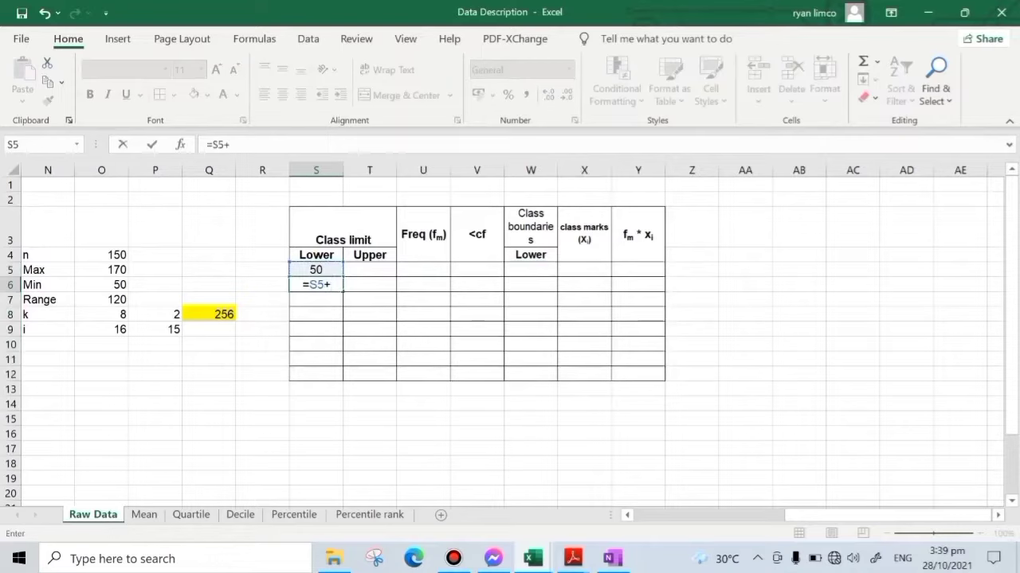
{"action": "left_click", "coordinate": [101, 344]}
{"action": "left_click", "coordinate": [101, 329]}
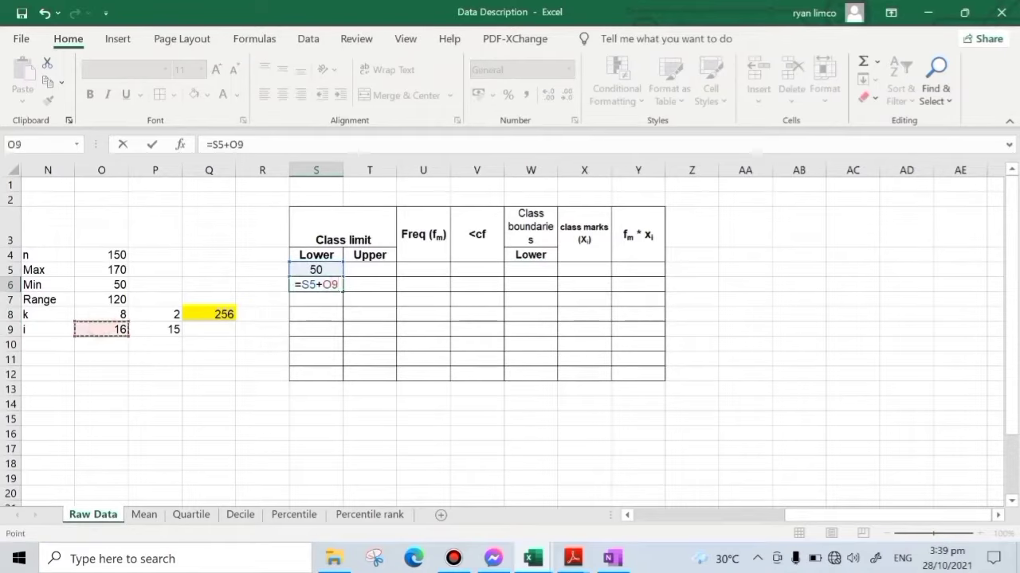
{"action": "key", "text": "F4"}
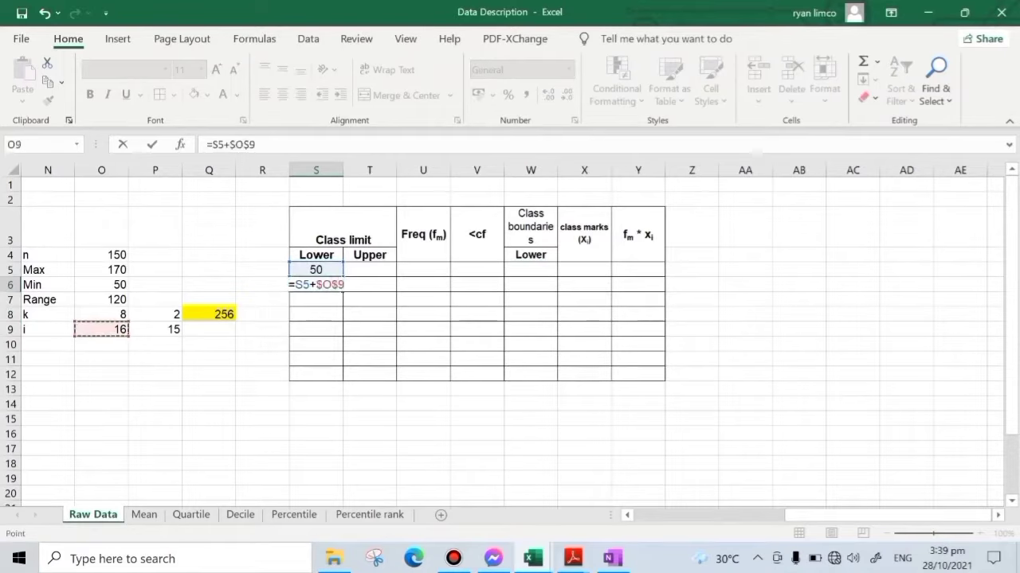
{"action": "key", "text": "Return"}
{"action": "left_click", "coordinate": [316, 284]}
{"action": "left_click_drag", "start_coordinate": [342, 291], "coordinate": [343, 380]}
- Enter the first upper class limit in T5 as =S6-1
{"action": "left_click", "coordinate": [372, 268]}
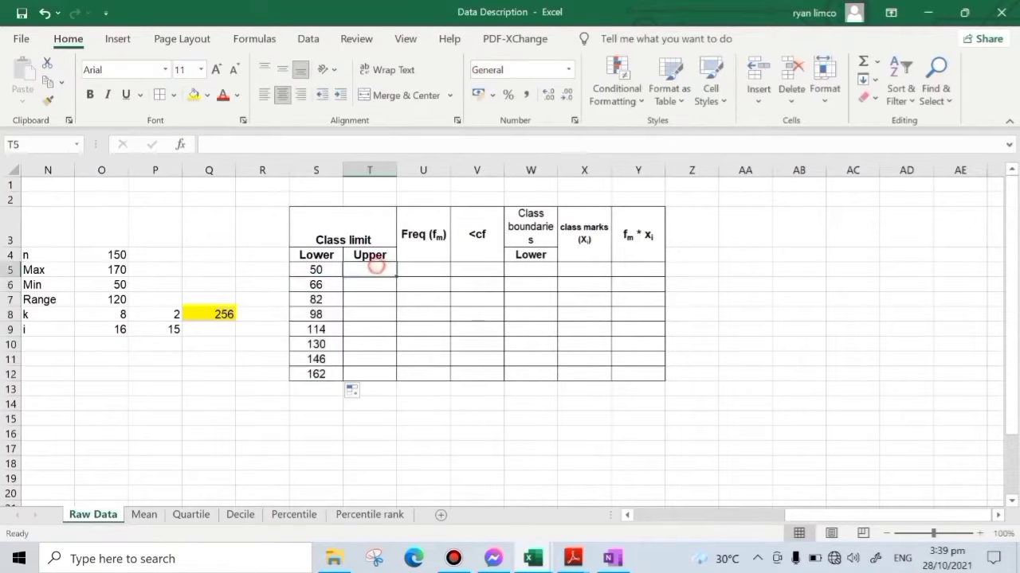
{"action": "type", "text": "="}
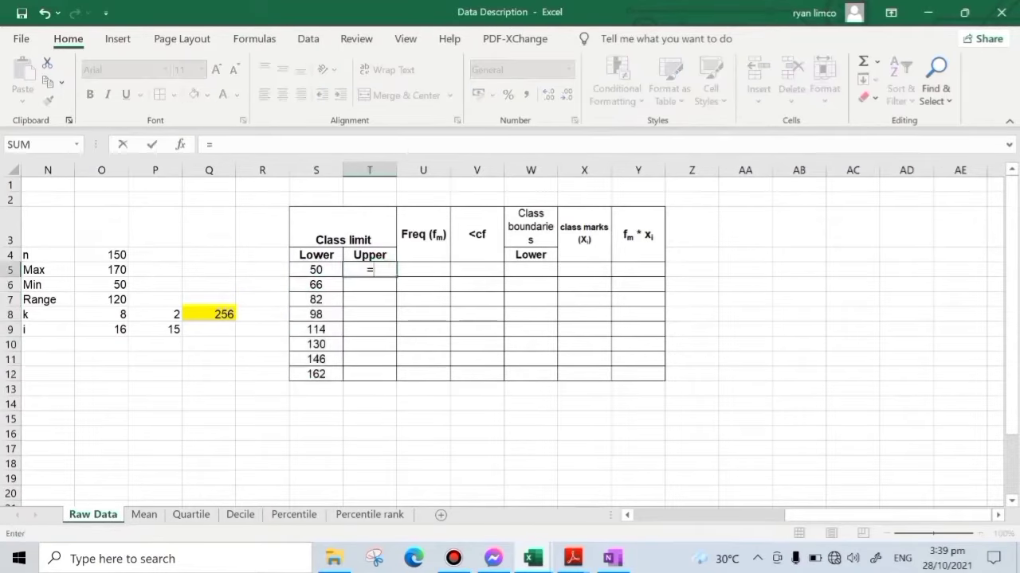
{"action": "left_click", "coordinate": [316, 284]}
{"action": "type", "text": "-"}
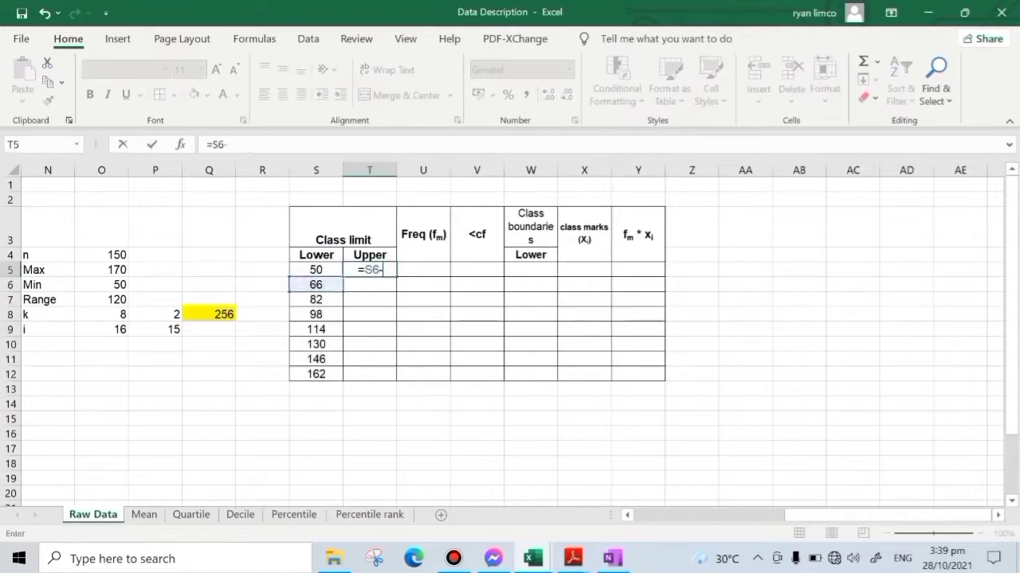
{"action": "type", "text": "1"}
{"action": "key", "text": "Return"}
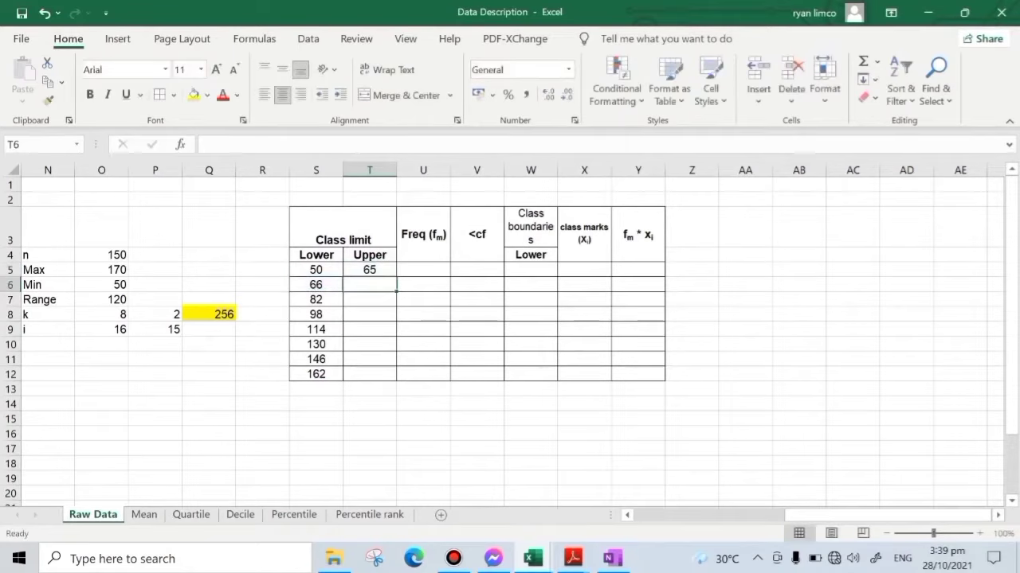
- Enter =T5+$O$9 in T6 and fill it down to T12 to complete the upper class limits
{"action": "type", "text": "="}
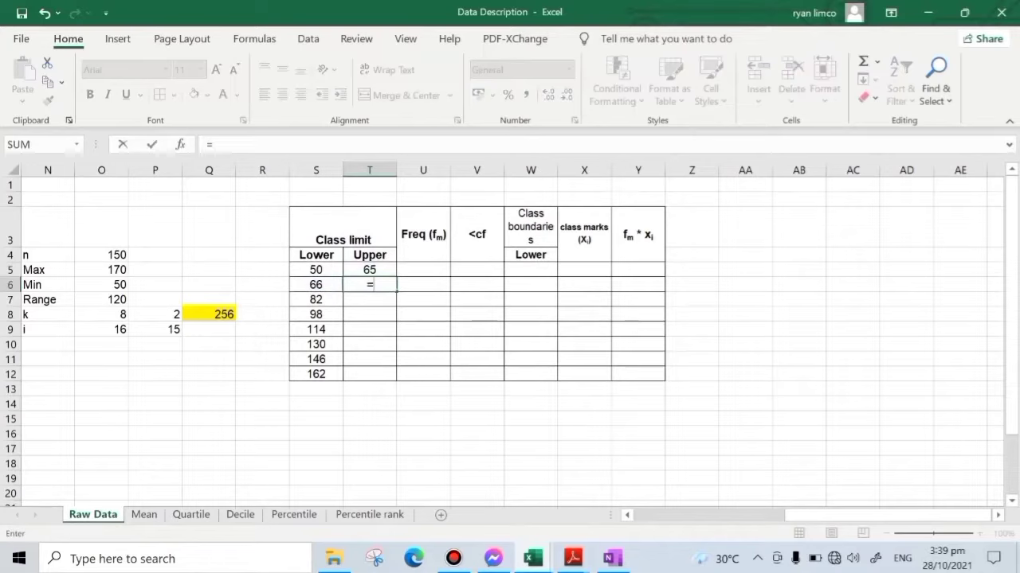
{"action": "left_click", "coordinate": [376, 268]}
{"action": "type", "text": "+"}
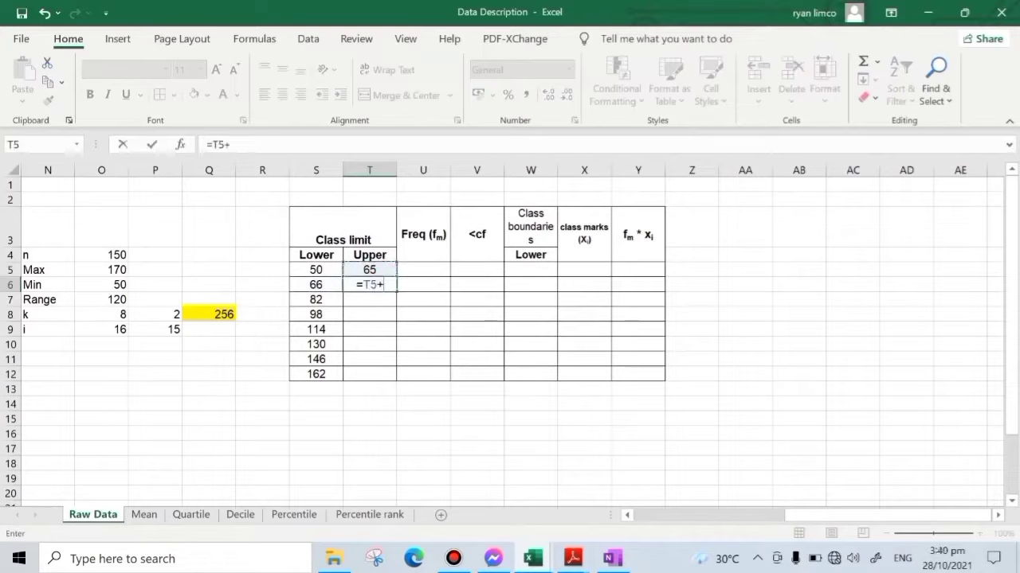
{"action": "left_click", "coordinate": [98, 327]}
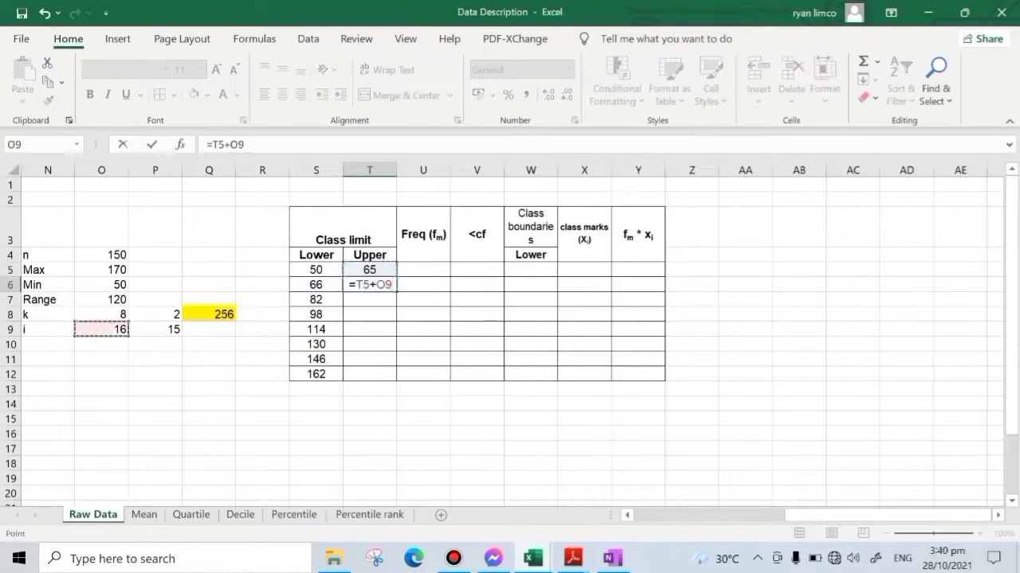
{"action": "key", "text": "F4"}
{"action": "key", "text": "Return"}
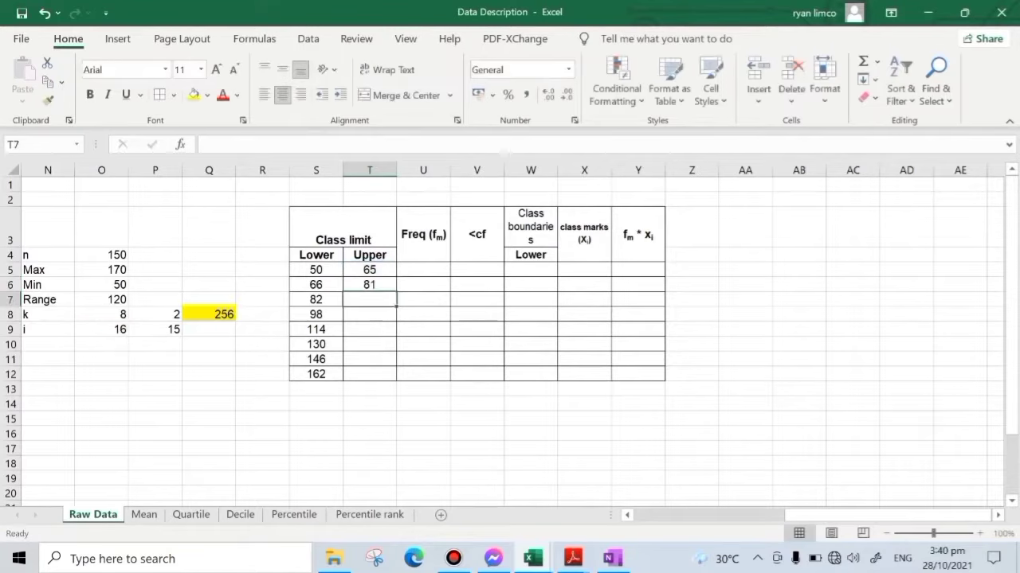
{"action": "left_click", "coordinate": [369, 284]}
{"action": "left_click_drag", "start_coordinate": [396, 292], "coordinate": [396, 374]}
- Begin a COUNTIF formula in V5 of the <cf column with the raw data as absolute range $C$3:$L$17
{"action": "left_click", "coordinate": [478, 270]}
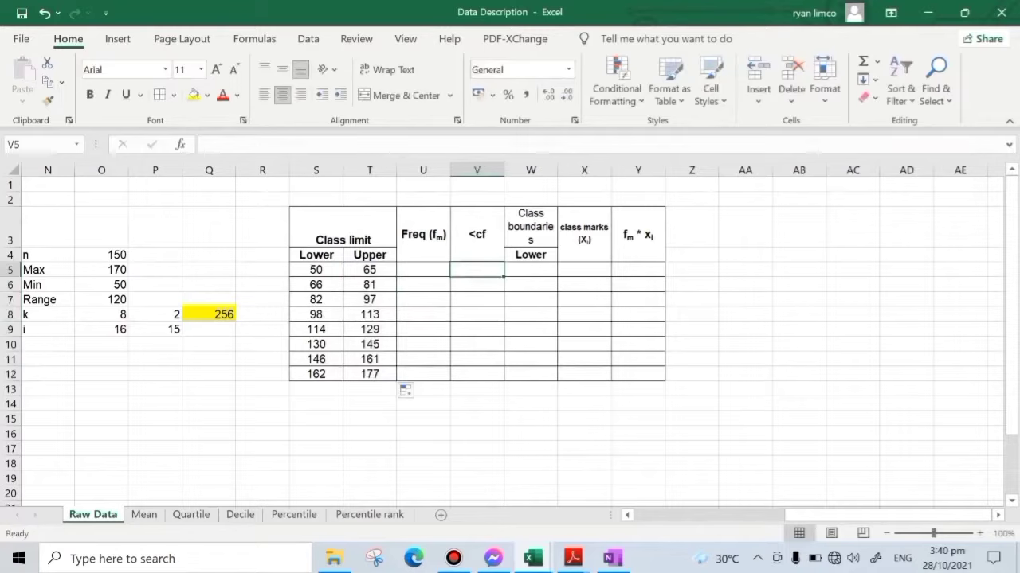
{"action": "type", "text": "="}
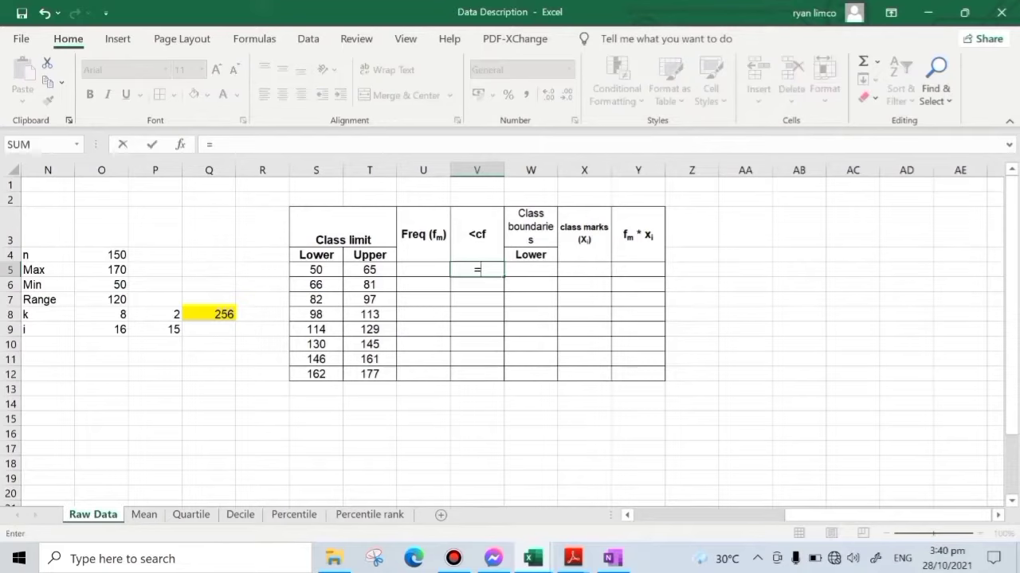
{"action": "type", "text": "coun"}
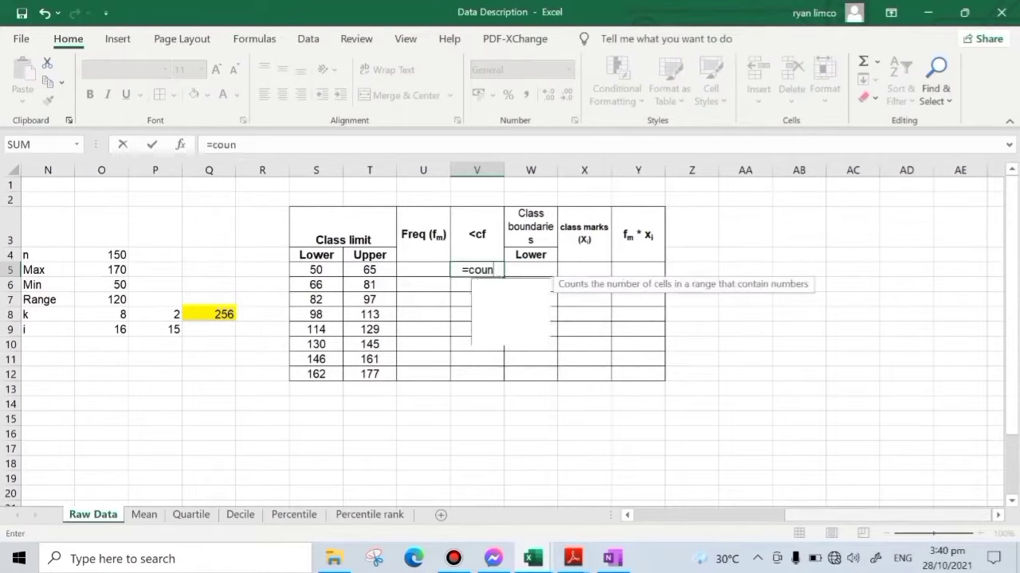
{"action": "type", "text": "tif"}
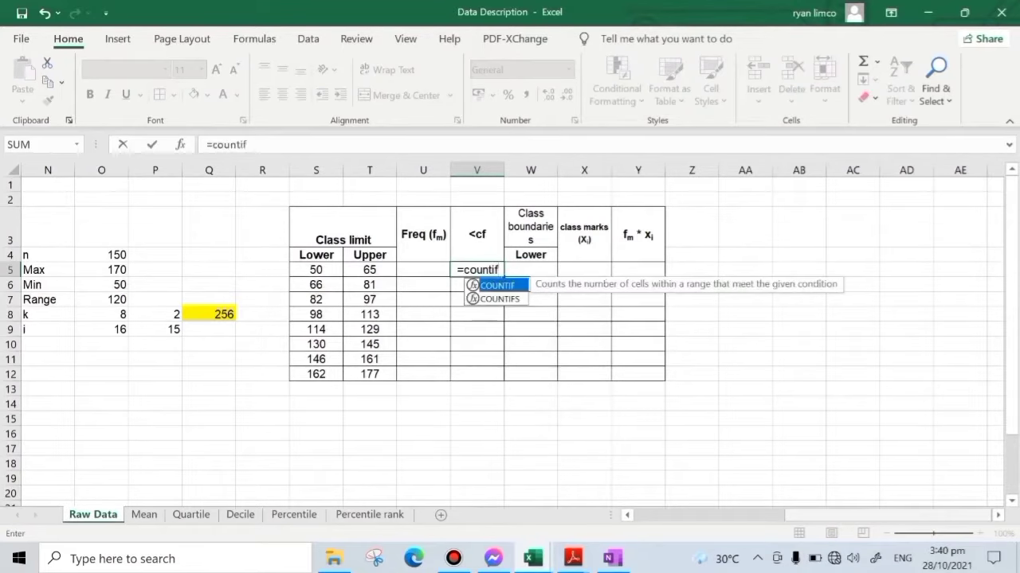
{"action": "type", "text": "("}
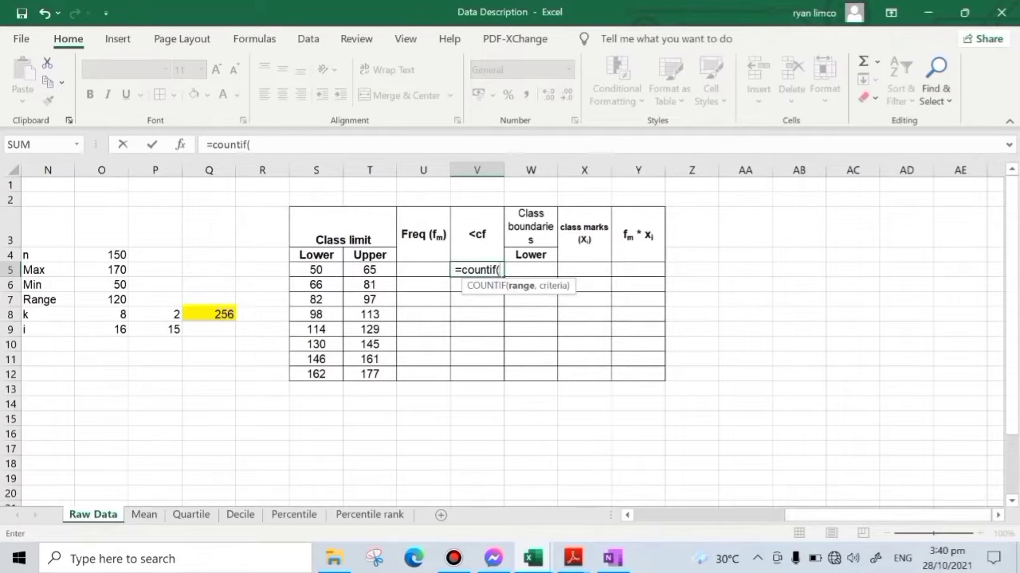
{"action": "left_click_drag", "start_coordinate": [856, 512], "coordinate": [704, 511]}
{"action": "left_click_drag", "start_coordinate": [152, 238], "coordinate": [654, 450]}
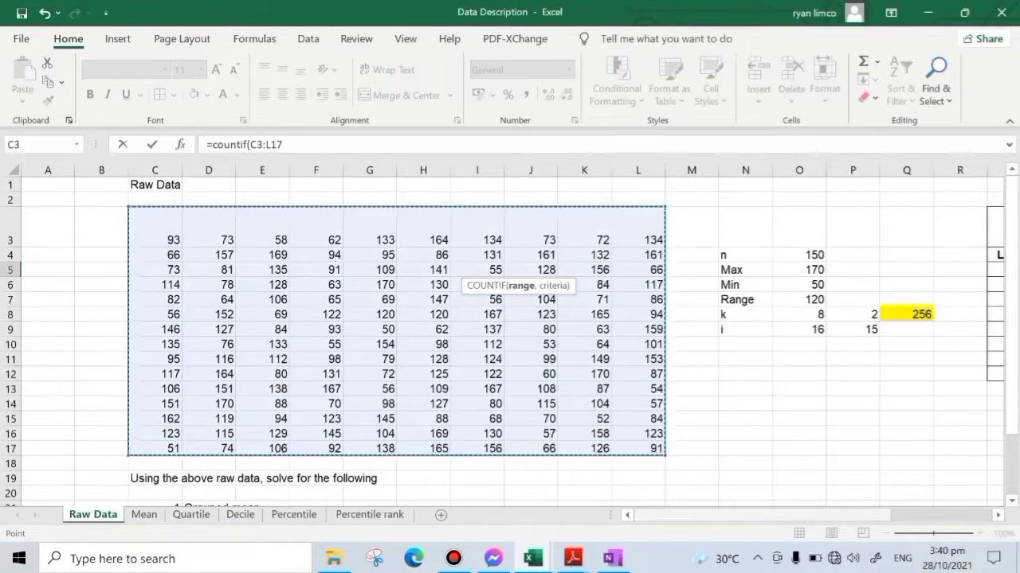
{"action": "key", "text": "F4"}
{"action": "scroll", "coordinate": [510, 318], "scroll_direction": "right", "scroll_amount": 5}
{"action": "scroll", "coordinate": [510, 319], "scroll_direction": "right", "scroll_amount": 1}
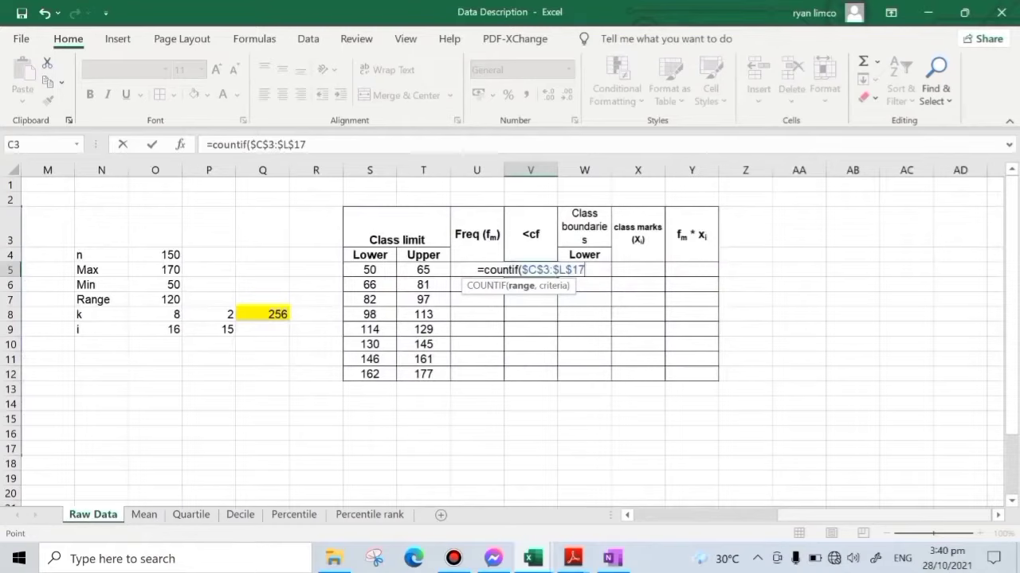
- Complete the COUNTIF formula in V5 with the criterion "<66"
{"action": "type", "text": ","}
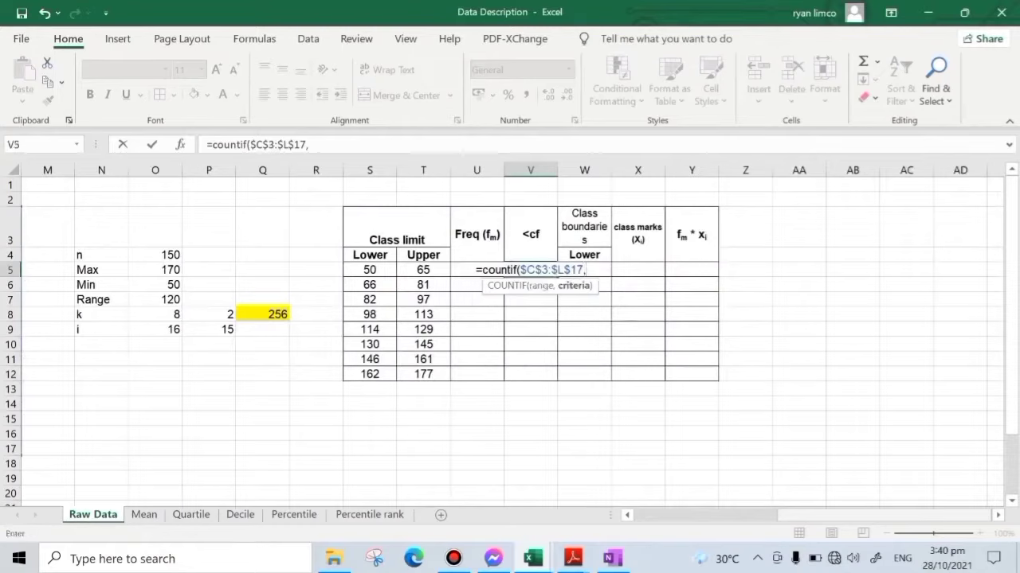
{"action": "type", "text": "\""}
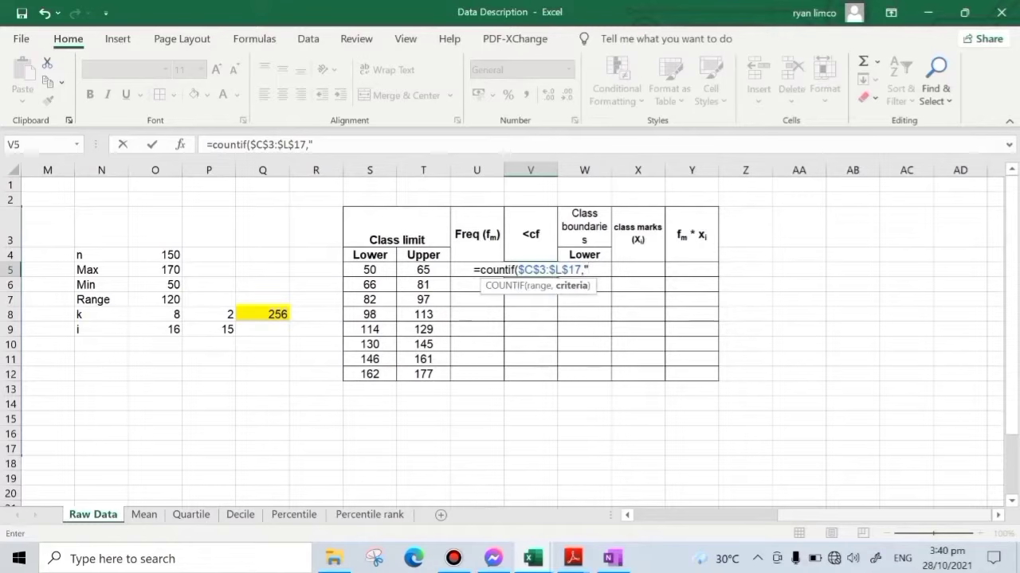
{"action": "type", "text": "<66"}
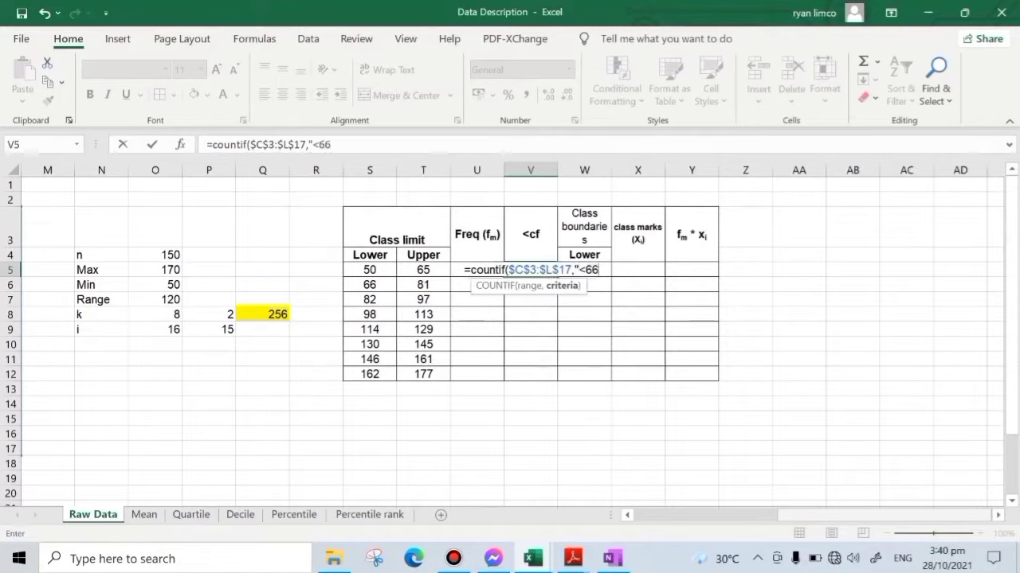
{"action": "type", "text": "\""}
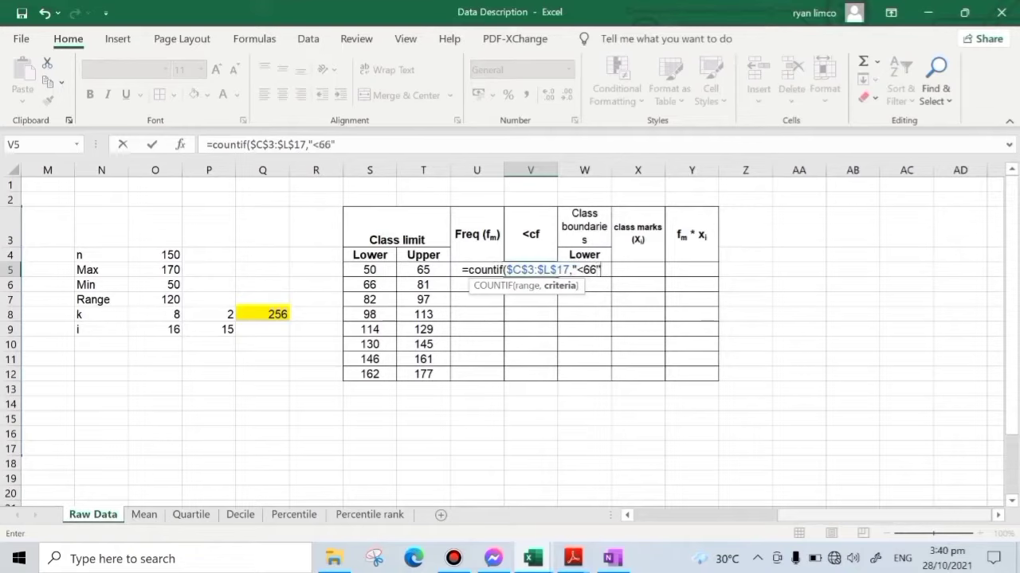
{"action": "type", "text": ")"}
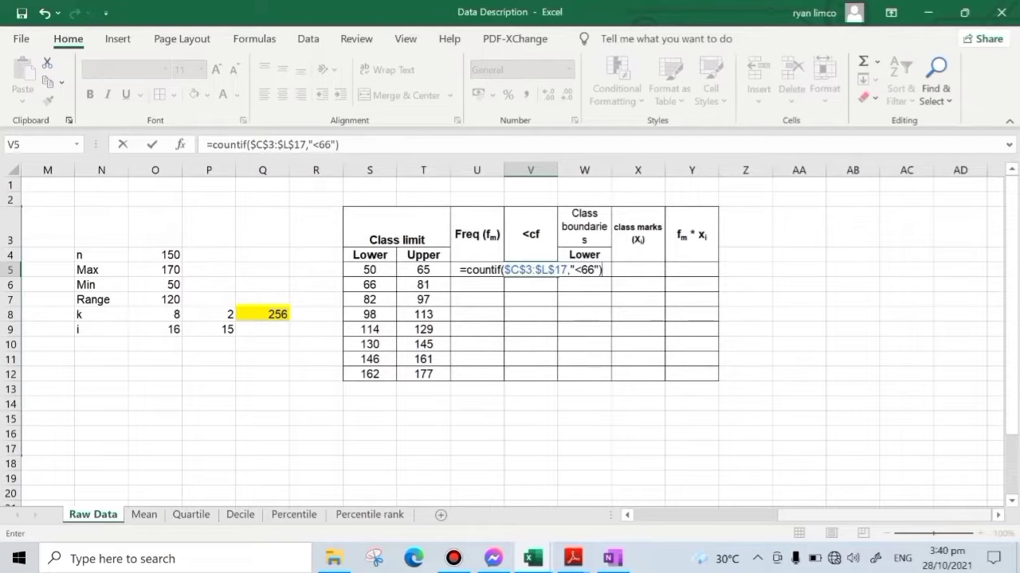
{"action": "key", "text": "Return"}
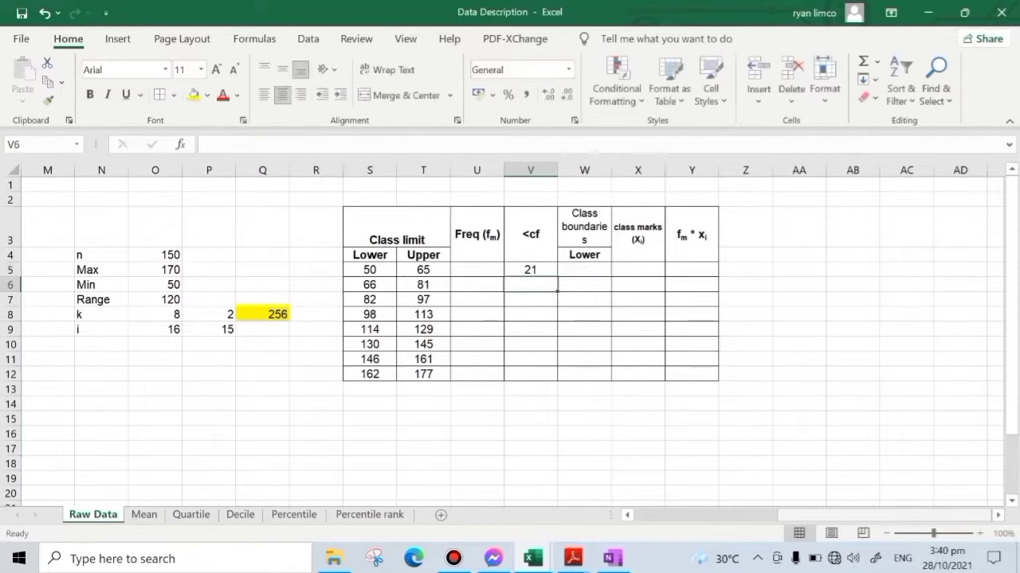
- Change the COUNTIF criterion in V5 to "<=65"
{"action": "left_click", "coordinate": [533, 271]}
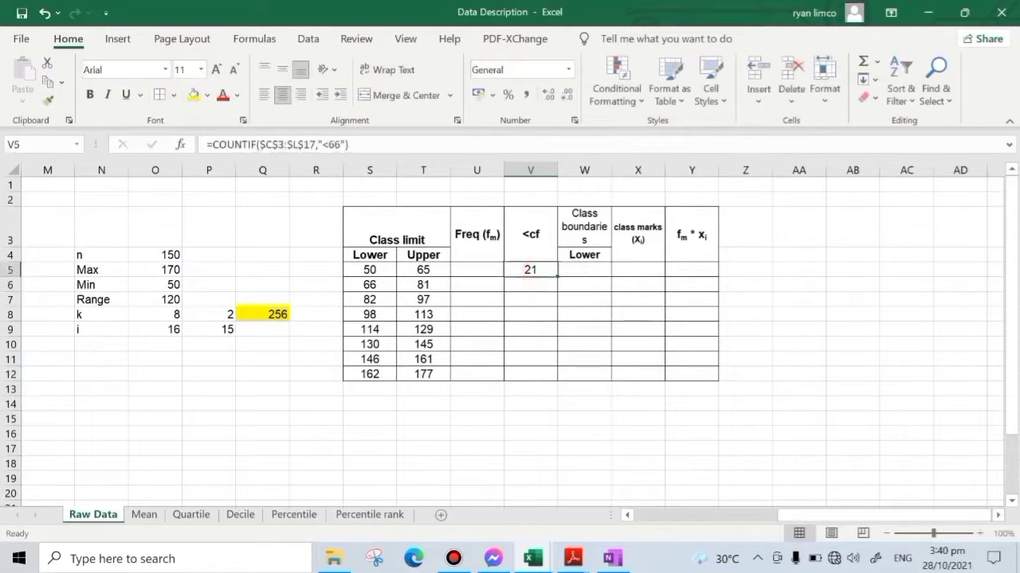
{"action": "left_click", "coordinate": [325, 144]}
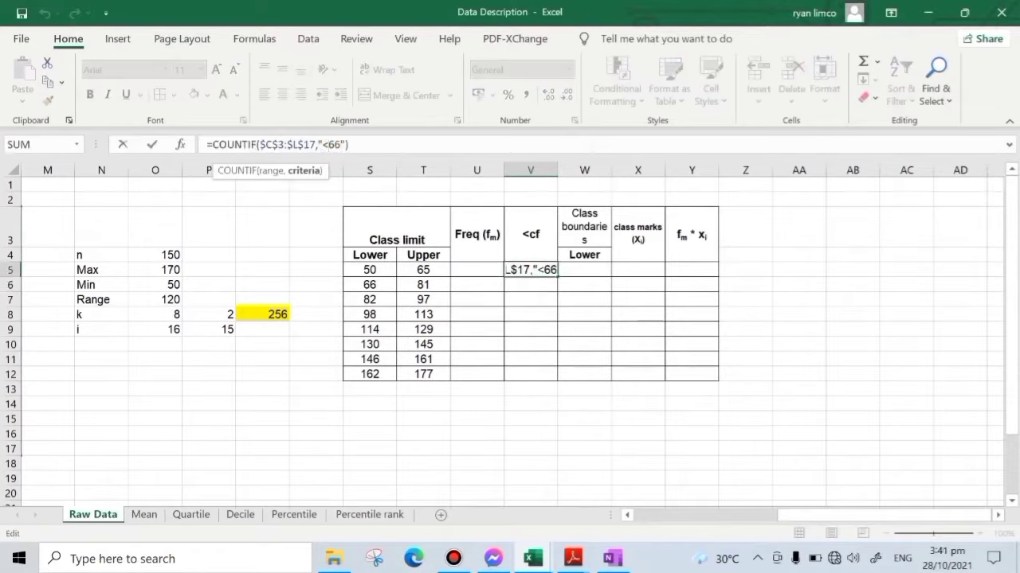
{"action": "type", "text": "="}
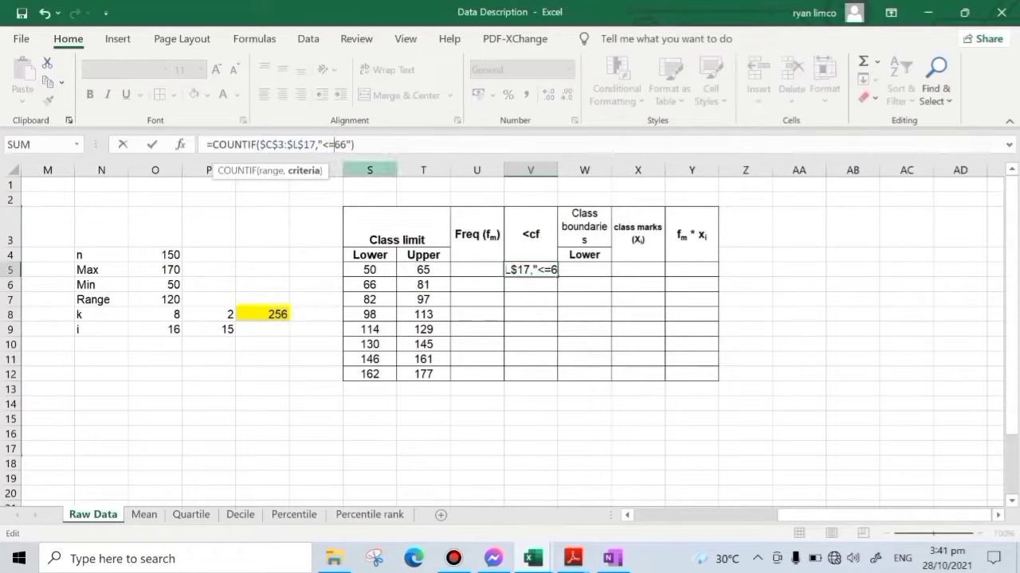
{"action": "left_click", "coordinate": [353, 144]}
{"action": "key", "text": "BackSpace"}
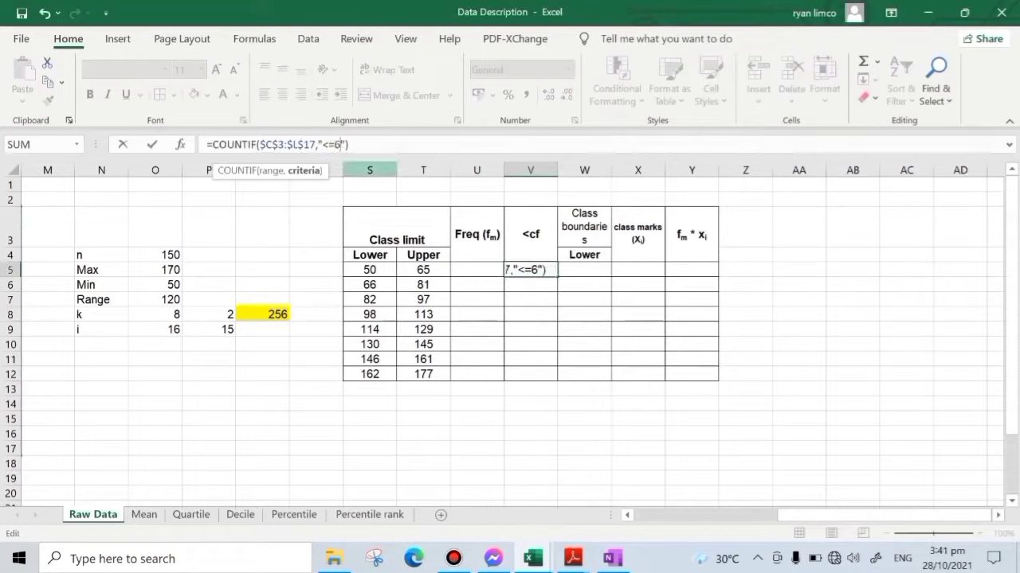
{"action": "type", "text": "5"}
{"action": "key", "text": "Return"}
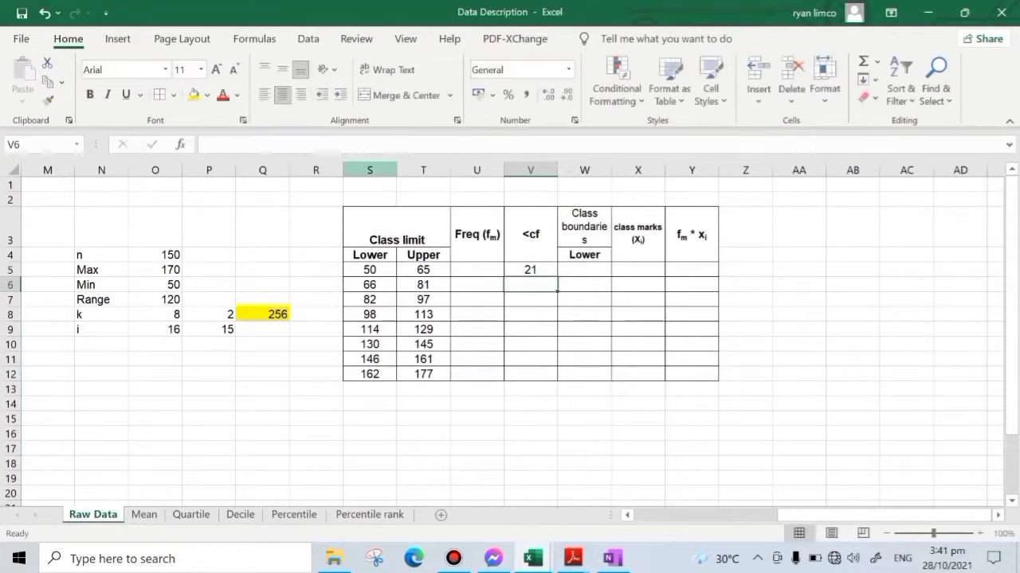
- Restore the COUNTIF criterion in V5 to "<66"
{"action": "left_click", "coordinate": [532, 270]}
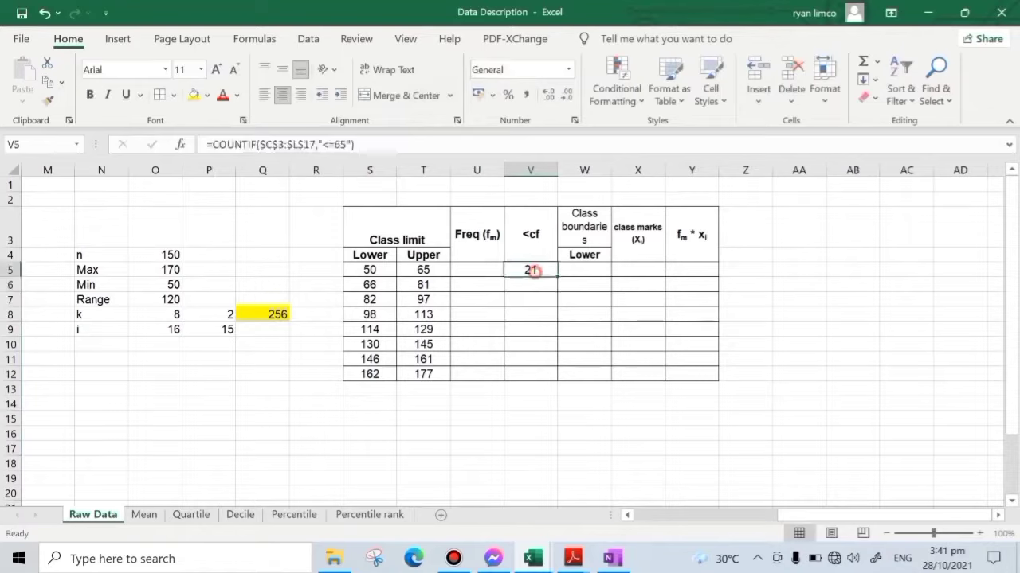
{"action": "left_click", "coordinate": [335, 145]}
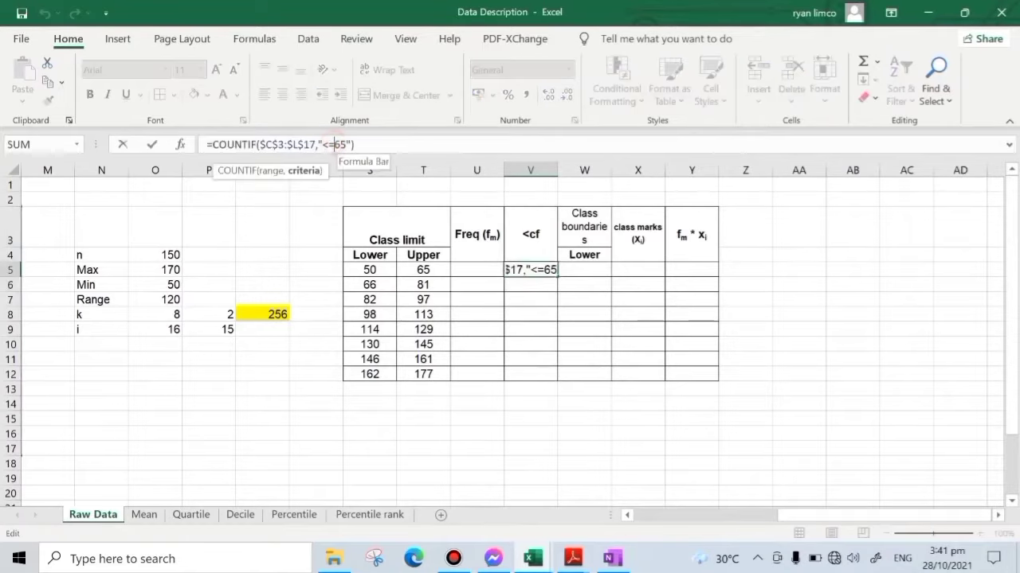
{"action": "key", "text": "BackSpace"}
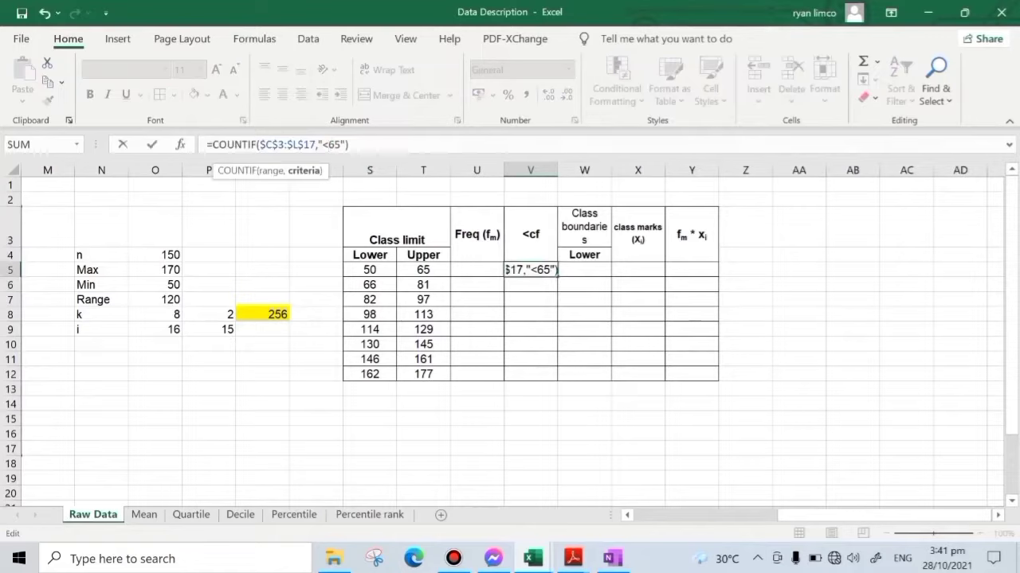
{"action": "key", "text": "BackSpace"}
{"action": "type", "text": "6"}
{"action": "key", "text": "Return"}
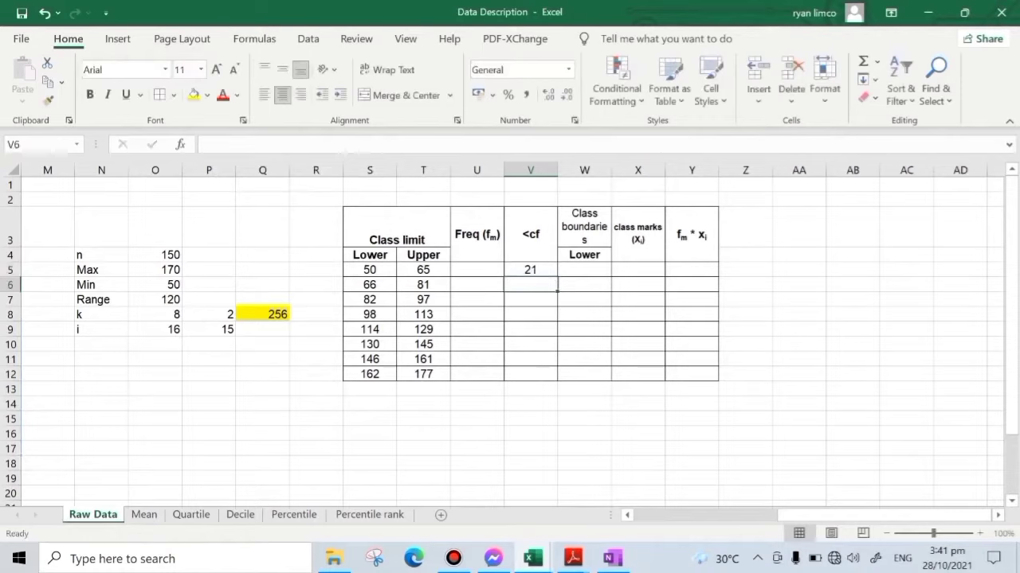
- Fill the COUNTIF formula from V5 down to V12, and change the criterion in V6 to "<82"
{"action": "left_click", "coordinate": [530, 271]}
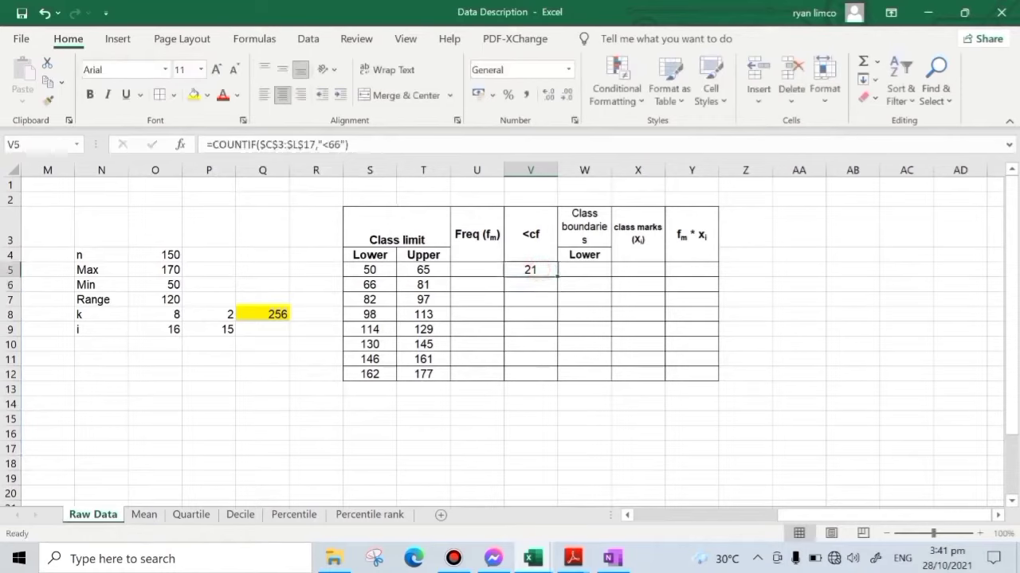
{"action": "left_click_drag", "start_coordinate": [557, 276], "coordinate": [549, 381]}
{"action": "left_click", "coordinate": [530, 285]}
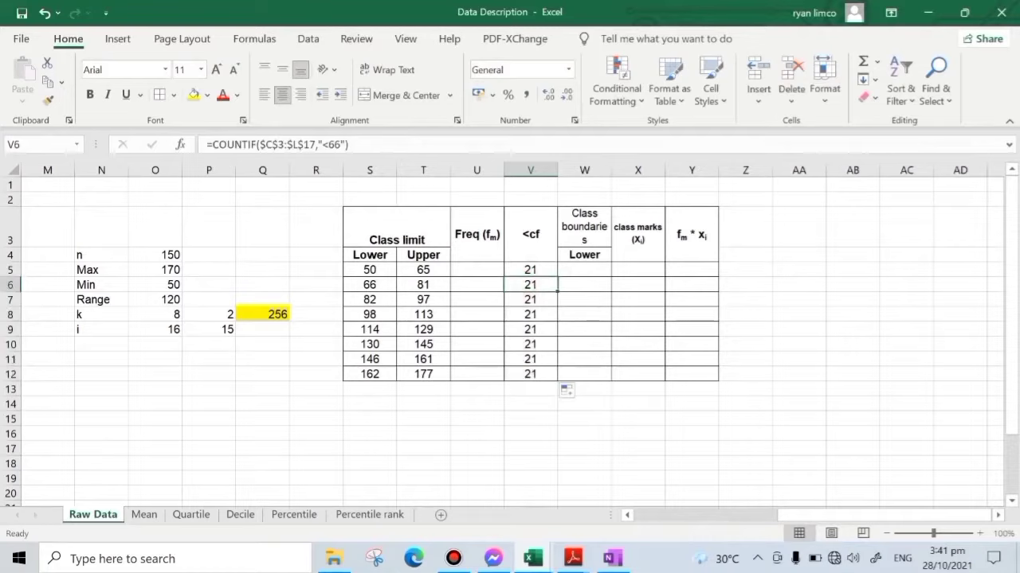
{"action": "left_click", "coordinate": [344, 144]}
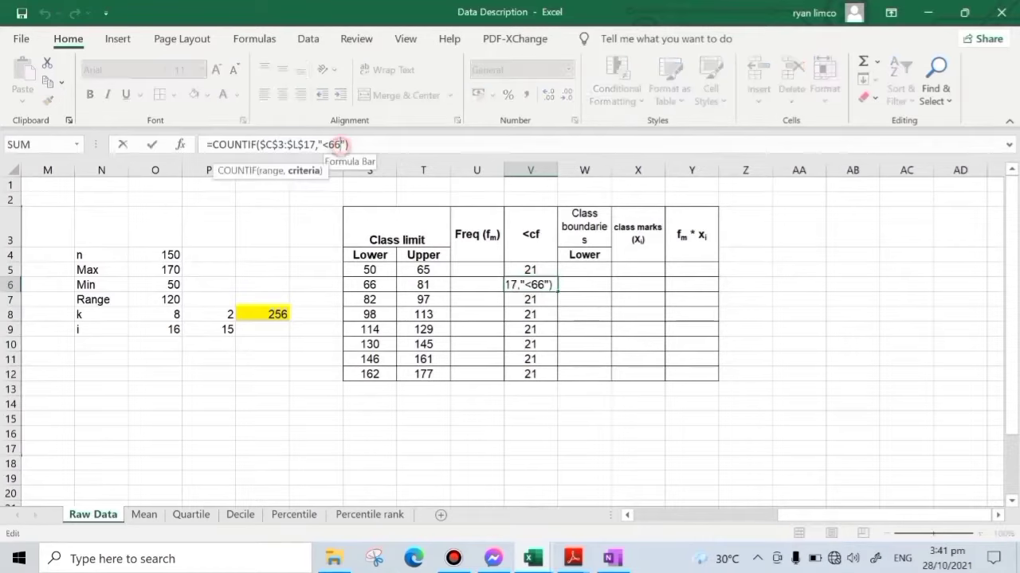
{"action": "key", "text": "BackSpace"}
{"action": "key", "text": "BackSpace"}
{"action": "type", "text": "82"}
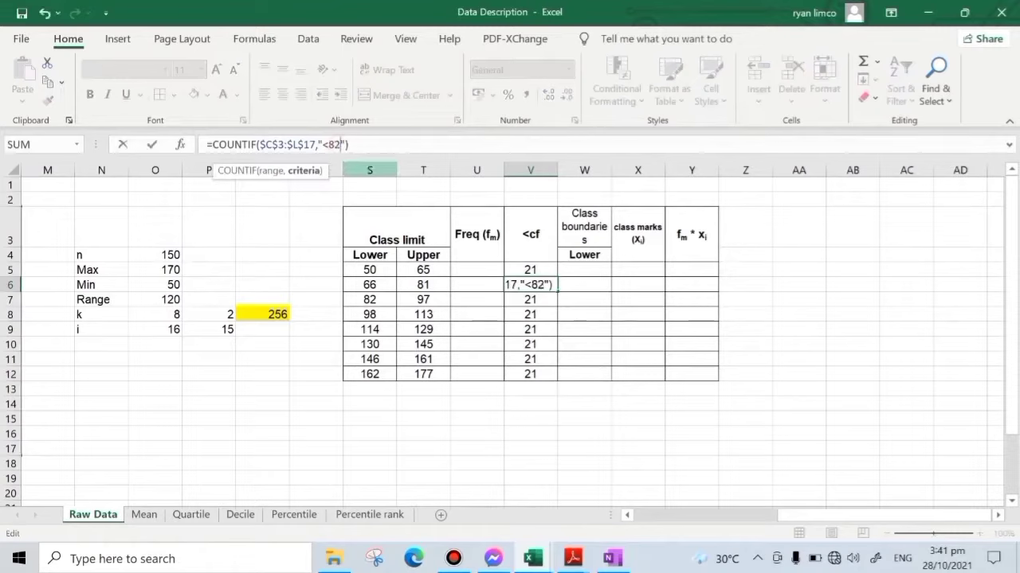
{"action": "key", "text": "Return"}
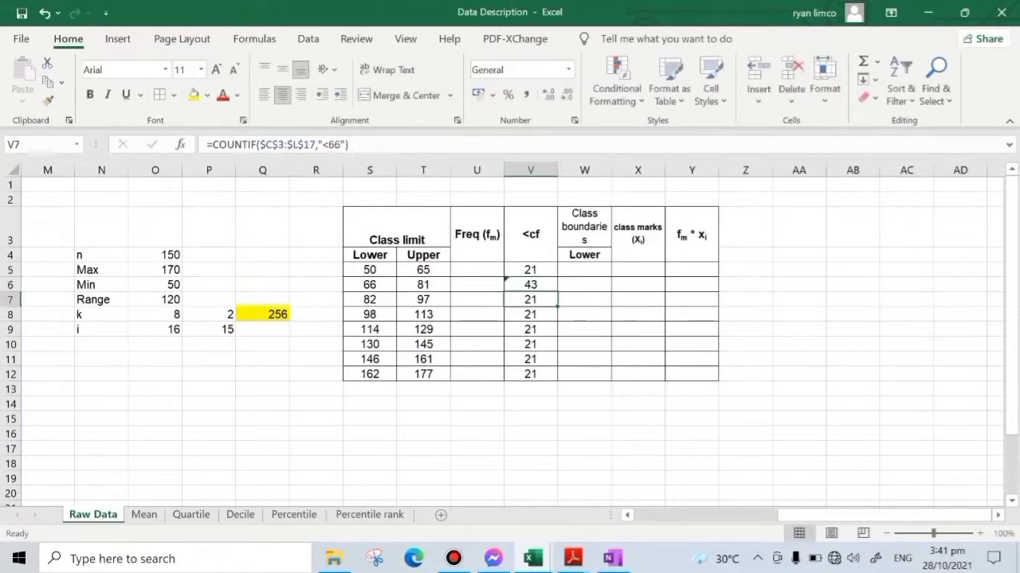
- Change the COUNTIF criterion in V7 of the <cf column to "<98"
{"action": "left_click", "coordinate": [340, 140]}
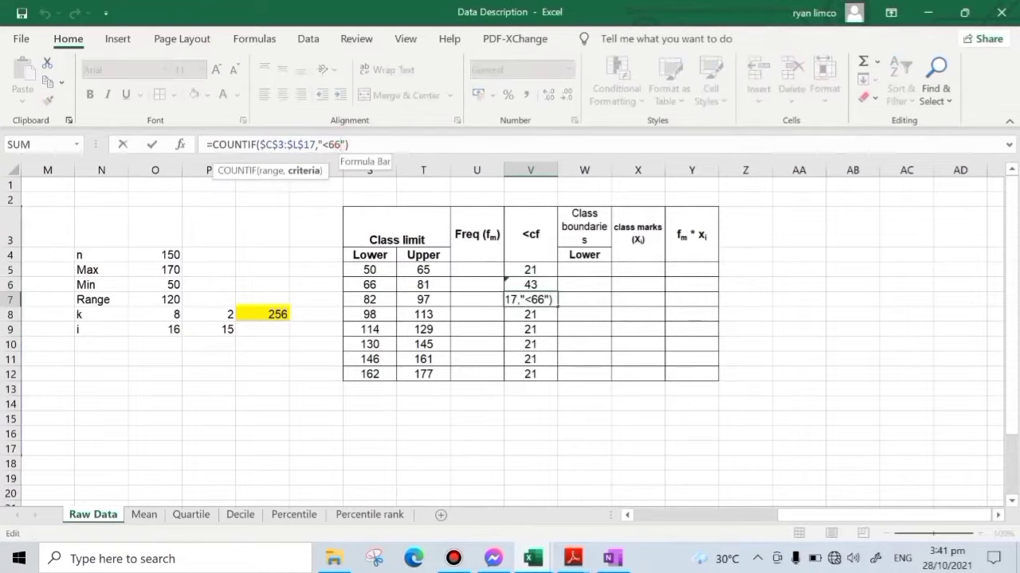
{"action": "key", "text": "BackSpace"}
{"action": "key", "text": "BackSpace"}
{"action": "type", "text": "9"}
{"action": "key", "text": "BackSpace"}
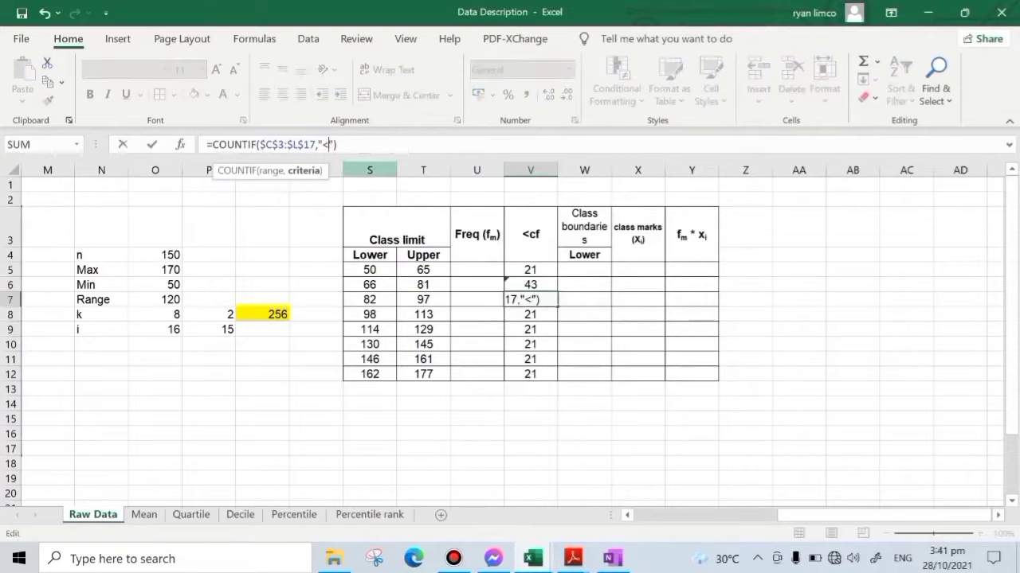
{"action": "type", "text": "98"}
{"action": "key", "text": "Return"}
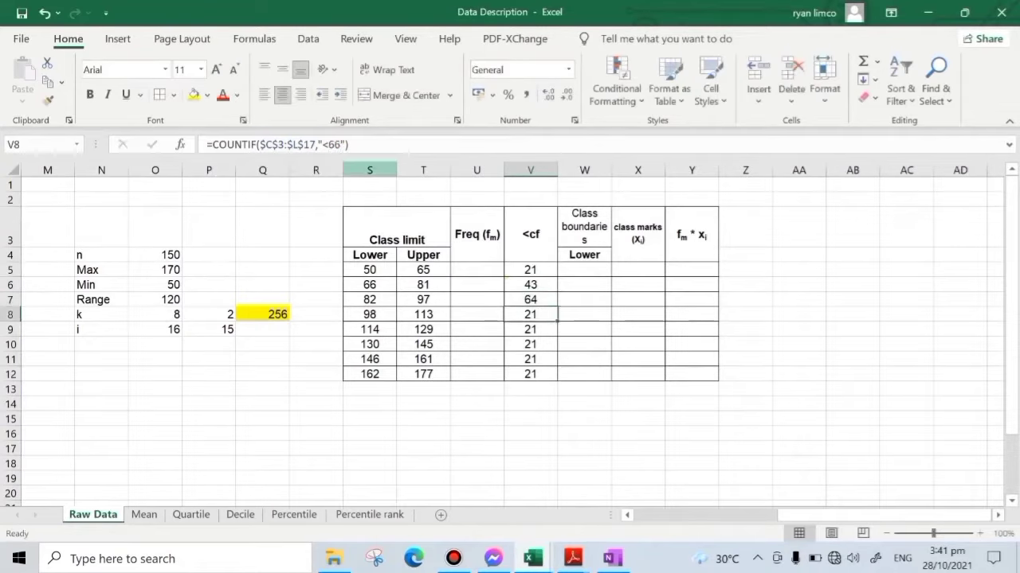
- Change the COUNTIF criterion in V8 of the <cf column to "<114"
{"action": "left_click", "coordinate": [338, 145]}
{"action": "key", "text": "BackSpace"}
{"action": "key", "text": "BackSpace"}
{"action": "type", "text": "114"}
{"action": "key", "text": "Return"}
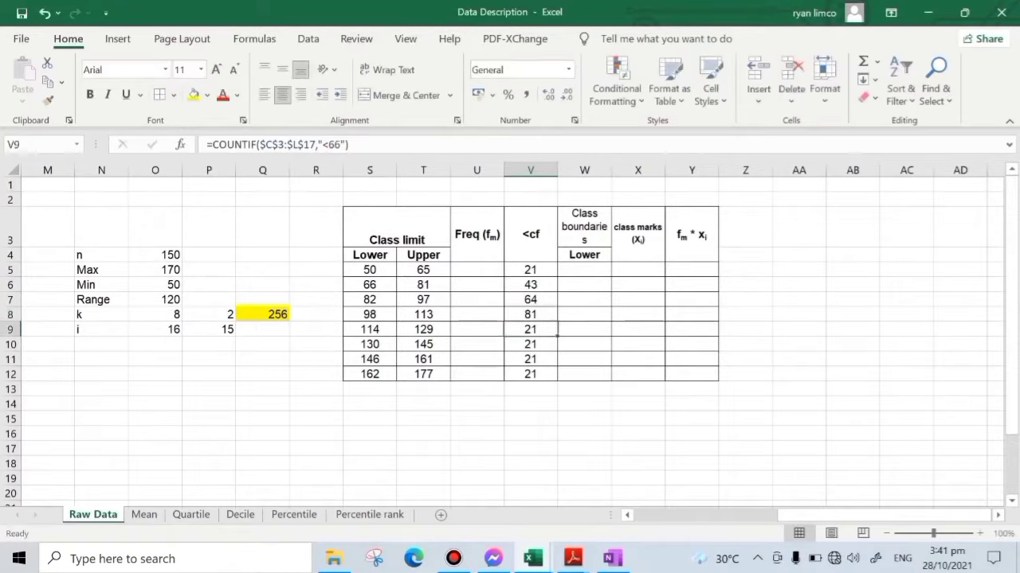
- Replace the "<66" criterion of the COUNTIF formula in V9 for the 114 to 129 class
{"action": "left_click", "coordinate": [431, 328]}
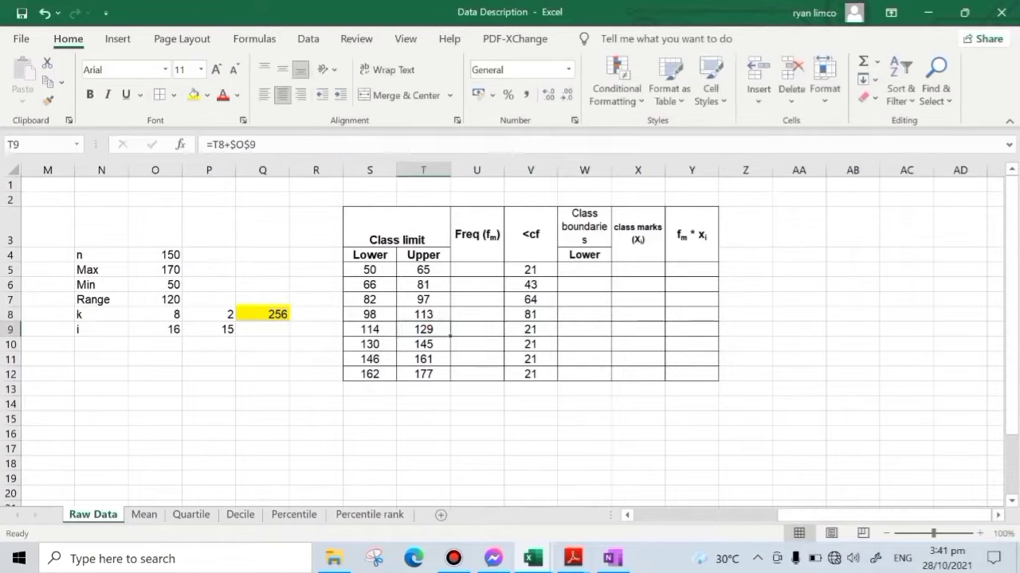
{"action": "double_click", "coordinate": [371, 344]}
{"action": "key", "text": "Escape"}
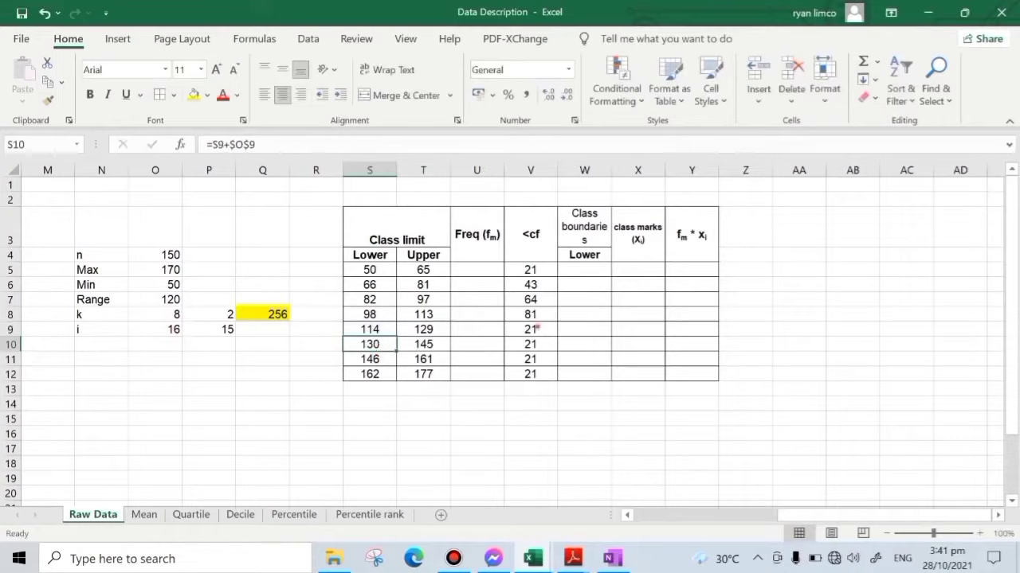
{"action": "left_click", "coordinate": [541, 327]}
{"action": "left_click", "coordinate": [341, 145]}
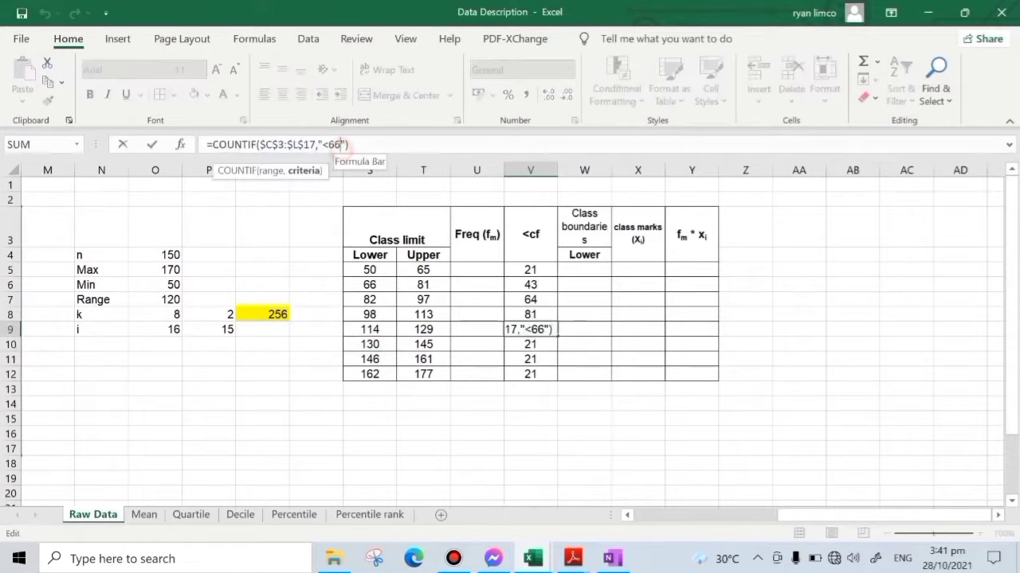
{"action": "key", "text": "BackSpace"}
{"action": "key", "text": "BackSpace"}
{"action": "type", "text": "130"}
{"action": "key", "text": "Return"}
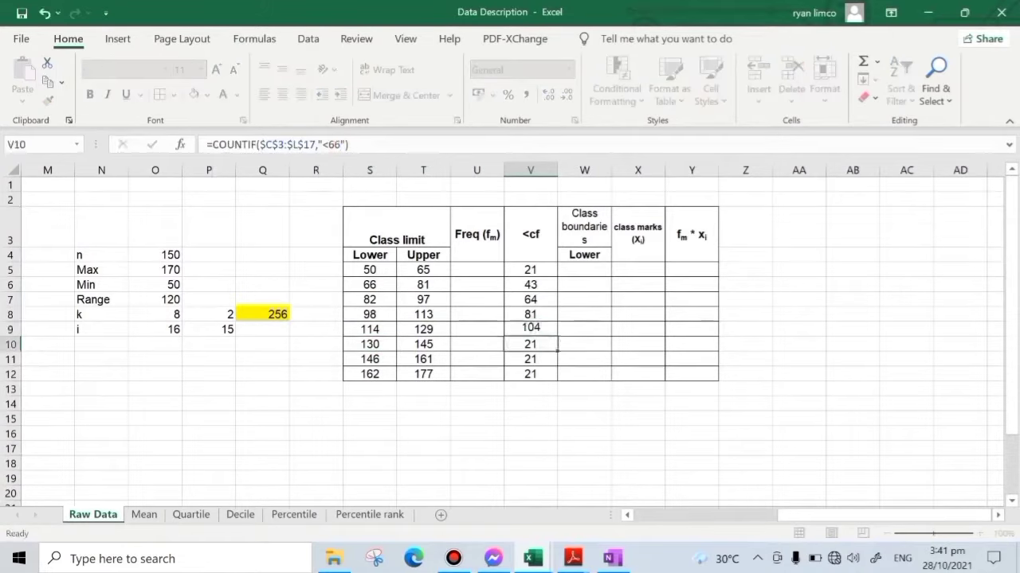
- Correct the COUNTIF criterion in V9 to "<130", the lower limit of the following class
{"action": "left_click", "coordinate": [341, 145]}
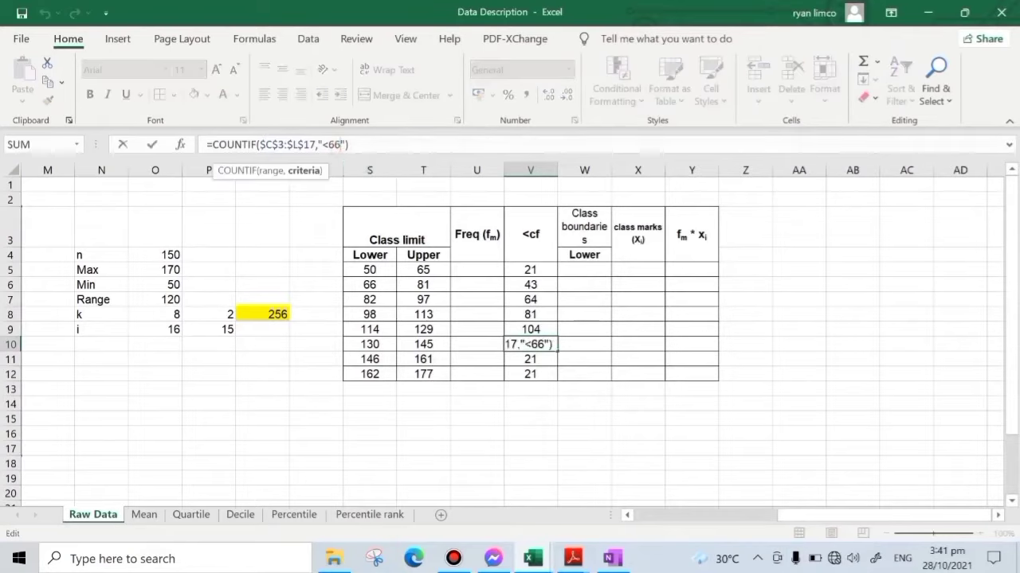
{"action": "key", "text": "Escape"}
{"action": "left_click", "coordinate": [532, 329]}
{"action": "left_click", "coordinate": [342, 144]}
{"action": "key", "text": "BackSpace"}
{"action": "key", "text": "BackSpace"}
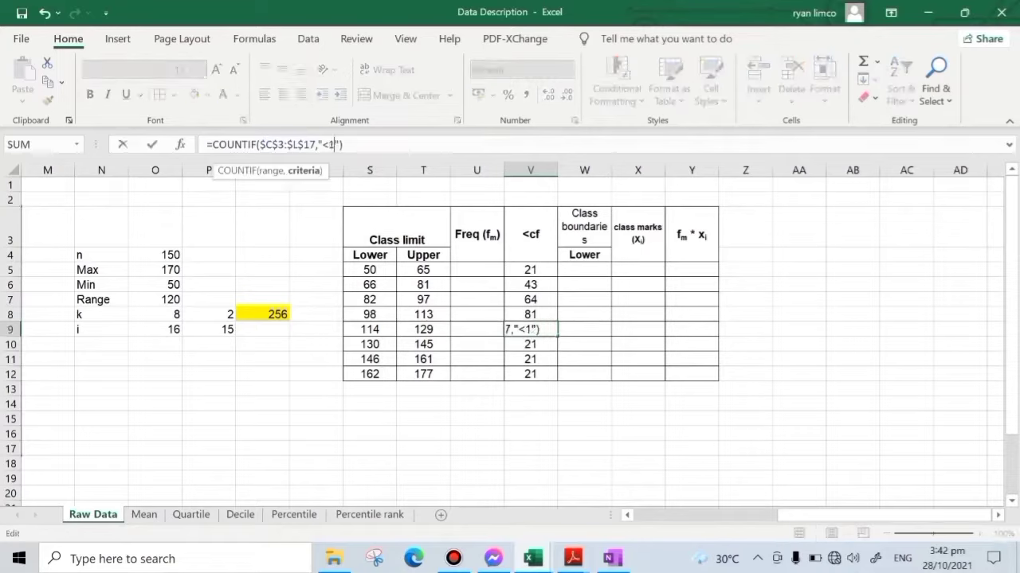
{"action": "type", "text": "30"}
{"action": "key", "text": "Return"}
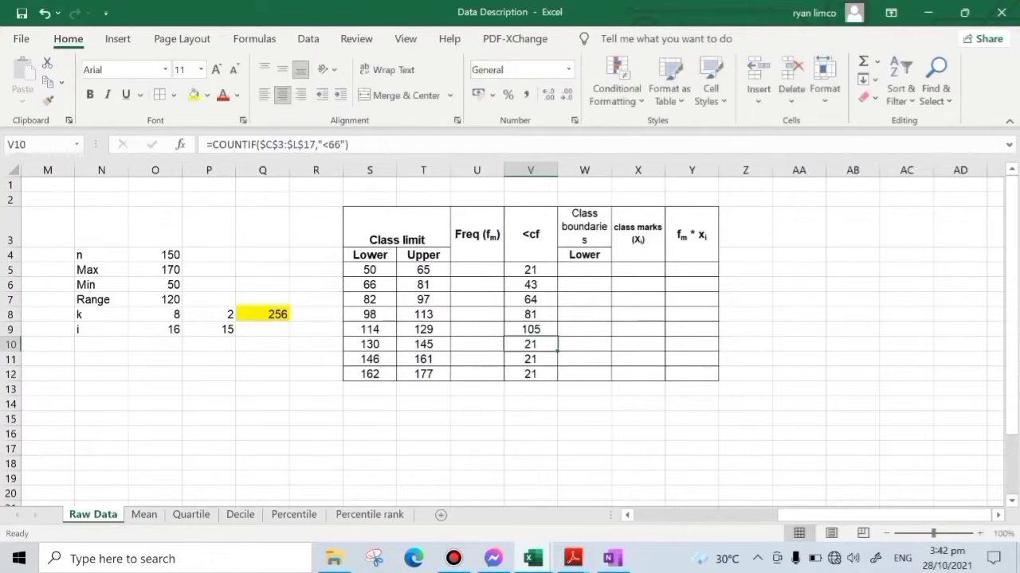
- Change the COUNTIF criterion in V10 of the <cf column to "<146"
{"action": "left_click", "coordinate": [340, 145]}
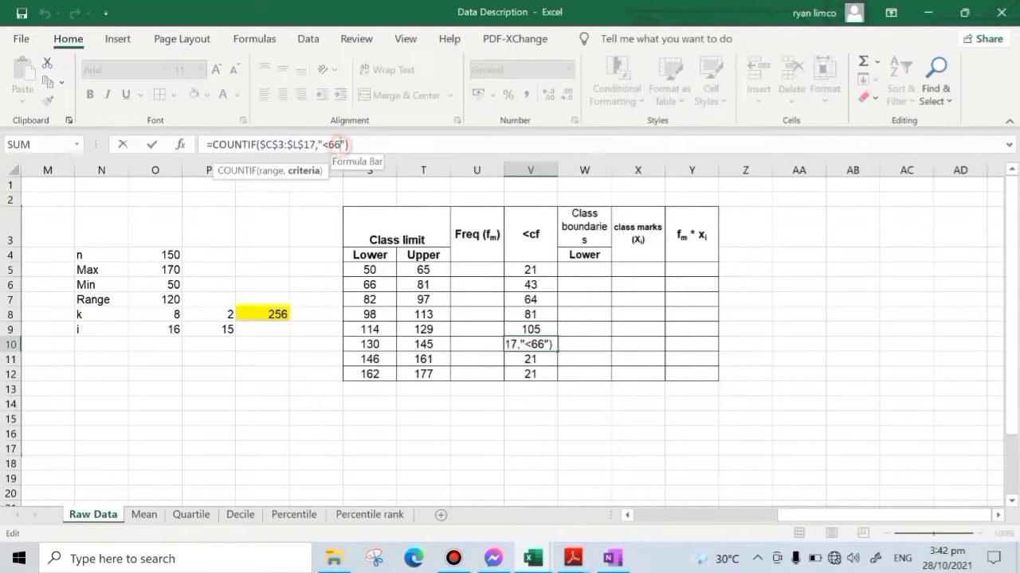
{"action": "key", "text": "BackSpace"}
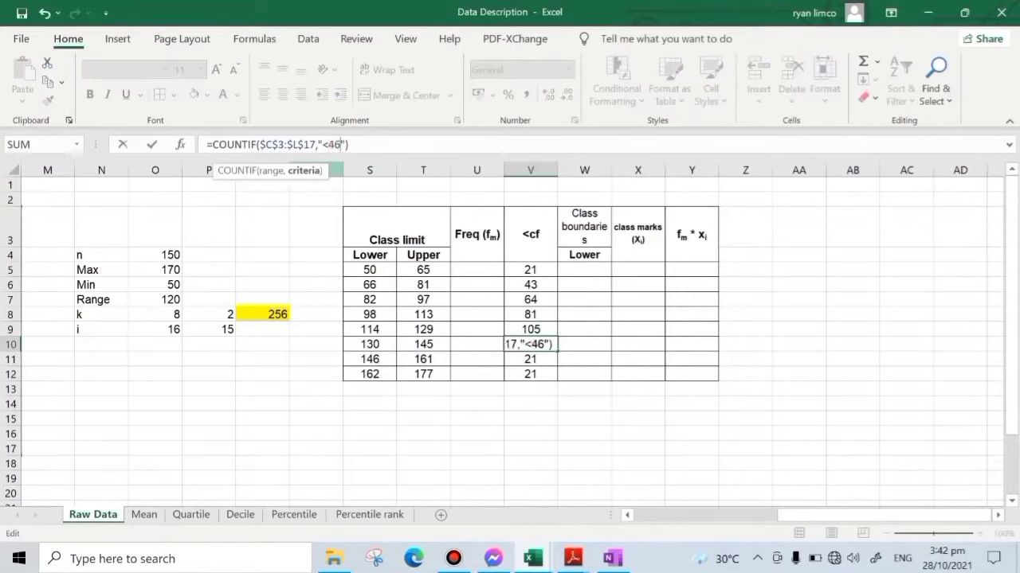
{"action": "key", "text": "Return"}
{"action": "left_click", "coordinate": [531, 344]}
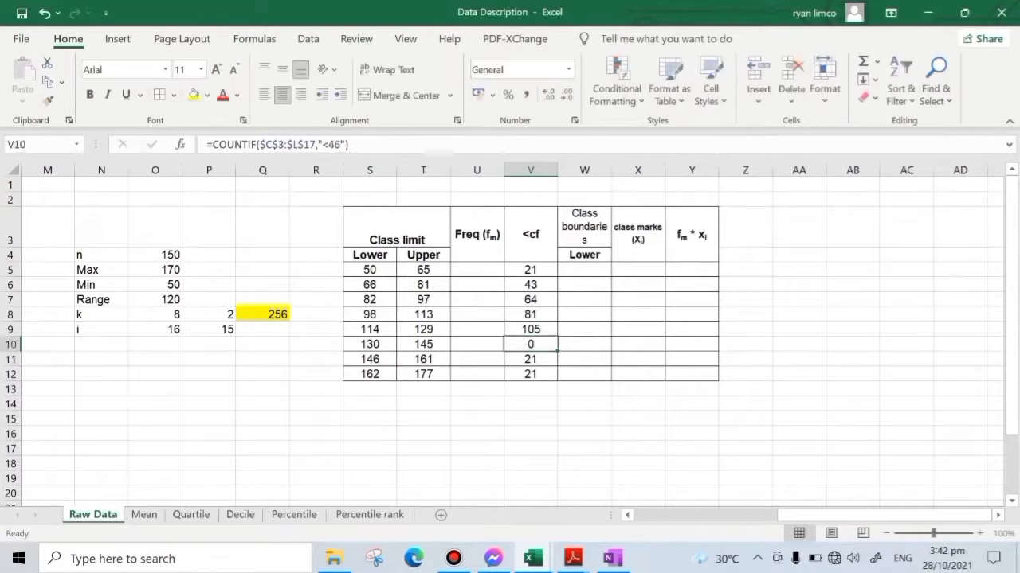
{"action": "left_click", "coordinate": [339, 145]}
{"action": "type", "text": "1"}
{"action": "key", "text": "Return"}
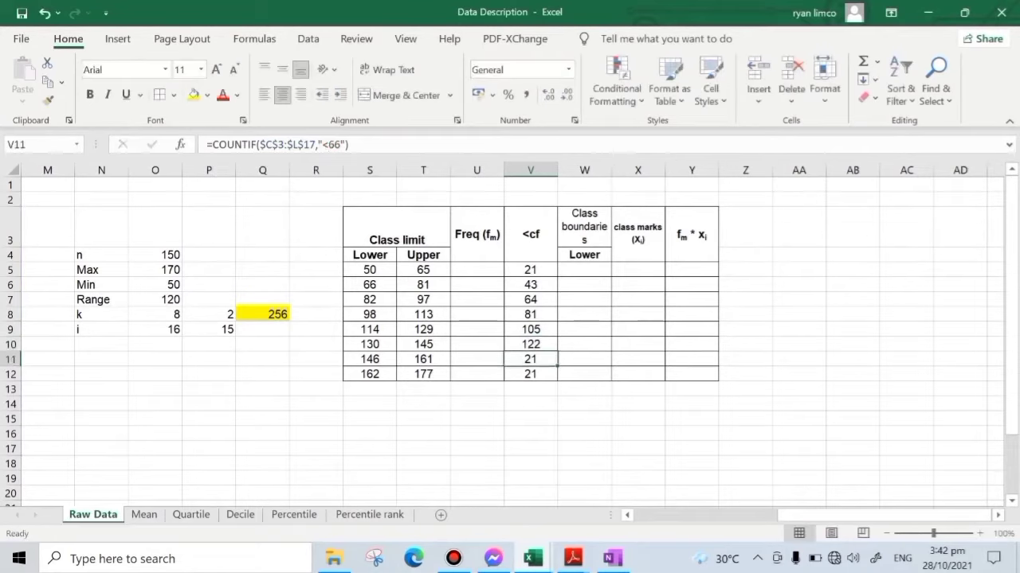
- Change the COUNTIF criterion in V11 of the <cf column to "<162"
{"action": "left_click", "coordinate": [340, 145]}
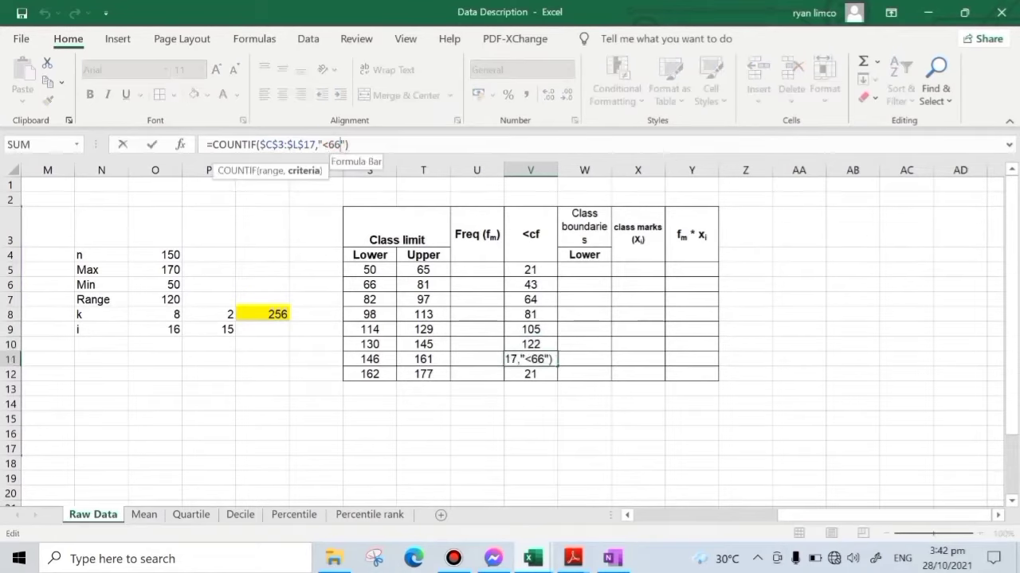
{"action": "key", "text": "BackSpace"}
{"action": "key", "text": "BackSpace"}
{"action": "type", "text": "1"}
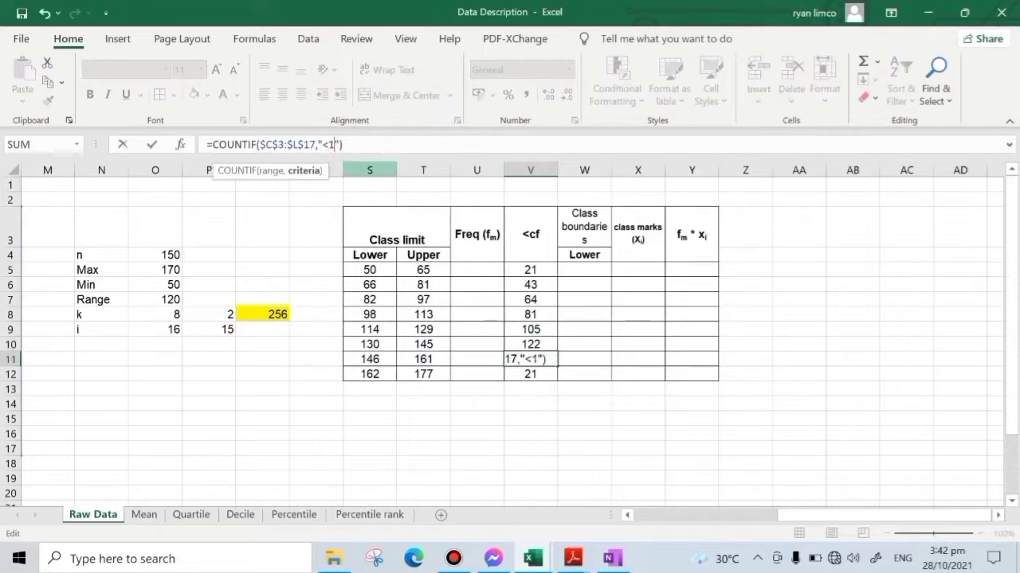
{"action": "type", "text": "62"}
{"action": "key", "text": "Return"}
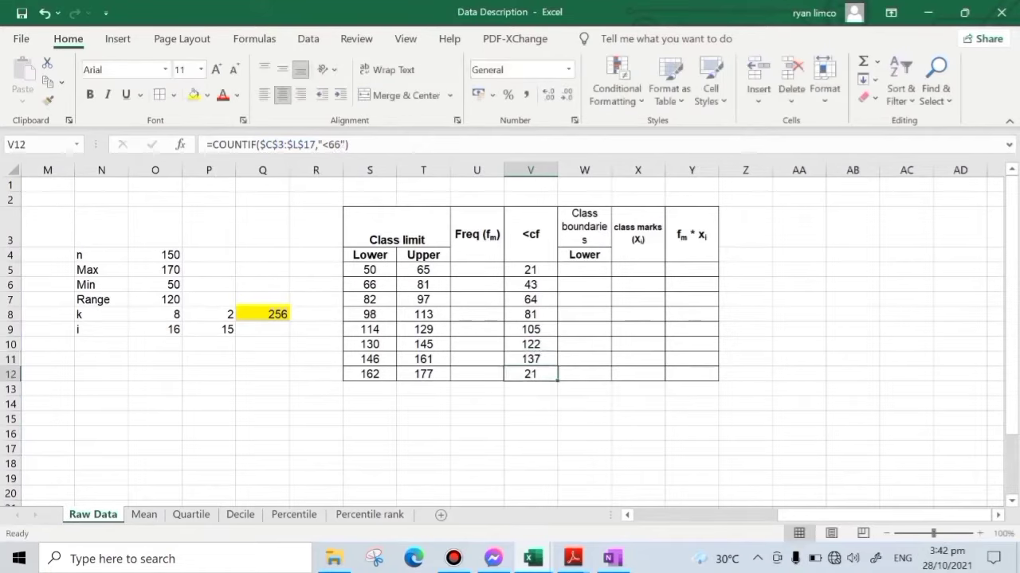
- Change the COUNTIF criterion in V12 to "<178" and check the last cumulative frequency against n in O4
{"action": "left_click", "coordinate": [340, 145]}
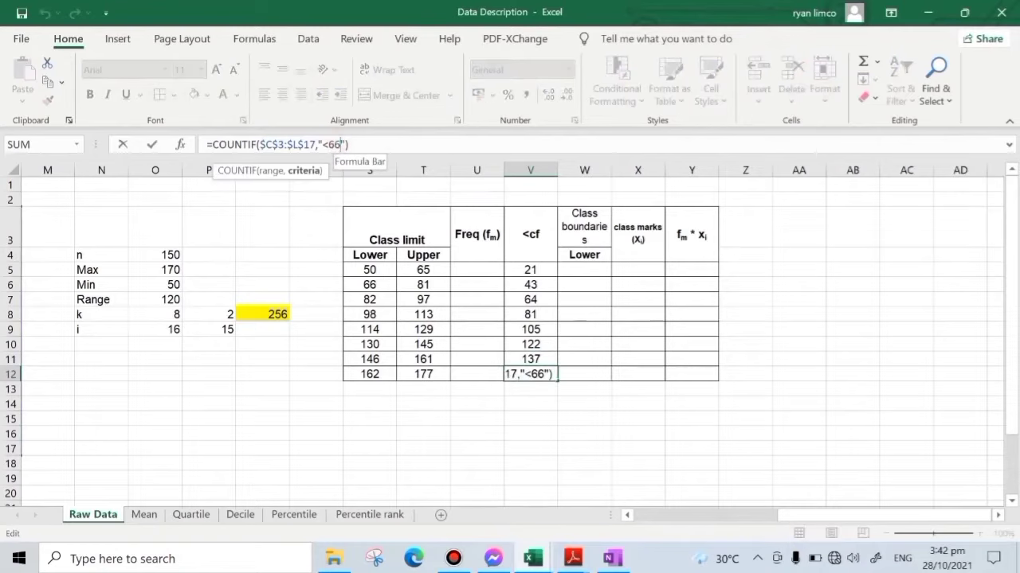
{"action": "key", "text": "BackSpace"}
{"action": "key", "text": "BackSpace"}
{"action": "type", "text": "178"}
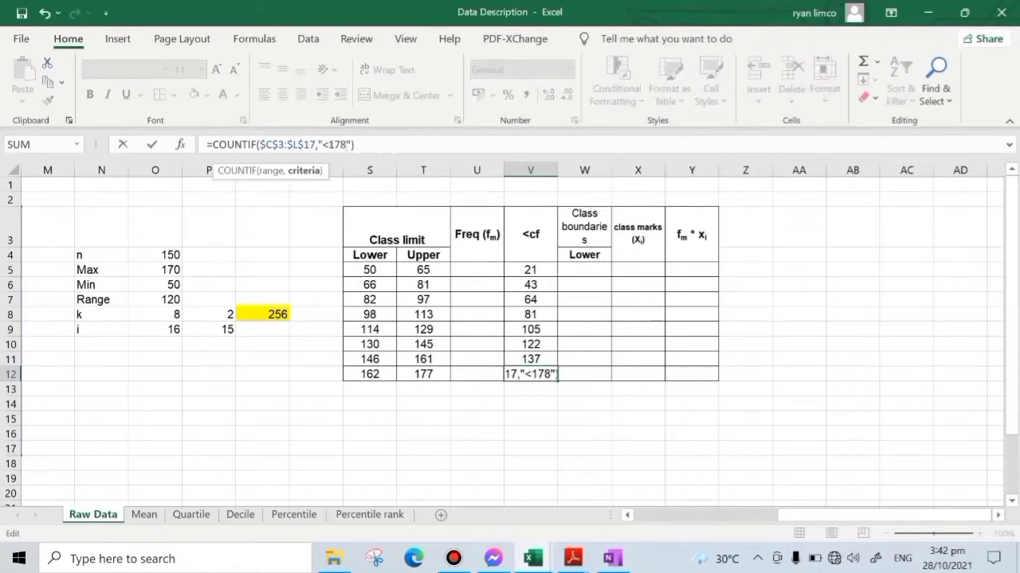
{"action": "key", "text": "Return"}
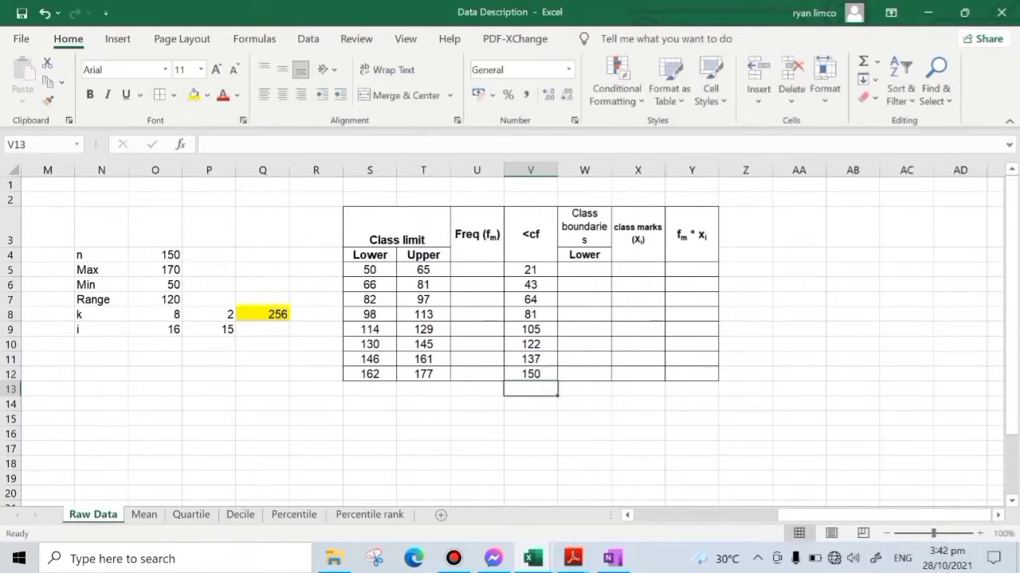
{"action": "left_click", "coordinate": [543, 375]}
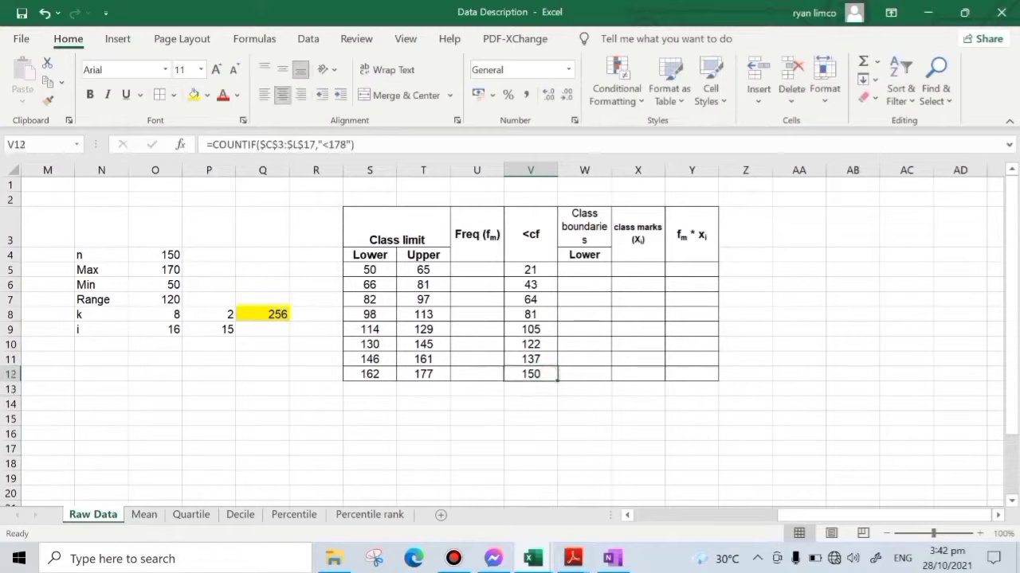
{"action": "left_click", "coordinate": [171, 255]}
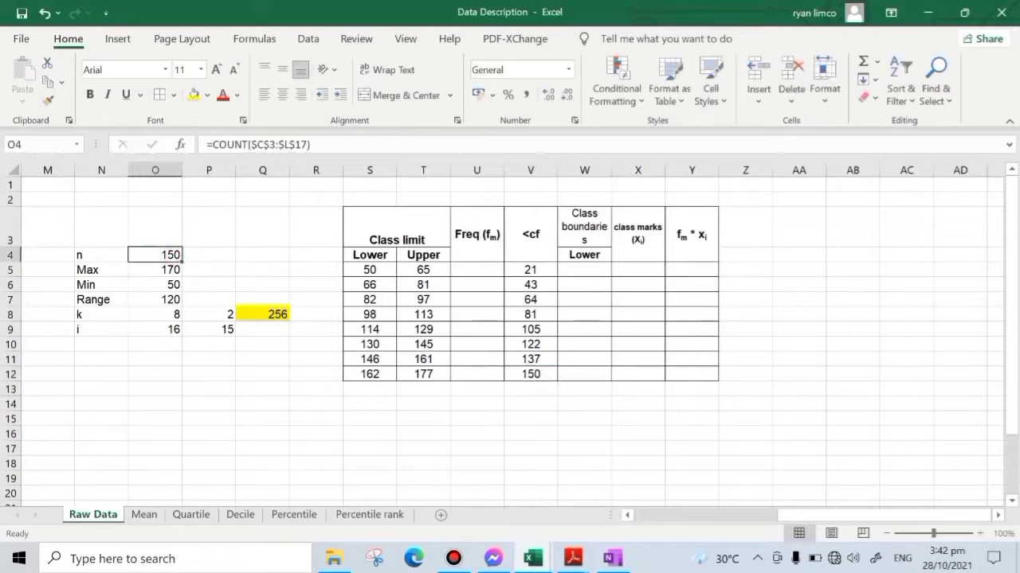
- Enter =V5 in U5 as the frequency of the first class
{"action": "left_click", "coordinate": [476, 269]}
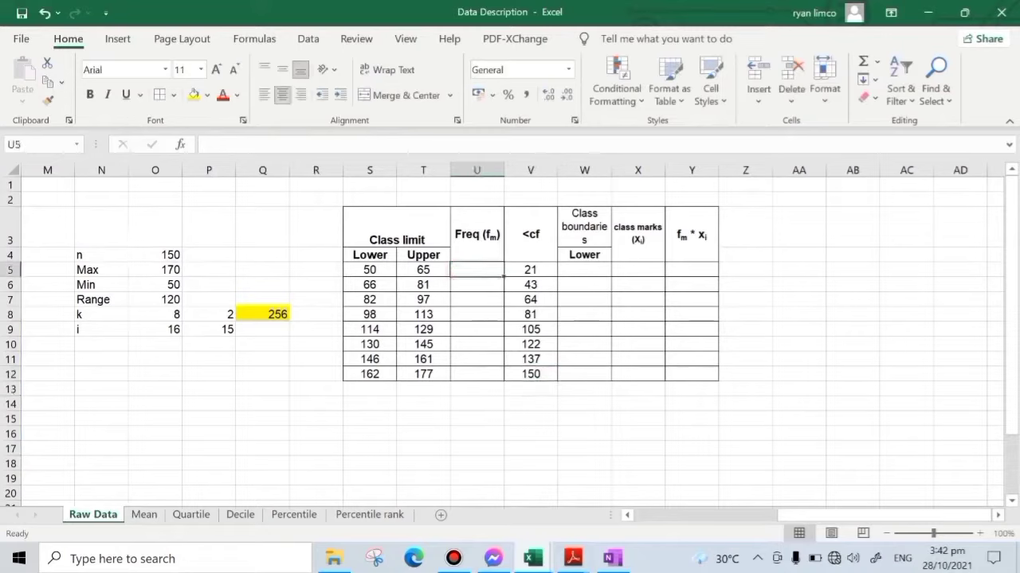
{"action": "type", "text": "="}
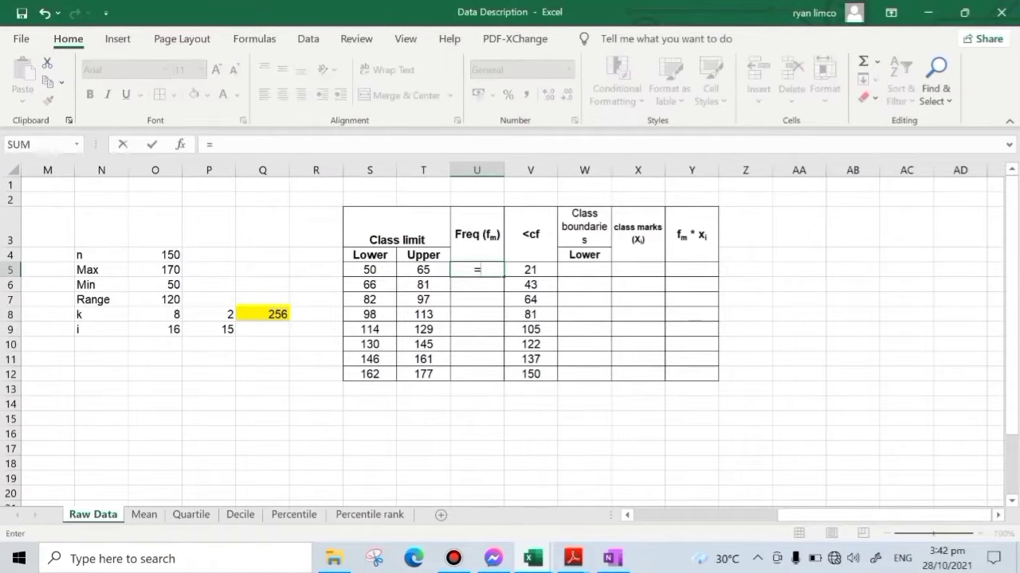
{"action": "left_click", "coordinate": [530, 269]}
{"action": "key", "text": "Return"}
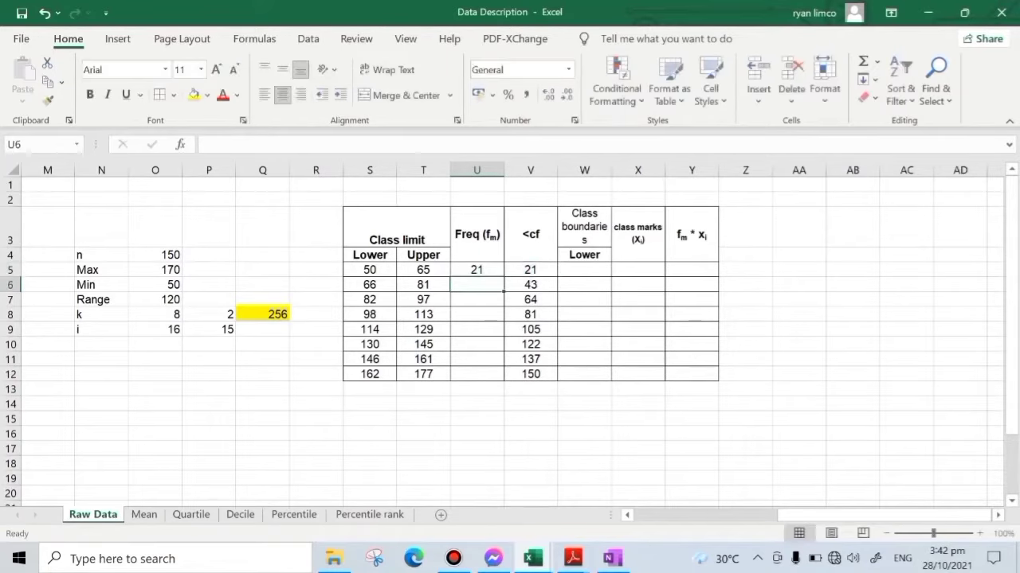
- Enter =V6-V5 in U6 to compute the second class's frequency from the cumulative frequencies
{"action": "type", "text": "="}
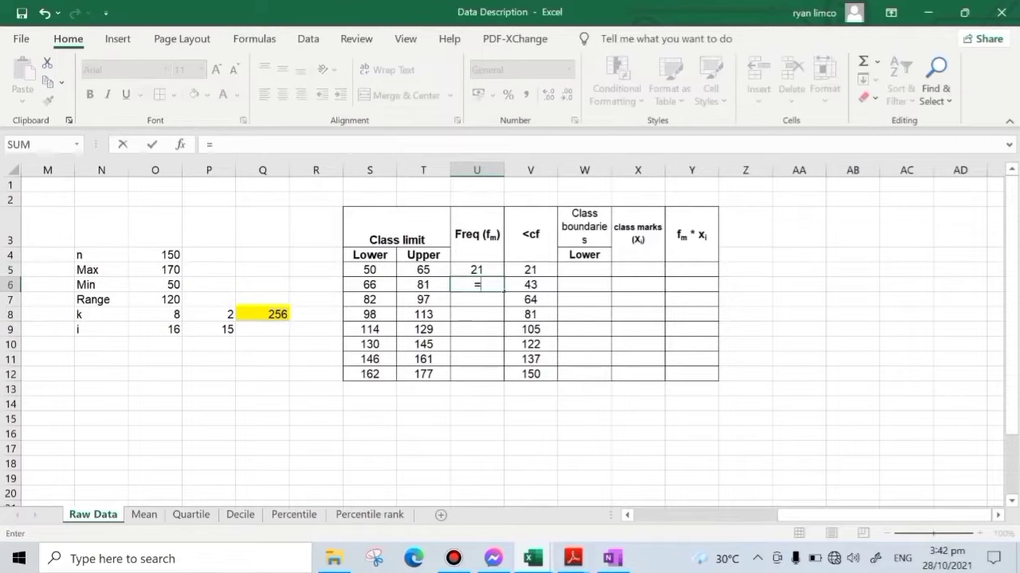
{"action": "left_click", "coordinate": [529, 285]}
{"action": "type", "text": "-"}
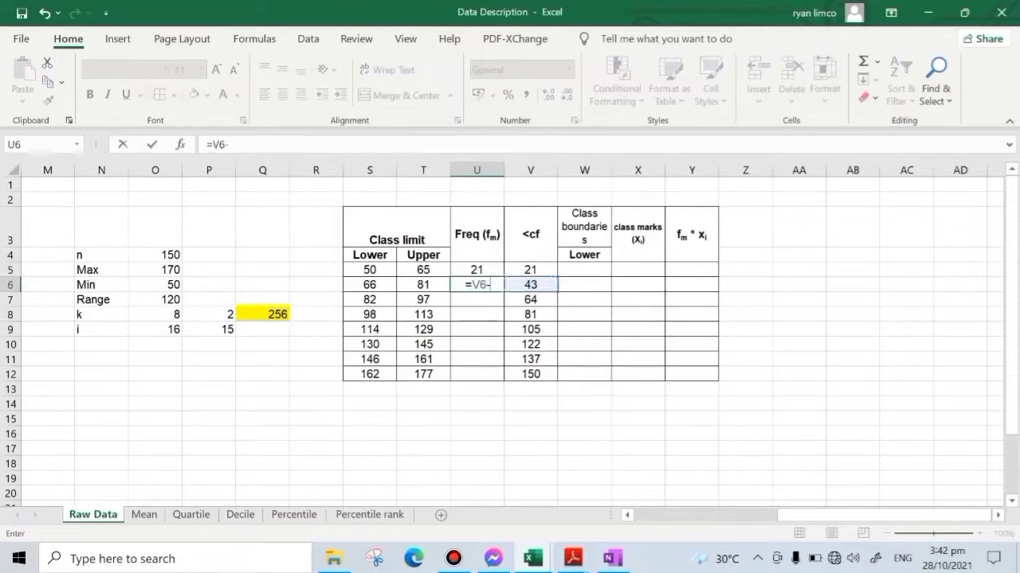
{"action": "left_click", "coordinate": [529, 270]}
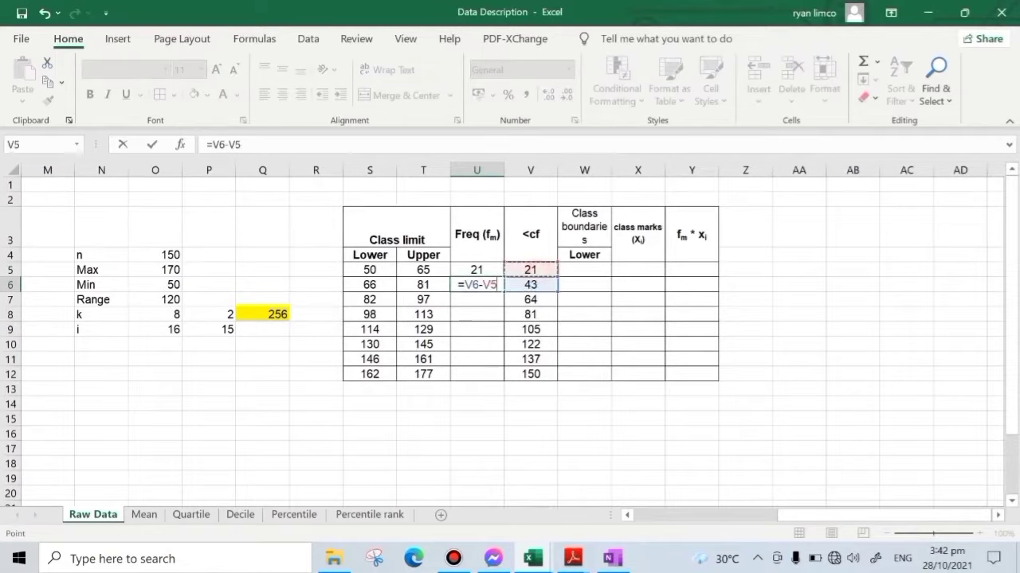
{"action": "key", "text": "Return"}
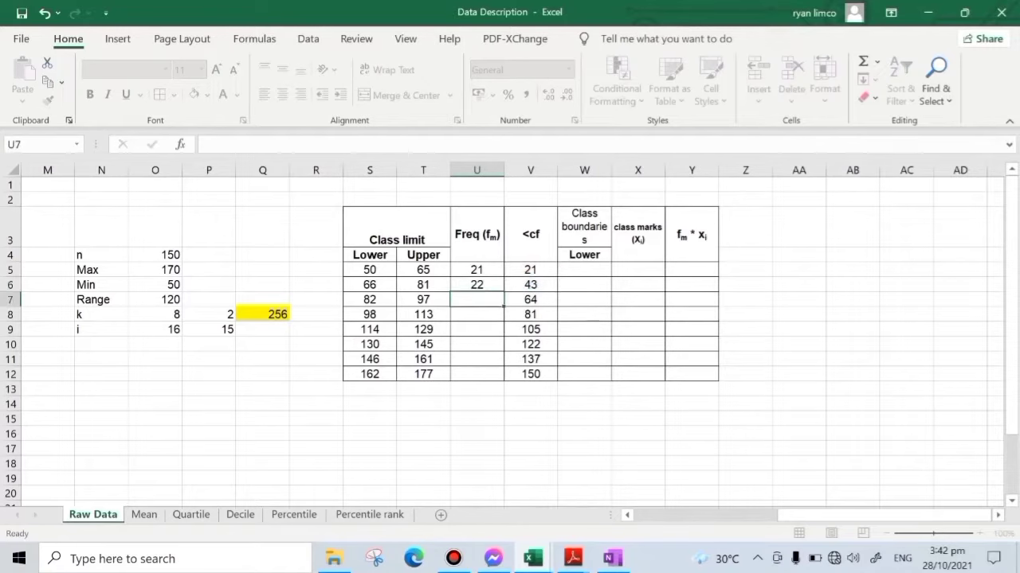
- Fill the frequency formula in U6 down to U12 and total the frequencies in U13, centred
{"action": "left_click", "coordinate": [476, 284]}
{"action": "left_click_drag", "start_coordinate": [503, 292], "coordinate": [503, 380]}
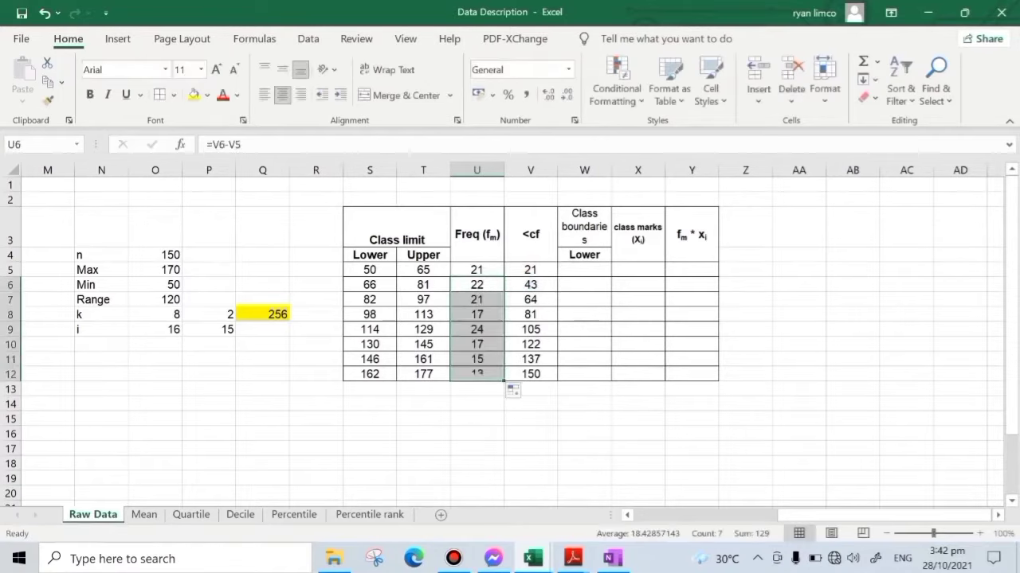
{"action": "left_click", "coordinate": [477, 389]}
{"action": "left_click", "coordinate": [863, 60]}
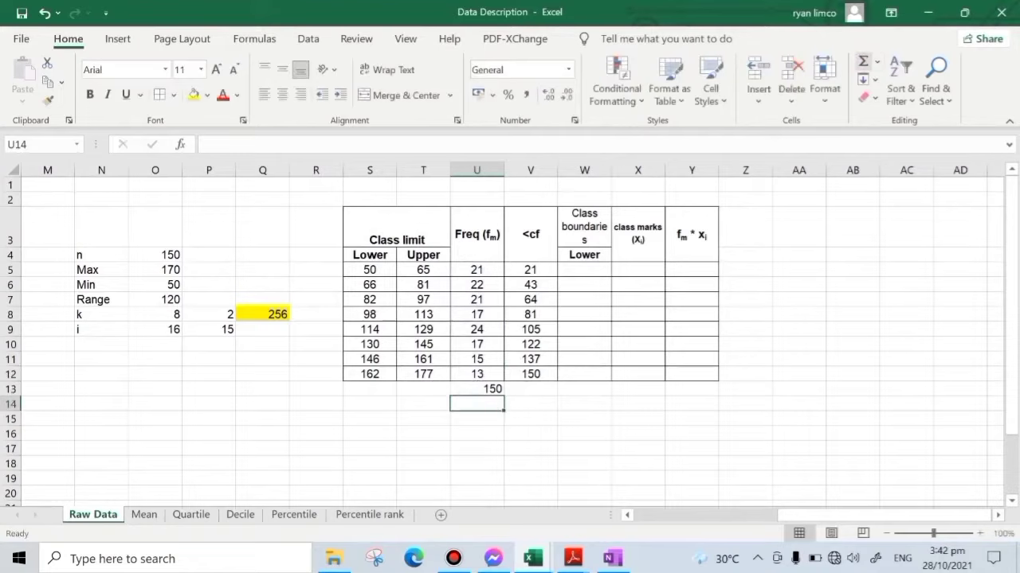
{"action": "left_click", "coordinate": [487, 388]}
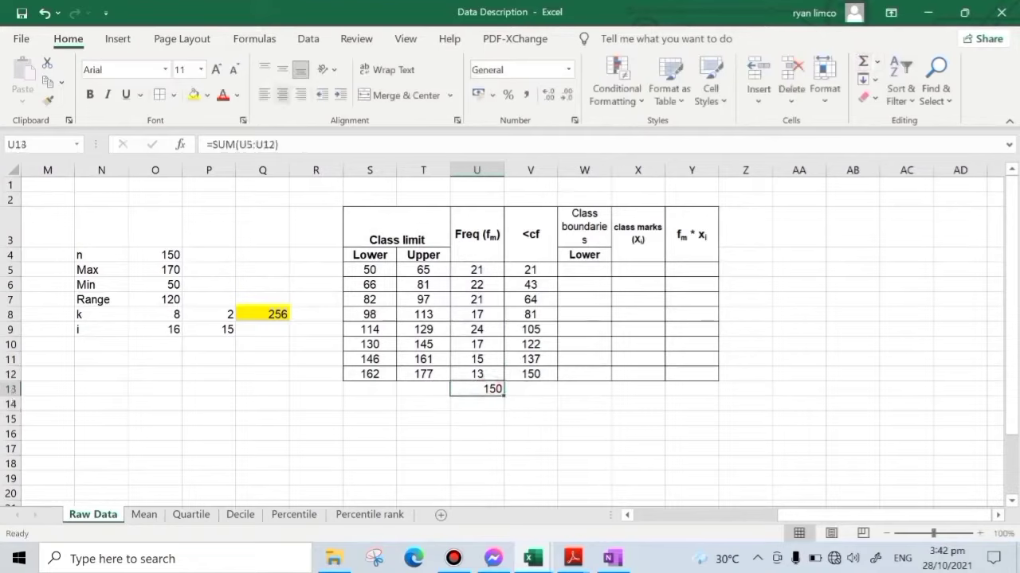
{"action": "left_click", "coordinate": [282, 94]}
{"action": "left_click", "coordinate": [820, 330]}
- Compute the lower class boundaries with =S5-0.5 in W5 and fill the formula down to W12
{"action": "left_click", "coordinate": [583, 269]}
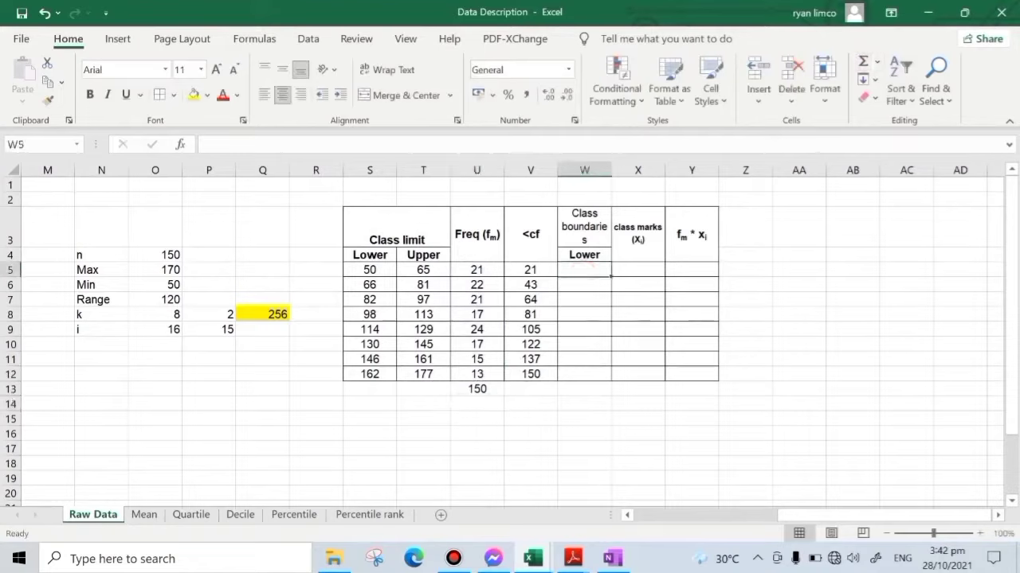
{"action": "type", "text": "="}
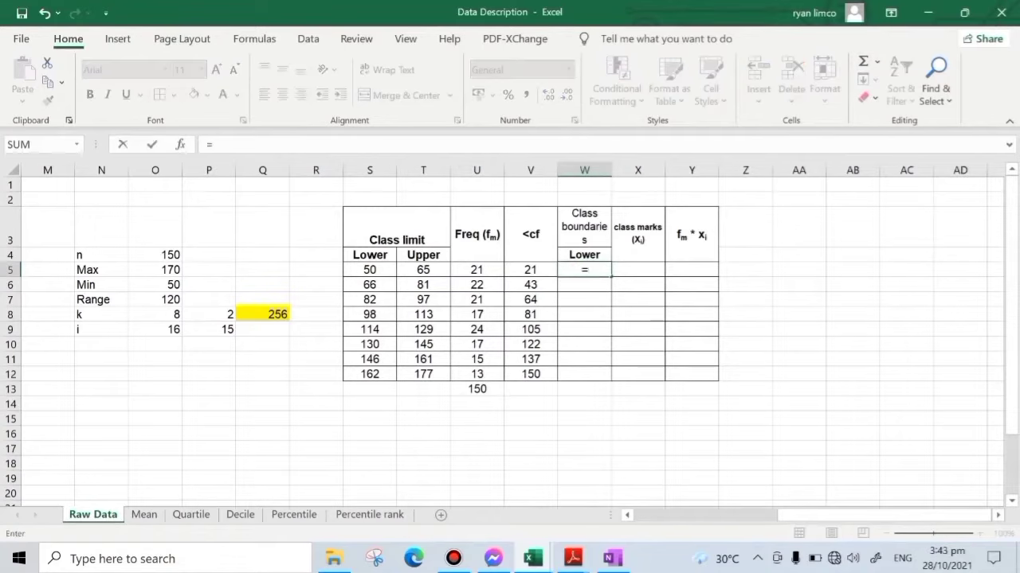
{"action": "left_click", "coordinate": [370, 270]}
{"action": "type", "text": "-"}
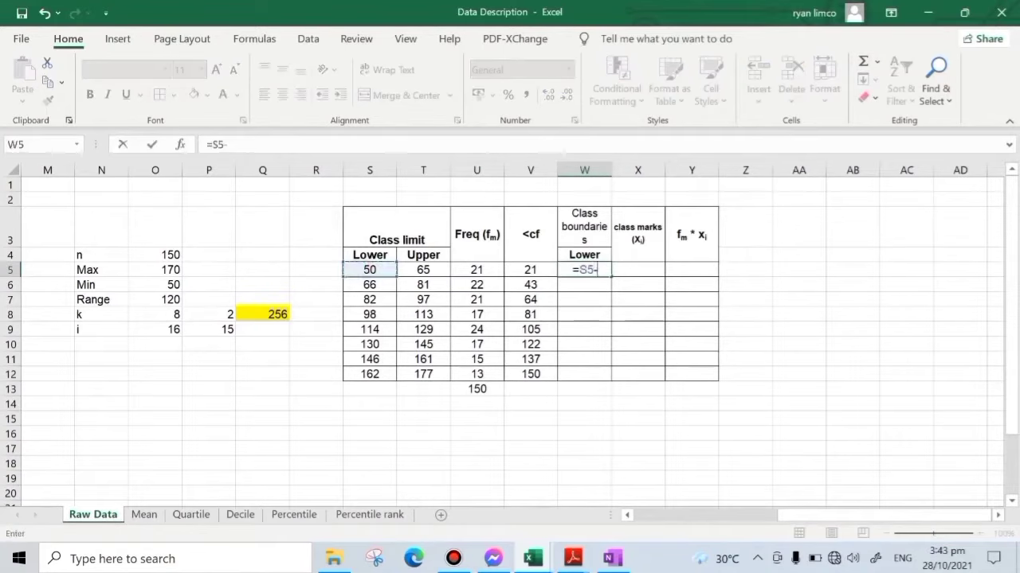
{"action": "type", "text": "0.5"}
{"action": "key", "text": "Return"}
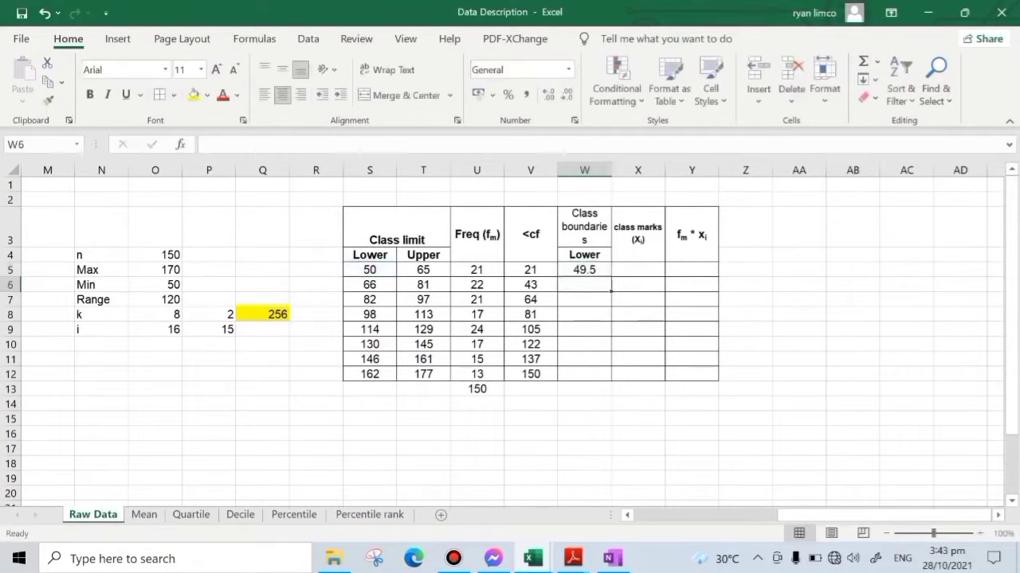
{"action": "key", "text": "Up"}
{"action": "left_click_drag", "start_coordinate": [611, 277], "coordinate": [611, 380]}
{"action": "left_click", "coordinate": [649, 462]}
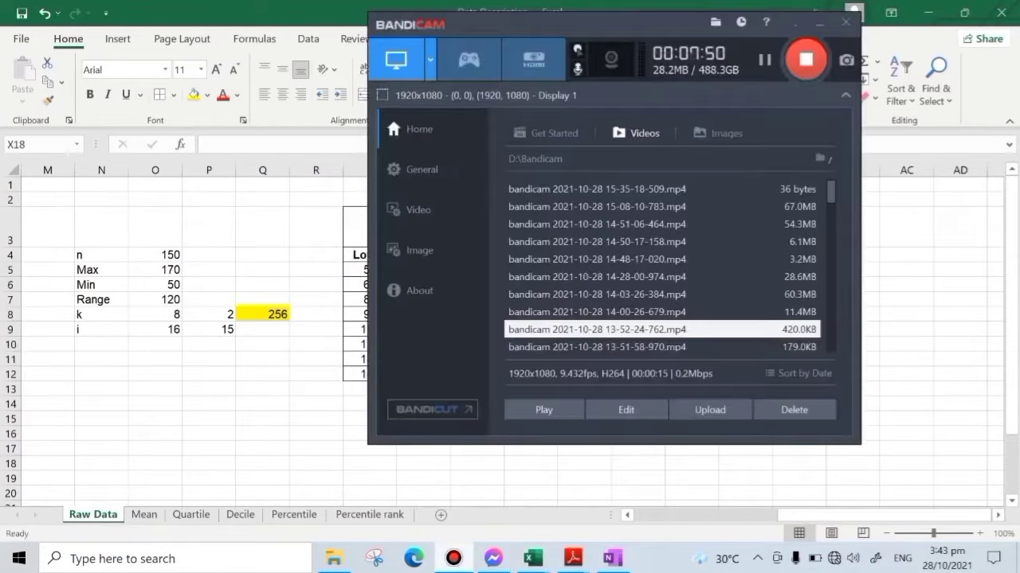
{"action": "left_click", "coordinate": [273, 462]}
- Compute the class marks with =(S5+T5)/2 in X5 and fill the formula down to X12
{"action": "left_click", "coordinate": [645, 268]}
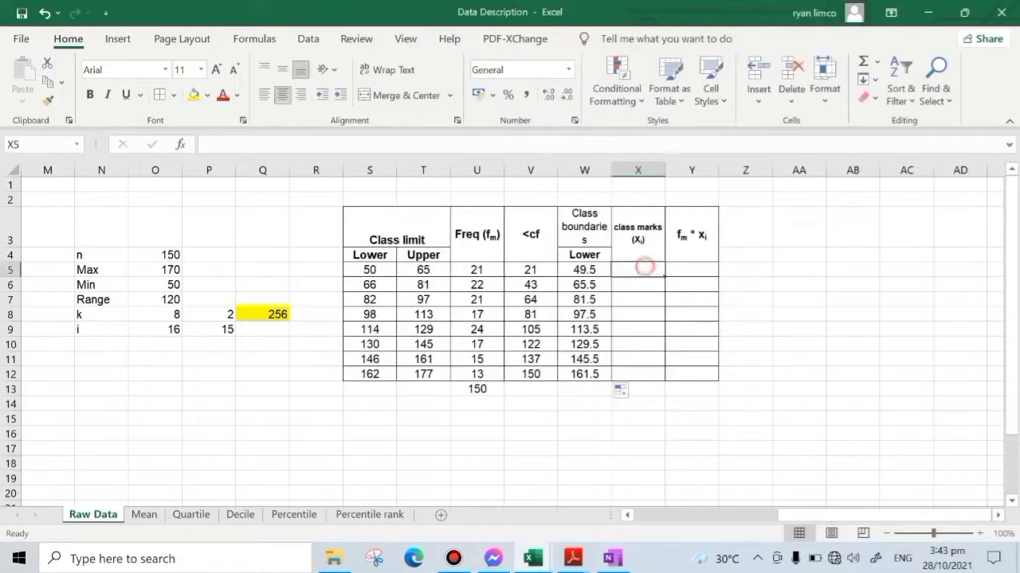
{"action": "type", "text": "="}
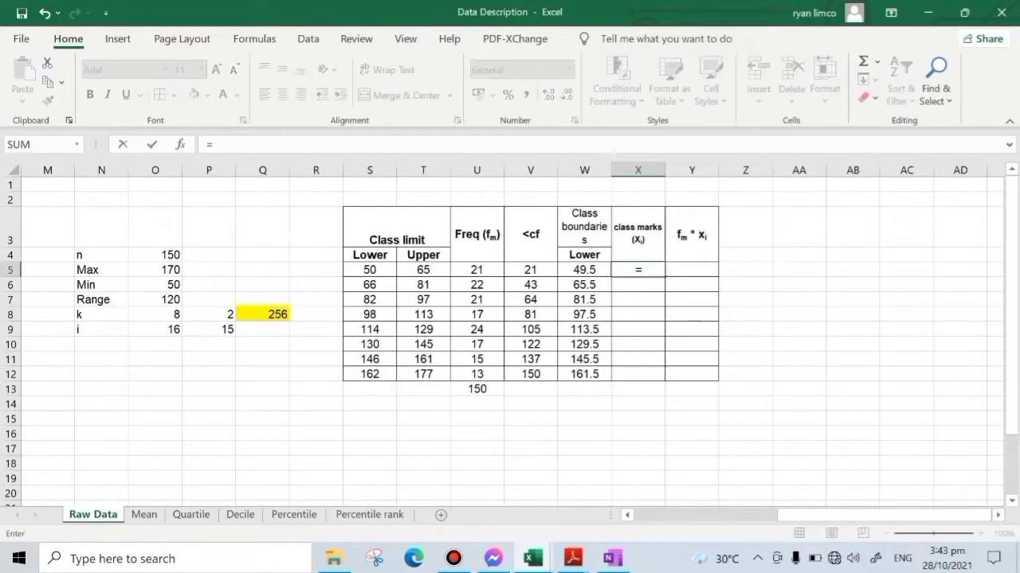
{"action": "left_click", "coordinate": [370, 269]}
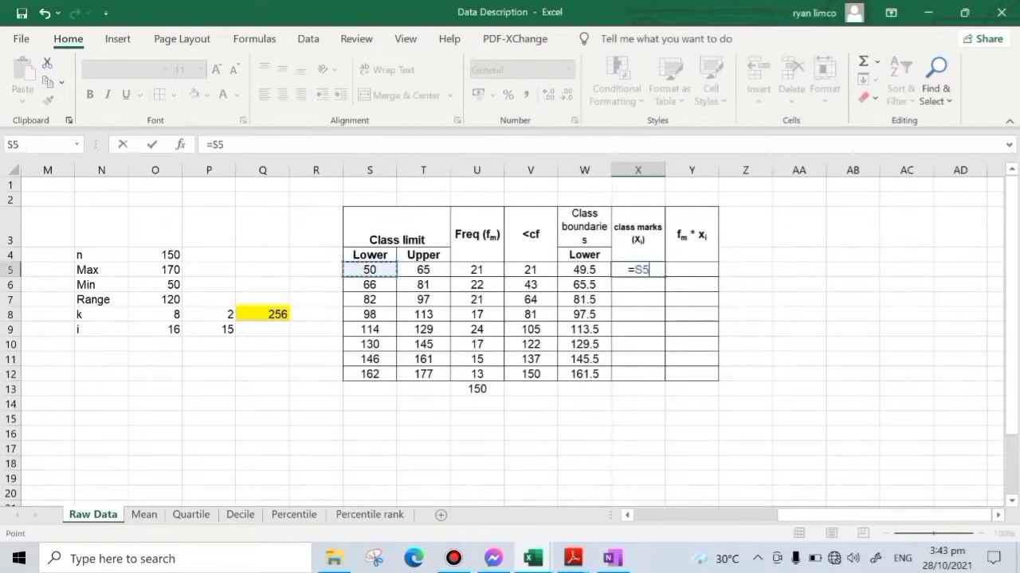
{"action": "key", "text": "BackSpace"}
{"action": "key", "text": "BackSpace"}
{"action": "type", "text": "("}
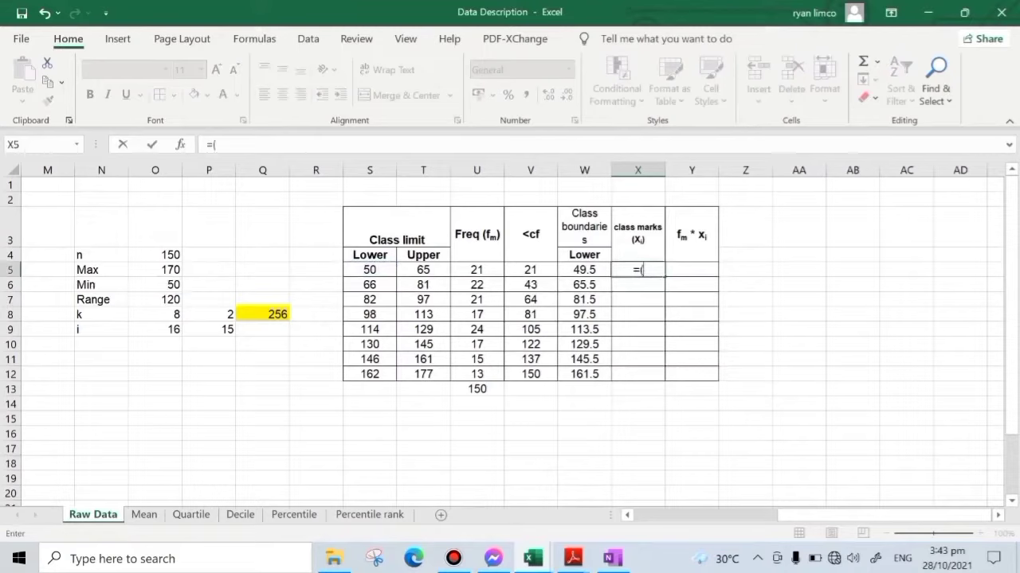
{"action": "left_click", "coordinate": [371, 270]}
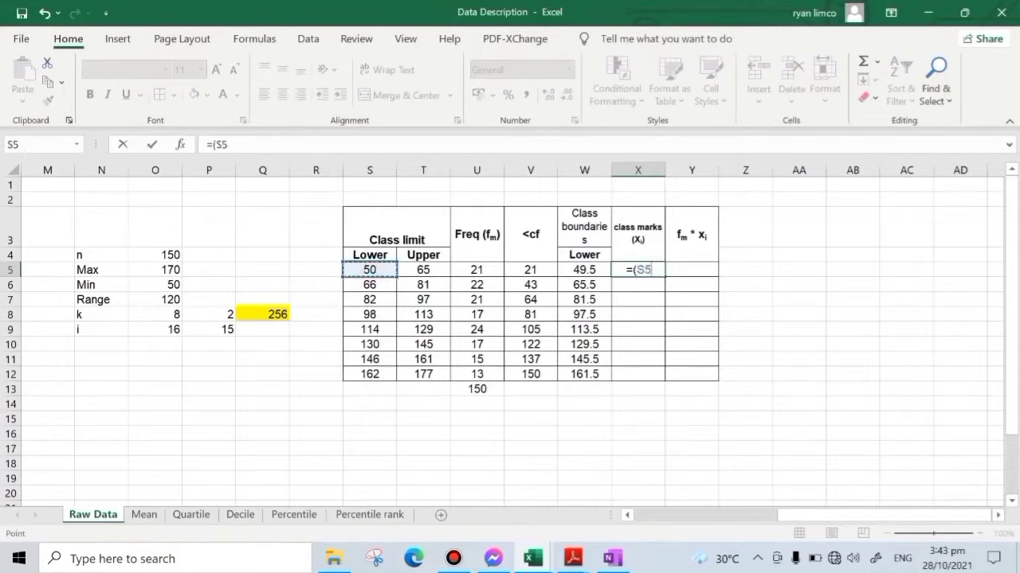
{"action": "type", "text": "+"}
{"action": "left_click", "coordinate": [414, 270]}
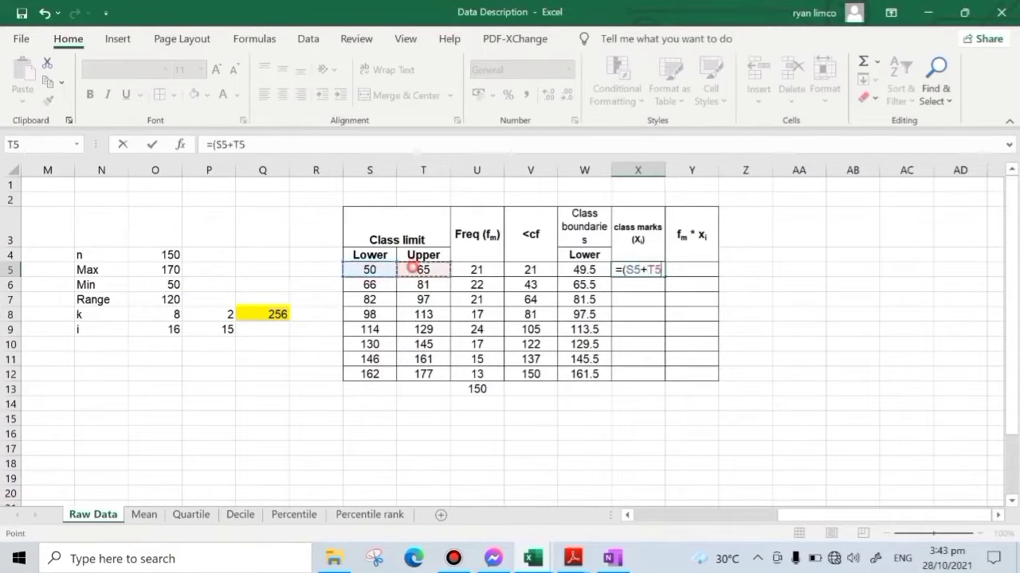
{"action": "type", "text": ")/2"}
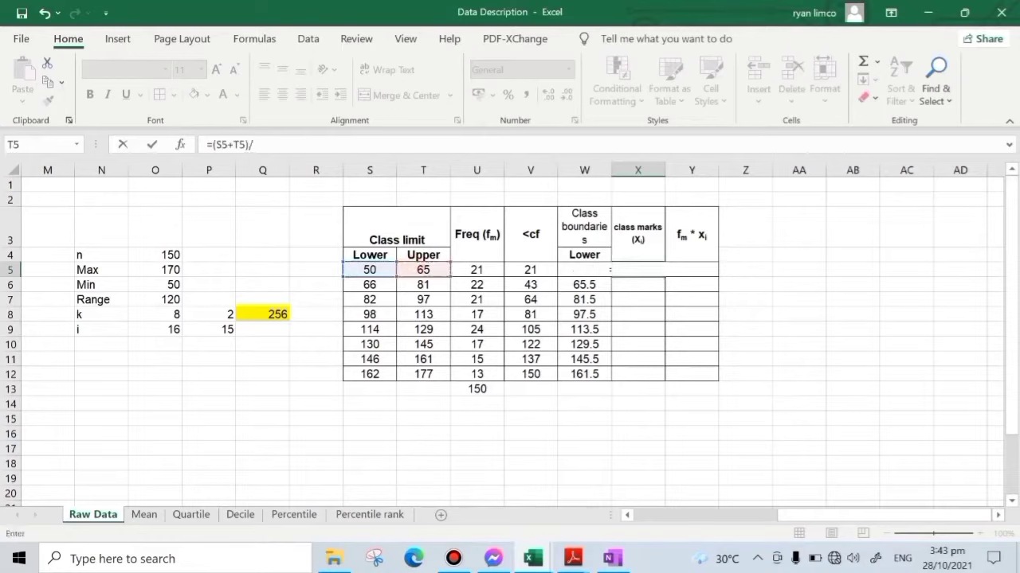
{"action": "key", "text": "Return"}
{"action": "left_click", "coordinate": [637, 270]}
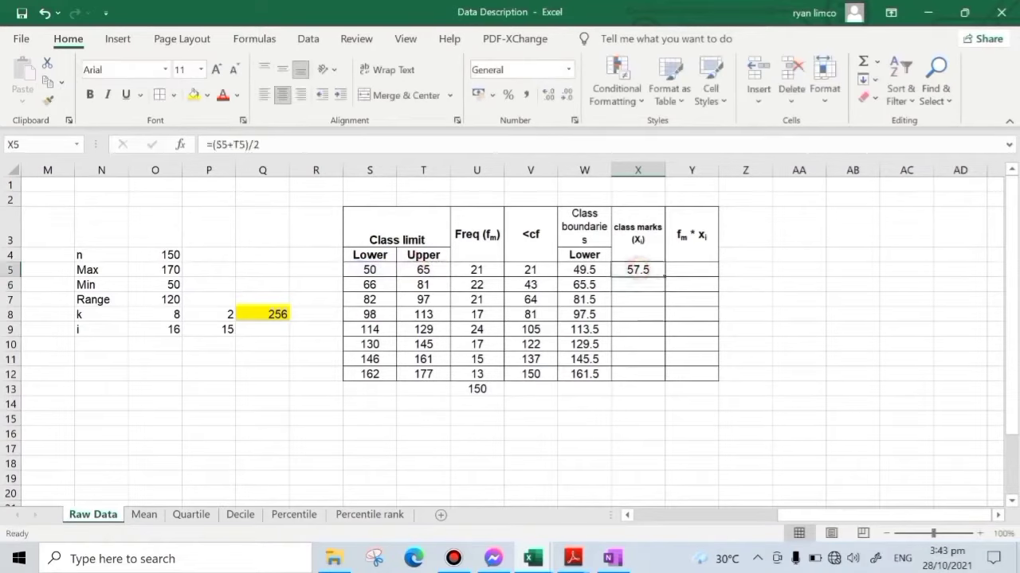
{"action": "left_click_drag", "start_coordinate": [665, 276], "coordinate": [665, 380]}
- Multiply frequency by class mark with =U5*X5 in Y5 and fill the formula down to Y12
{"action": "left_click", "coordinate": [691, 270]}
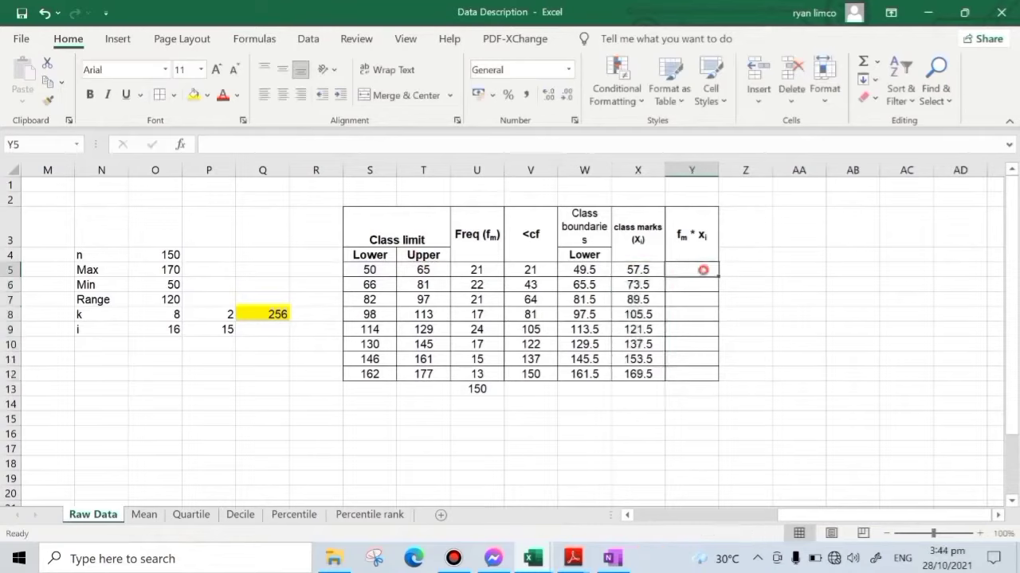
{"action": "type", "text": "="}
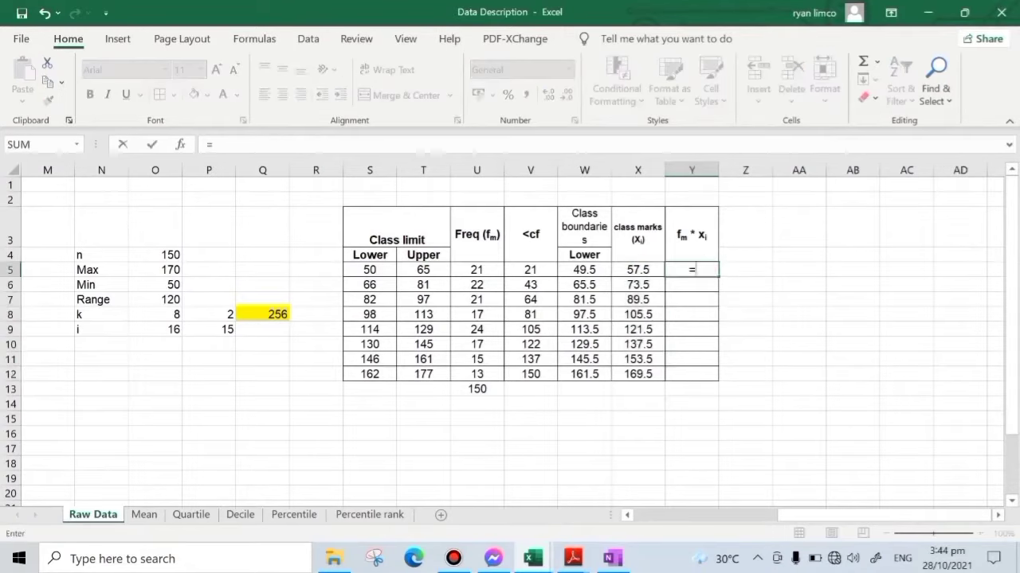
{"action": "left_click", "coordinate": [476, 270]}
{"action": "type", "text": "*"}
{"action": "left_click", "coordinate": [623, 271]}
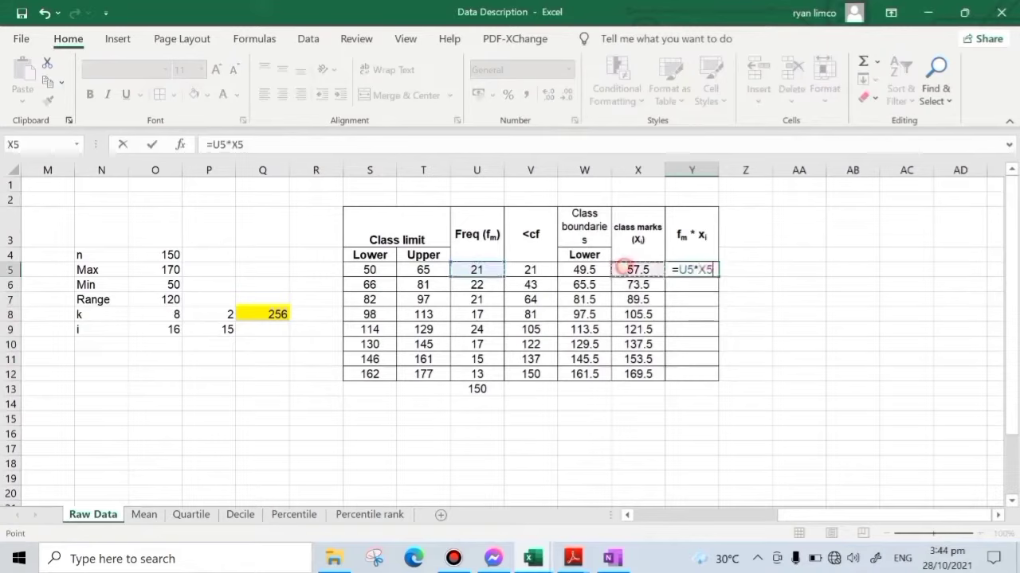
{"action": "key", "text": "Return"}
{"action": "left_click", "coordinate": [692, 270]}
{"action": "left_click_drag", "start_coordinate": [718, 276], "coordinate": [690, 391]}
- Sum the frequency-times-class-mark products in Y13
{"action": "left_click", "coordinate": [690, 391]}
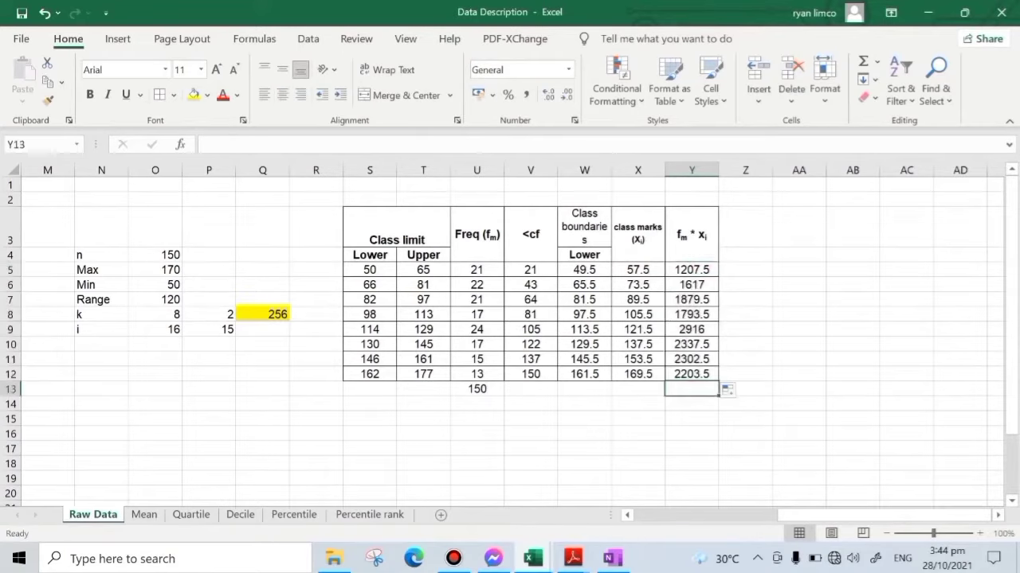
{"action": "left_click", "coordinate": [863, 61]}
{"action": "key", "text": "Return"}
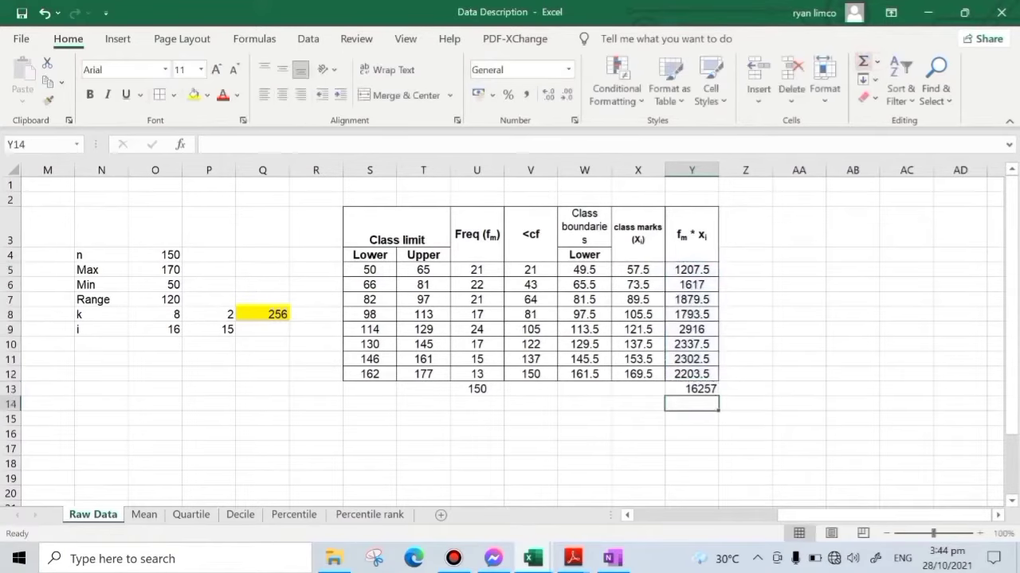
- Compute the grouped mean with =Y13/U13 in Y14 and label it Mean in X14
{"action": "type", "text": "="}
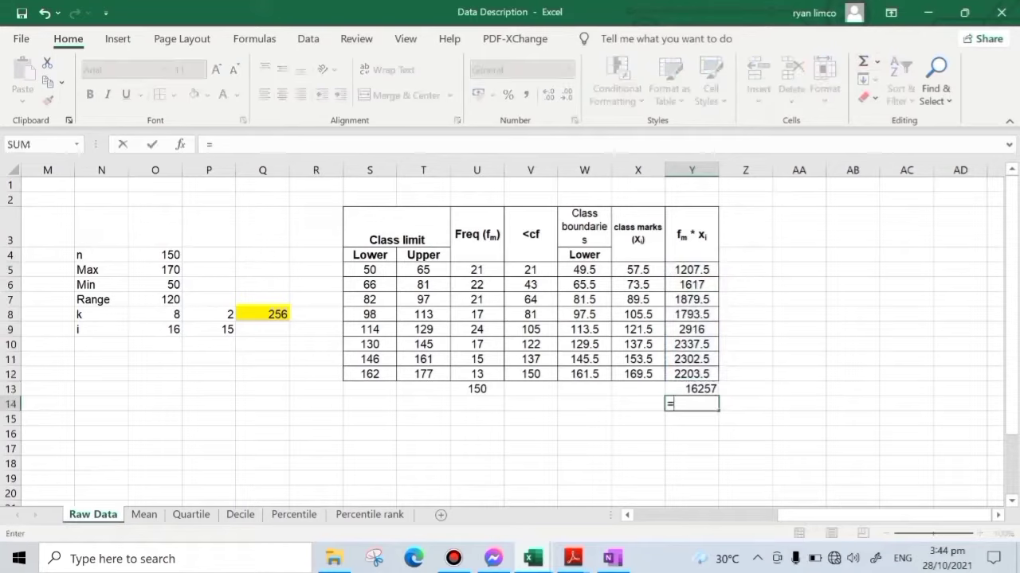
{"action": "key", "text": "Up"}
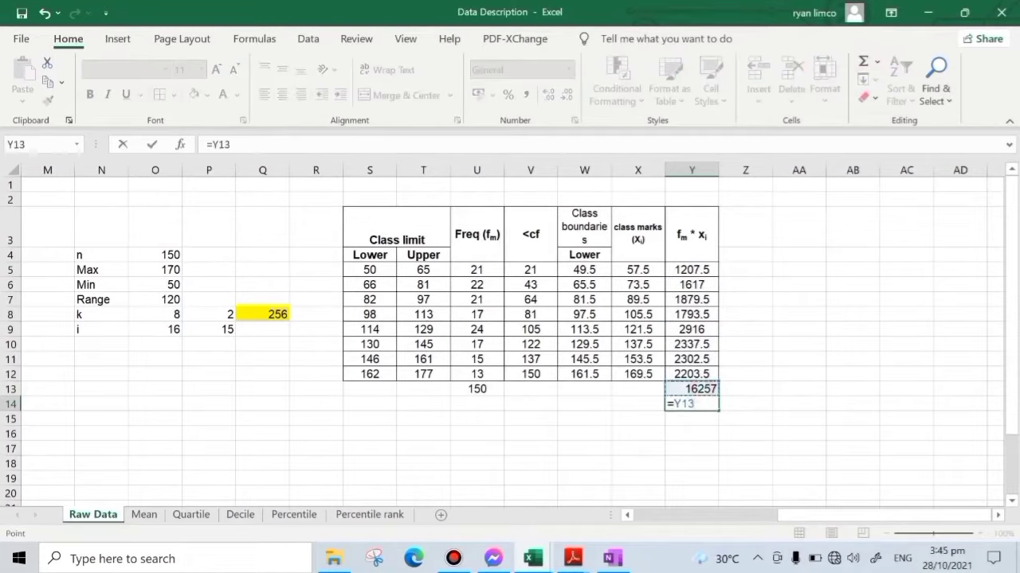
{"action": "type", "text": "/"}
{"action": "left_click", "coordinate": [486, 390]}
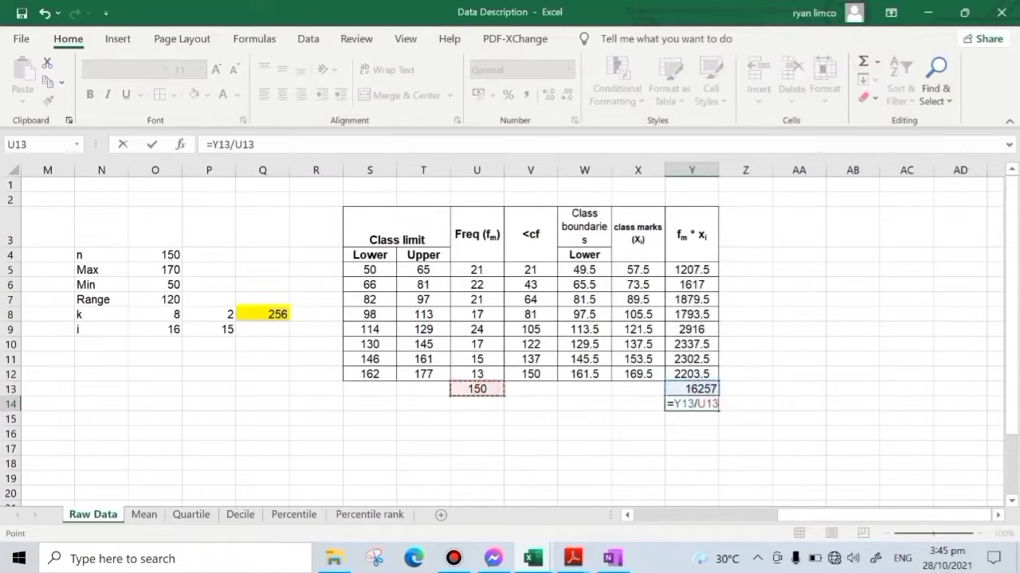
{"action": "key", "text": "Return"}
{"action": "left_click", "coordinate": [633, 402]}
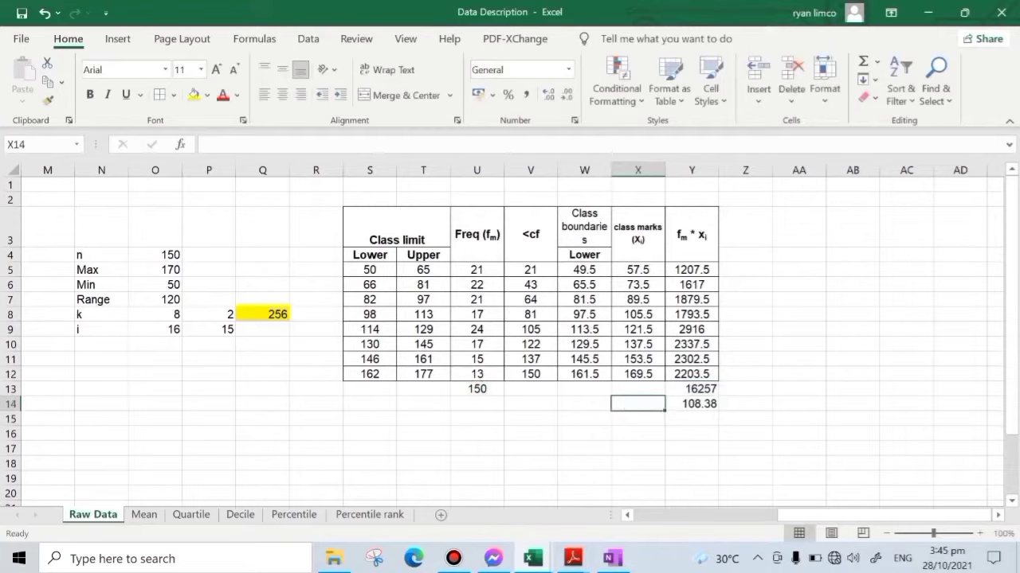
{"action": "type", "text": "Mean"}
{"action": "key", "text": "Return"}
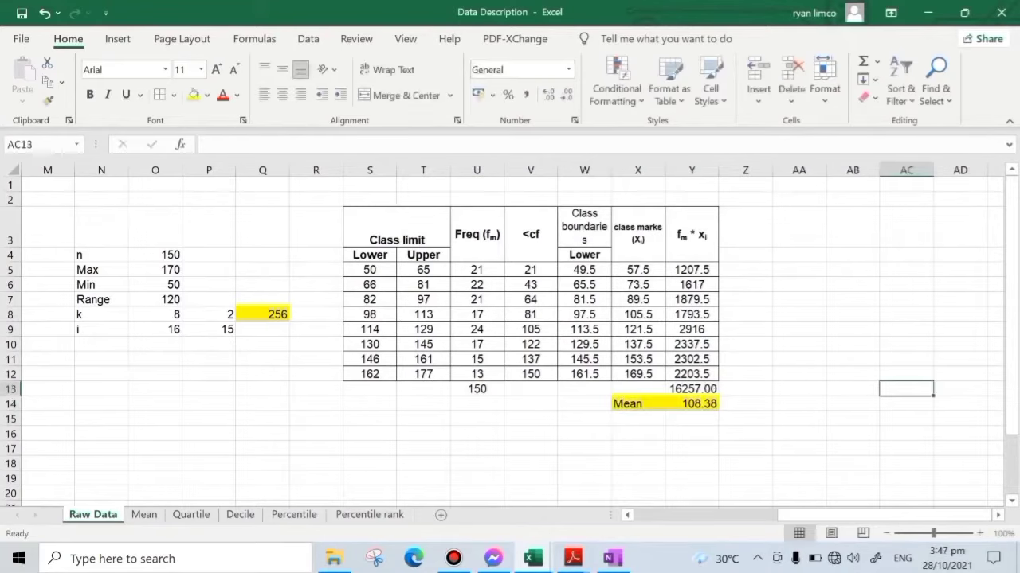
- Resize the quartile formula picture and place it below the frequency table, above the symbol definitions
{"action": "scroll", "coordinate": [510, 342], "scroll_direction": "down", "scroll_amount": 1}
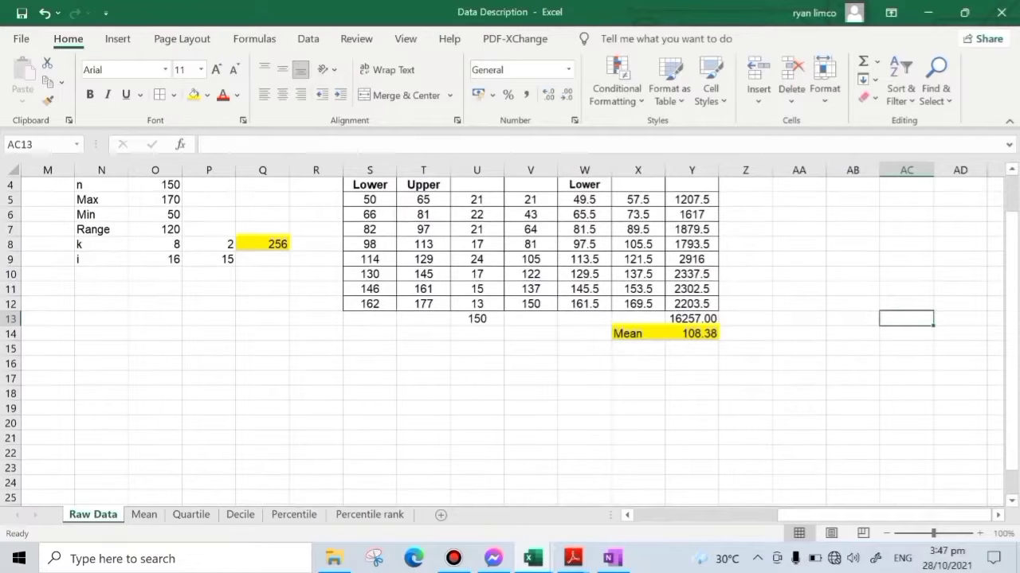
{"action": "scroll", "coordinate": [510, 343], "scroll_direction": "up", "scroll_amount": 1}
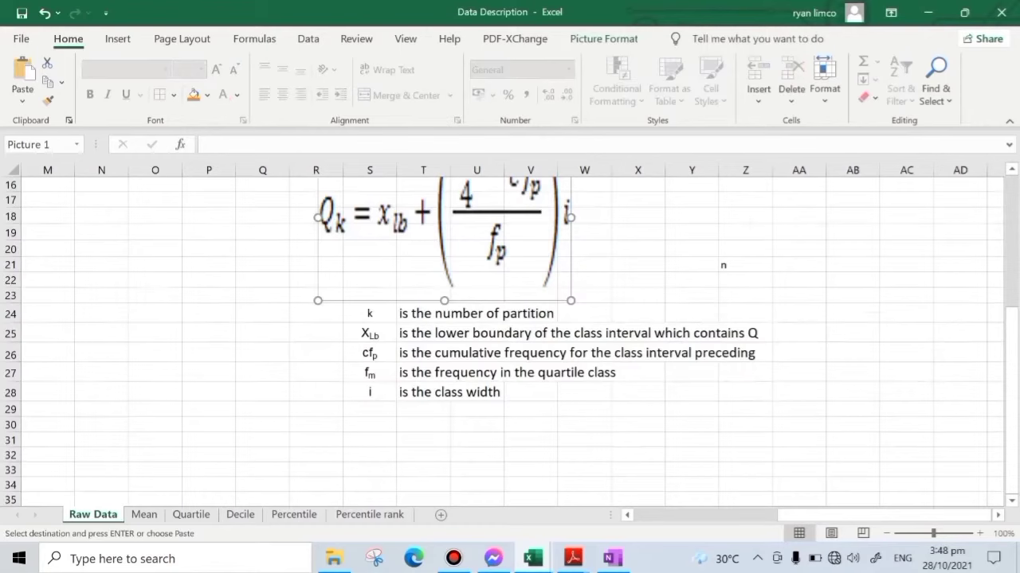
{"action": "left_click_drag", "start_coordinate": [571, 301], "coordinate": [487, 246]}
{"action": "left_click_drag", "start_coordinate": [448, 224], "coordinate": [497, 270]}
{"action": "scroll", "coordinate": [510, 343], "scroll_direction": "up", "scroll_amount": 4}
{"action": "scroll", "coordinate": [510, 343], "scroll_direction": "down", "scroll_amount": 1}
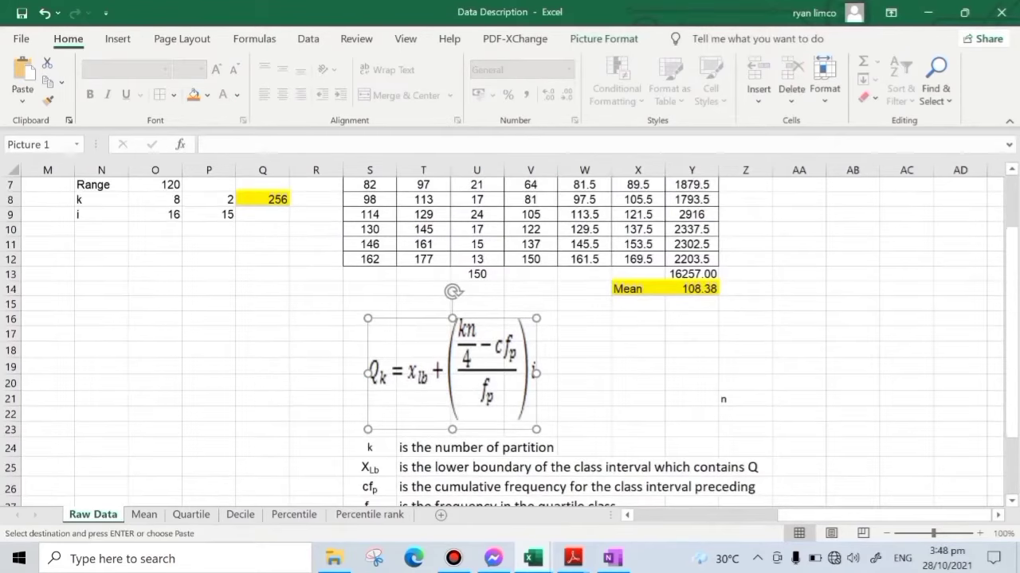
- Widen column Y so the total in Y13 fits
{"action": "scroll", "coordinate": [510, 335], "scroll_direction": "down", "scroll_amount": 1}
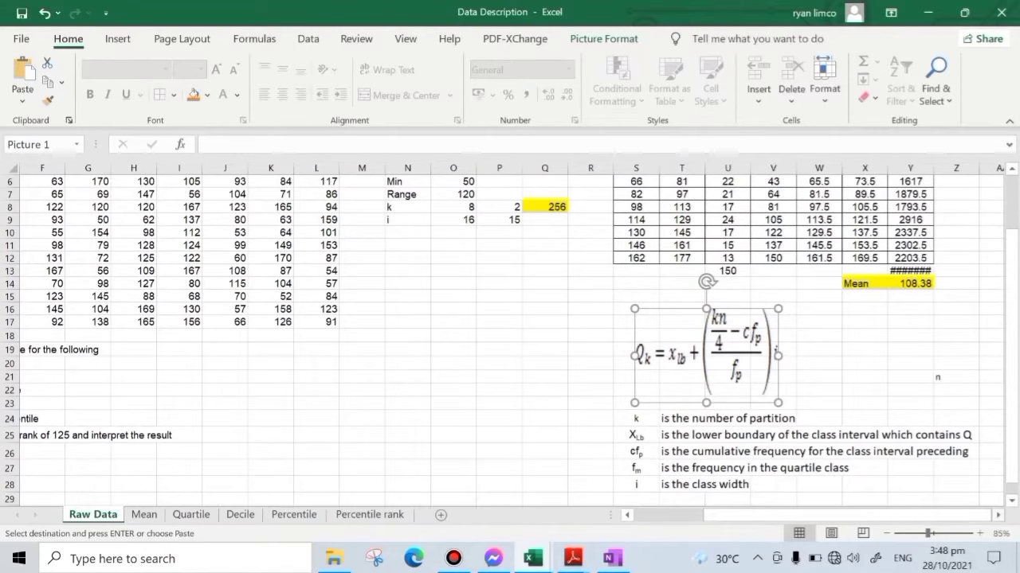
{"action": "left_click", "coordinate": [996, 515]}
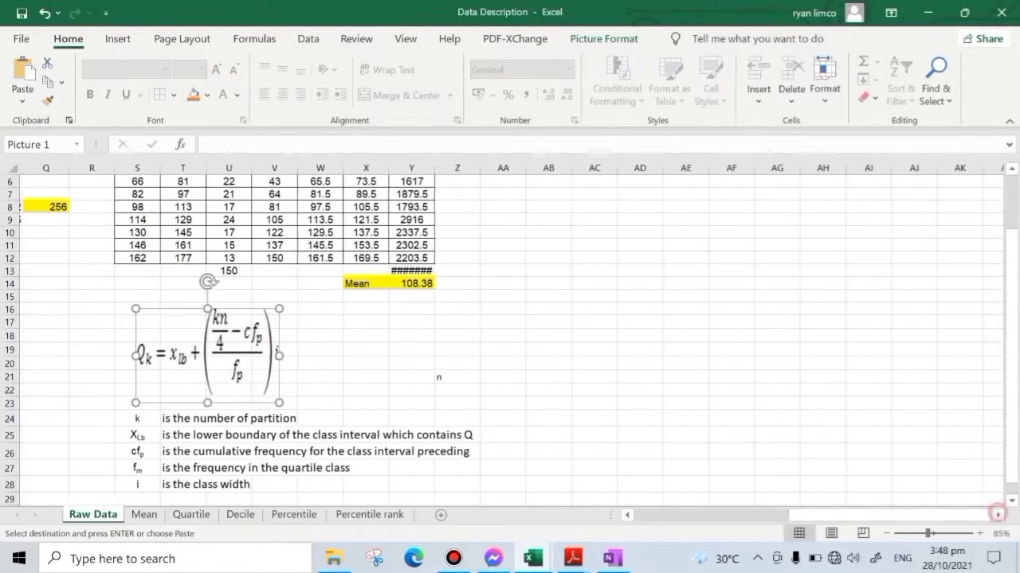
{"action": "scroll", "coordinate": [664, 375], "scroll_direction": "up", "scroll_amount": 2}
{"action": "scroll", "coordinate": [664, 375], "scroll_direction": "down", "scroll_amount": 2}
{"action": "left_click", "coordinate": [665, 376]}
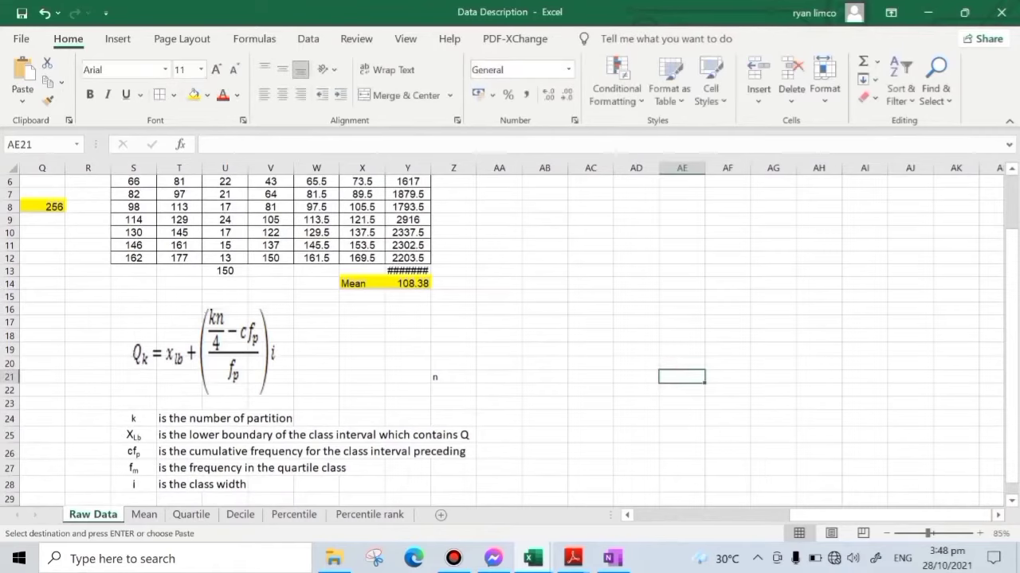
{"action": "left_click", "coordinate": [636, 296]}
{"action": "left_click_drag", "start_coordinate": [430, 168], "coordinate": [454, 168]}
{"action": "left_click", "coordinate": [546, 306]}
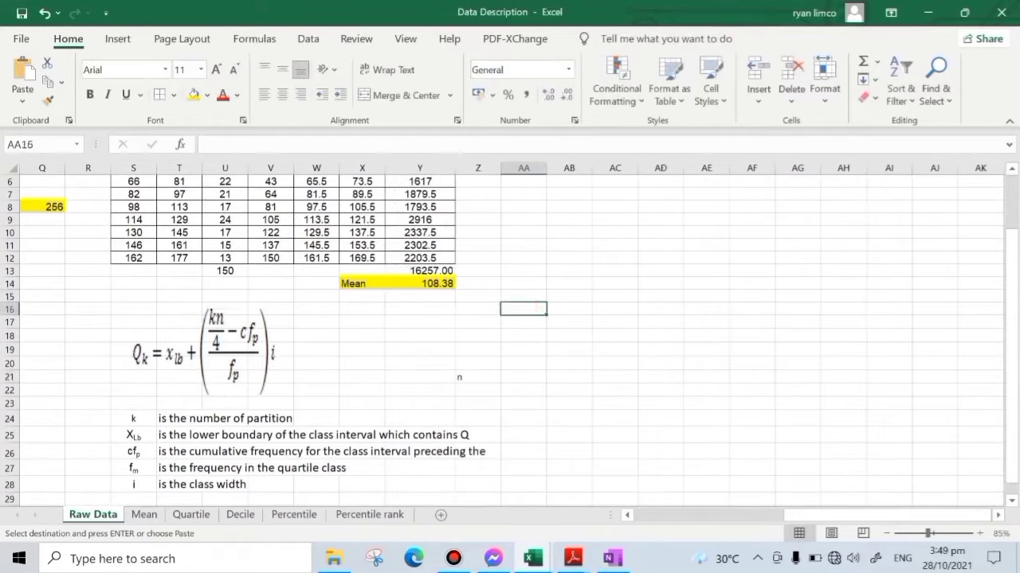
- Clear the stray n from cell Z21, beside the quartile formula
{"action": "left_click", "coordinate": [199, 350]}
{"action": "left_click", "coordinate": [692, 364]}
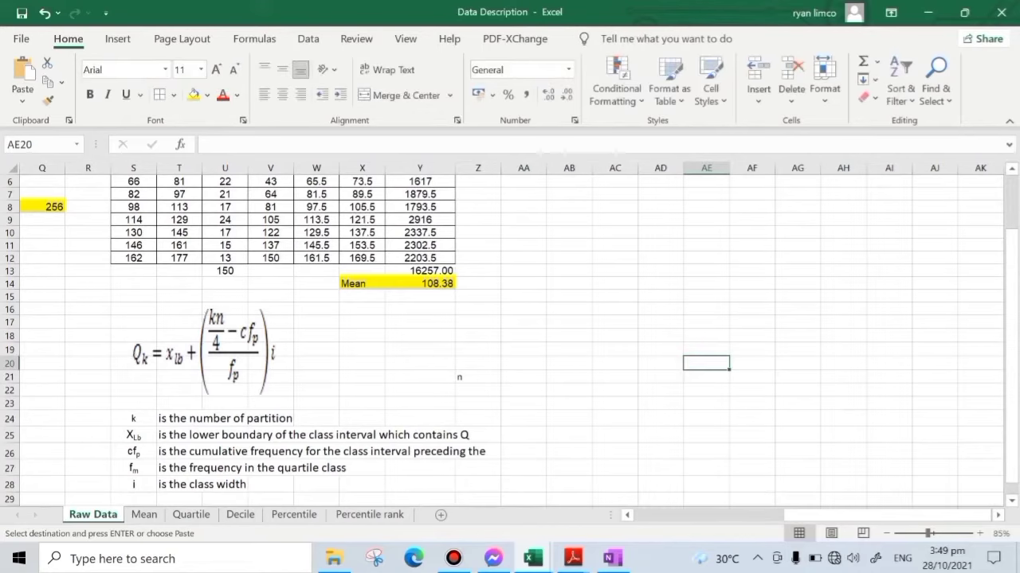
{"action": "left_click", "coordinate": [473, 374]}
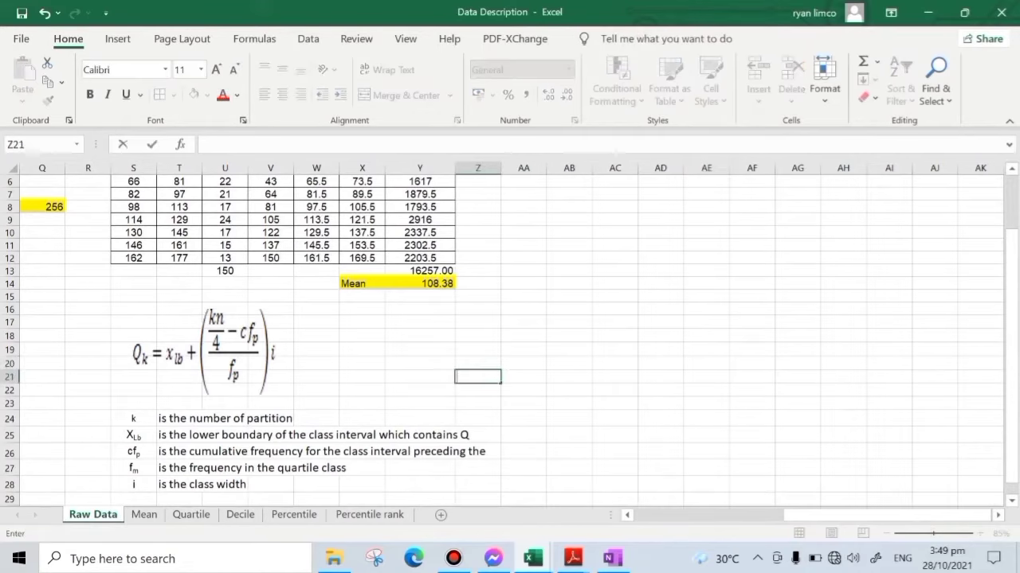
{"action": "left_click", "coordinate": [629, 392]}
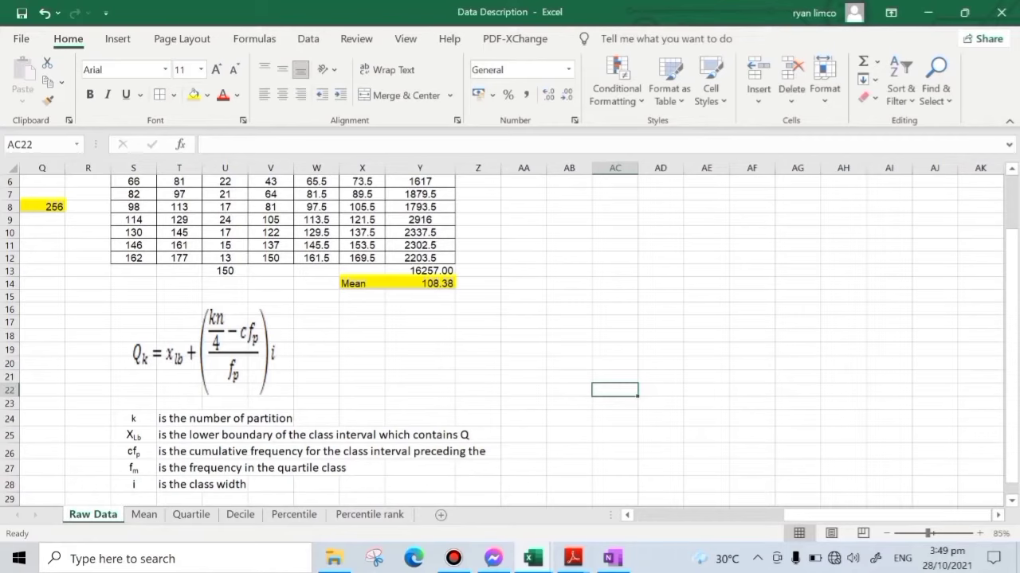
- Go through the quartile symbol definitions and widen column Z so the full description of cfp fits
{"action": "left_click", "coordinate": [213, 434]}
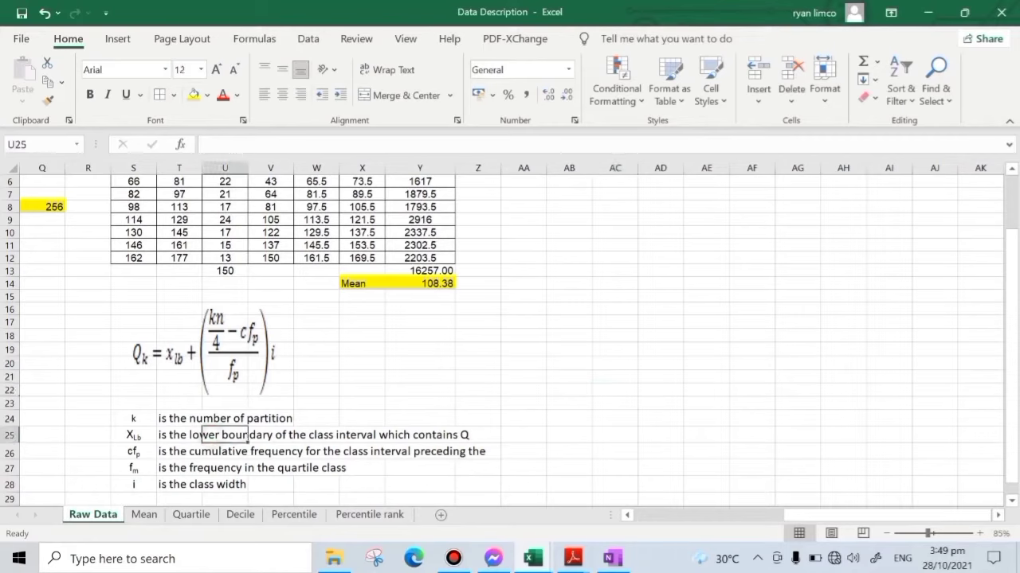
{"action": "left_click", "coordinate": [128, 437]}
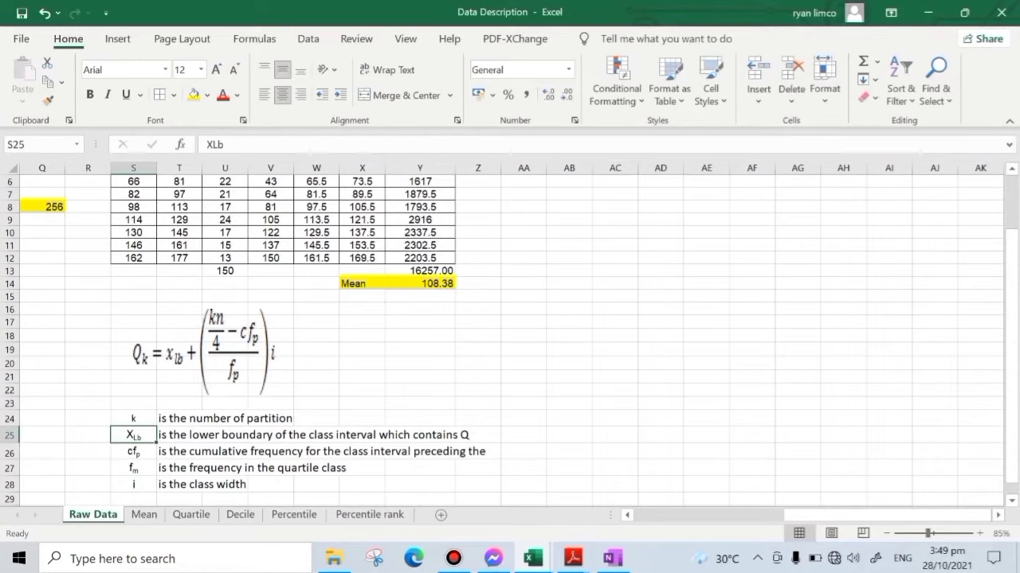
{"action": "left_click", "coordinate": [138, 419]}
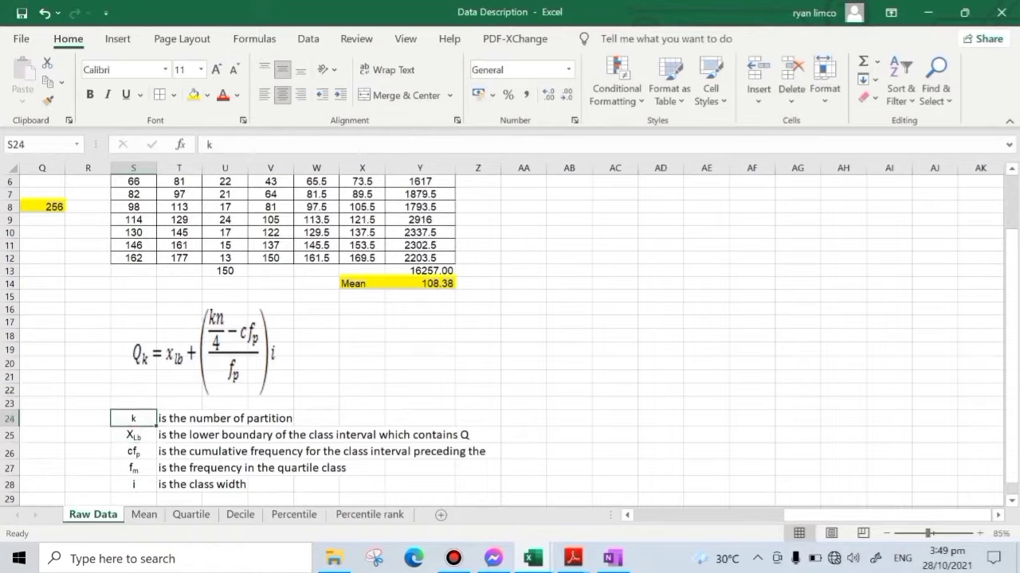
{"action": "left_click", "coordinate": [149, 450]}
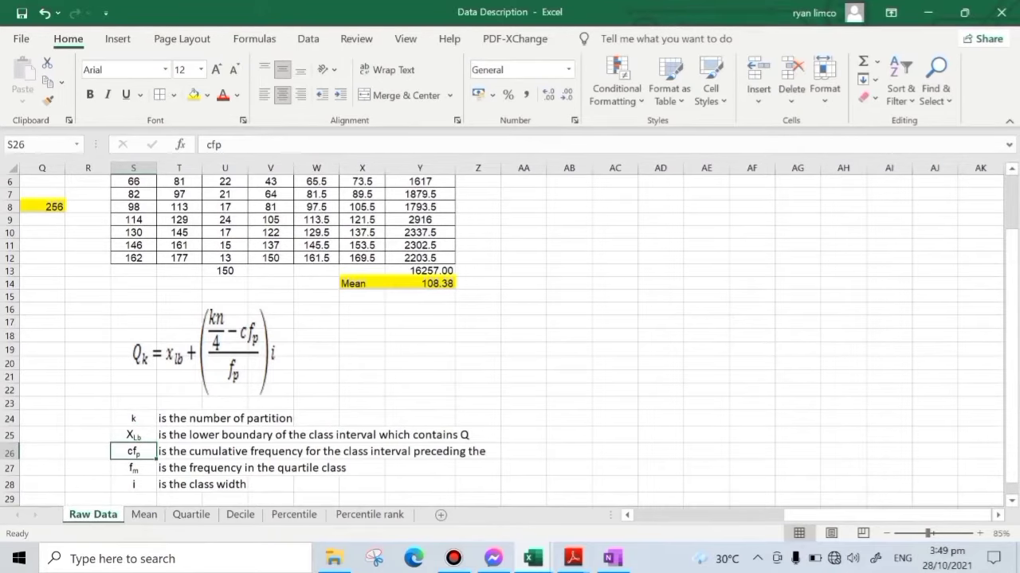
{"action": "left_click_drag", "start_coordinate": [501, 168], "coordinate": [582, 168]}
{"action": "left_click", "coordinate": [146, 472]}
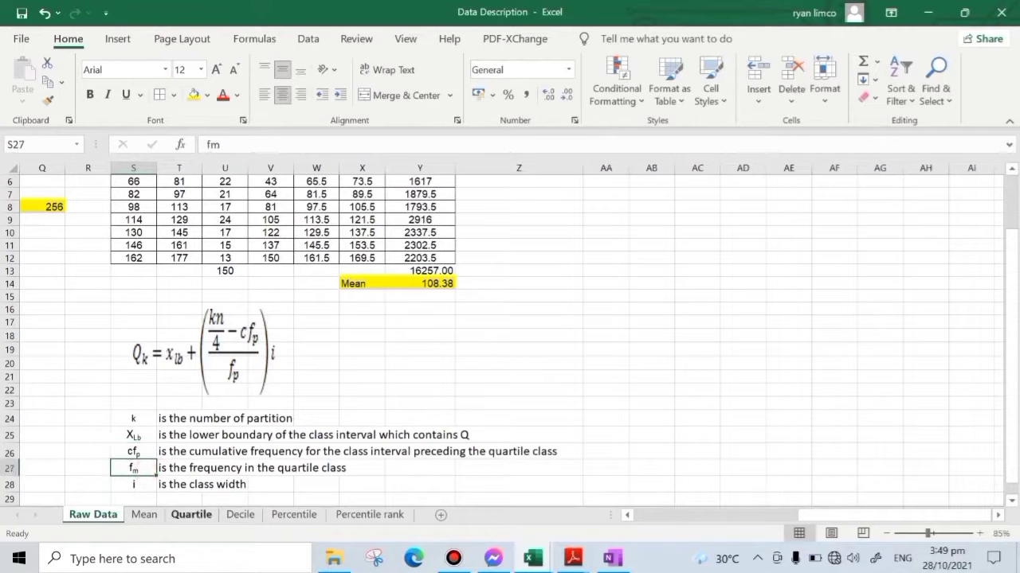
{"action": "left_click", "coordinate": [137, 484]}
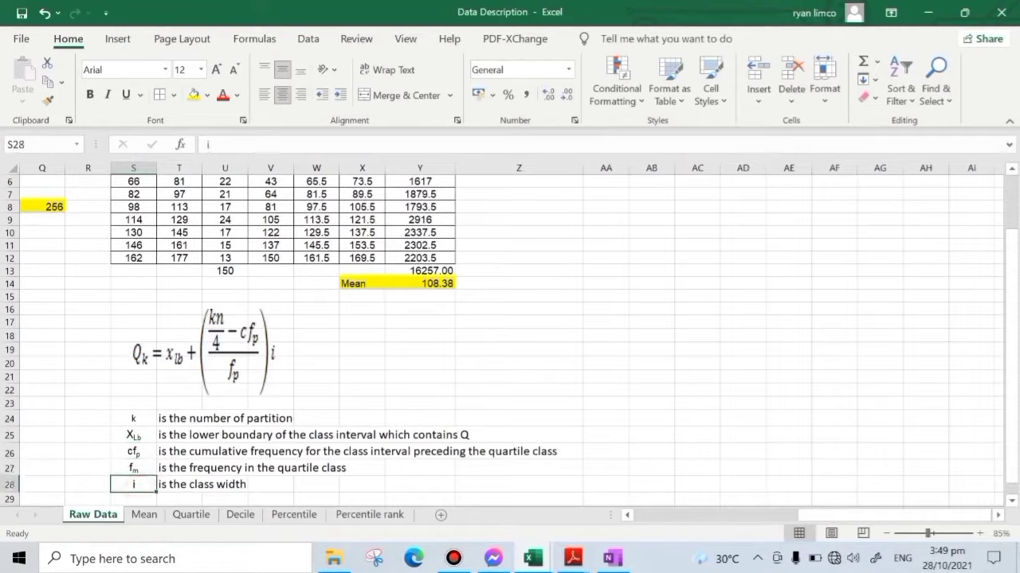
- Enter the heading Q1 in AA17 and fill the cell yellow
{"action": "left_click", "coordinate": [704, 322]}
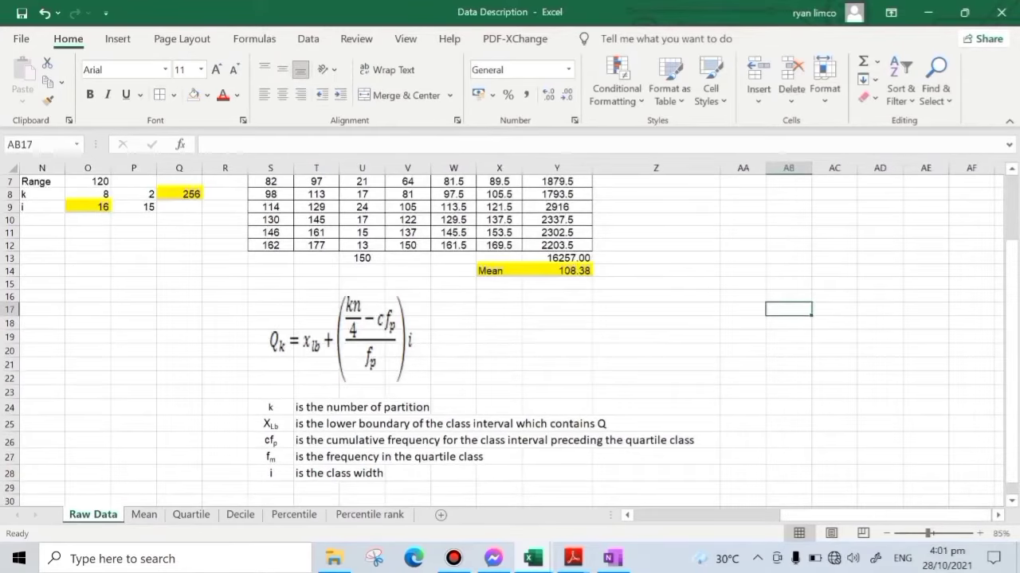
{"action": "left_click", "coordinate": [737, 307]}
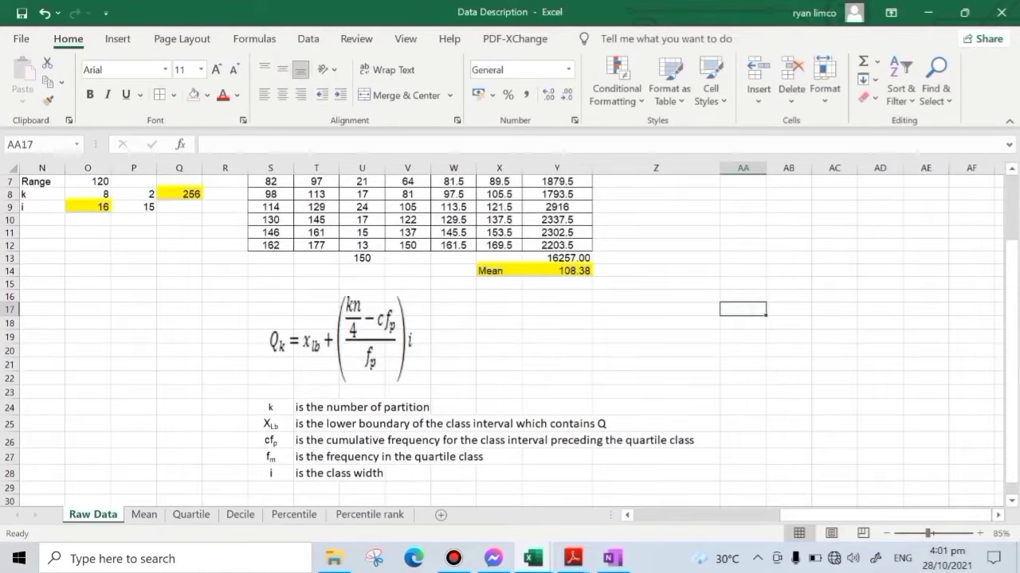
{"action": "type", "text": "Q1"}
{"action": "key", "text": "Return"}
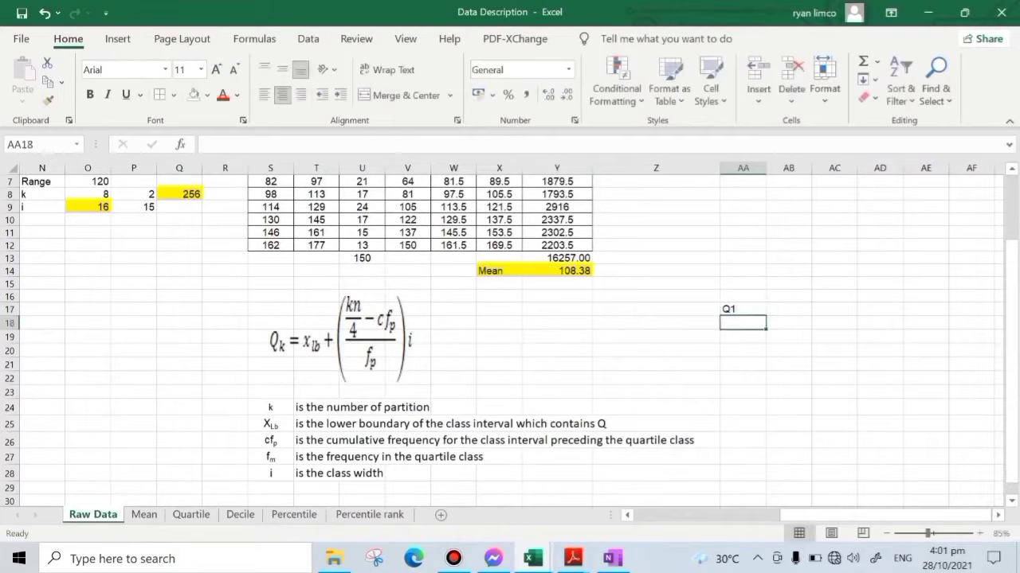
{"action": "left_click", "coordinate": [737, 308]}
{"action": "left_click", "coordinate": [207, 95]}
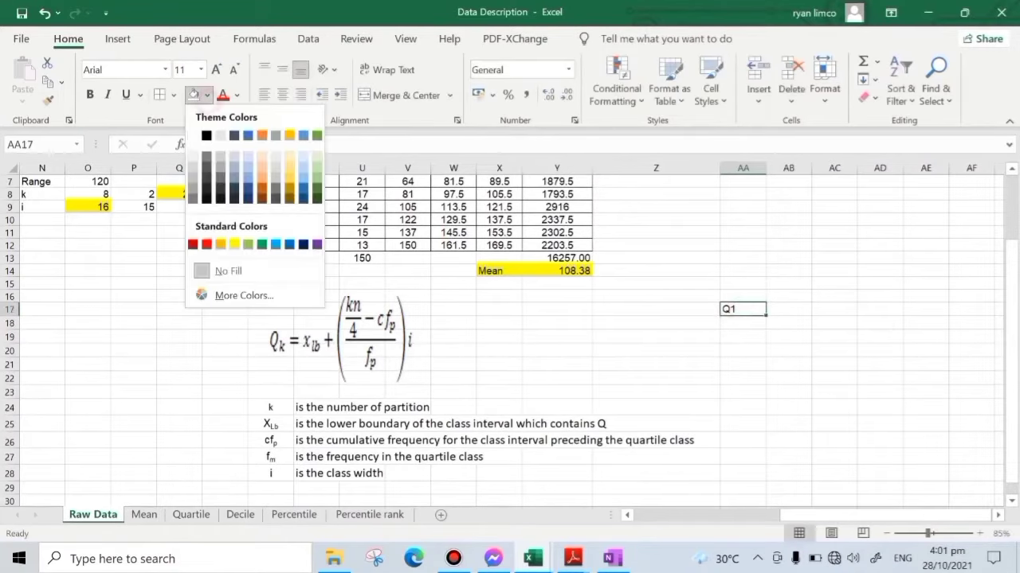
{"action": "left_click", "coordinate": [236, 94]}
{"action": "left_click", "coordinate": [207, 95]}
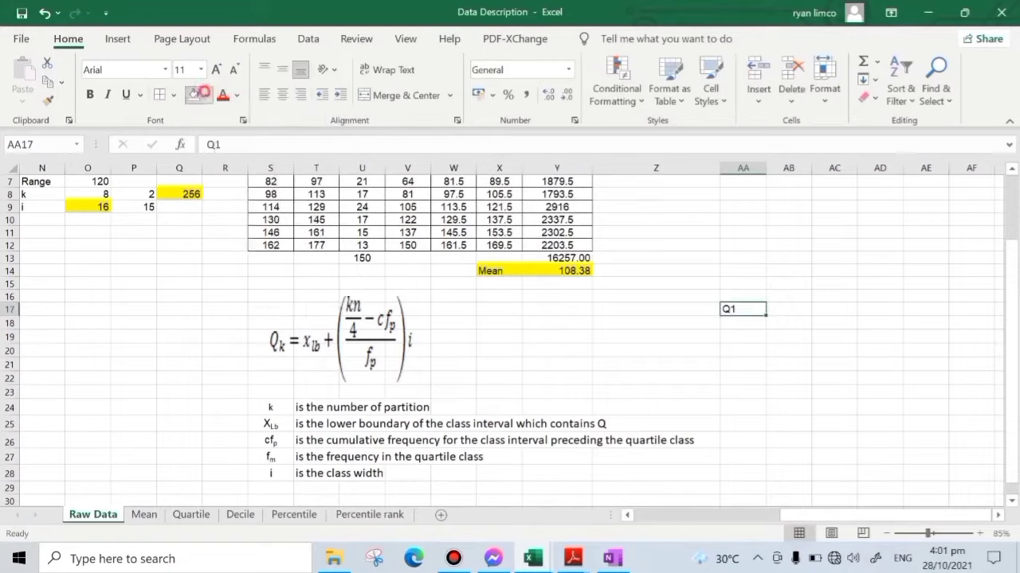
{"action": "left_click", "coordinate": [207, 95]}
{"action": "left_click", "coordinate": [229, 245]}
{"action": "left_click", "coordinate": [789, 351]}
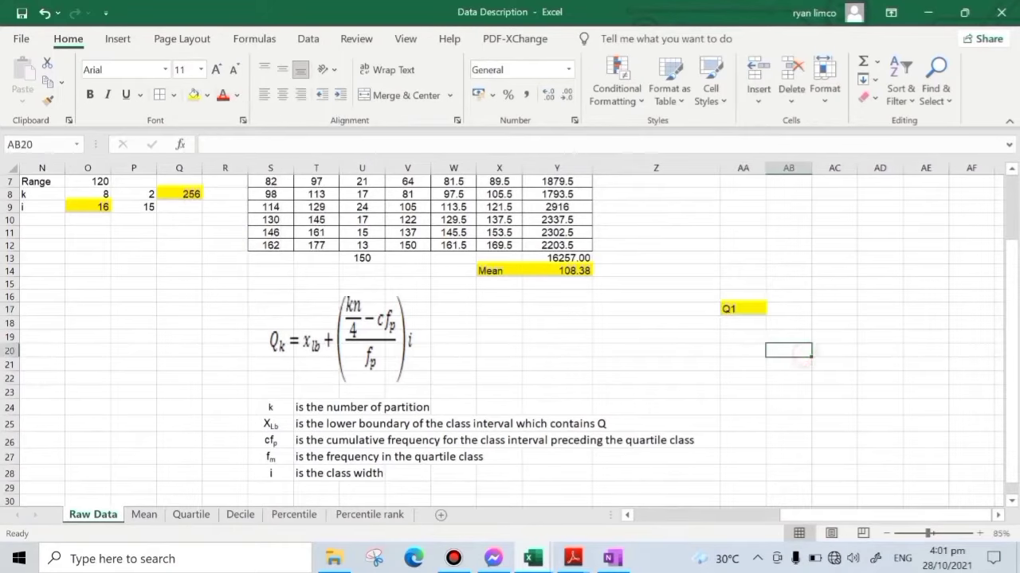
- Enter the labels n, k and kn/4 in cells AA19 to AA21 under the Q1 heading
{"action": "left_click", "coordinate": [743, 335]}
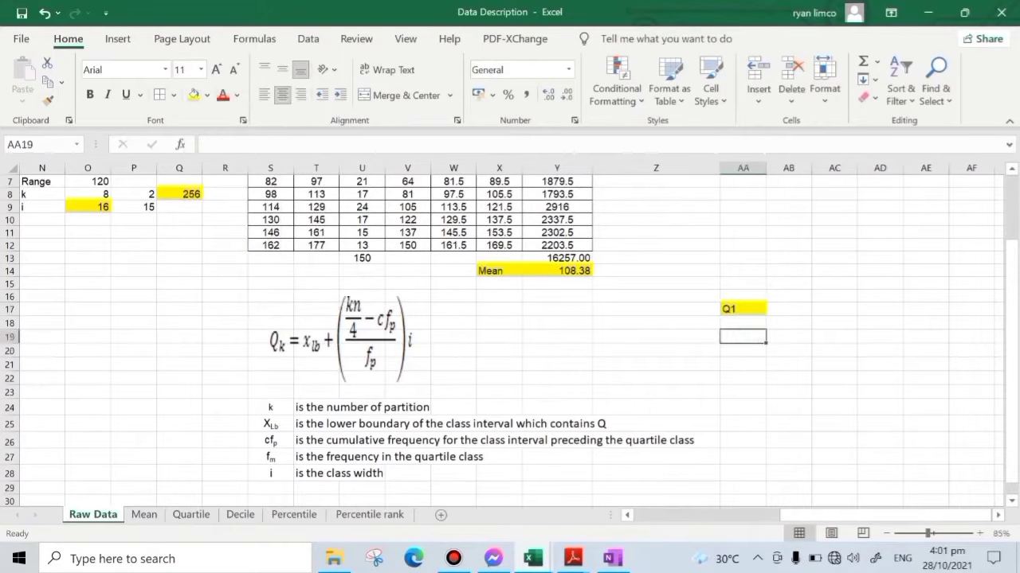
{"action": "type", "text": "n"}
{"action": "key", "text": "Return"}
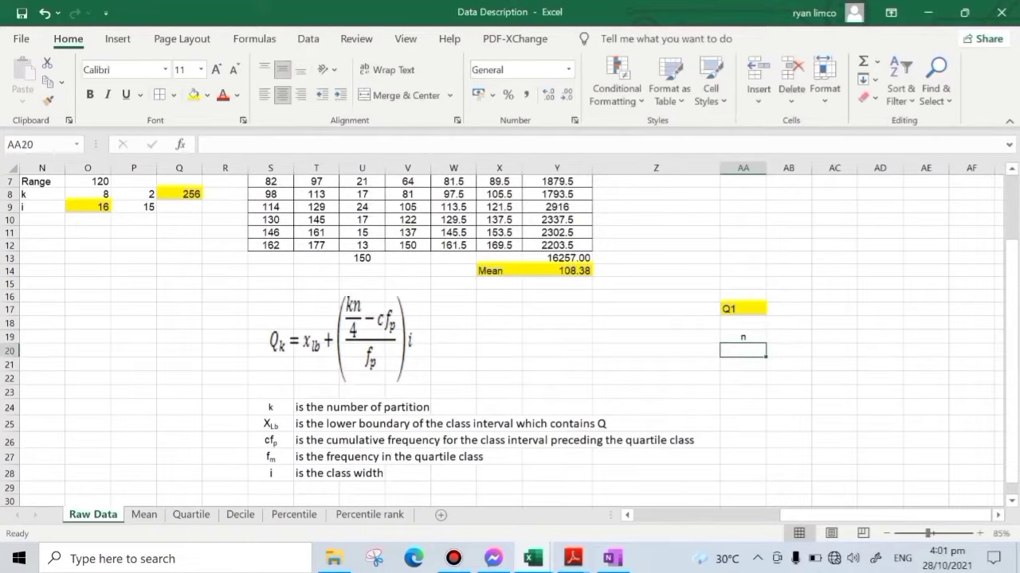
{"action": "type", "text": "k"}
{"action": "key", "text": "Return"}
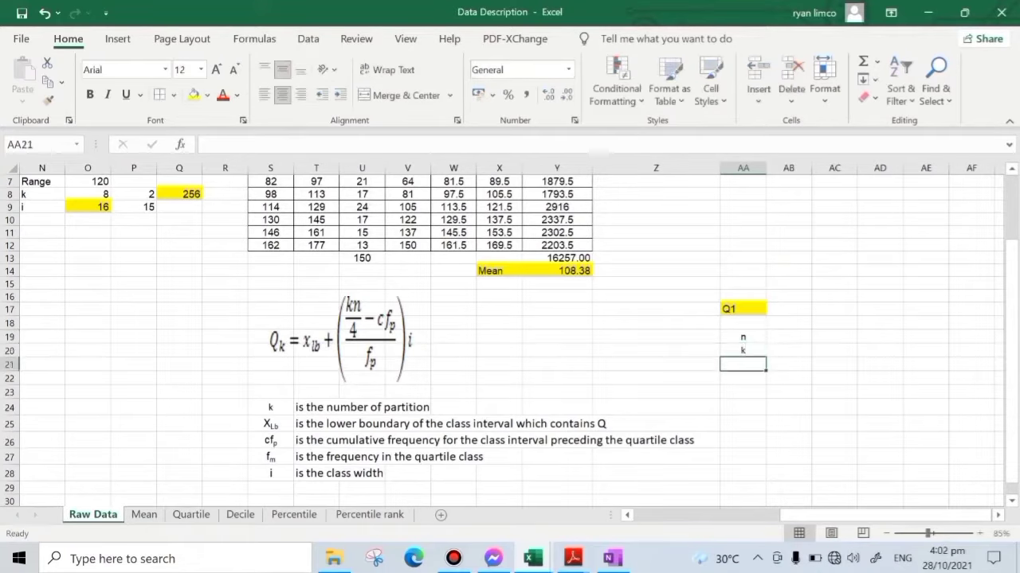
{"action": "type", "text": "kn/"}
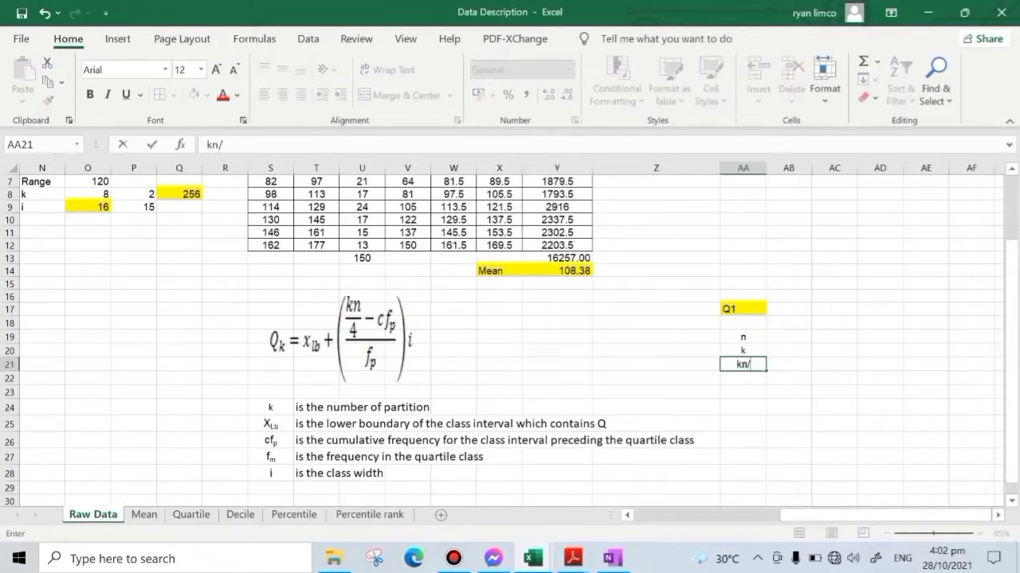
{"action": "type", "text": "4"}
{"action": "key", "text": "Return"}
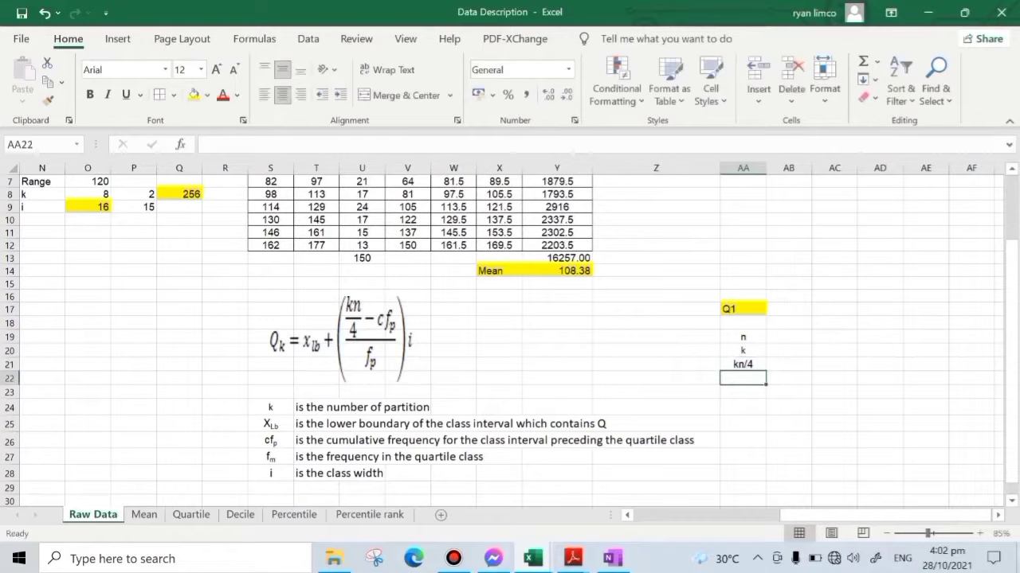
{"action": "left_click_drag", "start_coordinate": [270, 407], "coordinate": [271, 474]}
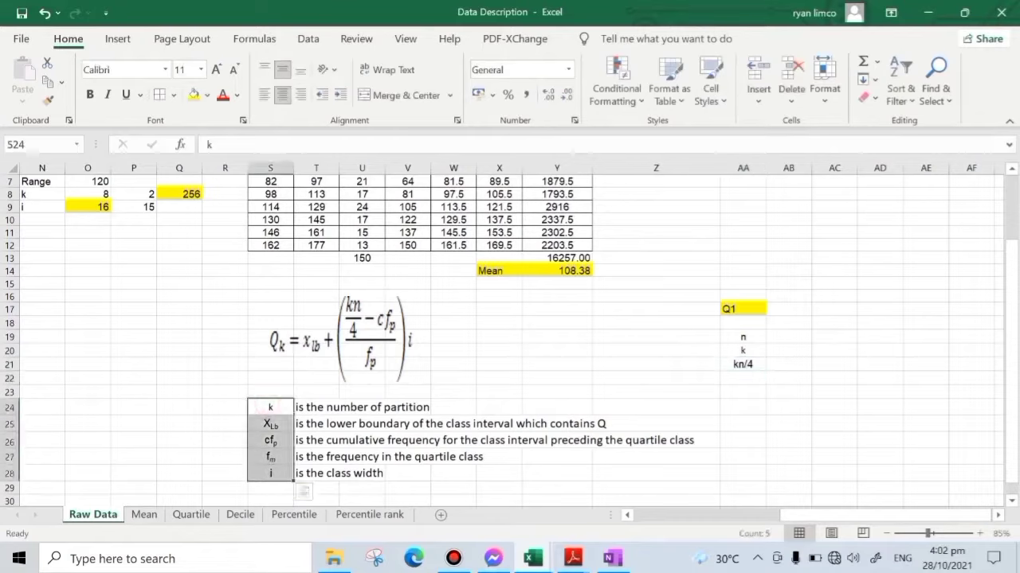
{"action": "key", "text": "ctrl+q"}
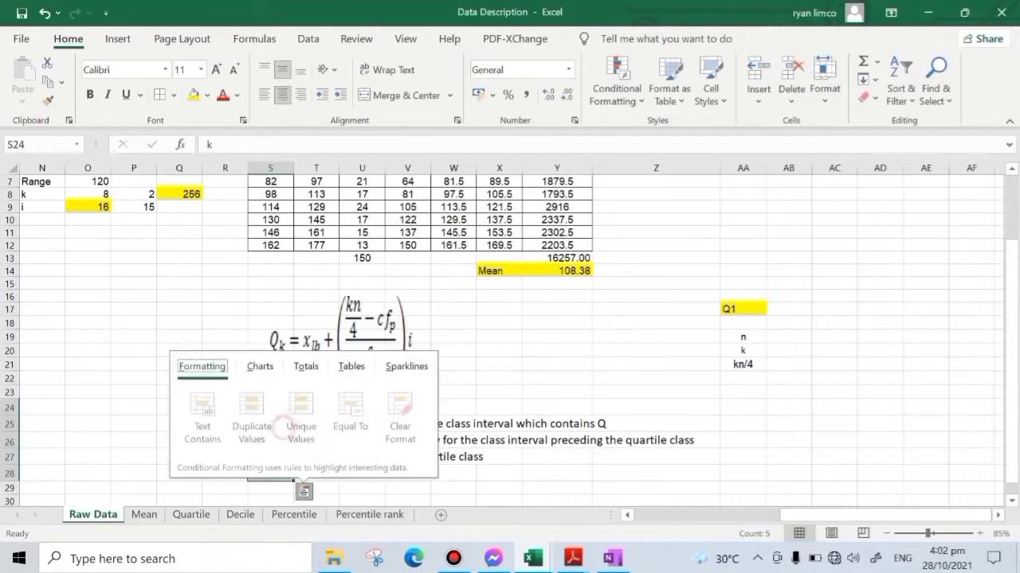
{"action": "left_click", "coordinate": [301, 416]}
{"action": "left_click", "coordinate": [569, 391]}
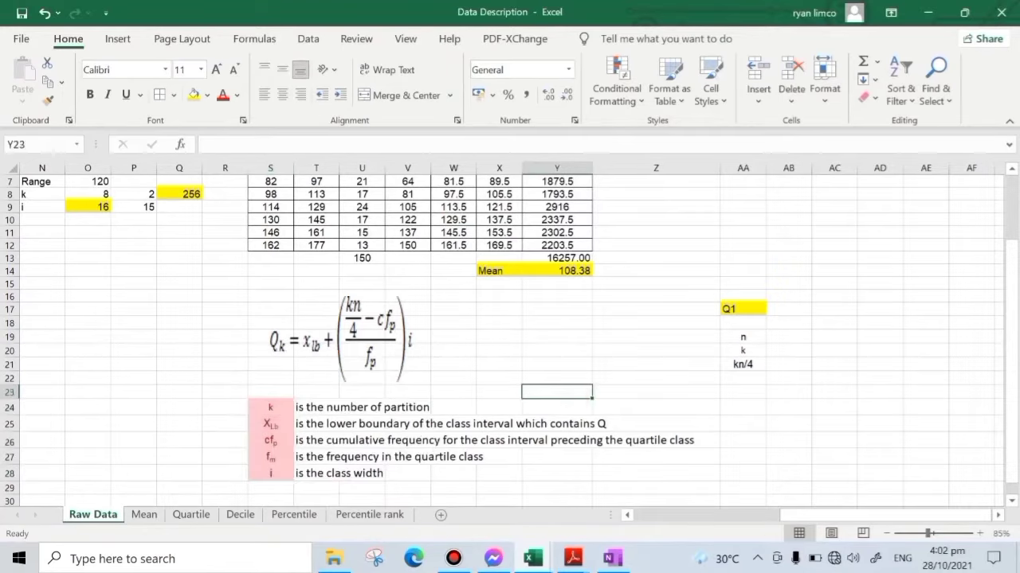
{"action": "key", "text": "ctrl+z"}
{"action": "left_click", "coordinate": [392, 393]}
- Copy the symbols XLb, cfp, fm and i from S25:S28 to AA22:AA25, below the kn/4 label
{"action": "left_click_drag", "start_coordinate": [266, 425], "coordinate": [270, 473]}
{"action": "key", "text": "ctrl+c"}
{"action": "left_click", "coordinate": [748, 380]}
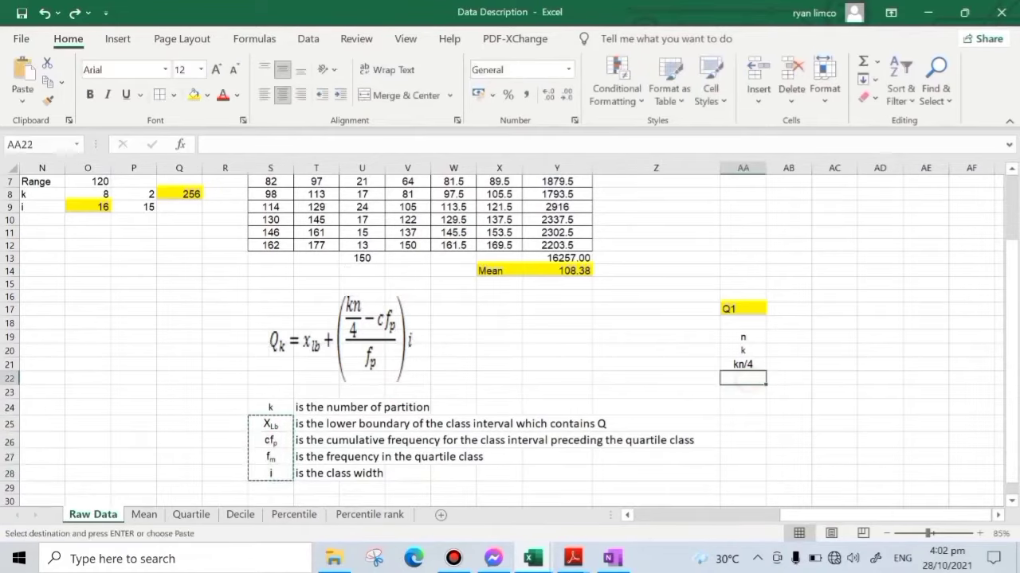
{"action": "key", "text": "ctrl+v"}
{"action": "left_click", "coordinate": [834, 379]}
{"action": "key", "text": "Escape"}
- Link n in AB19 to the total frequency with =U13 and set k in AB20 to 1
{"action": "left_click", "coordinate": [784, 349]}
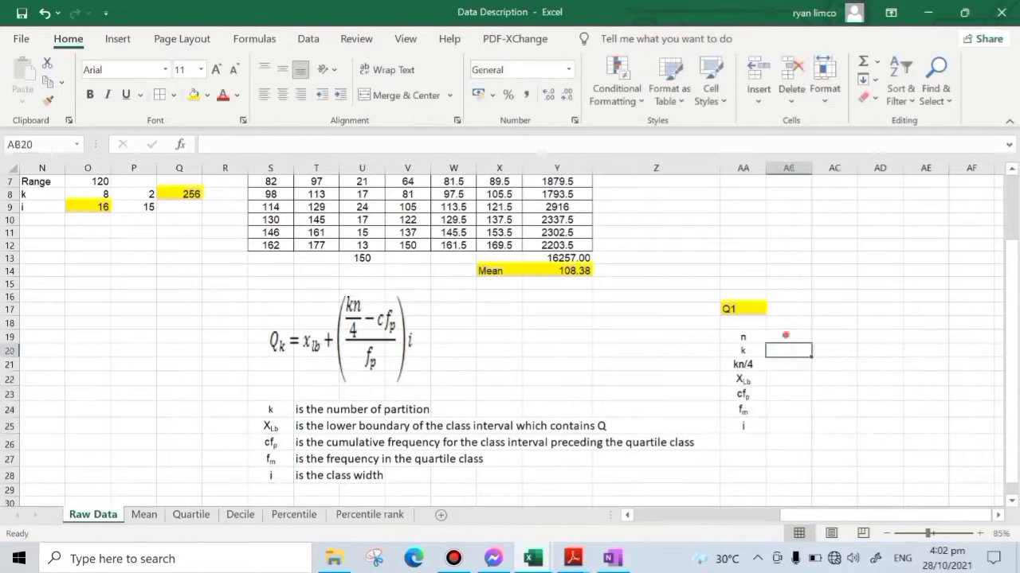
{"action": "left_click", "coordinate": [784, 337]}
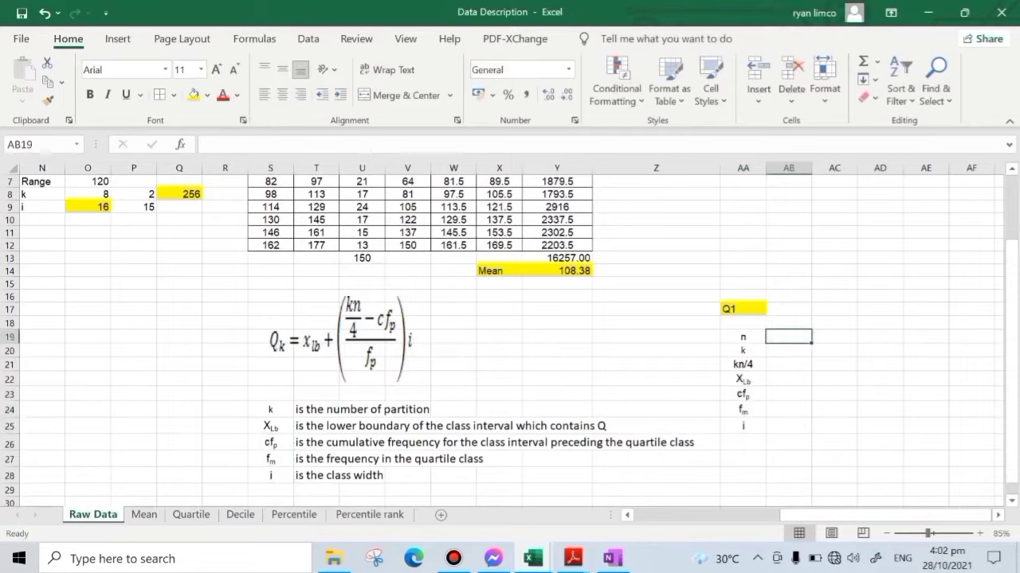
{"action": "type", "text": "="}
{"action": "left_click", "coordinate": [361, 257]}
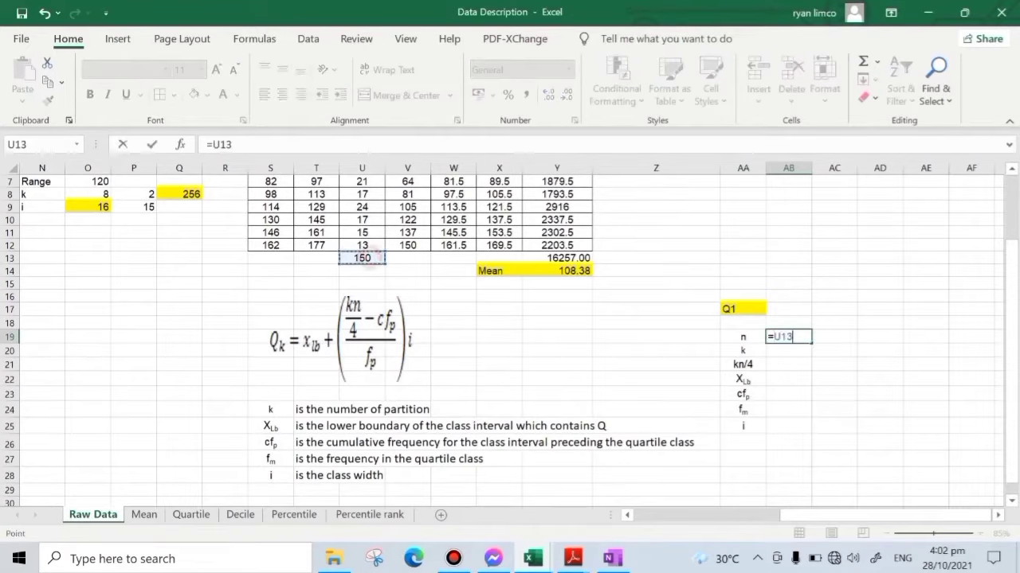
{"action": "key", "text": "Return"}
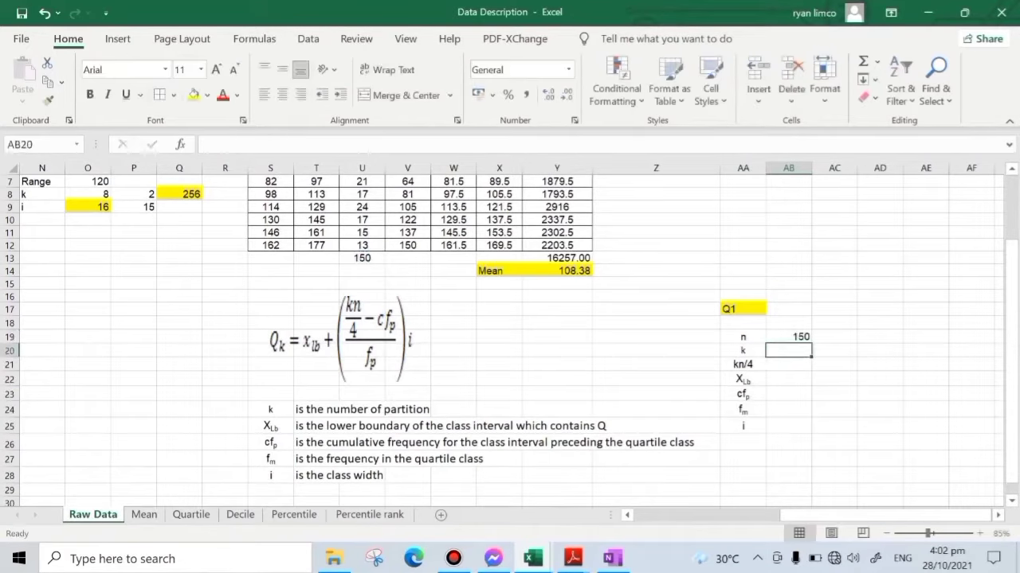
{"action": "type", "text": "1"}
{"action": "key", "text": "Return"}
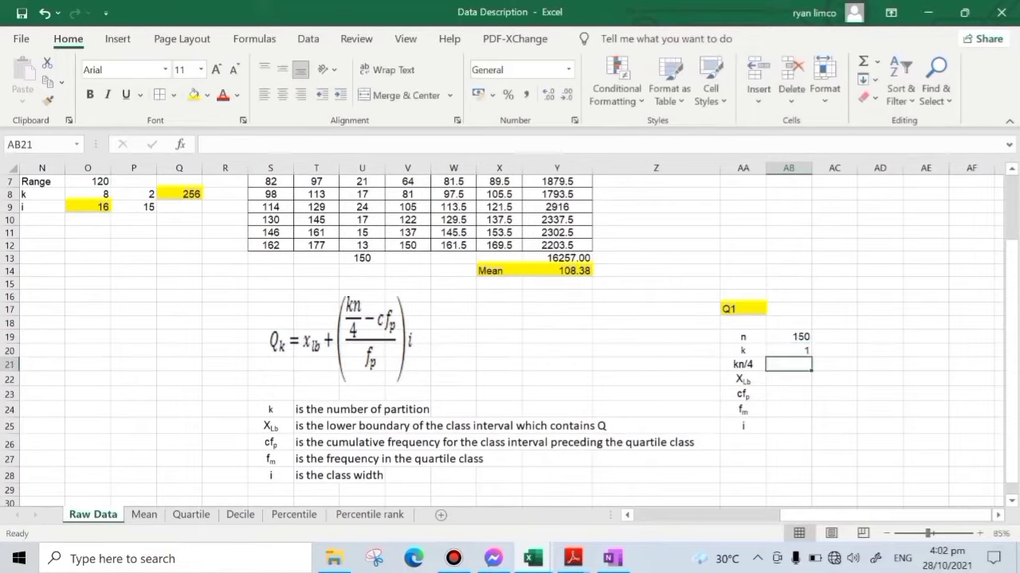
- Compute kn/4 in AB21 with the formula =AB20*AB19/4
{"action": "type", "text": "="}
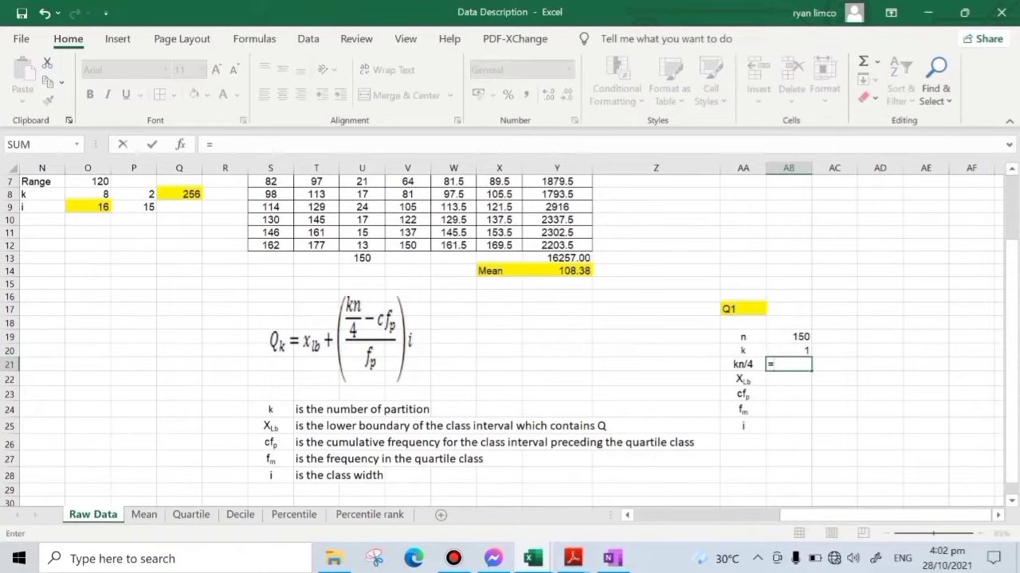
{"action": "key", "text": "Up"}
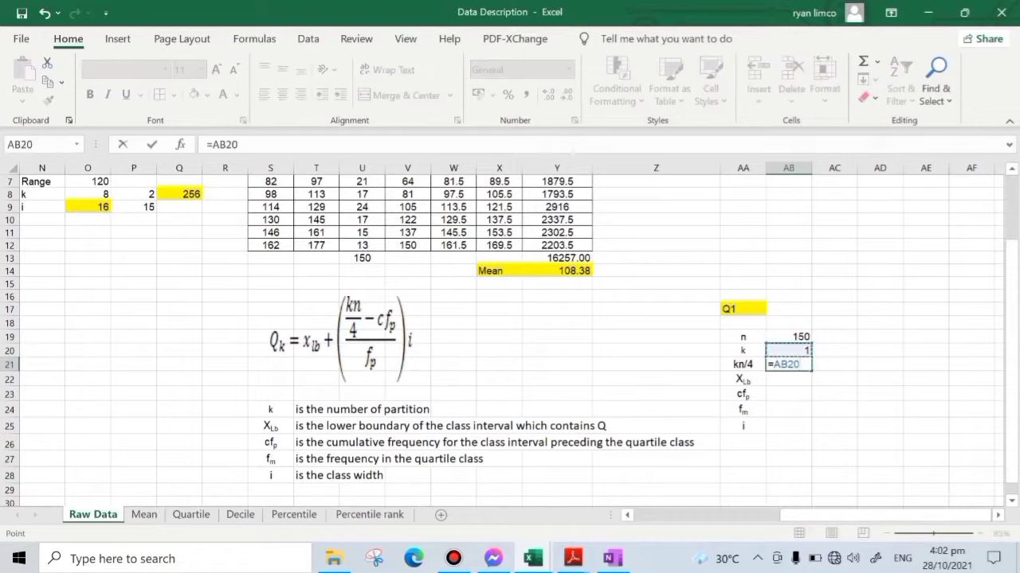
{"action": "type", "text": "*"}
{"action": "left_click", "coordinate": [793, 337]}
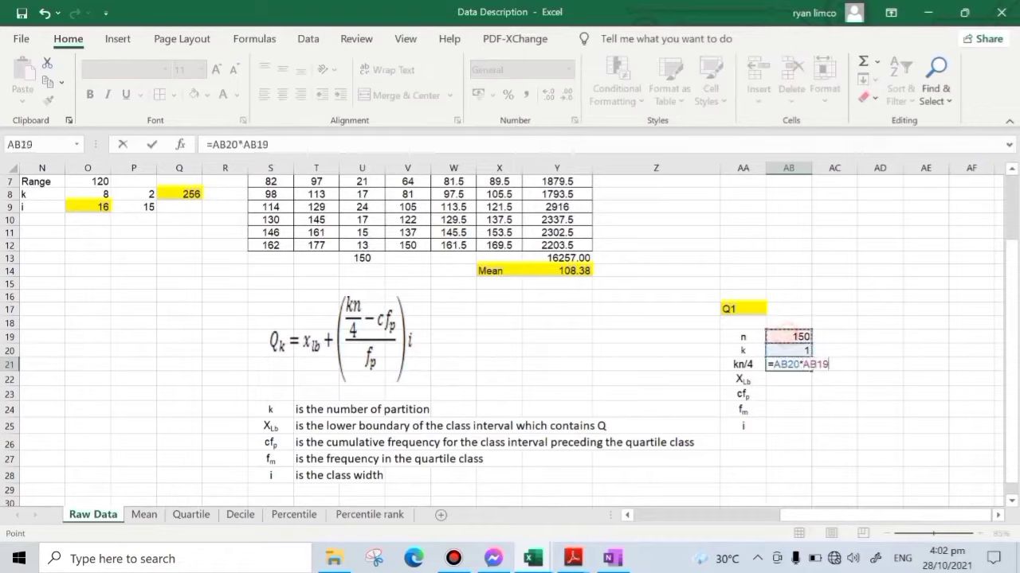
{"action": "type", "text": "/4"}
{"action": "key", "text": "Return"}
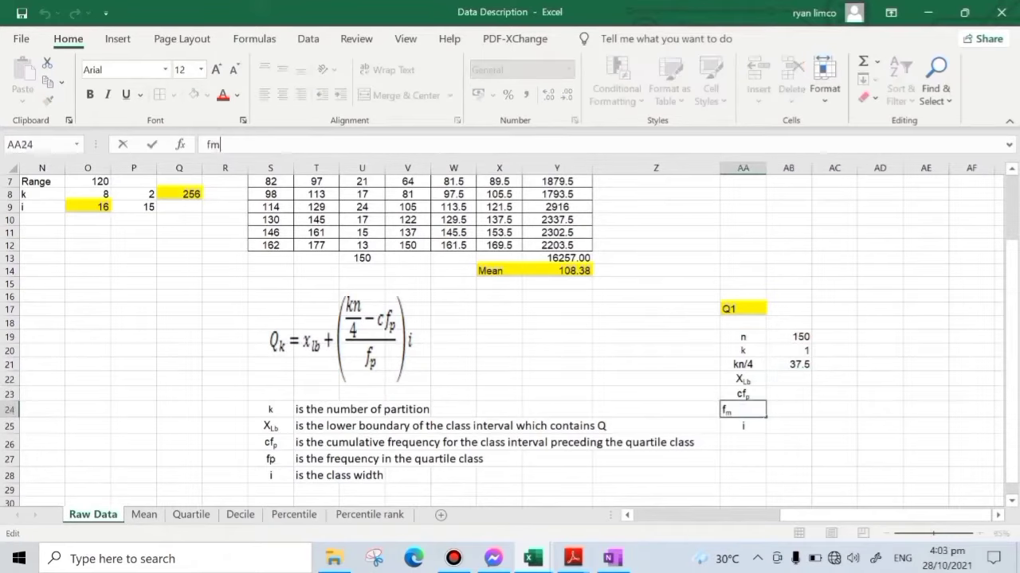
- Change the symbol fm to fp in both S27 and AA24, and select the XLb value cell AB22
{"action": "key", "text": "BackSpace"}
{"action": "type", "text": "p"}
{"action": "key", "text": "Return"}
{"action": "left_click", "coordinate": [787, 392]}
{"action": "left_click", "coordinate": [786, 381]}
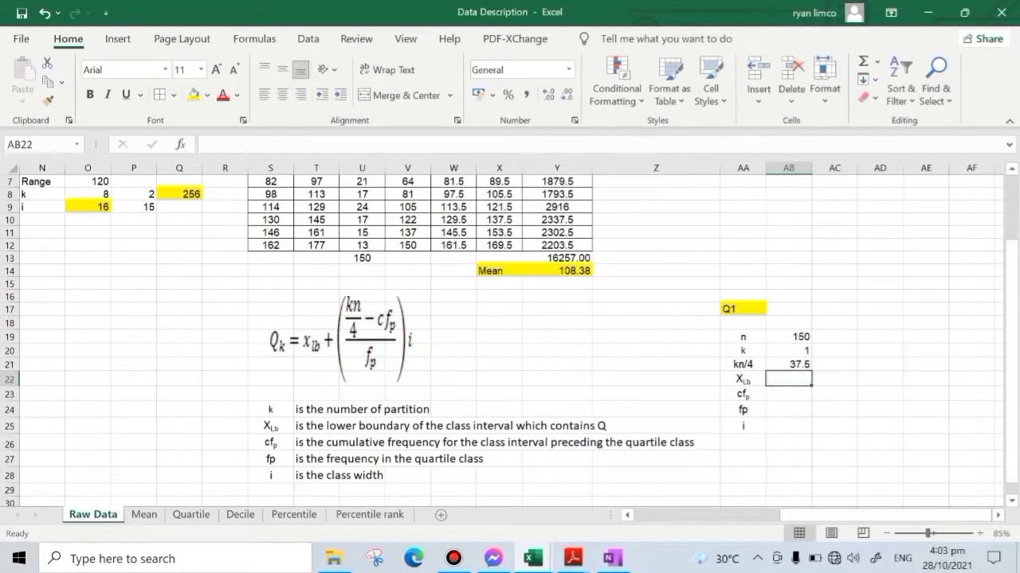
- Clear the fill colour from the frequency, cumulative frequency and lower boundary cells U5:W6
{"action": "left_click", "coordinate": [799, 364]}
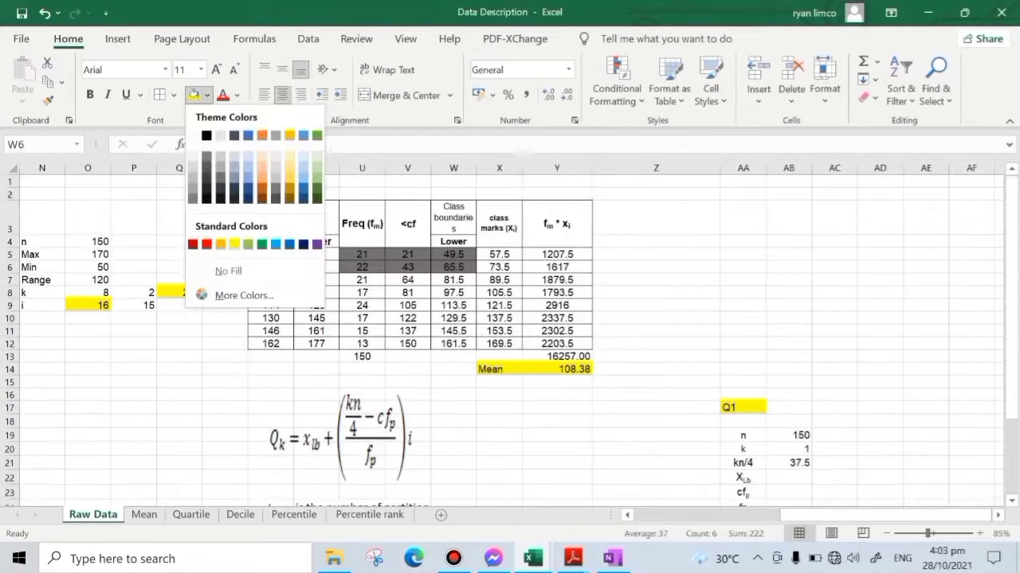
{"action": "left_click", "coordinate": [239, 268]}
{"action": "left_click", "coordinate": [834, 279]}
{"action": "left_click", "coordinate": [836, 284]}
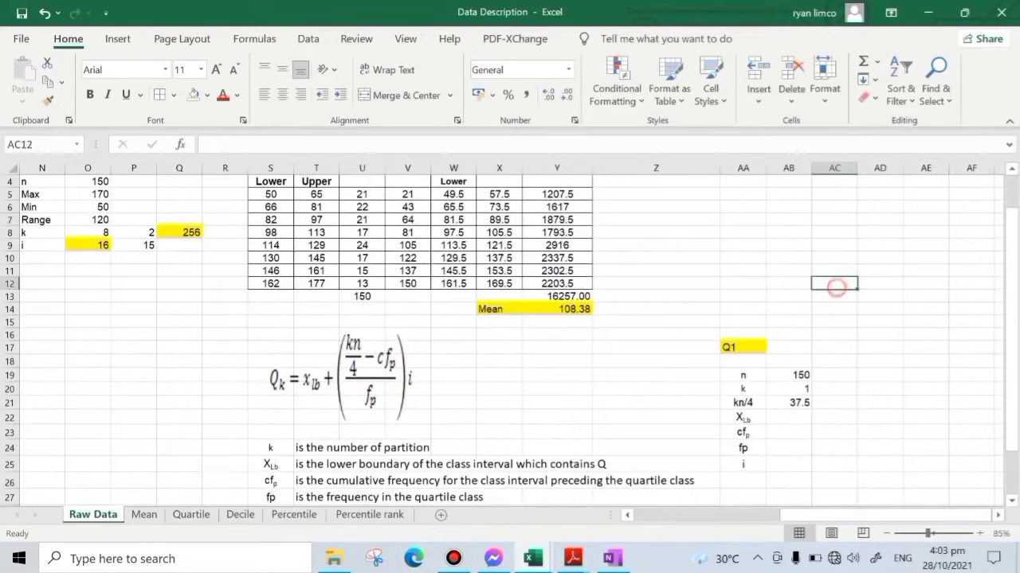
- Compare the kn/4 value with the <cf column and examine the table rows to locate the class interval containing Q1
{"action": "scroll", "coordinate": [836, 285], "scroll_direction": "down", "scroll_amount": 1}
{"action": "scroll", "coordinate": [510, 335], "scroll_direction": "up", "scroll_amount": 2}
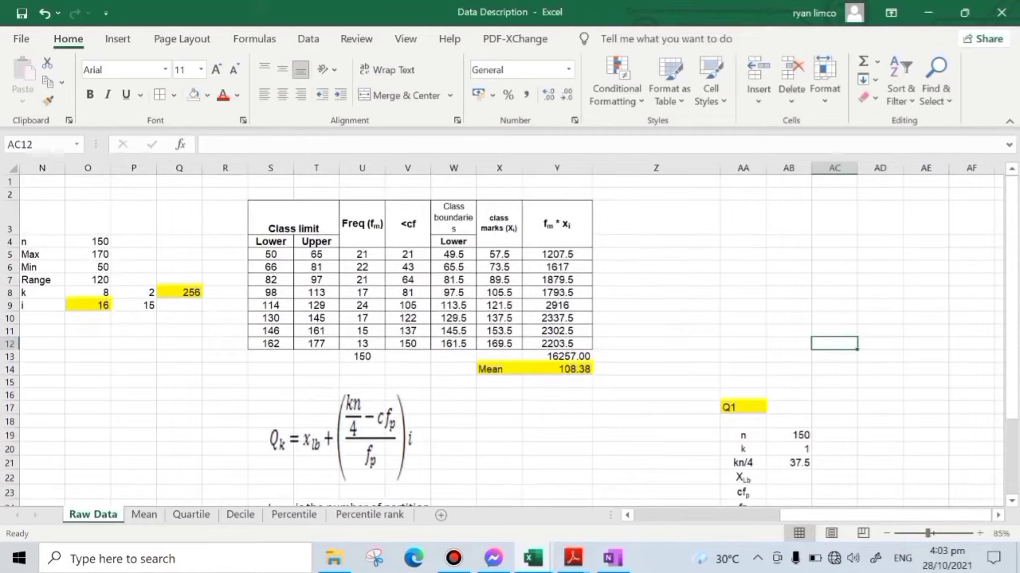
{"action": "left_click", "coordinate": [408, 267]}
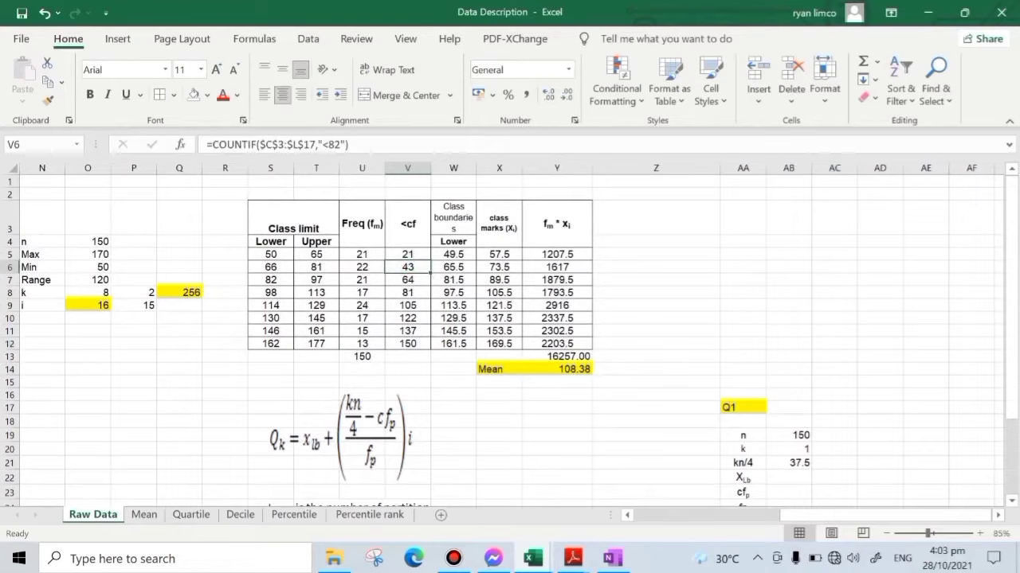
{"action": "left_click_drag", "start_coordinate": [271, 267], "coordinate": [317, 267]}
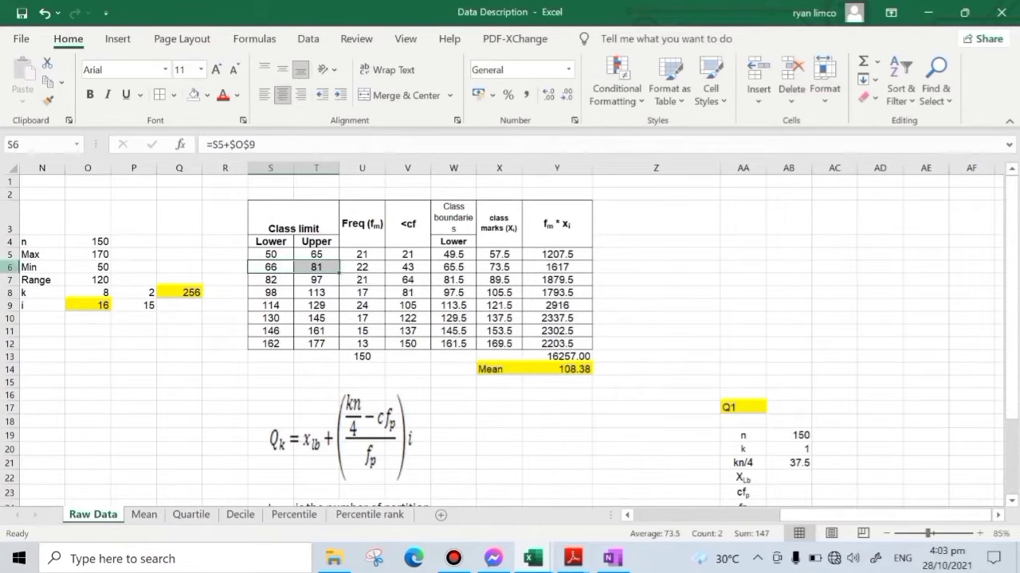
{"action": "left_click", "coordinate": [11, 267]}
{"action": "scroll", "coordinate": [11, 267], "scroll_direction": "down", "scroll_amount": 1}
{"action": "scroll", "coordinate": [510, 335], "scroll_direction": "down", "scroll_amount": 4}
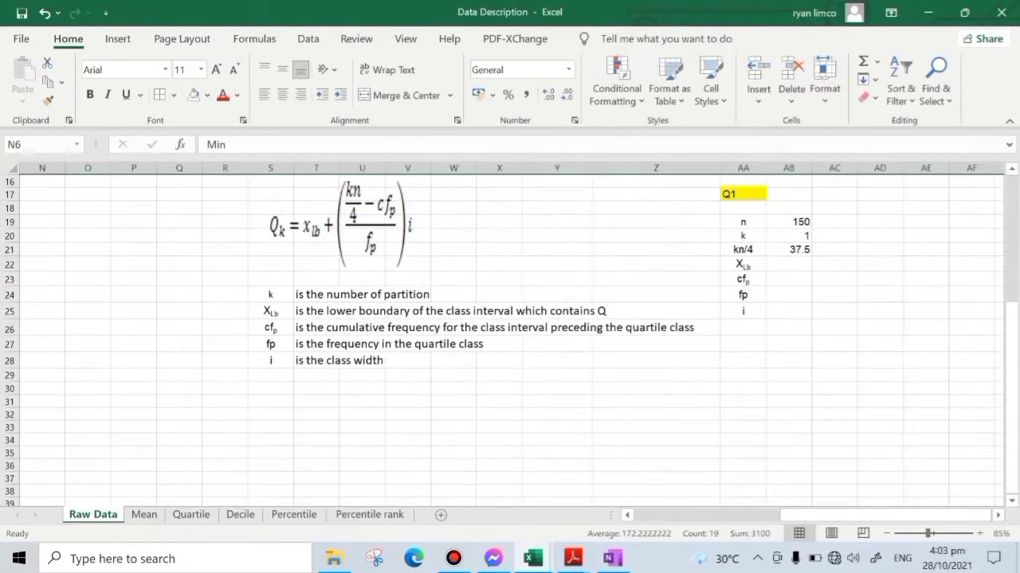
{"action": "scroll", "coordinate": [509, 334], "scroll_direction": "up", "scroll_amount": 4}
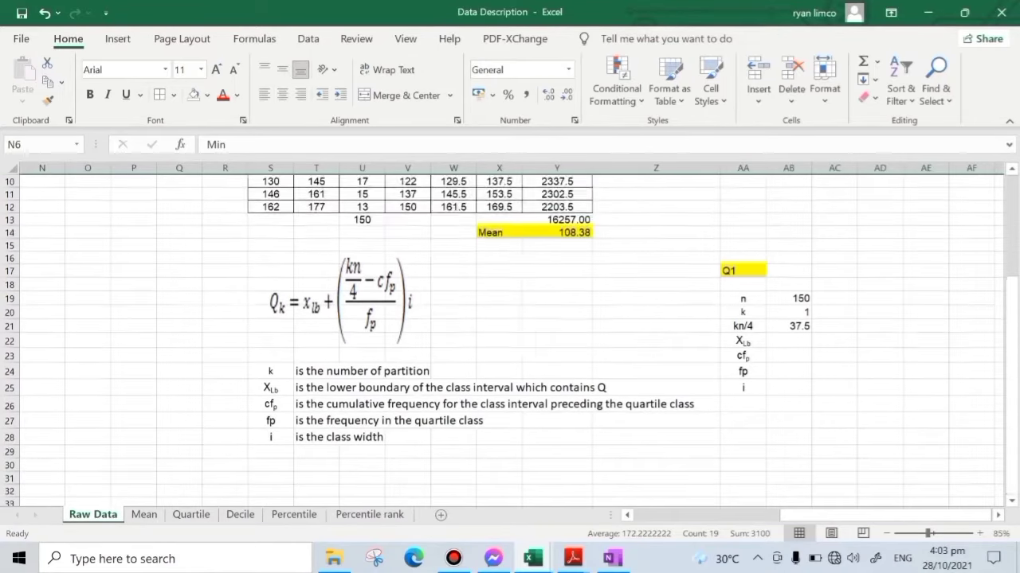
{"action": "scroll", "coordinate": [510, 335], "scroll_direction": "up", "scroll_amount": 1}
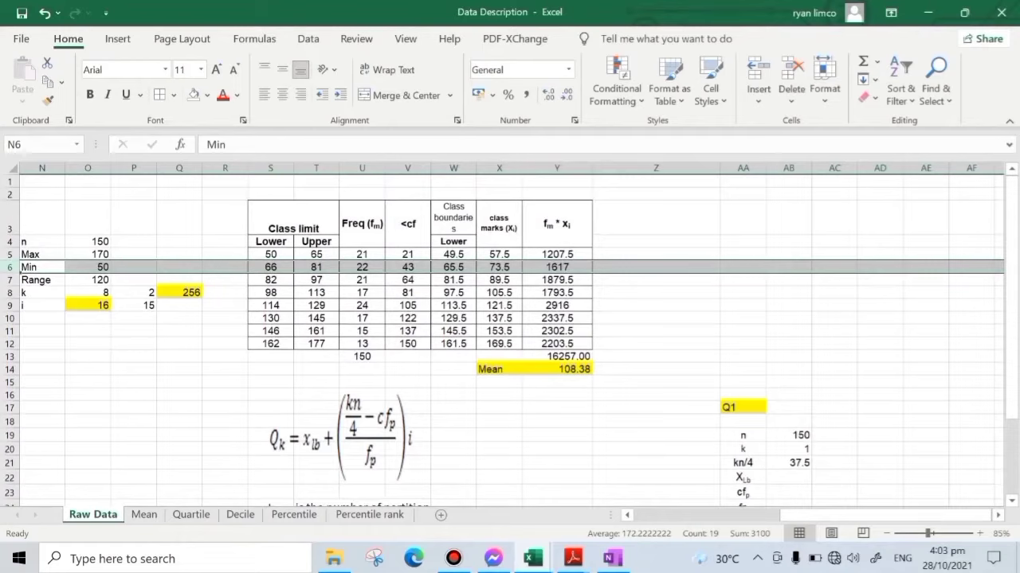
{"action": "left_click", "coordinate": [403, 265]}
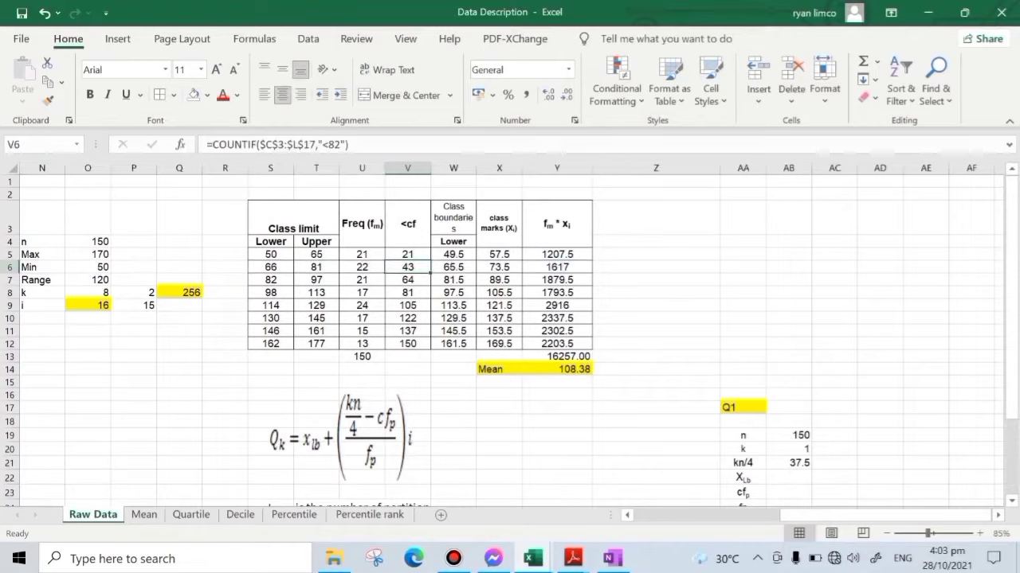
- Highlight the lower class boundary of the 66–81 class, cell W6, in yellow
{"action": "left_click", "coordinate": [453, 268]}
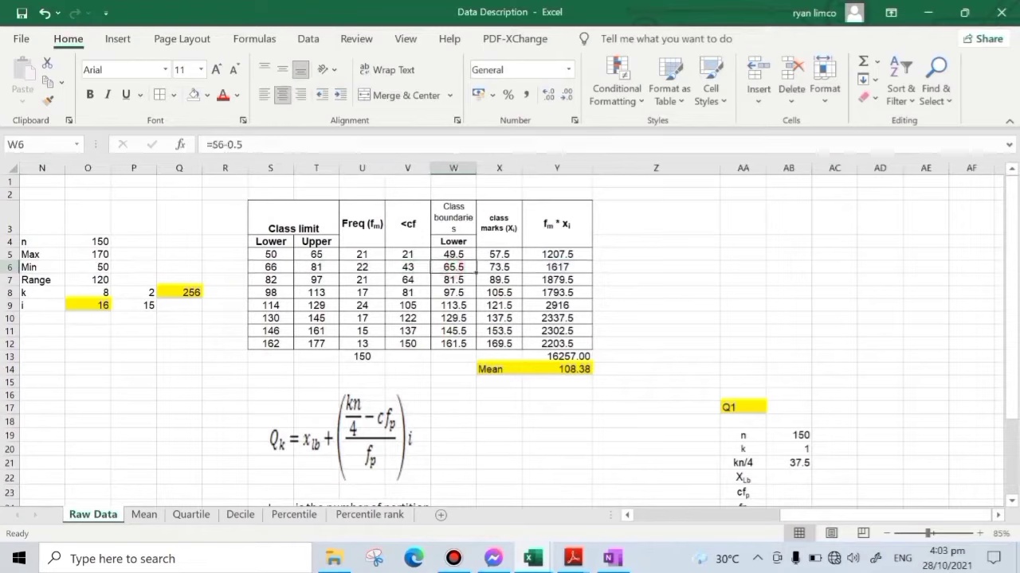
{"action": "scroll", "coordinate": [453, 269], "scroll_direction": "down", "scroll_amount": 3}
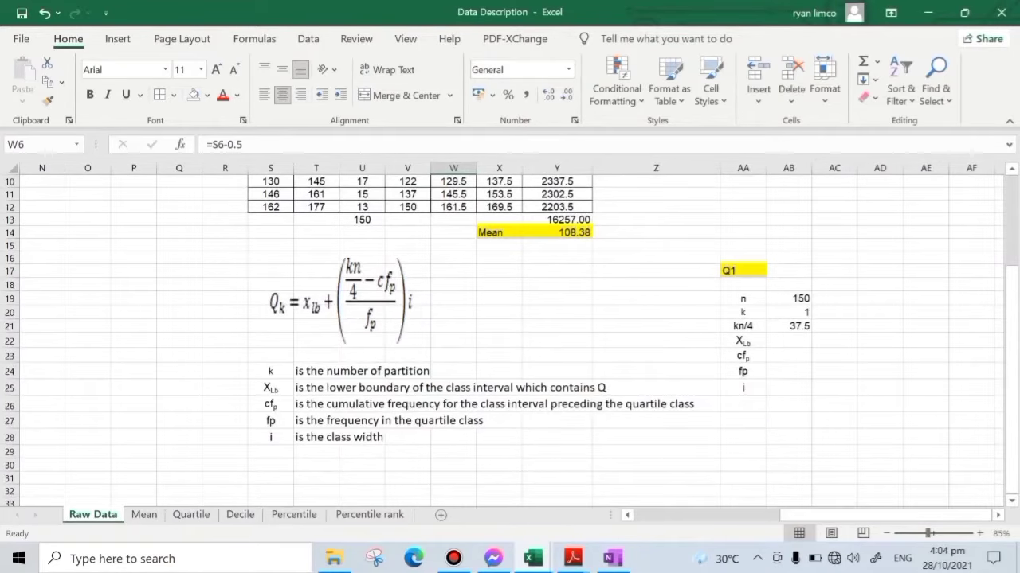
{"action": "scroll", "coordinate": [509, 334], "scroll_direction": "up", "scroll_amount": 3}
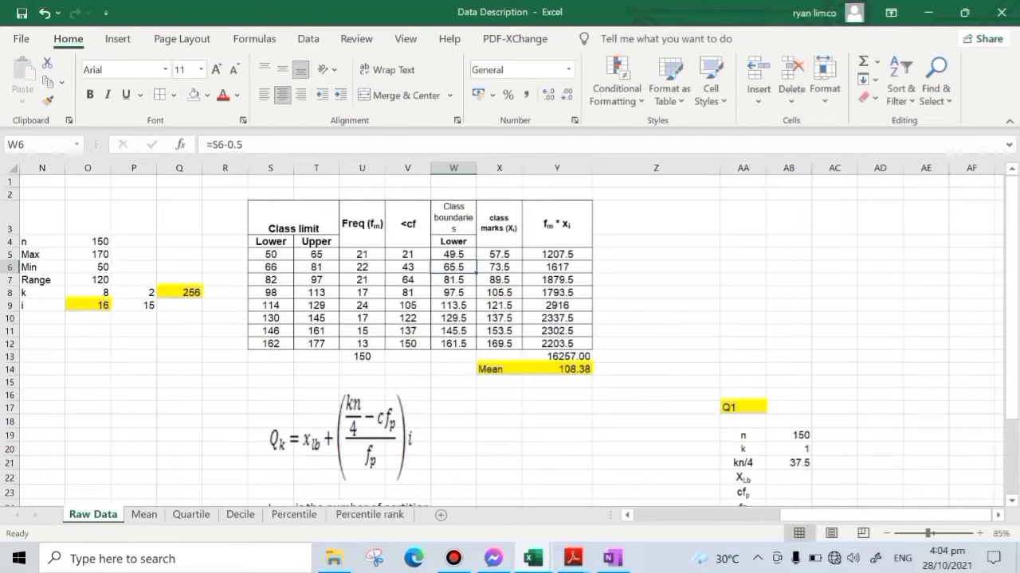
{"action": "left_click", "coordinate": [207, 95]}
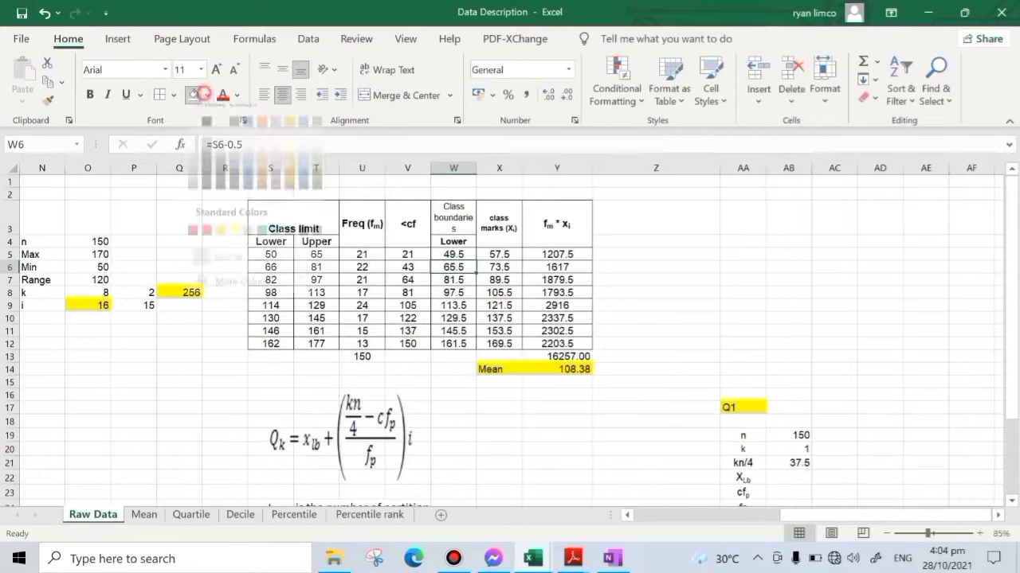
{"action": "left_click", "coordinate": [236, 246]}
{"action": "left_click", "coordinate": [742, 242]}
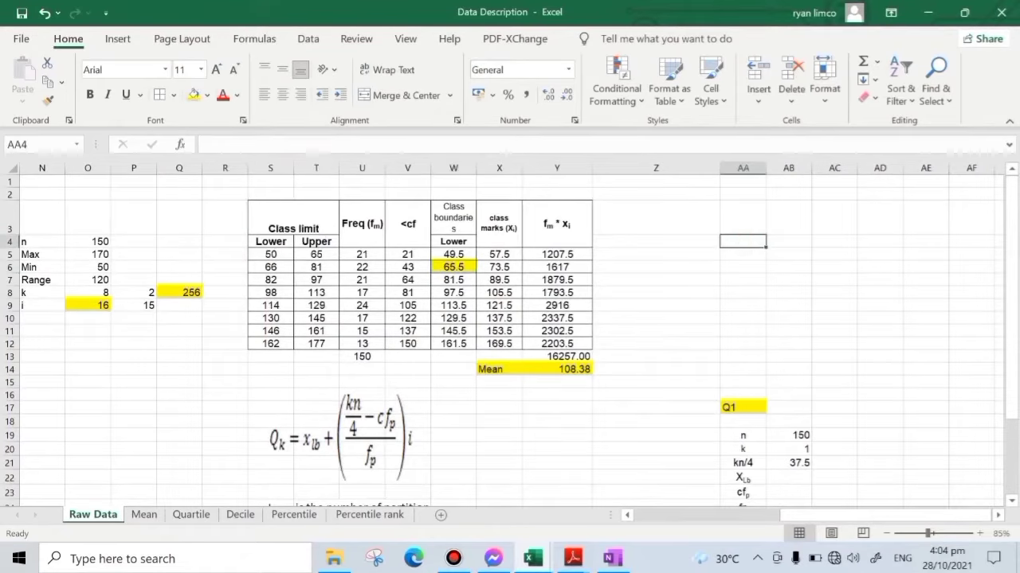
- Highlight in yellow the cumulative frequency of the class preceding the Q1 class (V5) and the frequency of the Q1 class (U6)
{"action": "scroll", "coordinate": [510, 334], "scroll_direction": "down", "scroll_amount": 3}
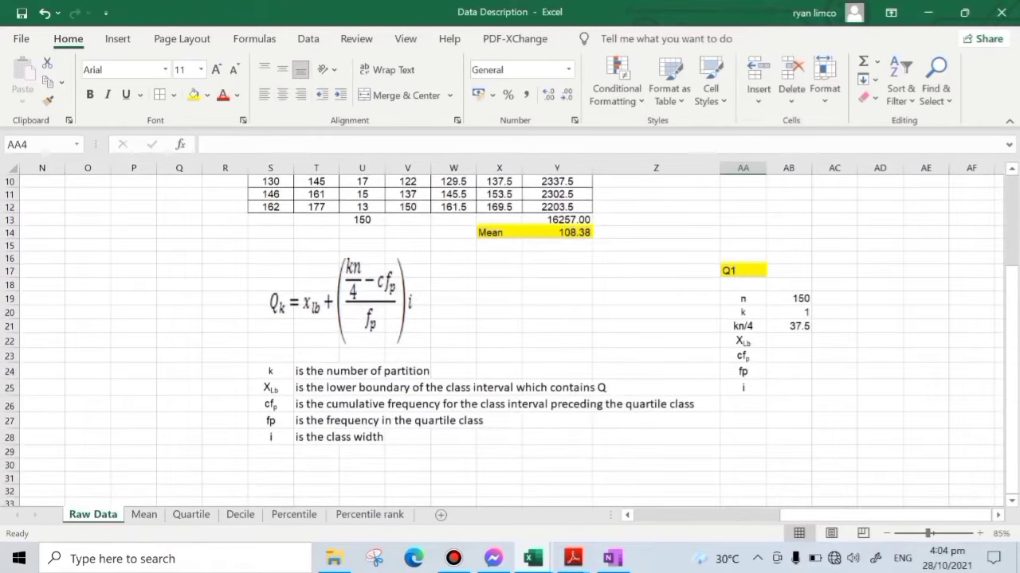
{"action": "scroll", "coordinate": [510, 334], "scroll_direction": "up", "scroll_amount": 3}
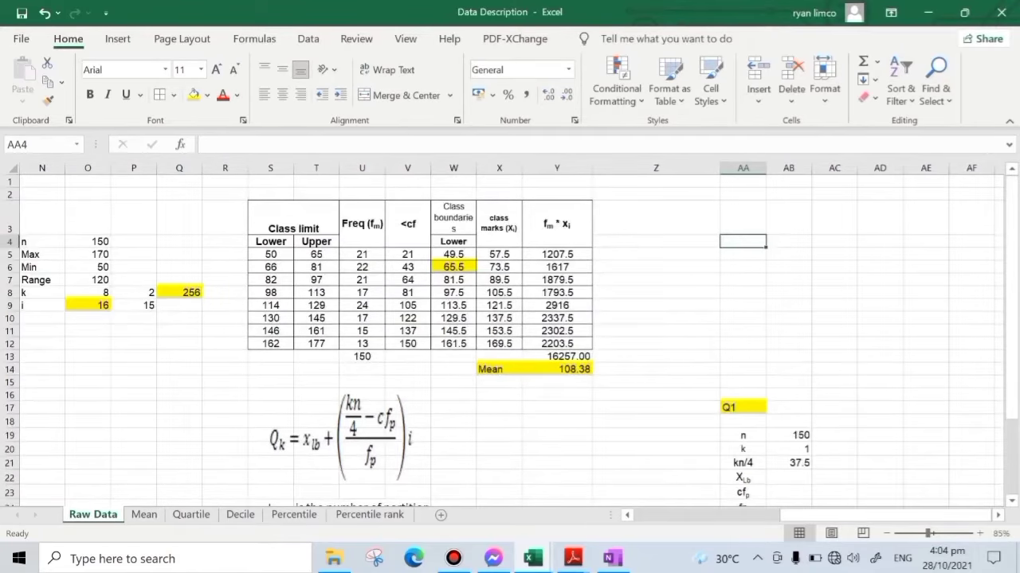
{"action": "left_click_drag", "start_coordinate": [453, 267], "coordinate": [271, 267]}
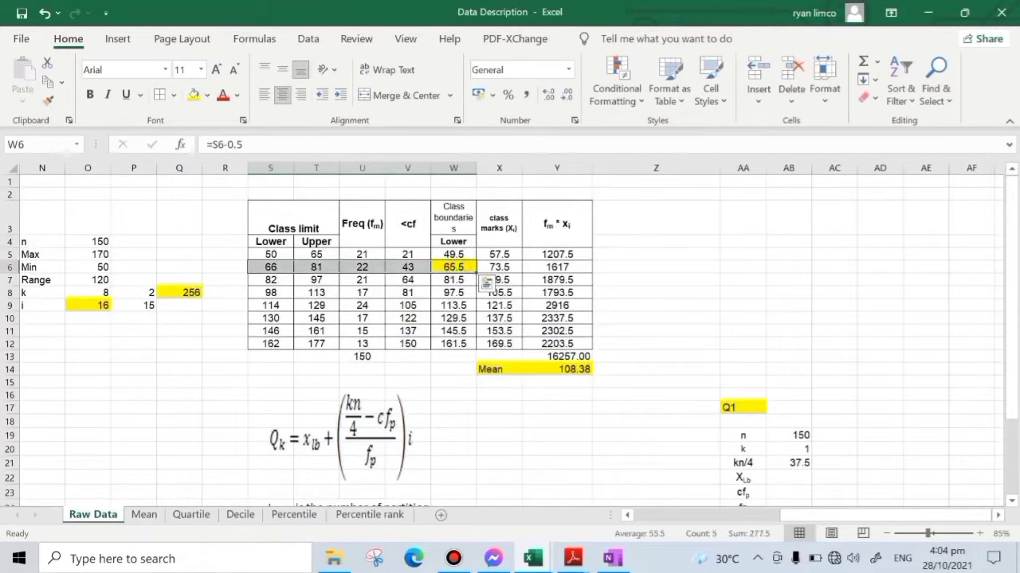
{"action": "left_click", "coordinate": [407, 254]}
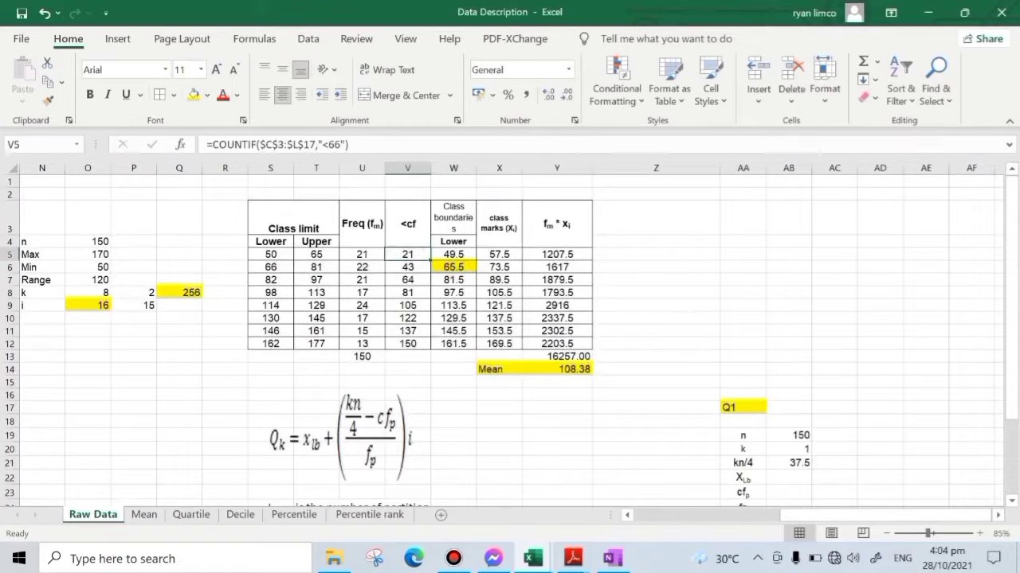
{"action": "left_click", "coordinate": [193, 95]}
{"action": "left_click", "coordinate": [673, 278]}
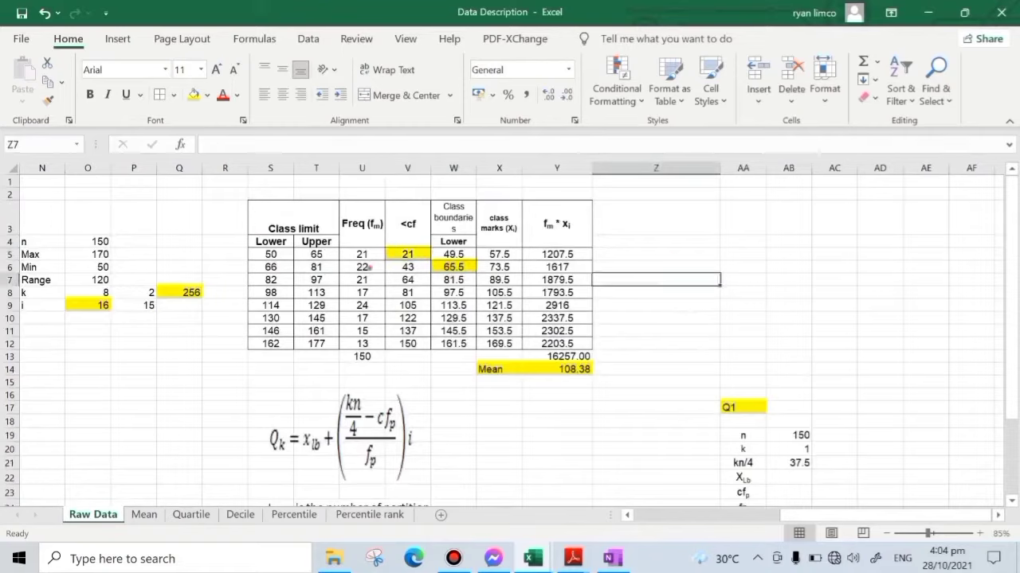
{"action": "left_click", "coordinate": [370, 267]}
{"action": "left_click", "coordinate": [194, 94]}
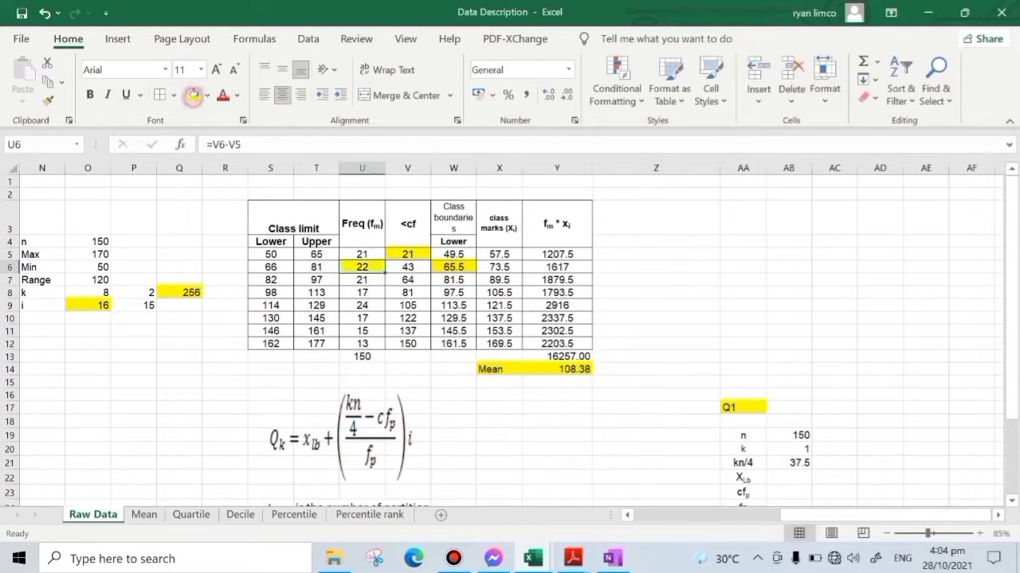
{"action": "left_click", "coordinate": [742, 279]}
- Link the XLb value in AB22 to the highlighted lower class boundary with =W6
{"action": "scroll", "coordinate": [742, 280], "scroll_direction": "down", "scroll_amount": 1}
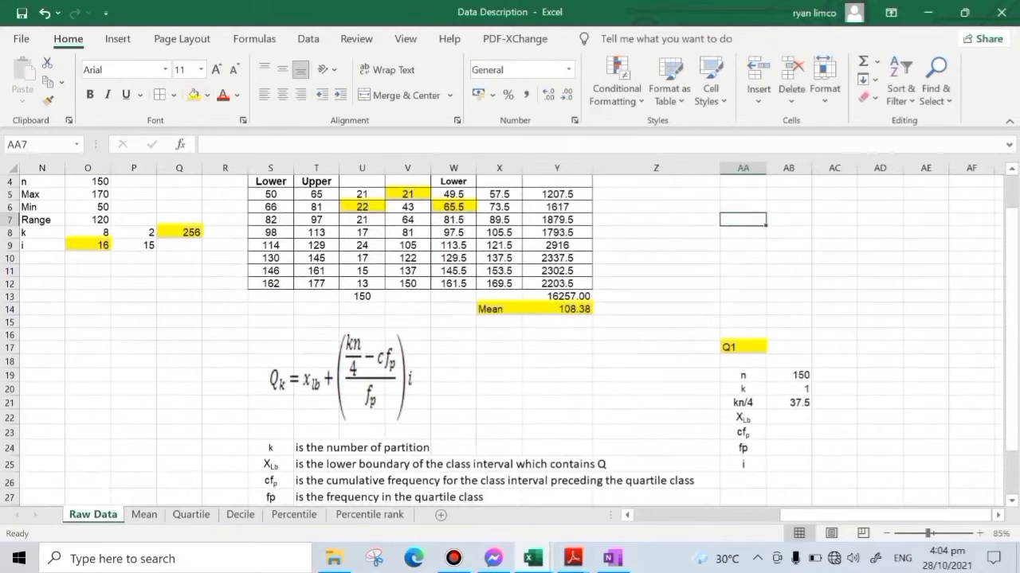
{"action": "left_click", "coordinate": [788, 417]}
{"action": "type", "text": "="}
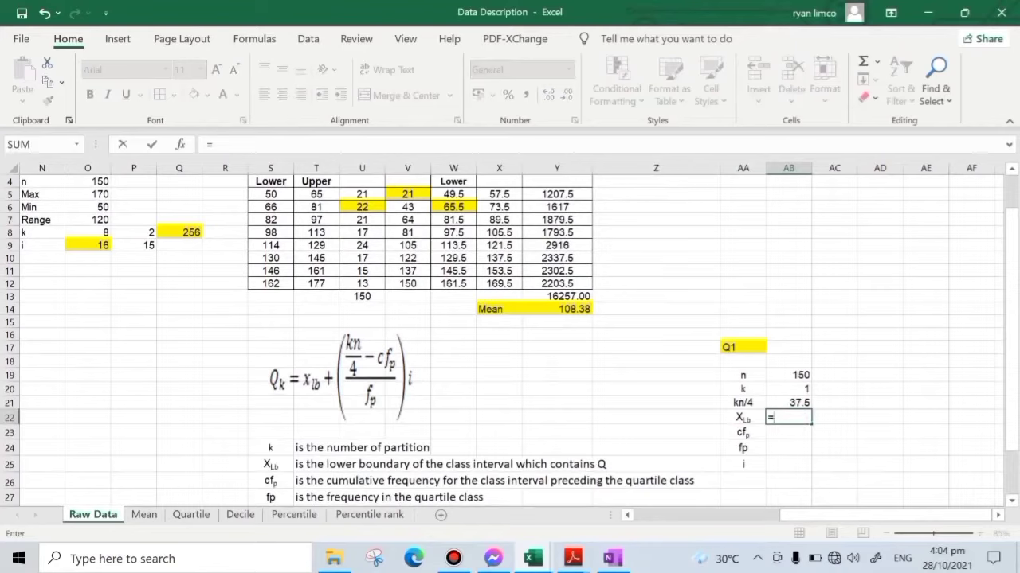
{"action": "left_click", "coordinate": [453, 207]}
{"action": "key", "text": "Return"}
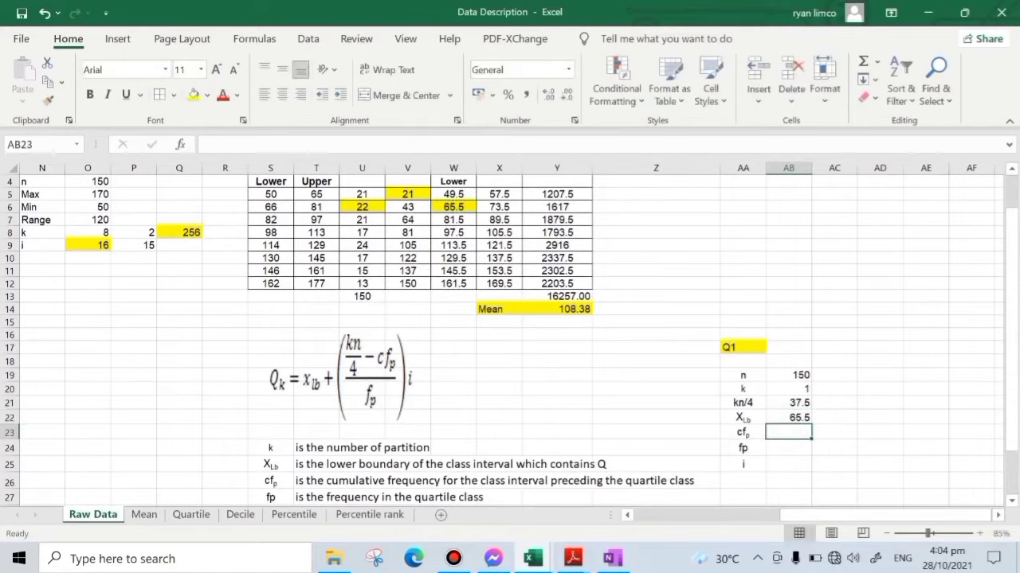
- Link cfp in AB23 to the preceding cumulative frequency with =V5 and fp in AB24 to the quartile class frequency with =U6
{"action": "type", "text": "="}
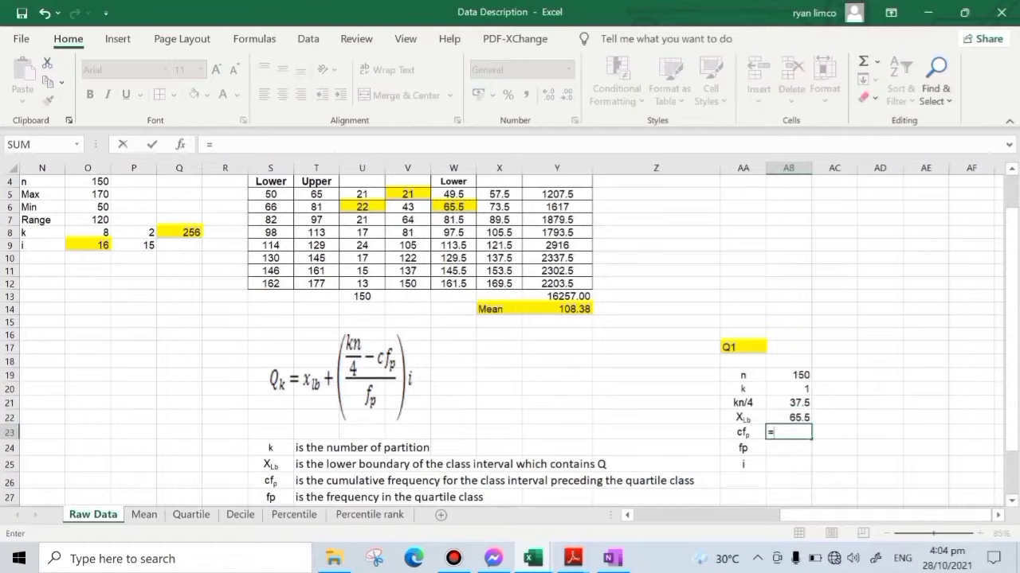
{"action": "left_click", "coordinate": [407, 194]}
{"action": "key", "text": "Return"}
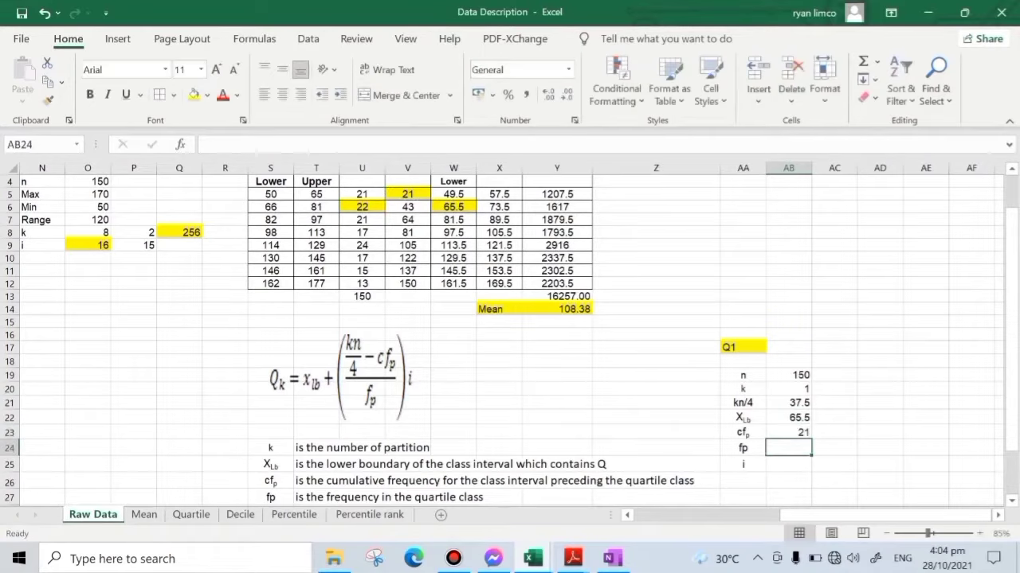
{"action": "type", "text": "="}
{"action": "left_click", "coordinate": [362, 207]}
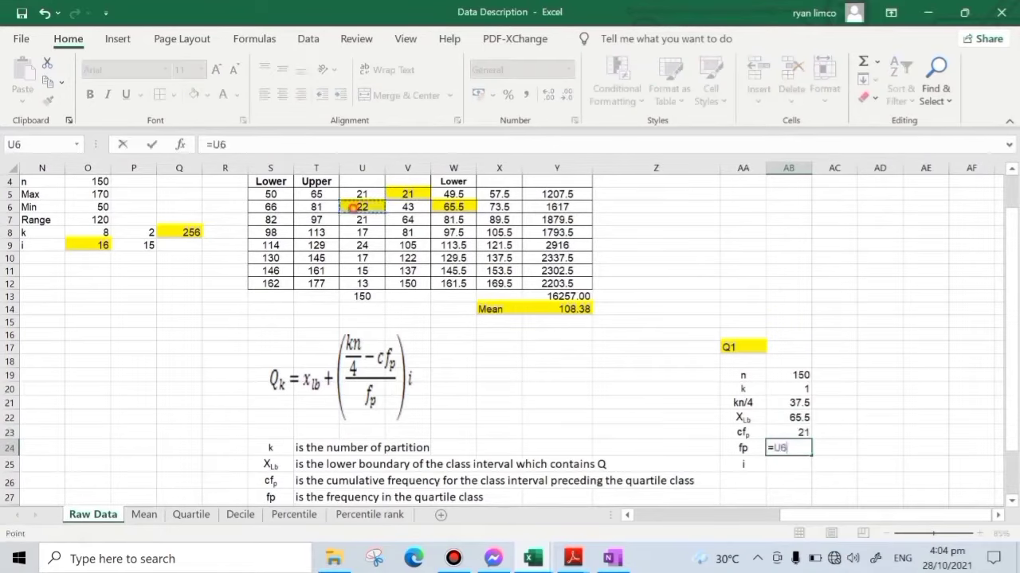
{"action": "key", "text": "Return"}
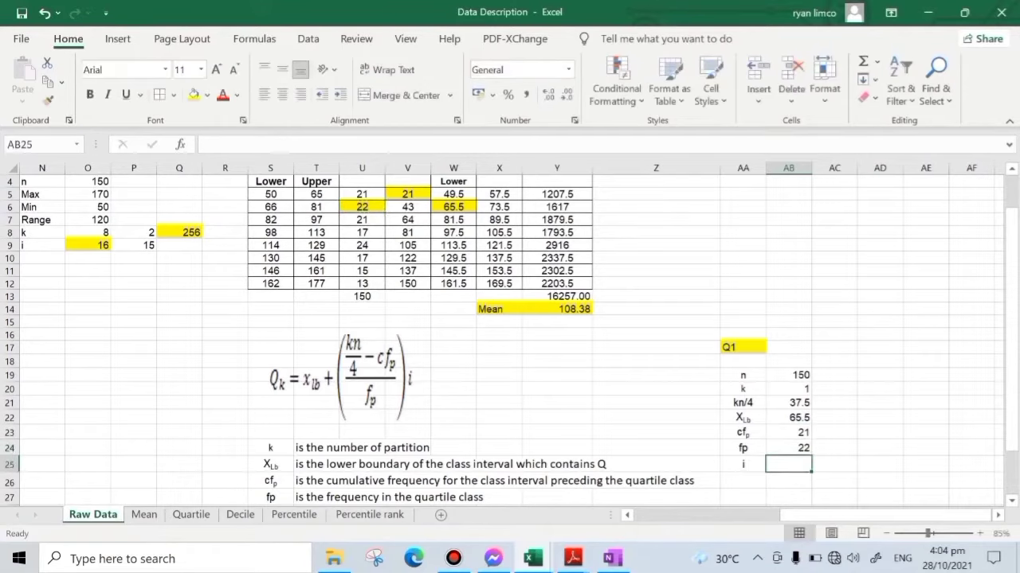
- Check the class width in O9 and enter 16 as the value of i in AB25
{"action": "left_click_drag", "start_coordinate": [868, 516], "coordinate": [805, 515]}
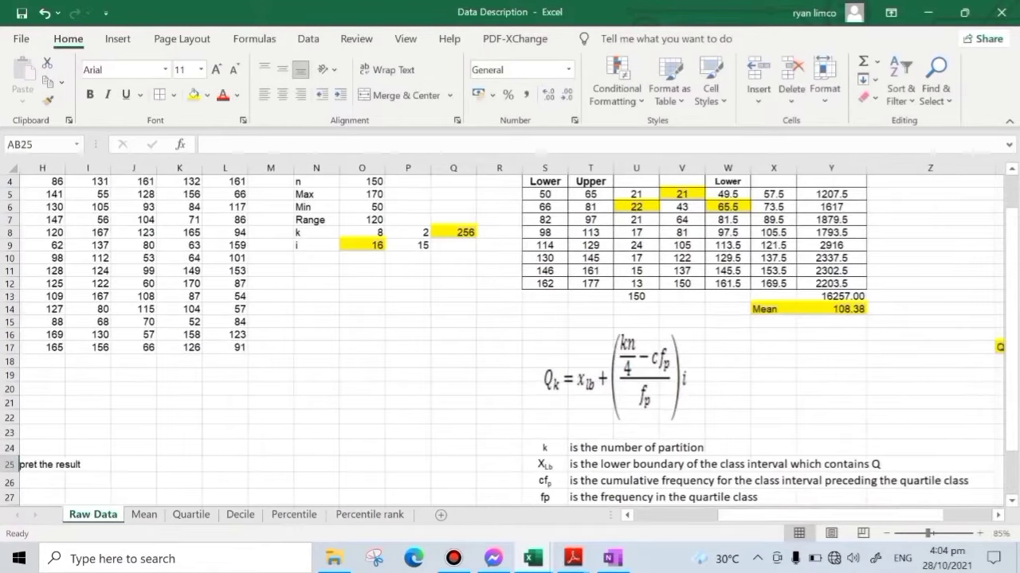
{"action": "scroll", "coordinate": [510, 343], "scroll_direction": "up", "scroll_amount": 1}
{"action": "left_click", "coordinate": [366, 305]}
{"action": "scroll", "coordinate": [478, 342], "scroll_direction": "down", "scroll_amount": 2}
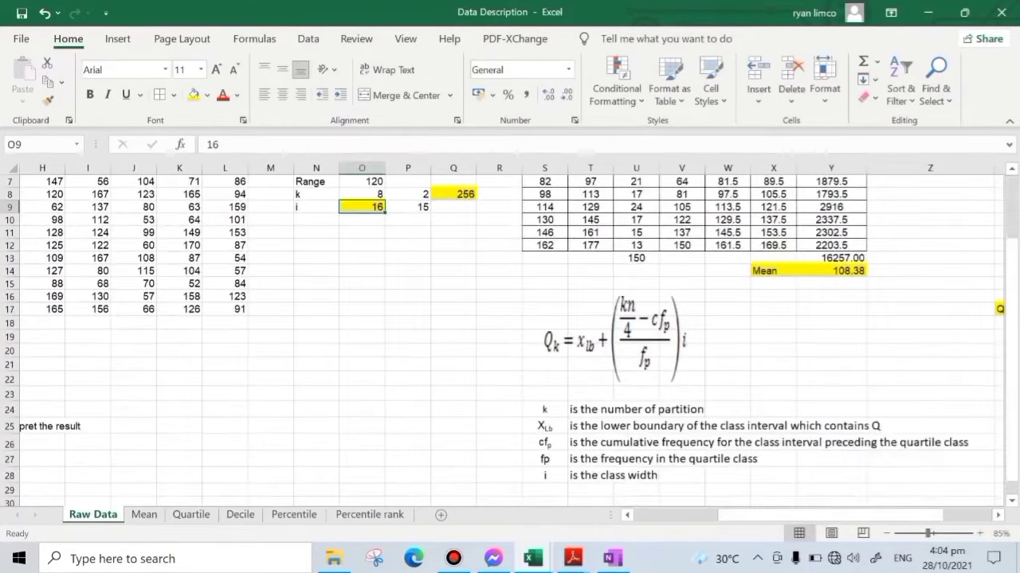
{"action": "left_click_drag", "start_coordinate": [802, 516], "coordinate": [849, 517]}
{"action": "left_click", "coordinate": [879, 427]}
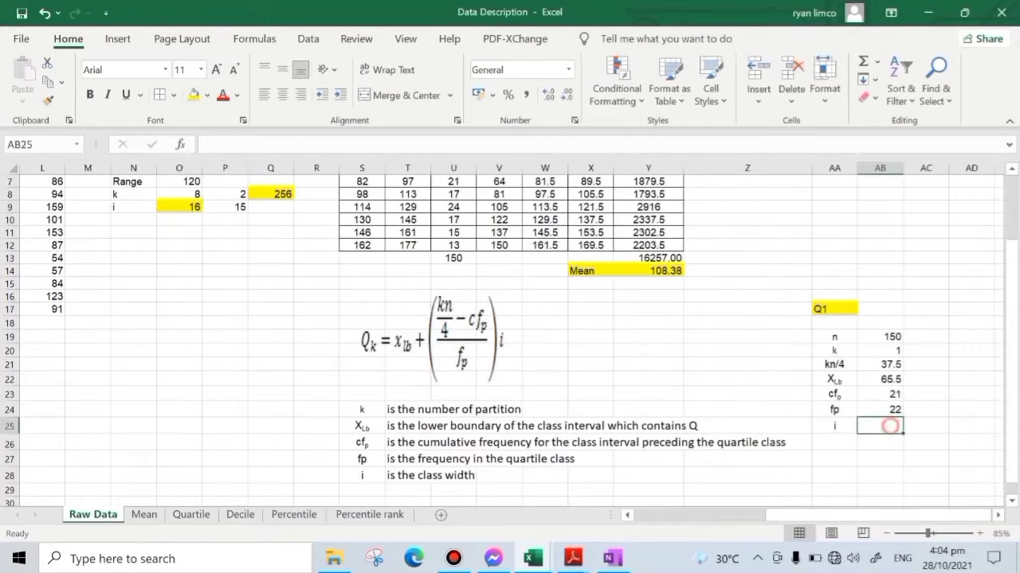
{"action": "type", "text": "16"}
{"action": "key", "text": "Return"}
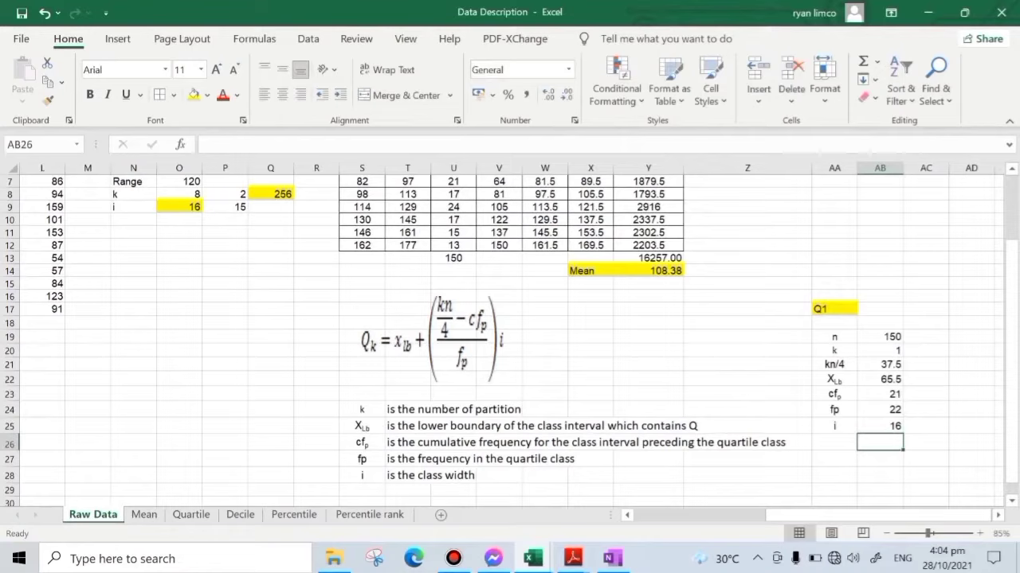
- Highlight AB27 in yellow and compute Q1 in it with the formula =AB22+((AB21-AB23)/AB24)*AB25
{"action": "left_click", "coordinate": [880, 459]}
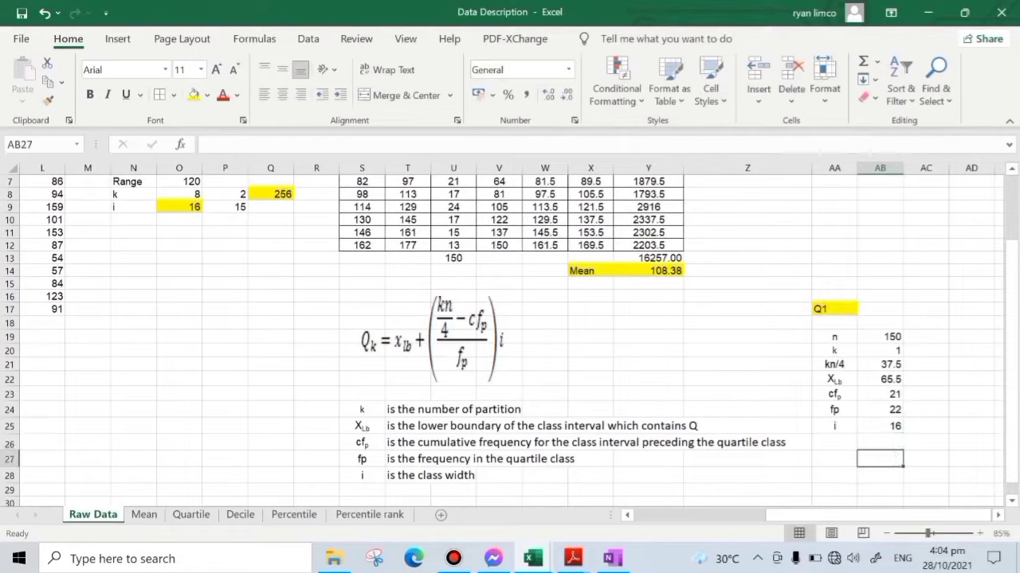
{"action": "left_click", "coordinate": [193, 95]}
{"action": "type", "text": "="}
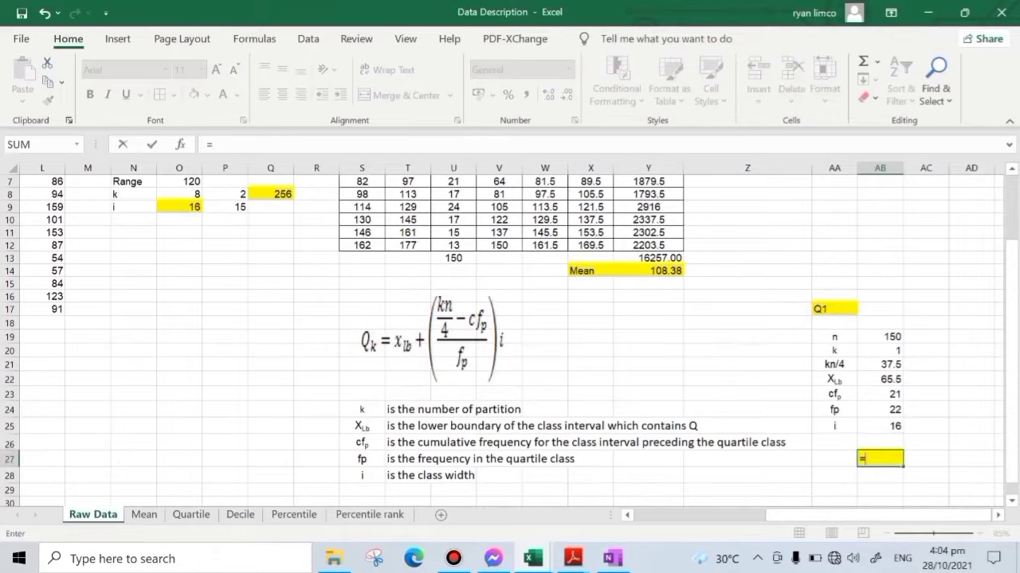
{"action": "left_click", "coordinate": [884, 380]}
{"action": "type", "text": "+("}
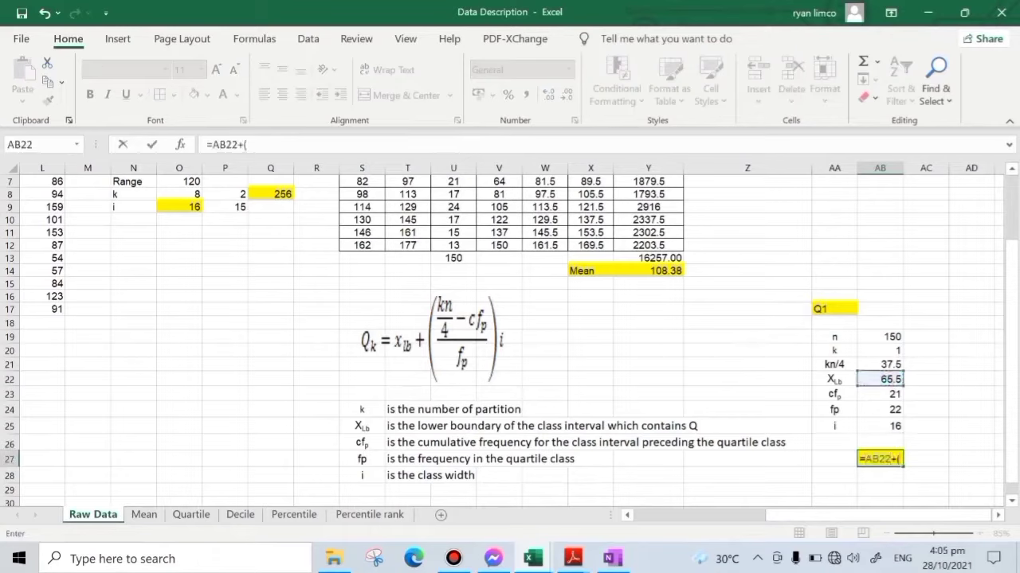
{"action": "left_click", "coordinate": [889, 364]}
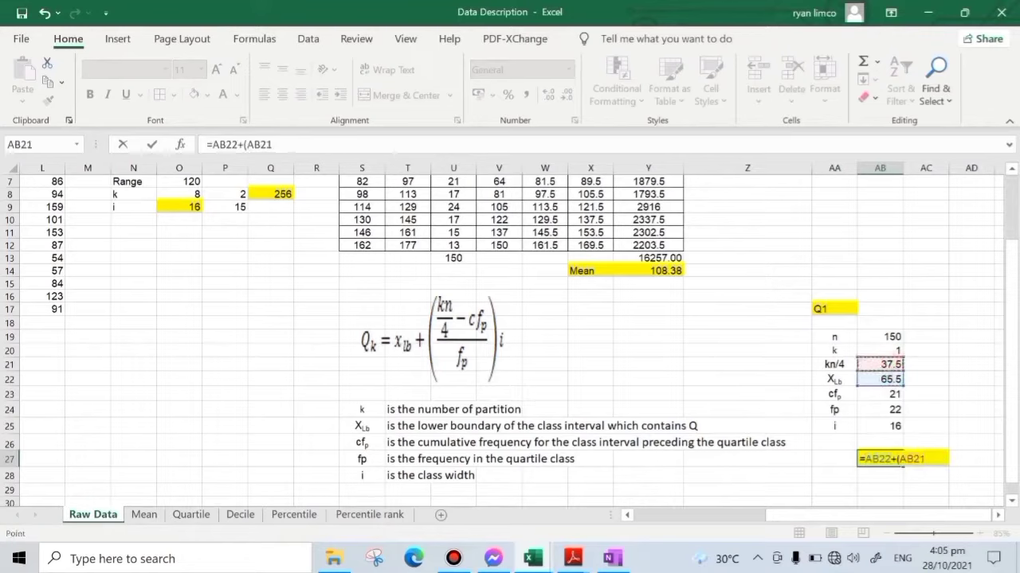
{"action": "type", "text": "-"}
{"action": "left_click", "coordinate": [898, 459]}
{"action": "type", "text": "("}
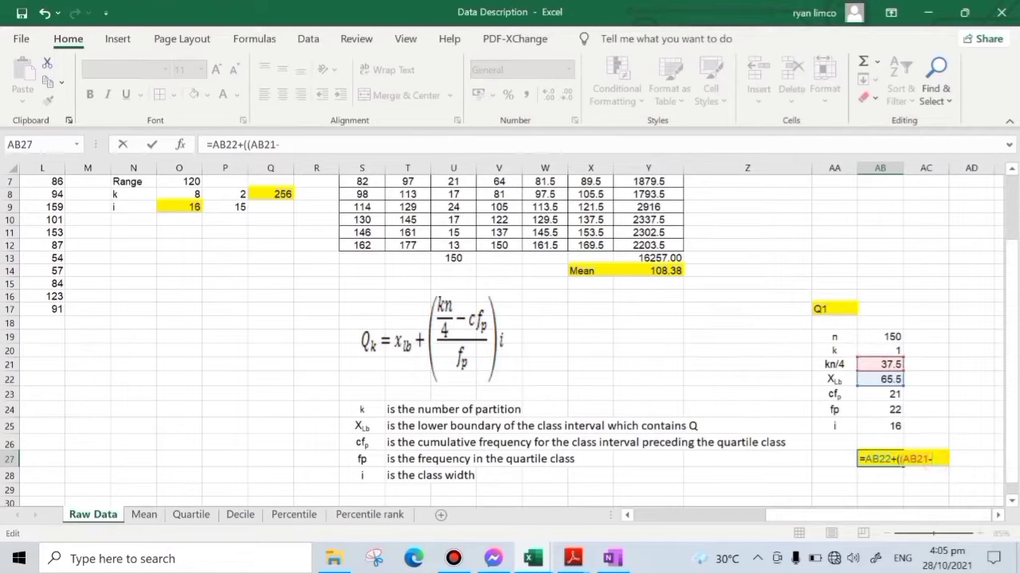
{"action": "left_click", "coordinate": [886, 396]}
{"action": "type", "text": ")/"}
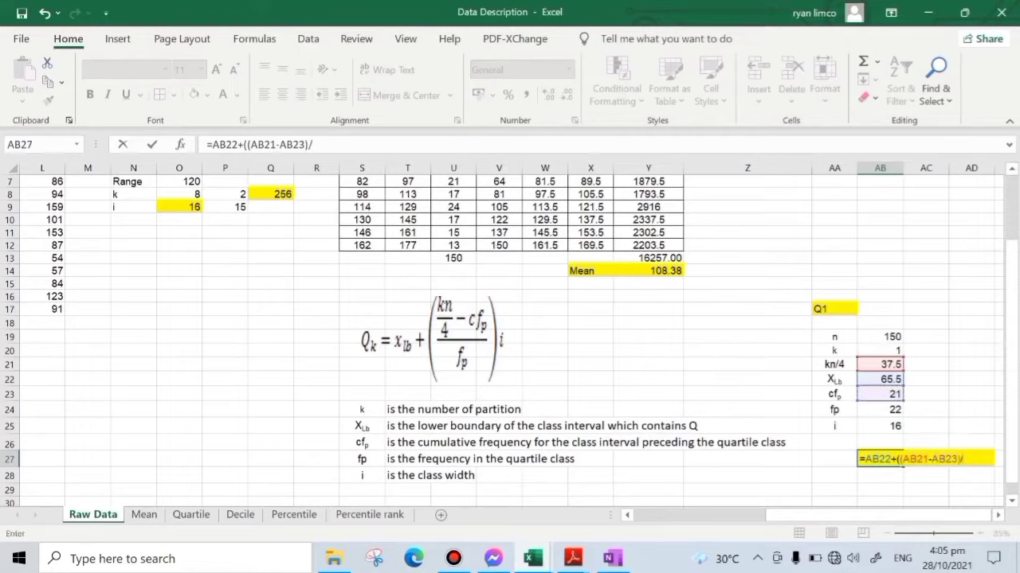
{"action": "left_click", "coordinate": [884, 409]}
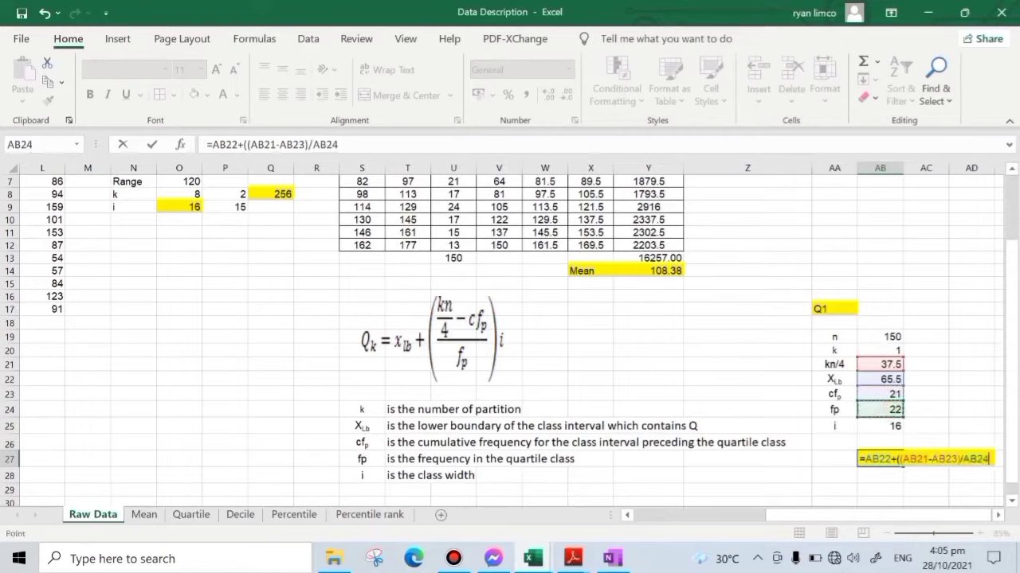
{"action": "type", "text": ")*"}
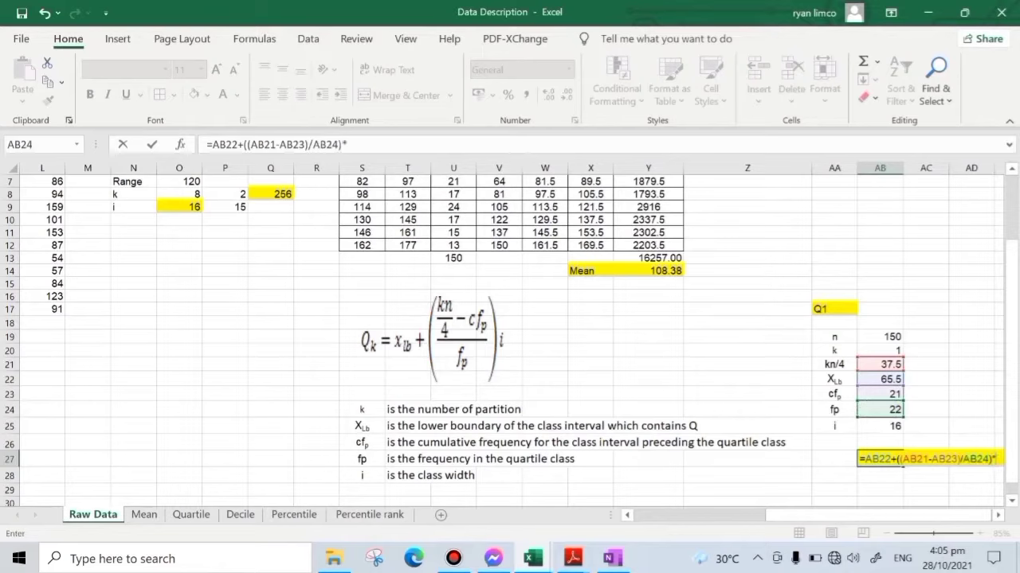
{"action": "left_click", "coordinate": [884, 426]}
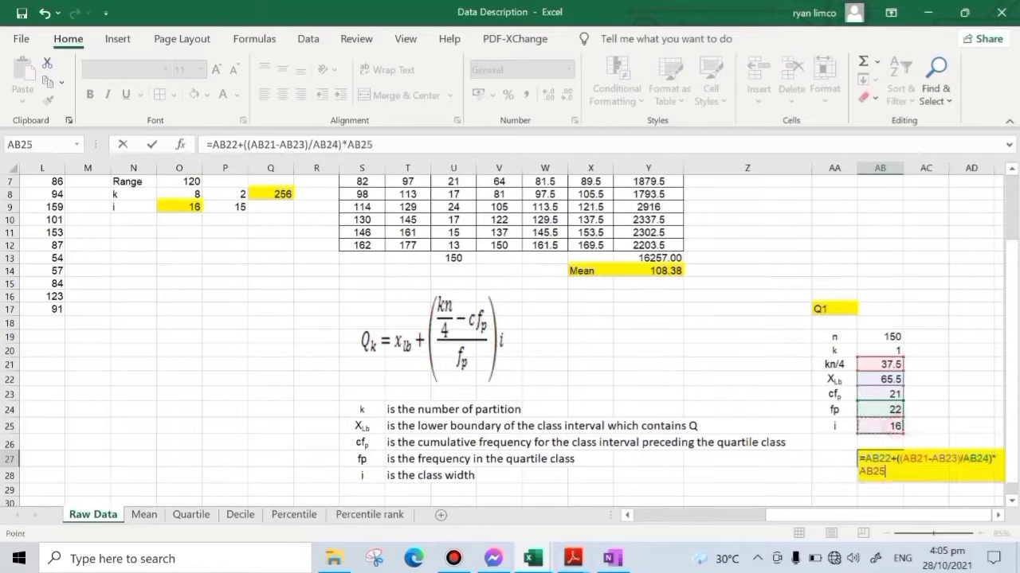
{"action": "key", "text": "Return"}
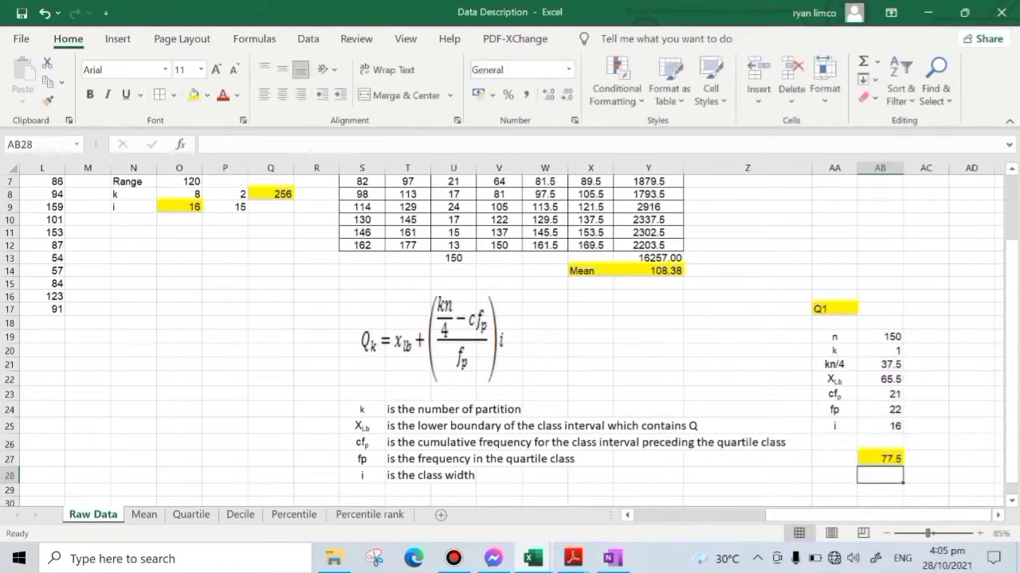
{"action": "scroll", "coordinate": [510, 335], "scroll_direction": "up", "scroll_amount": 2}
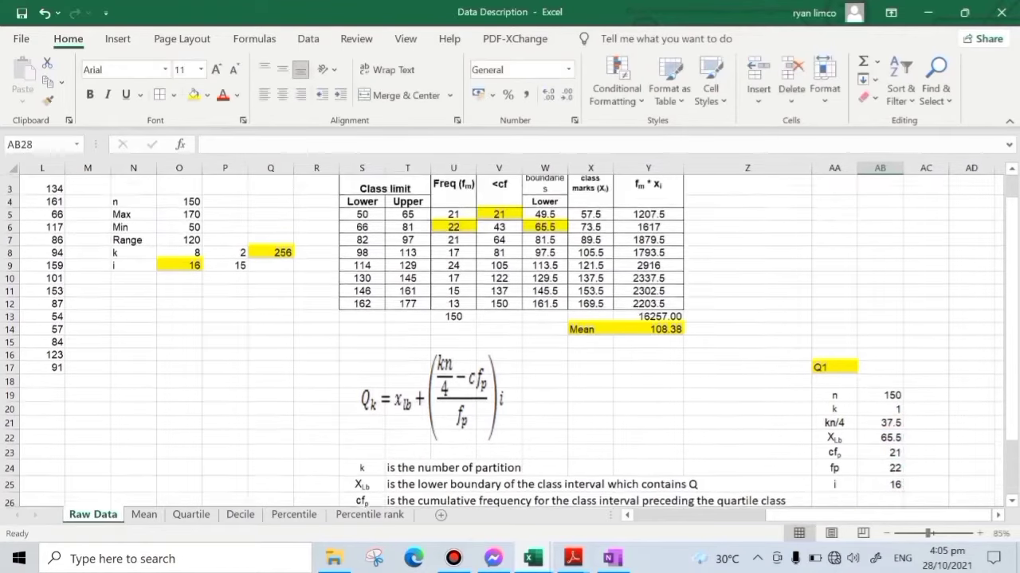
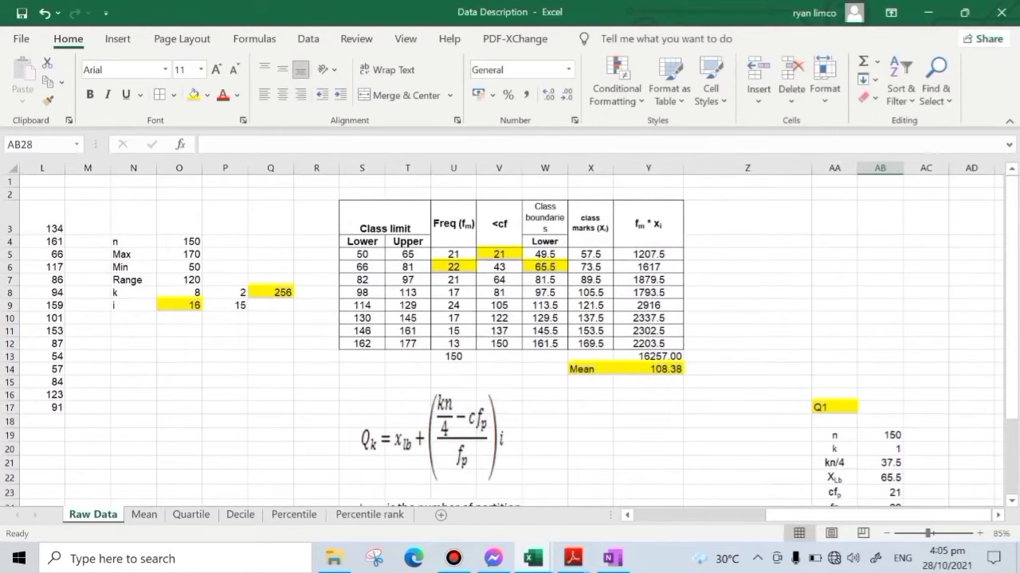
- Add the label Q2 in AC17 beside the Q1 work and highlight it in yellow
{"action": "left_click_drag", "start_coordinate": [368, 267], "coordinate": [406, 269]}
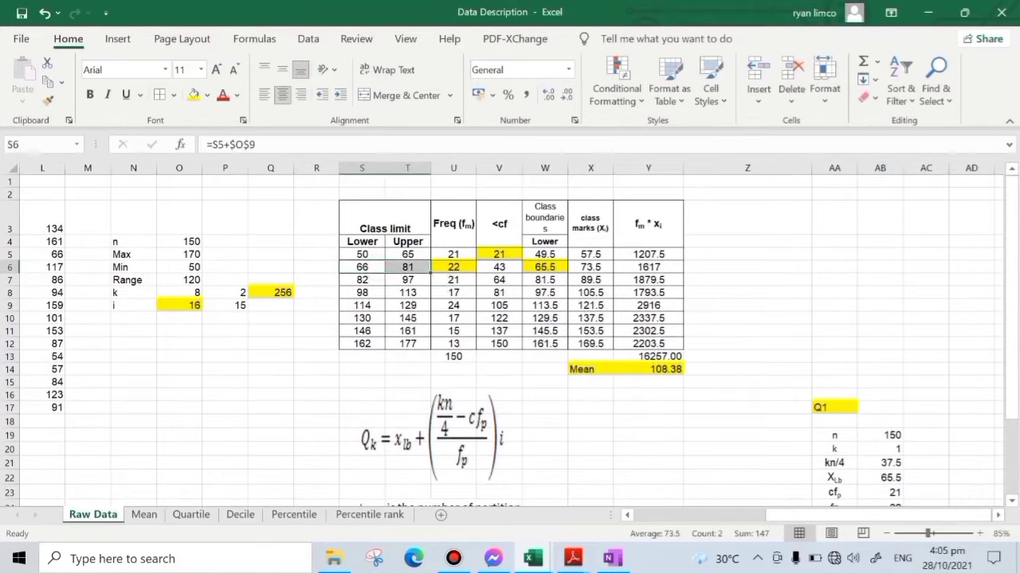
{"action": "scroll", "coordinate": [828, 527], "scroll_direction": "down", "scroll_amount": 1}
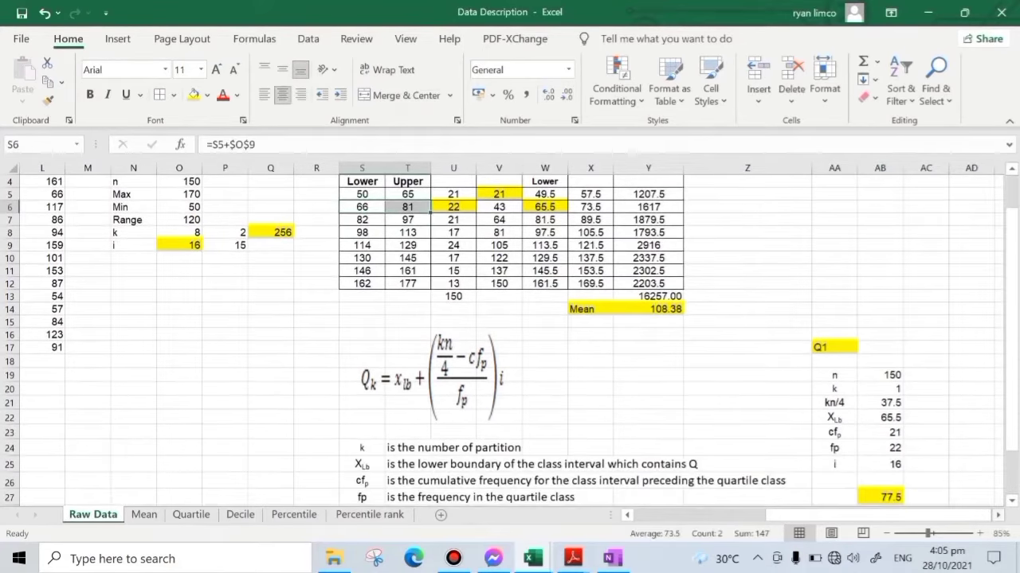
{"action": "left_click", "coordinate": [998, 516]}
{"action": "left_click", "coordinate": [998, 515]}
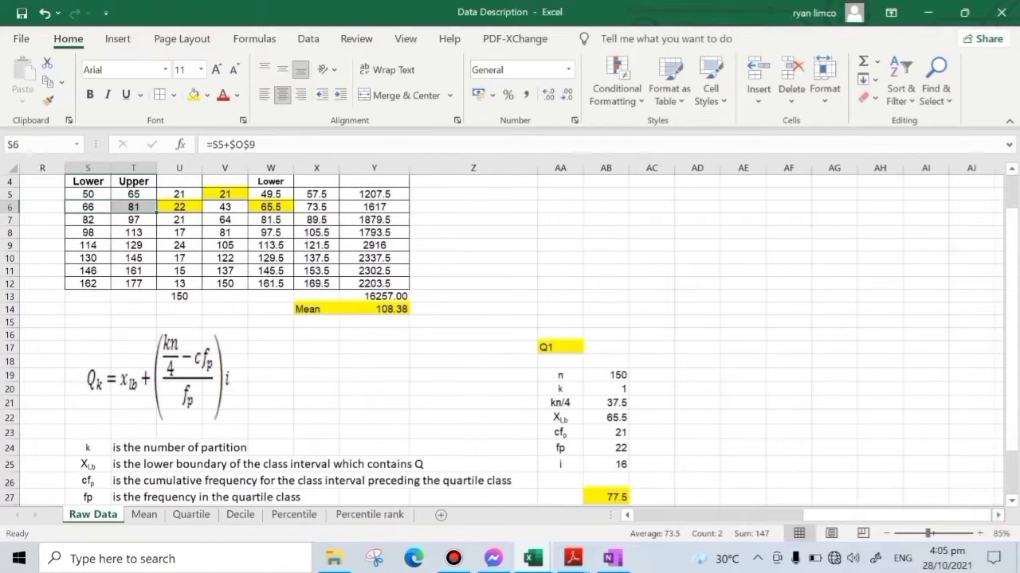
{"action": "left_click", "coordinate": [697, 347]}
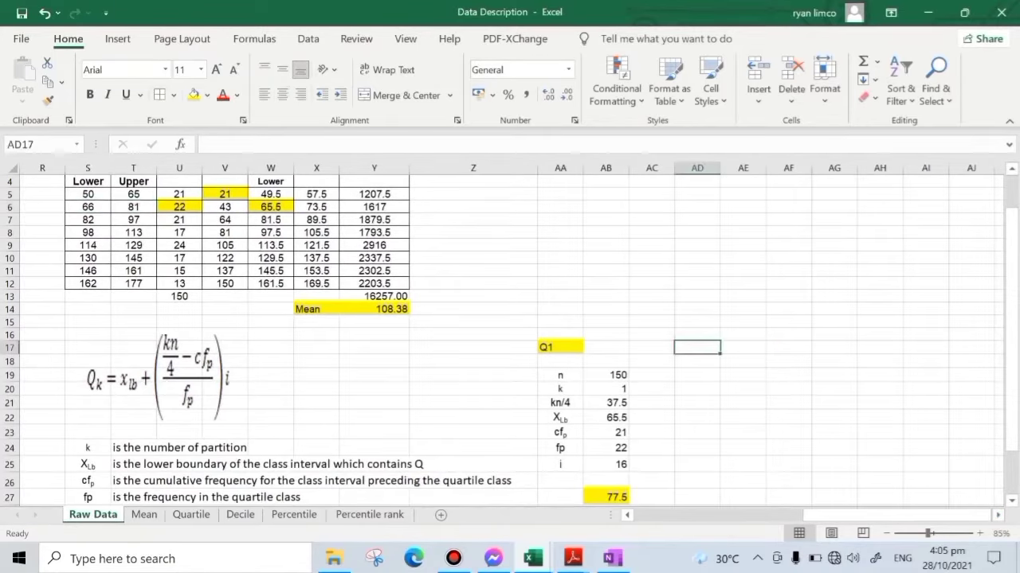
{"action": "left_click", "coordinate": [652, 348]}
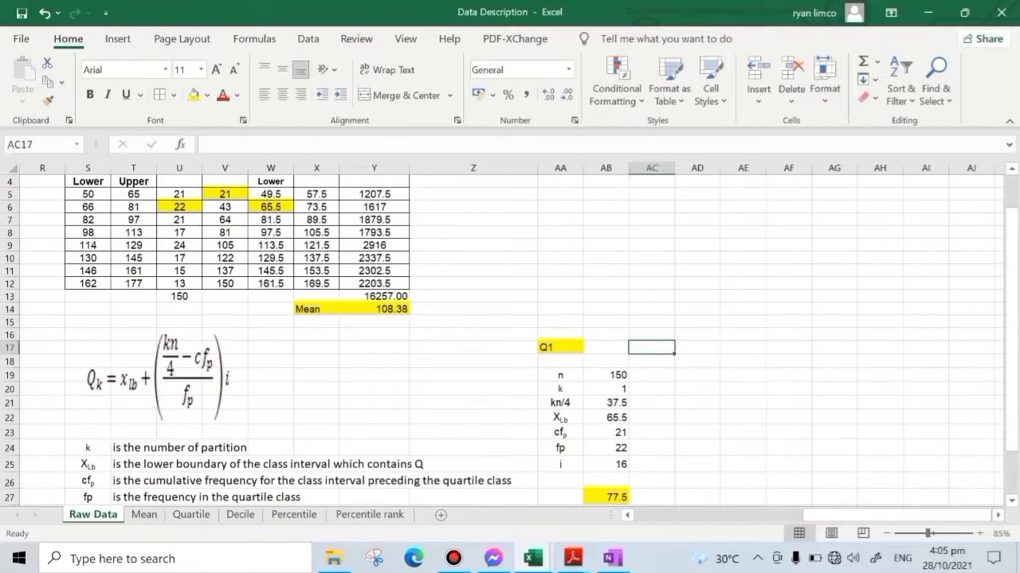
{"action": "type", "text": "Q2"}
{"action": "key", "text": "Return"}
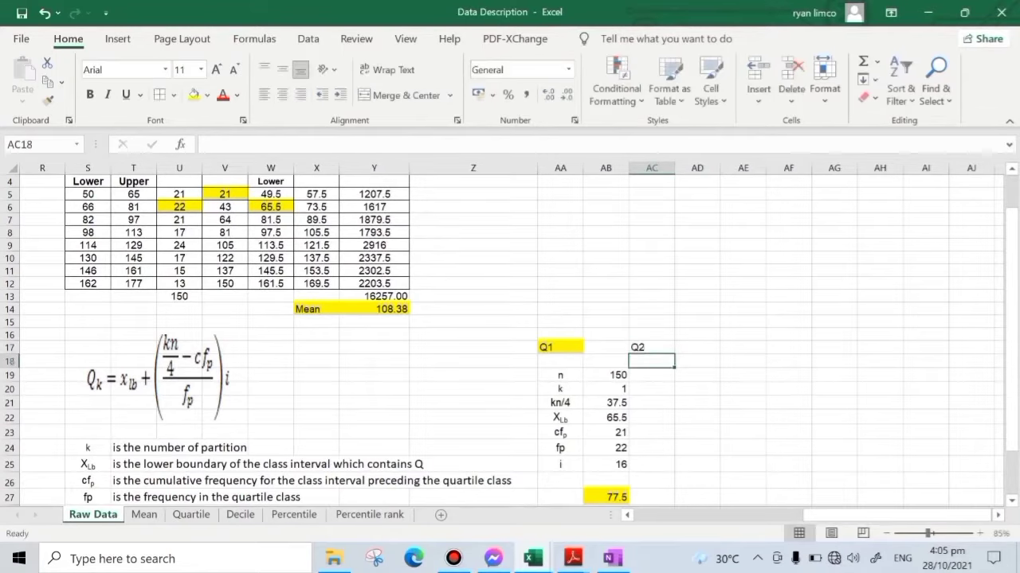
{"action": "left_click", "coordinate": [652, 347]}
{"action": "left_click", "coordinate": [193, 94]}
{"action": "left_click", "coordinate": [822, 322]}
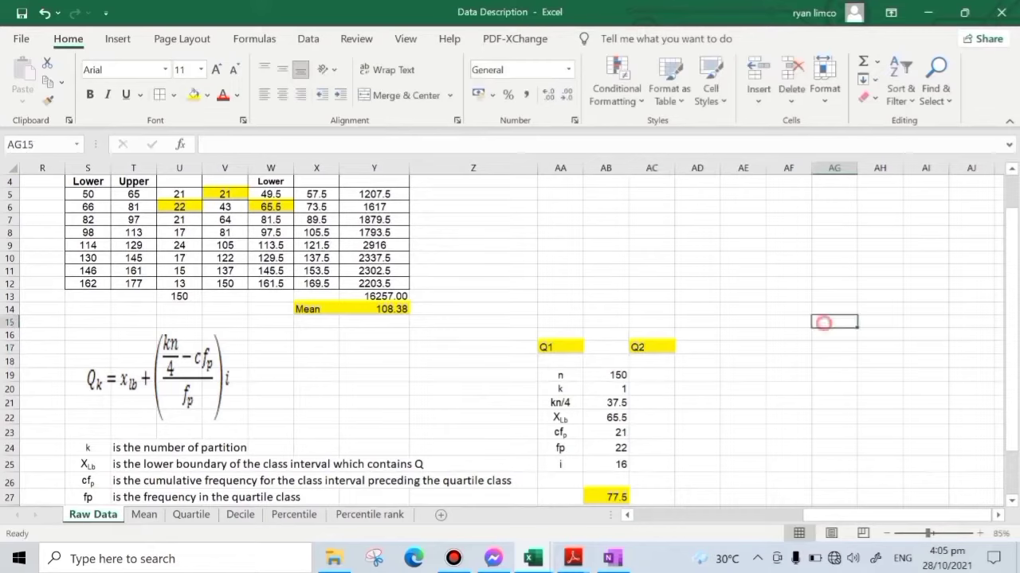
- Enter 150 as n in AC19 and 2 as k in AC20 for the Q2 computation
{"action": "left_click", "coordinate": [668, 374]}
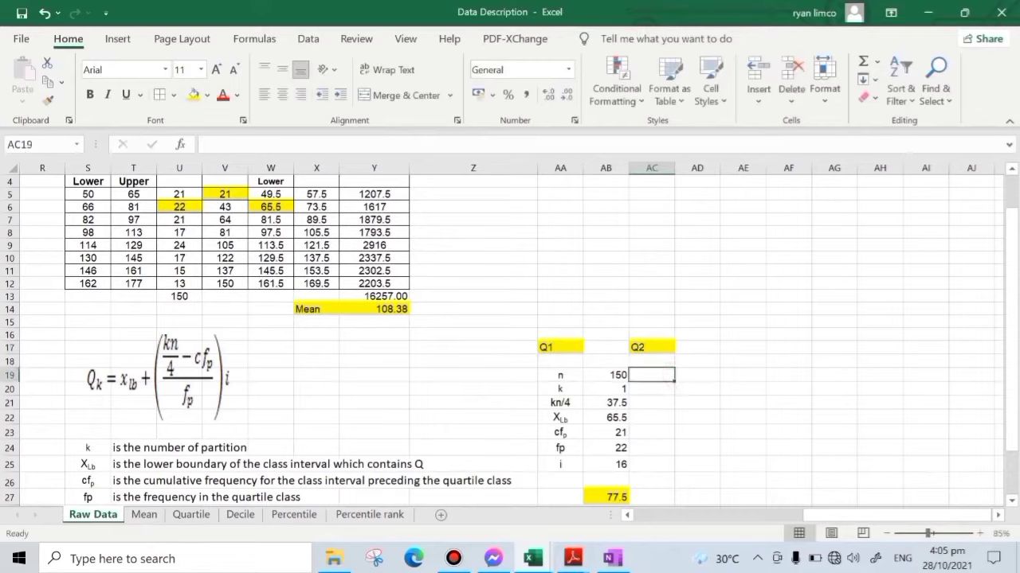
{"action": "left_click", "coordinate": [616, 375]}
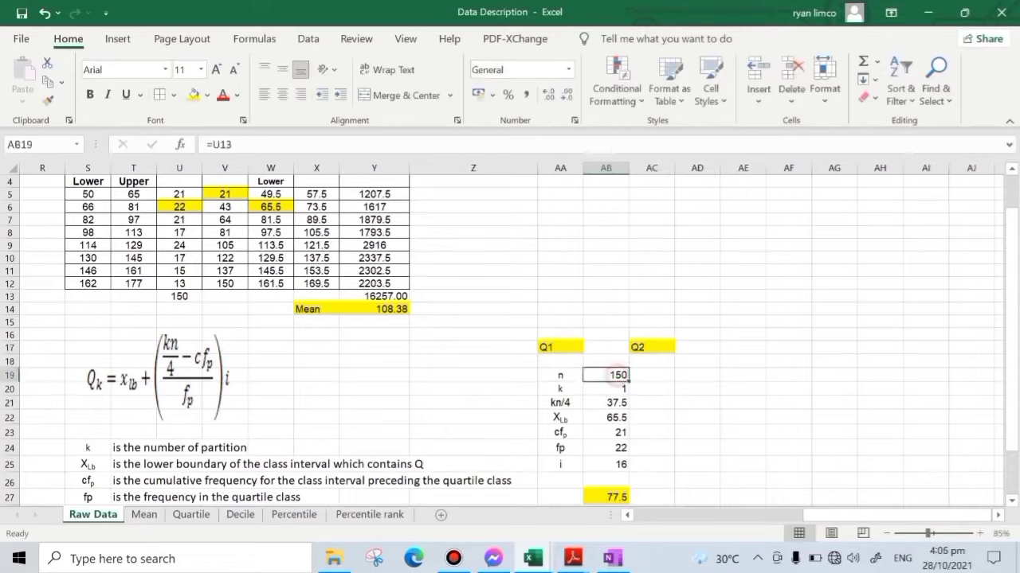
{"action": "left_click", "coordinate": [655, 376]}
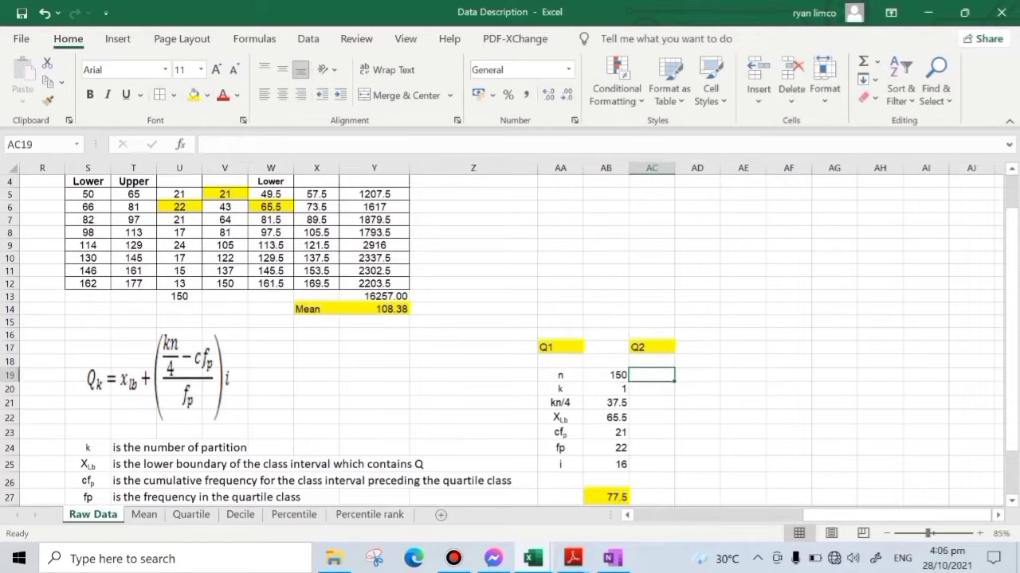
{"action": "type", "text": "150"}
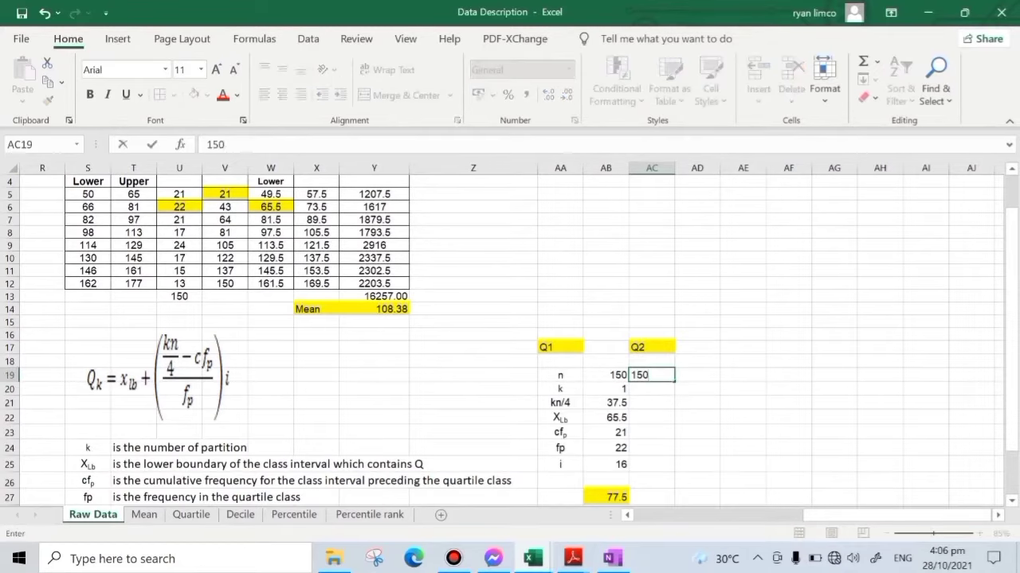
{"action": "key", "text": "Return"}
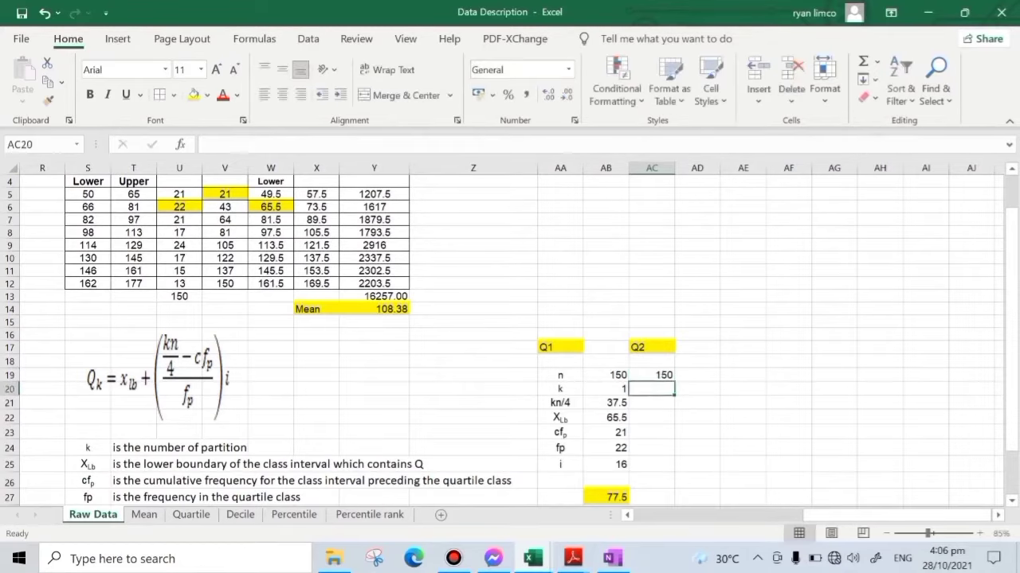
{"action": "type", "text": "2"}
{"action": "key", "text": "Return"}
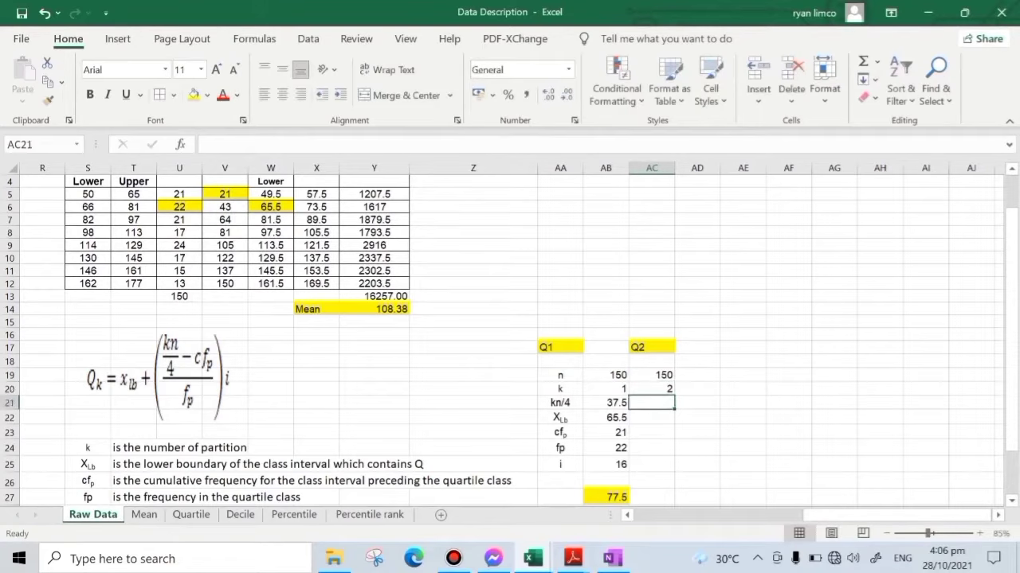
- Compute kn/4 for Q2 in AC21 with the formula =AC20*AC19/4
{"action": "type", "text": "="}
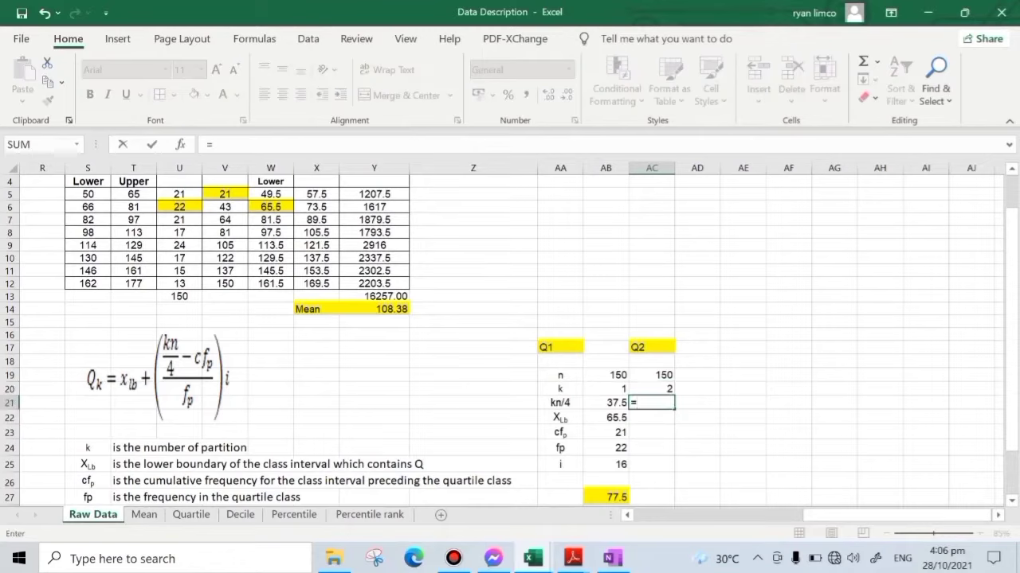
{"action": "key", "text": "Up"}
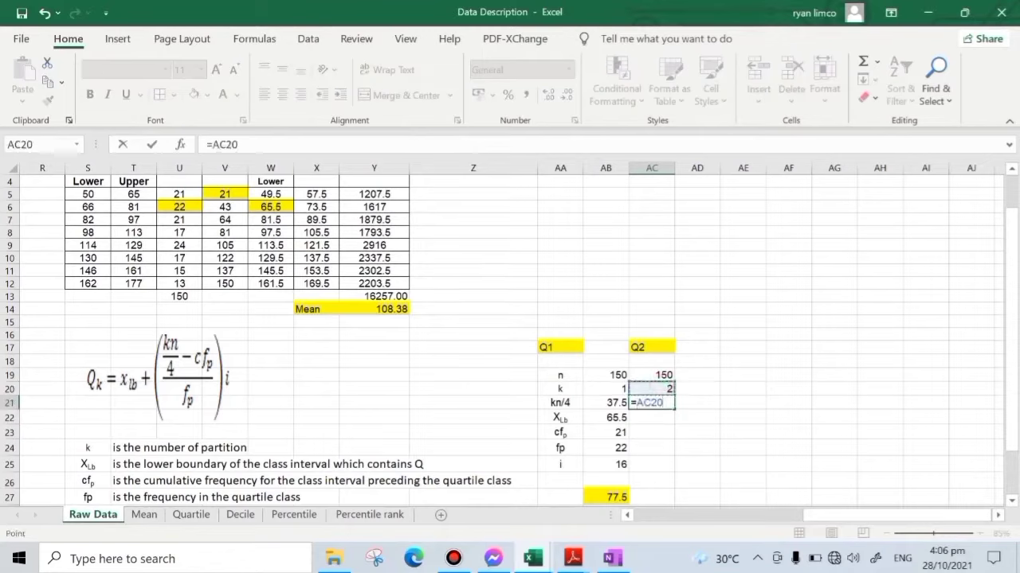
{"action": "type", "text": "*"}
{"action": "key", "text": "Up"}
{"action": "key", "text": "Up"}
{"action": "type", "text": "/4"}
{"action": "key", "text": "Return"}
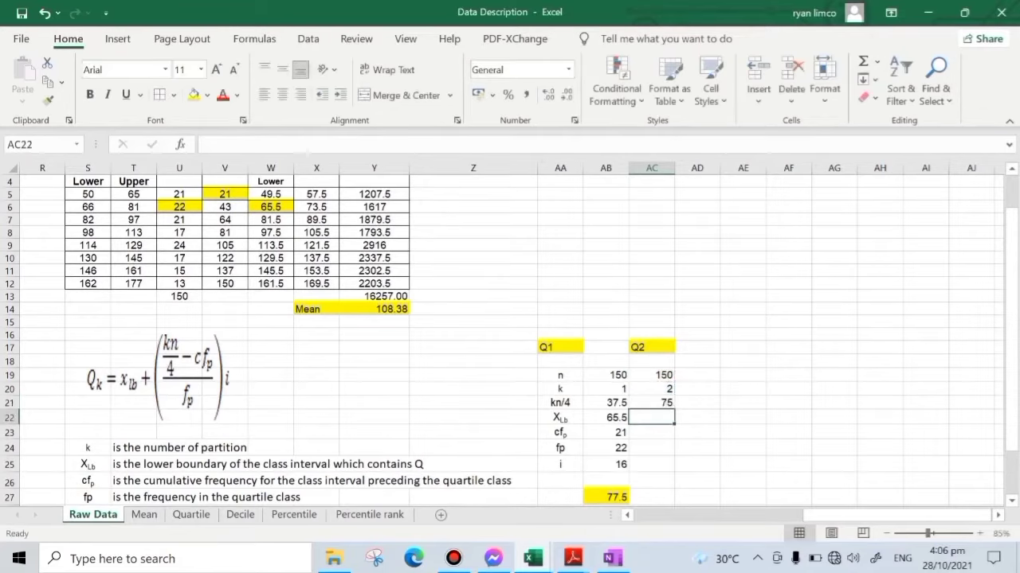
- Highlight the Q2 class's lower boundary W8, preceding cumulative frequency V7 and class frequency U8 in light blue
{"action": "left_click", "coordinate": [234, 232]}
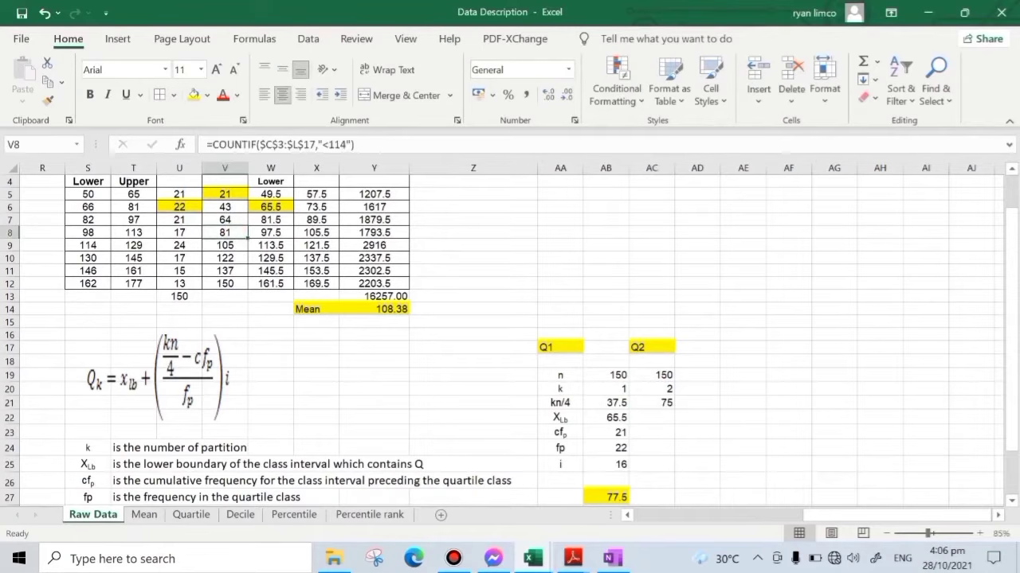
{"action": "scroll", "coordinate": [235, 232], "scroll_direction": "up", "scroll_amount": 2}
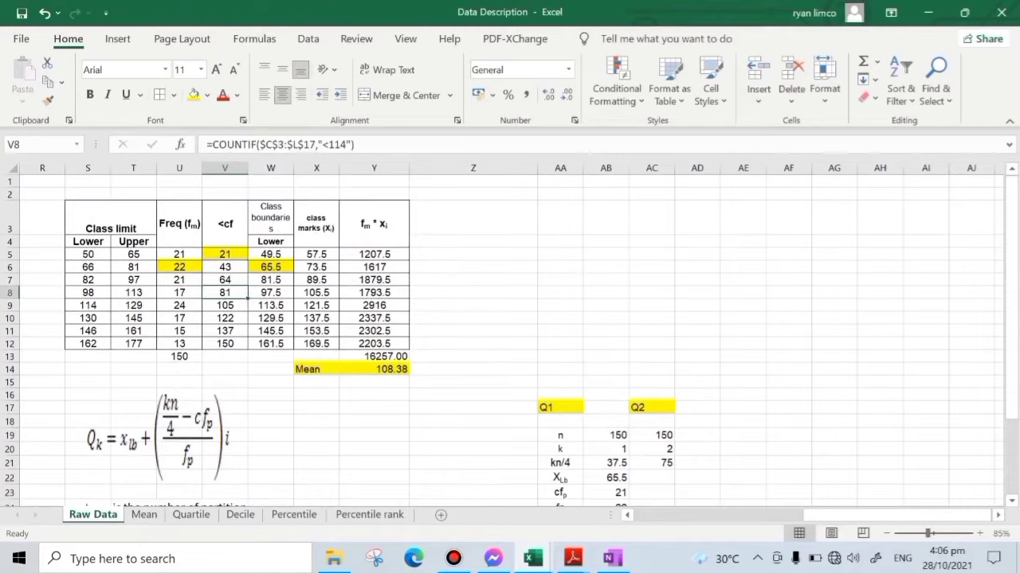
{"action": "left_click", "coordinate": [286, 297]}
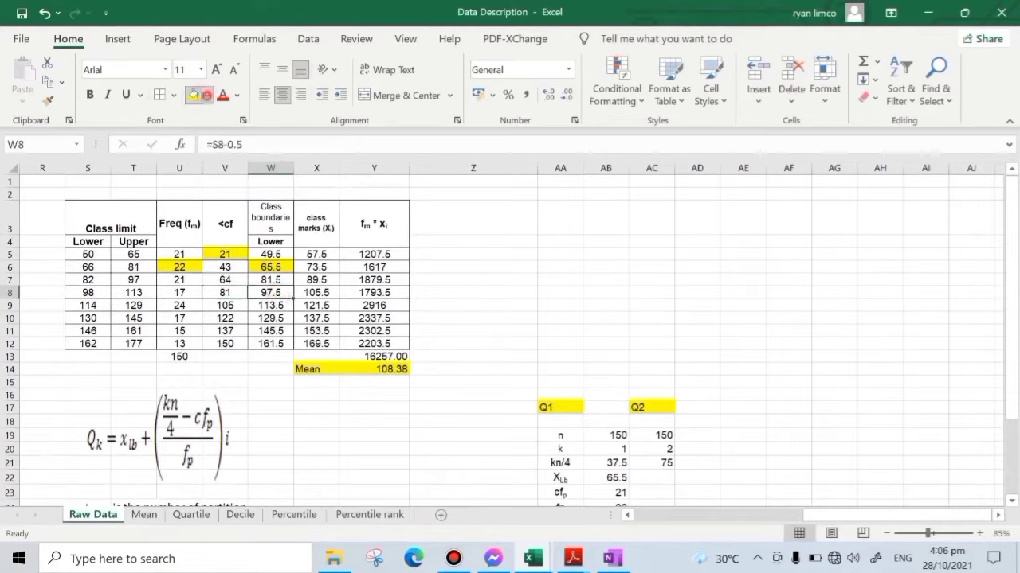
{"action": "left_click", "coordinate": [207, 94]}
{"action": "left_click", "coordinate": [249, 156]}
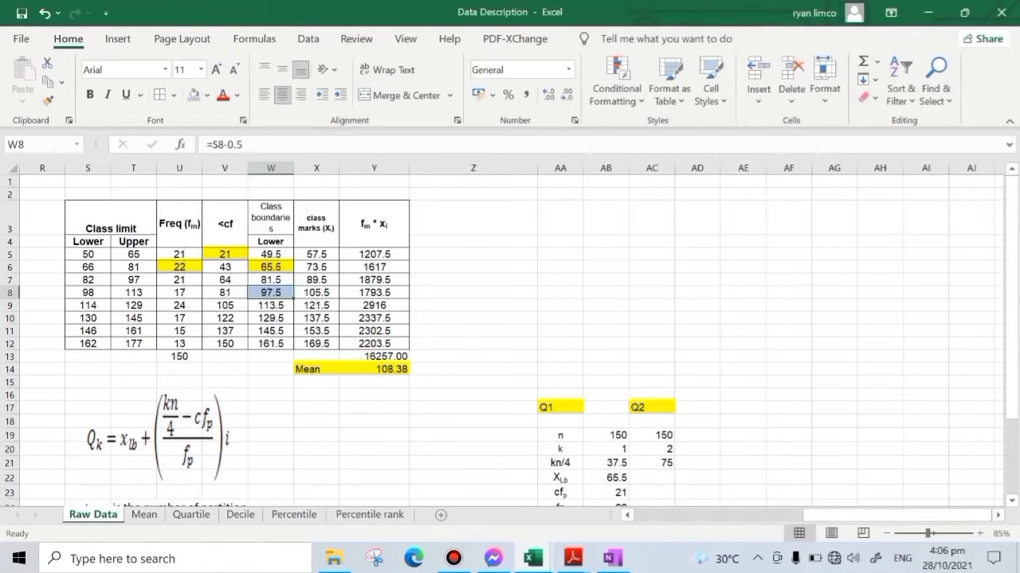
{"action": "left_click", "coordinate": [243, 281]}
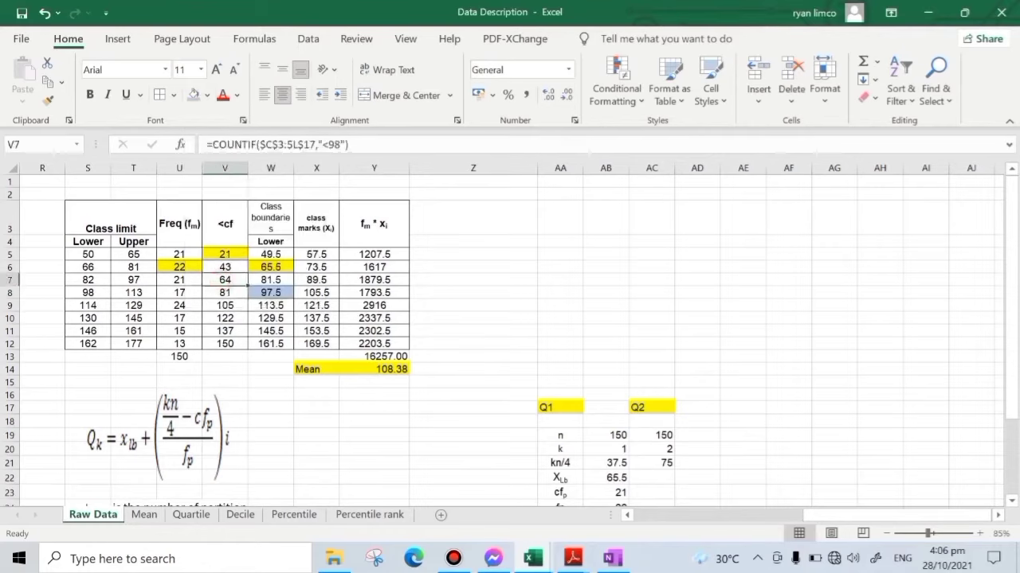
{"action": "left_click", "coordinate": [194, 94]}
{"action": "left_click", "coordinate": [190, 292]}
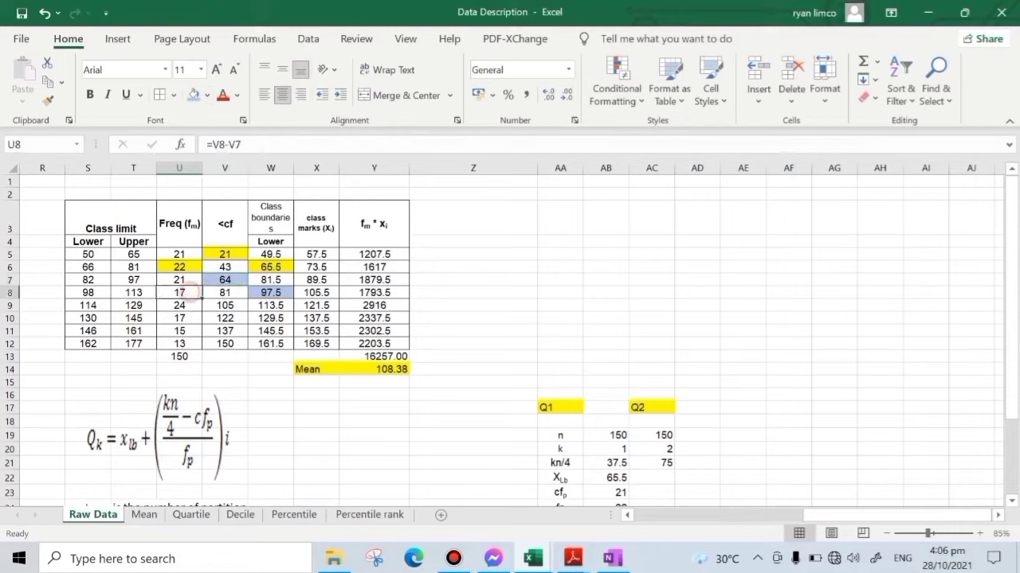
{"action": "left_click", "coordinate": [192, 94]}
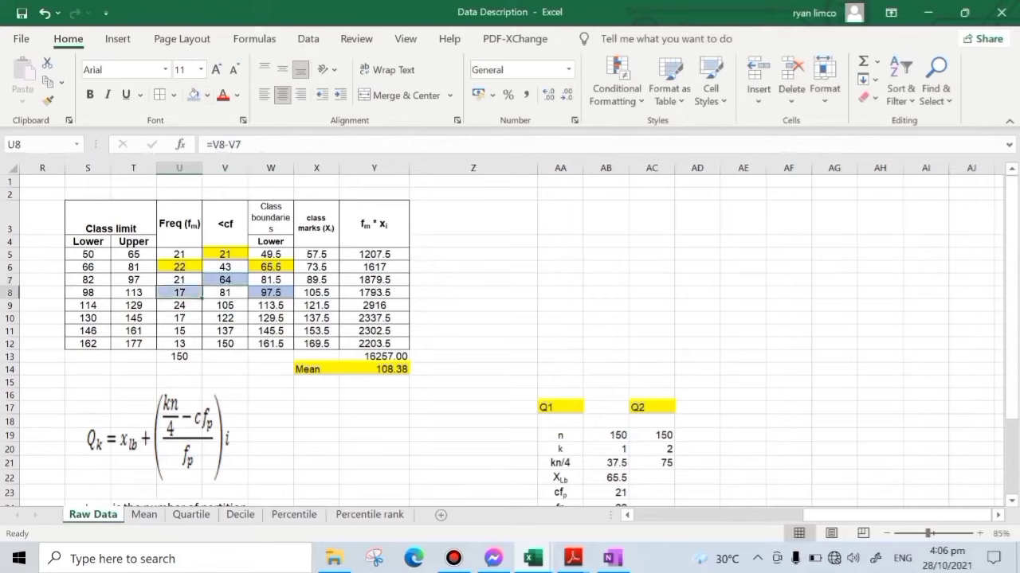
- Link the Q2 XLb in AC22 to the lower class boundary with =W8 and cfp in AC23 to the preceding cumulative frequency with =V7
{"action": "scroll", "coordinate": [516, 293], "scroll_direction": "down", "scroll_amount": 1}
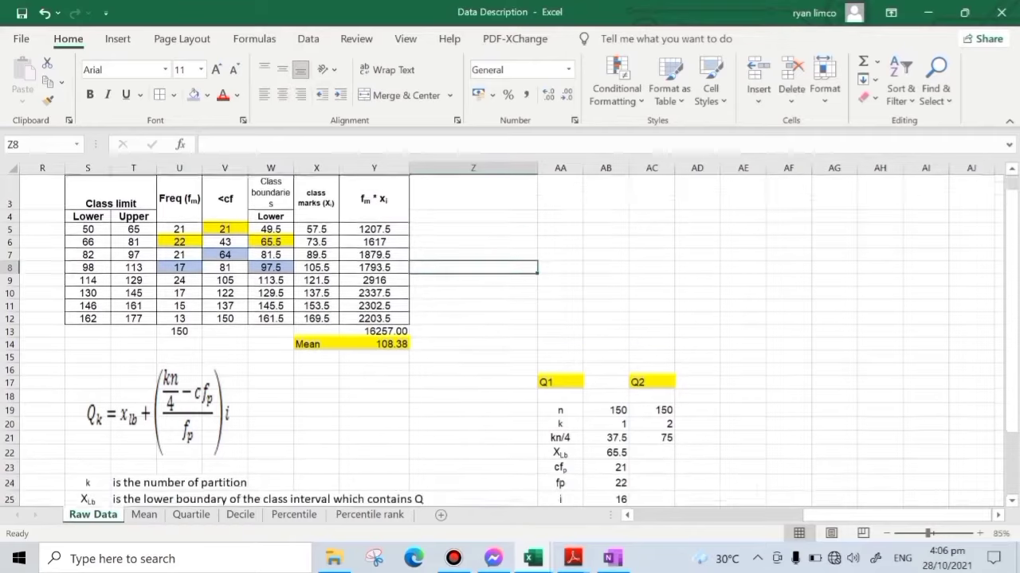
{"action": "left_click", "coordinate": [659, 420]}
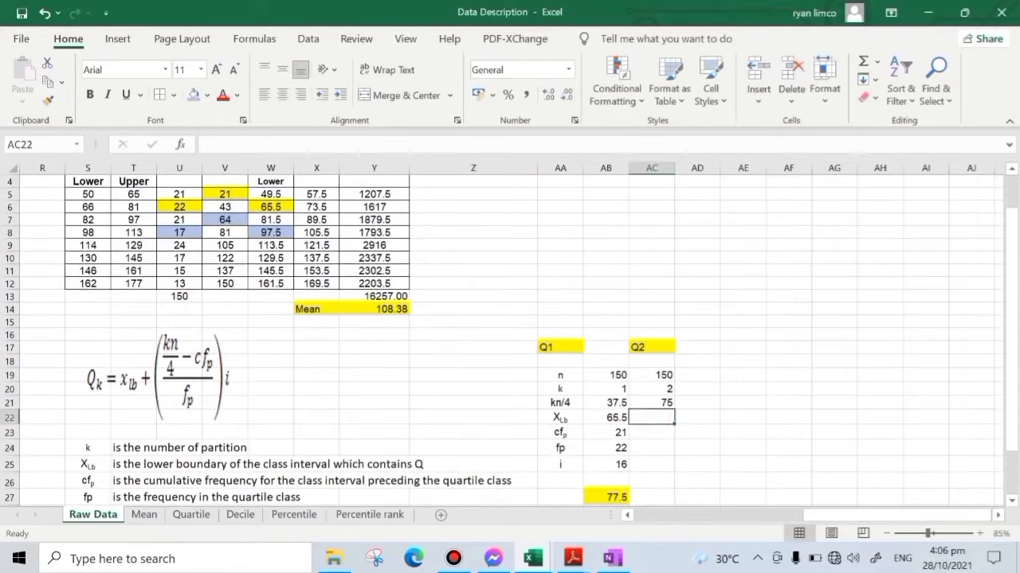
{"action": "type", "text": "="}
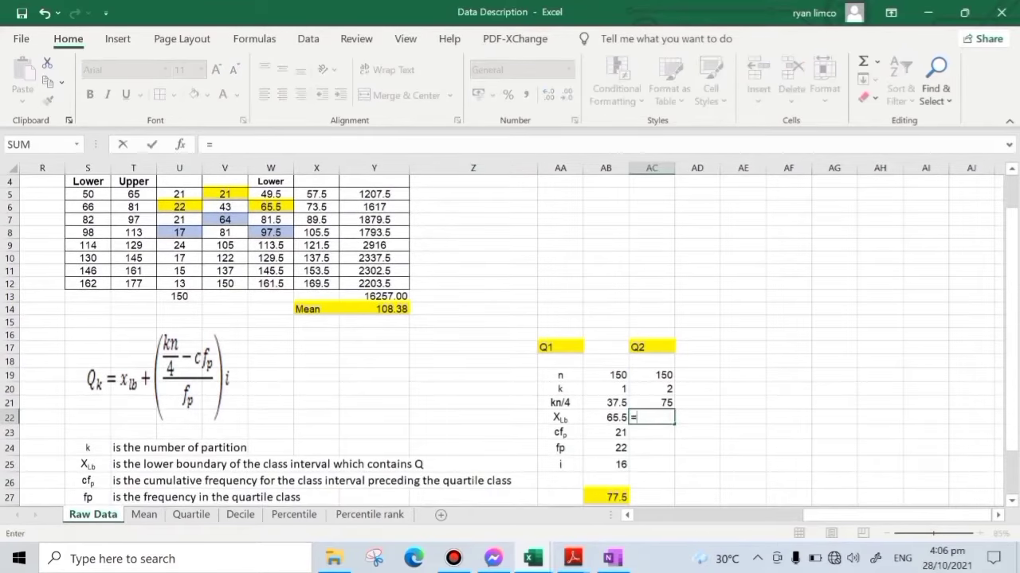
{"action": "left_click", "coordinate": [271, 233]}
{"action": "key", "text": "Return"}
{"action": "type", "text": "="}
{"action": "left_click", "coordinate": [219, 219]}
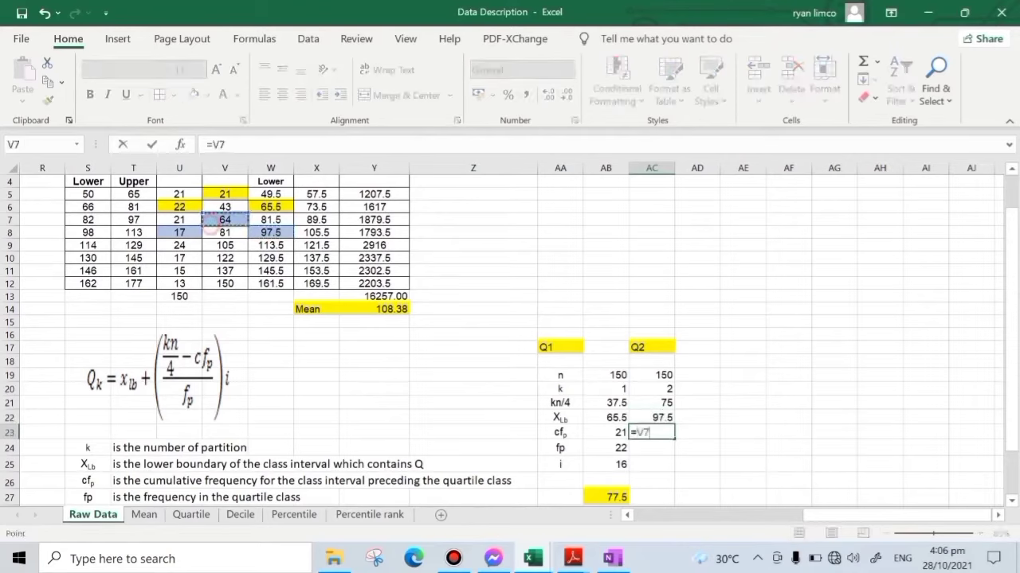
{"action": "key", "text": "Return"}
- Link fp in AC24 to the Q2 class frequency with =U8 and i in AC25 to the Q1 class width with =AB25
{"action": "type", "text": "="}
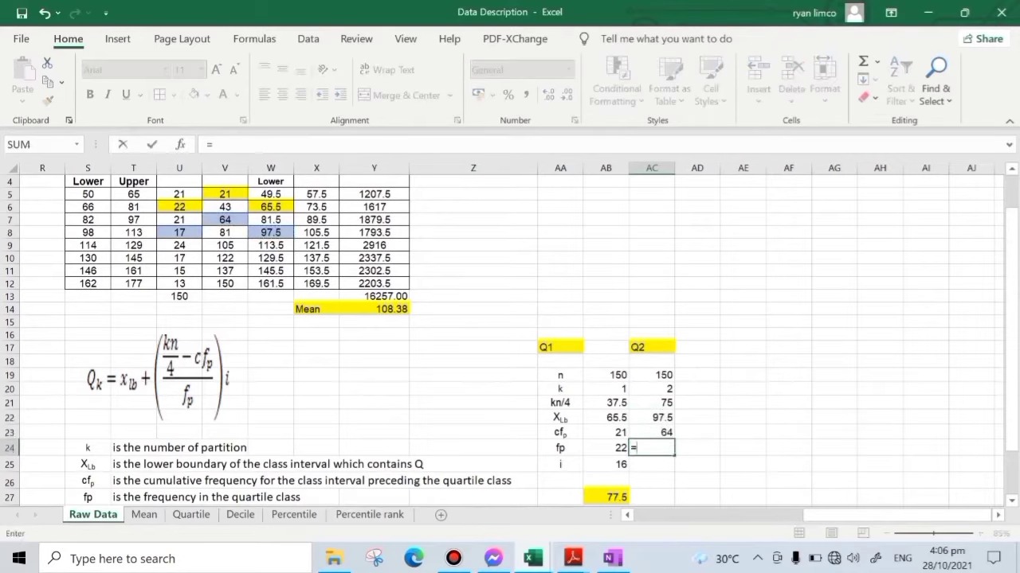
{"action": "left_click", "coordinate": [182, 232]}
{"action": "key", "text": "Return"}
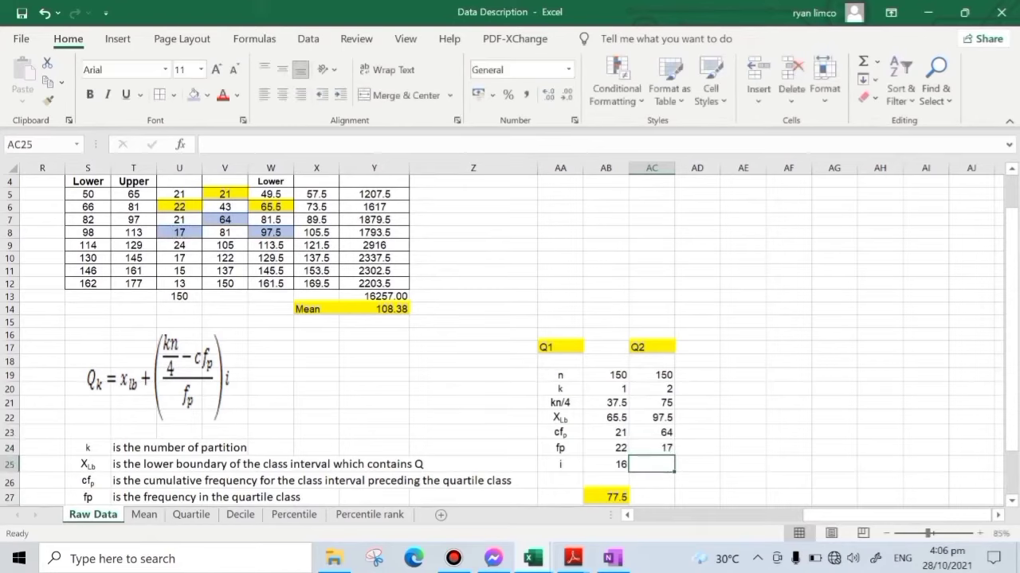
{"action": "type", "text": "="}
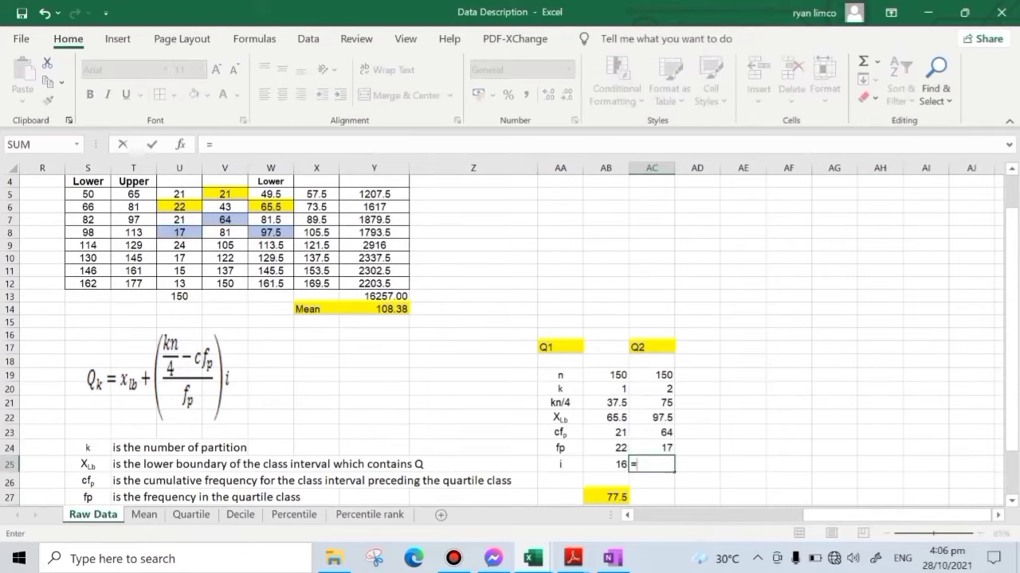
{"action": "left_click", "coordinate": [613, 464]}
{"action": "key", "text": "Return"}
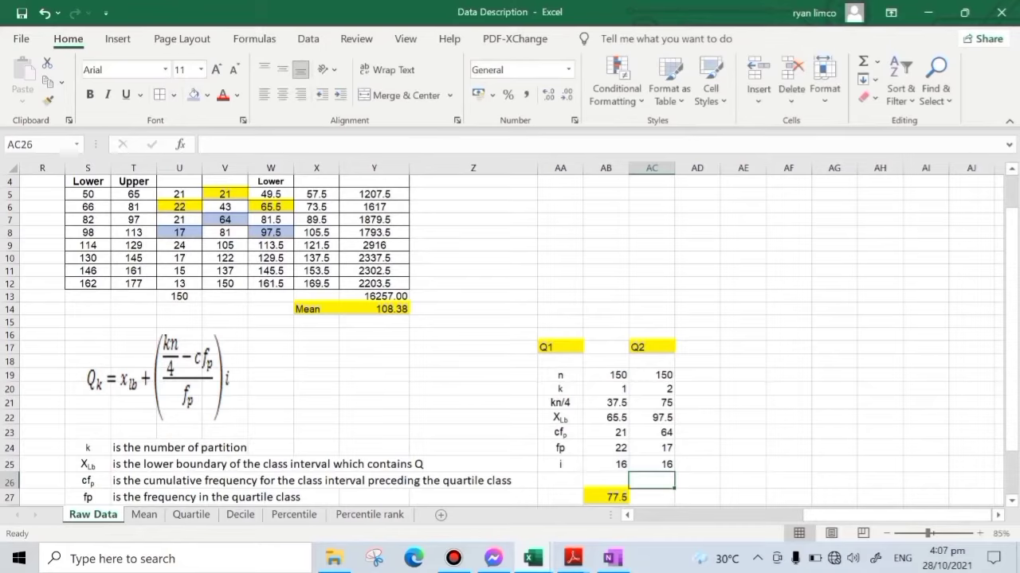
- Copy the Q1 formula from AB27 across to AC27 to compute Q2, and check the formula in both cells
{"action": "scroll", "coordinate": [510, 335], "scroll_direction": "down", "scroll_amount": 1}
{"action": "left_click", "coordinate": [614, 459]}
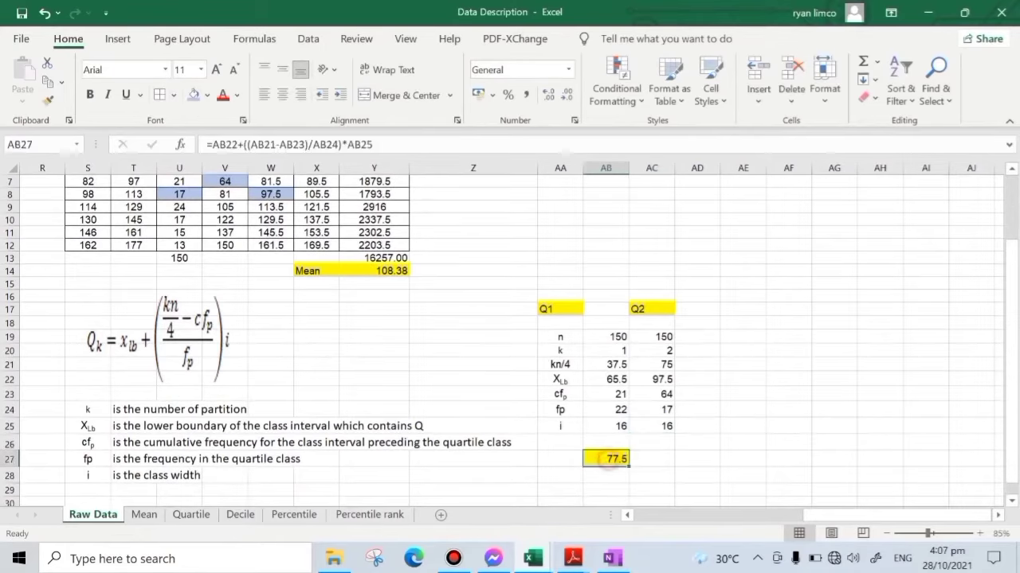
{"action": "left_click_drag", "start_coordinate": [629, 466], "coordinate": [671, 466]}
{"action": "left_click", "coordinate": [833, 392]}
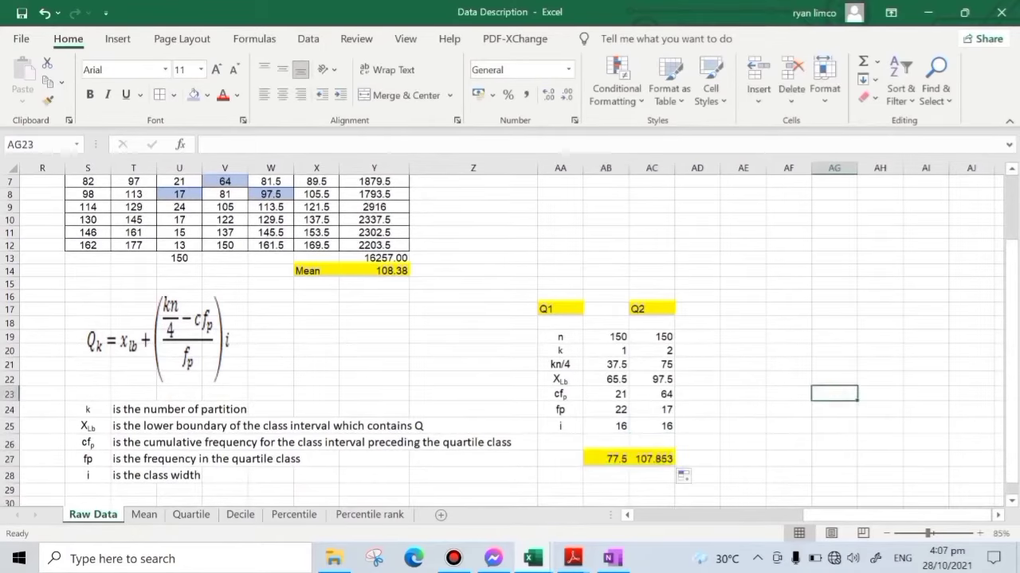
{"action": "left_click", "coordinate": [660, 464]}
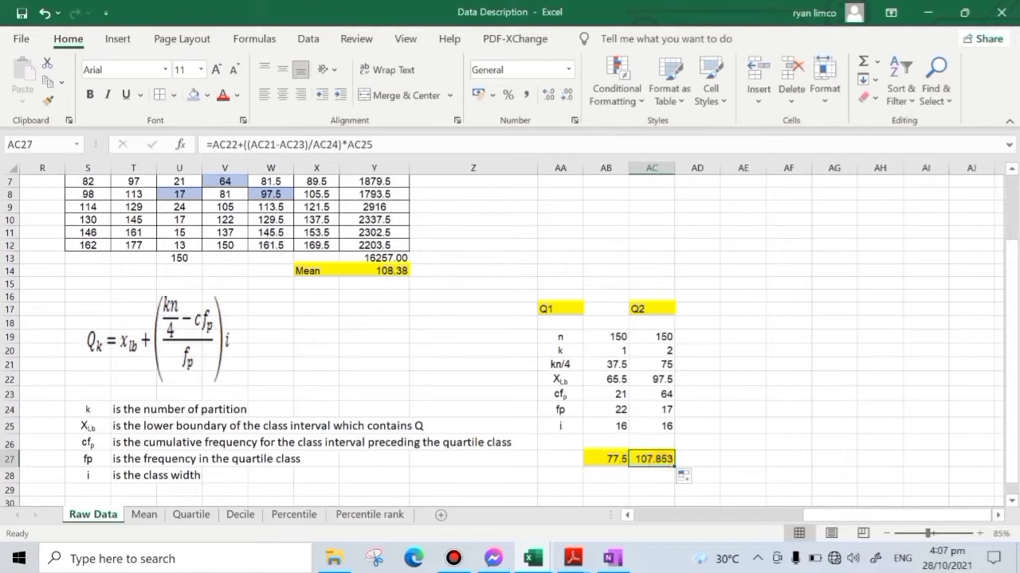
{"action": "left_click", "coordinate": [742, 442]}
{"action": "left_click", "coordinate": [653, 460]}
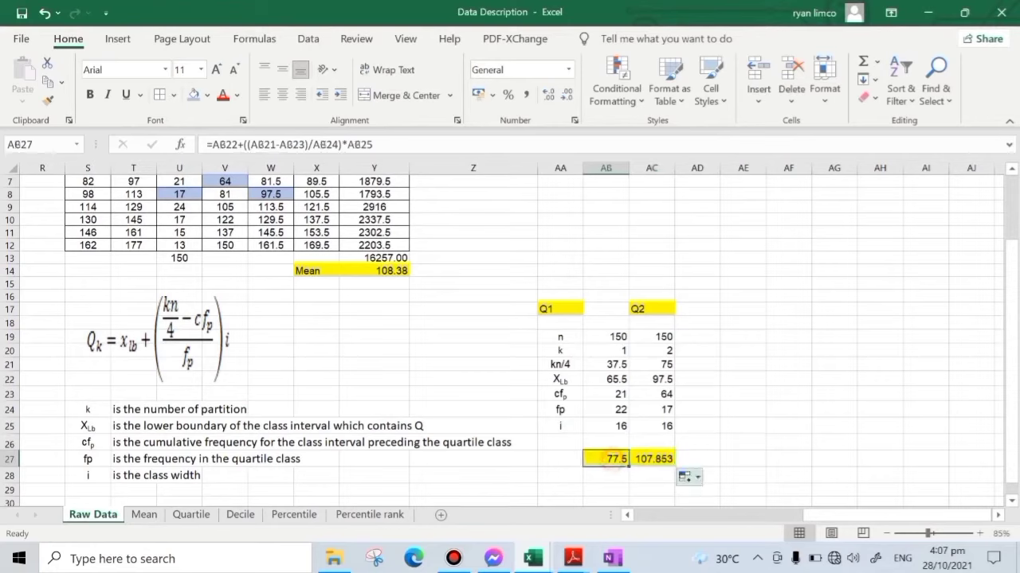
- Undo the copy of the Q1 formula into the Q2 result cell AC27
{"action": "key", "text": "ctrl+z"}
{"action": "left_click", "coordinate": [742, 443]}
{"action": "left_click", "coordinate": [653, 459]}
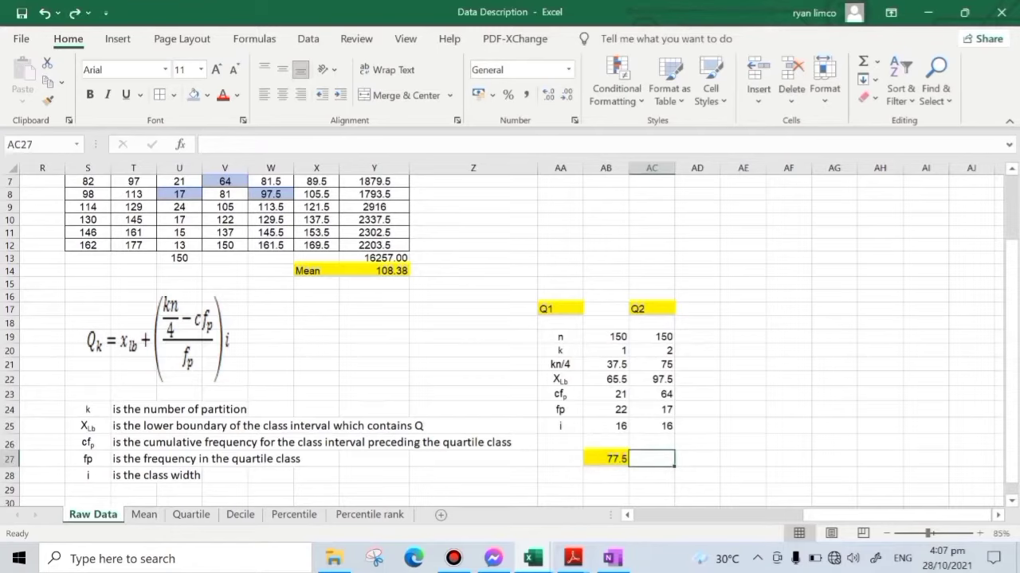
- Compute Q2 in AC27 with the formula =AC22+((AC21-AC23)/AC24)*AC25
{"action": "type", "text": "="}
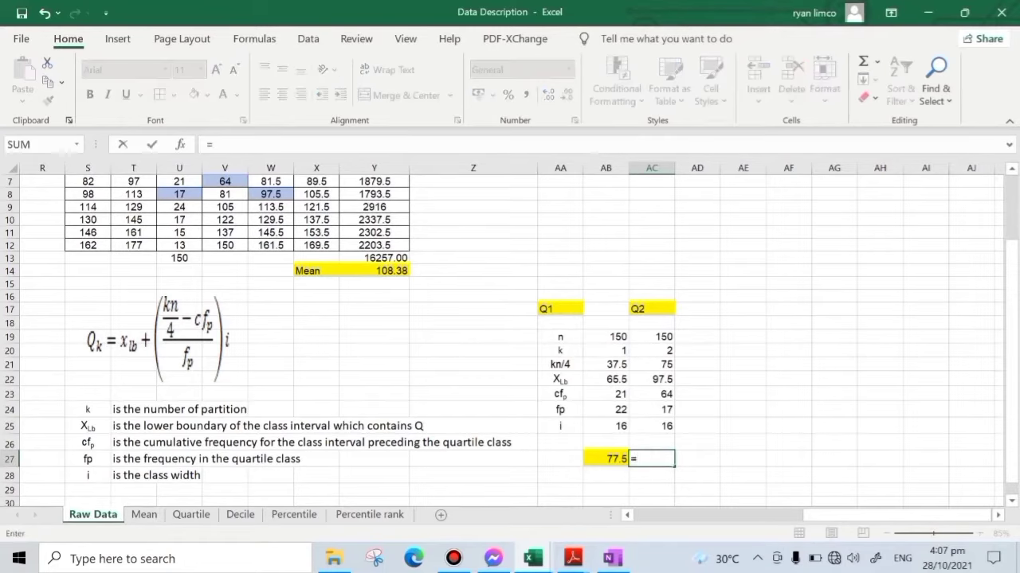
{"action": "left_click", "coordinate": [661, 379]}
{"action": "type", "text": "+(("}
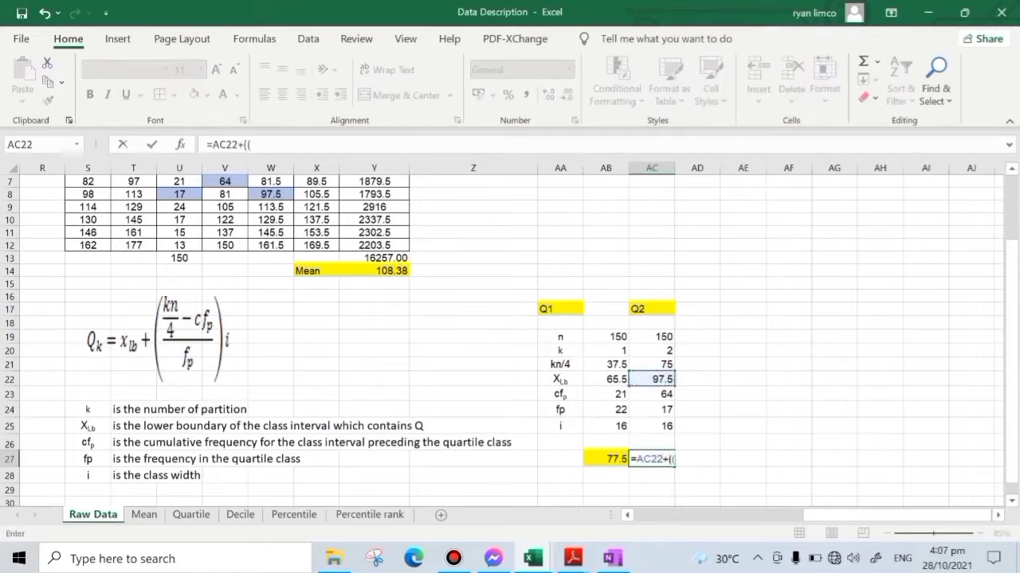
{"action": "left_click", "coordinate": [664, 366]}
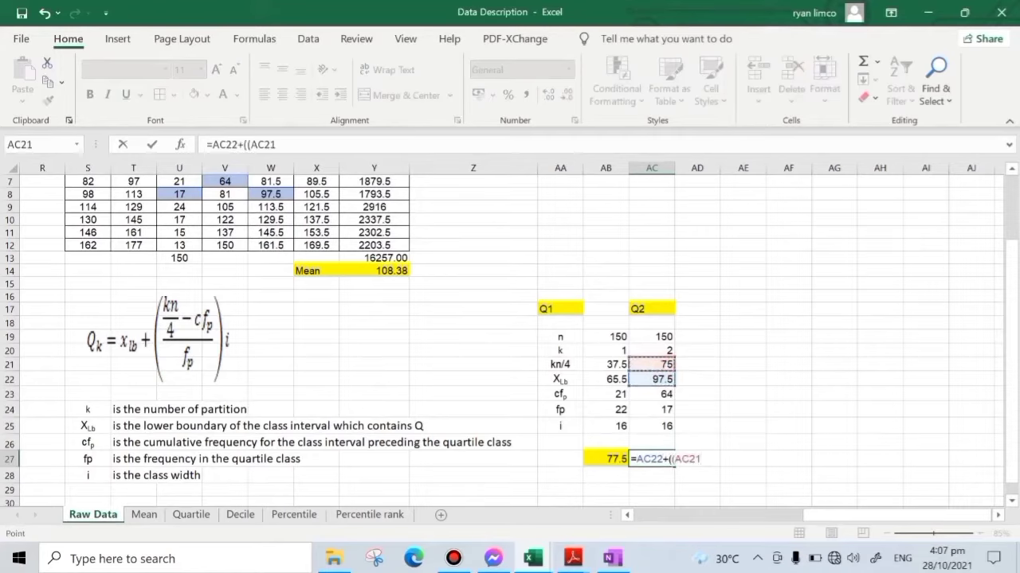
{"action": "type", "text": "-"}
{"action": "left_click", "coordinate": [659, 395]}
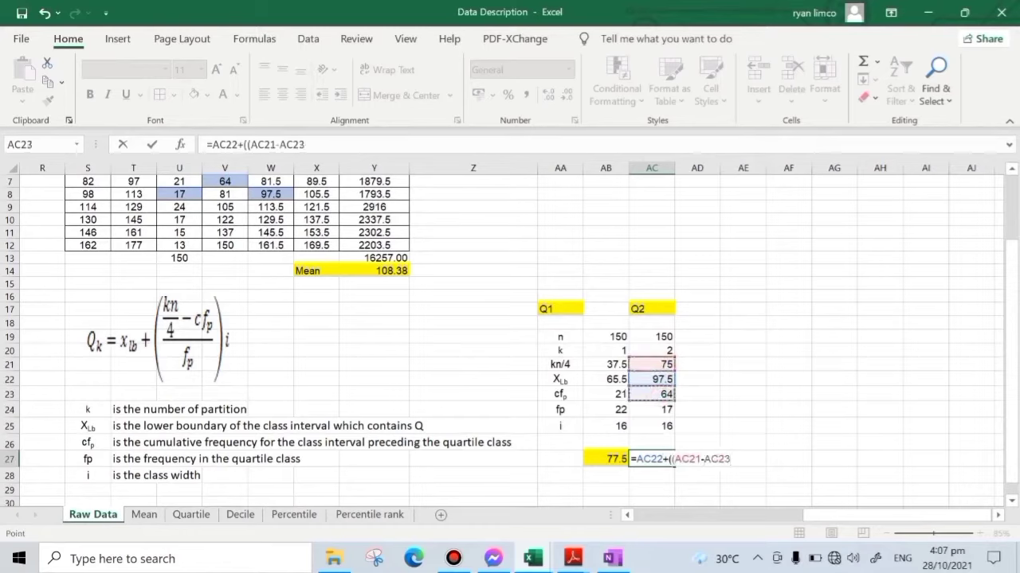
{"action": "type", "text": ")/"}
{"action": "left_click", "coordinate": [664, 412]}
{"action": "type", "text": ")"}
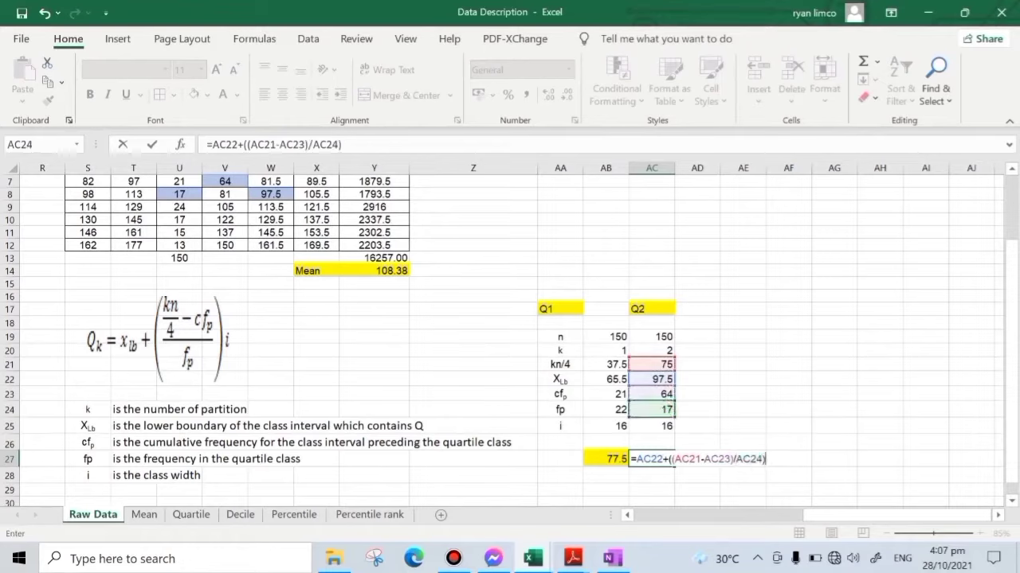
{"action": "type", "text": "*"}
{"action": "left_click", "coordinate": [664, 426]}
{"action": "key", "text": "Return"}
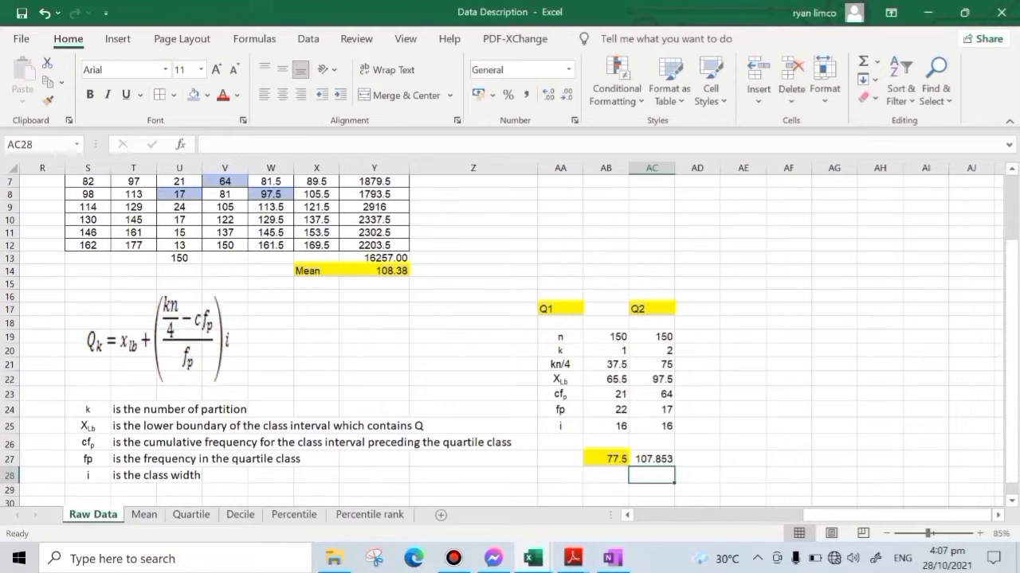
- Copy the Q1 formula and its yellow fill from AB27 across to AC27 for the Q2 result
{"action": "left_click", "coordinate": [606, 459]}
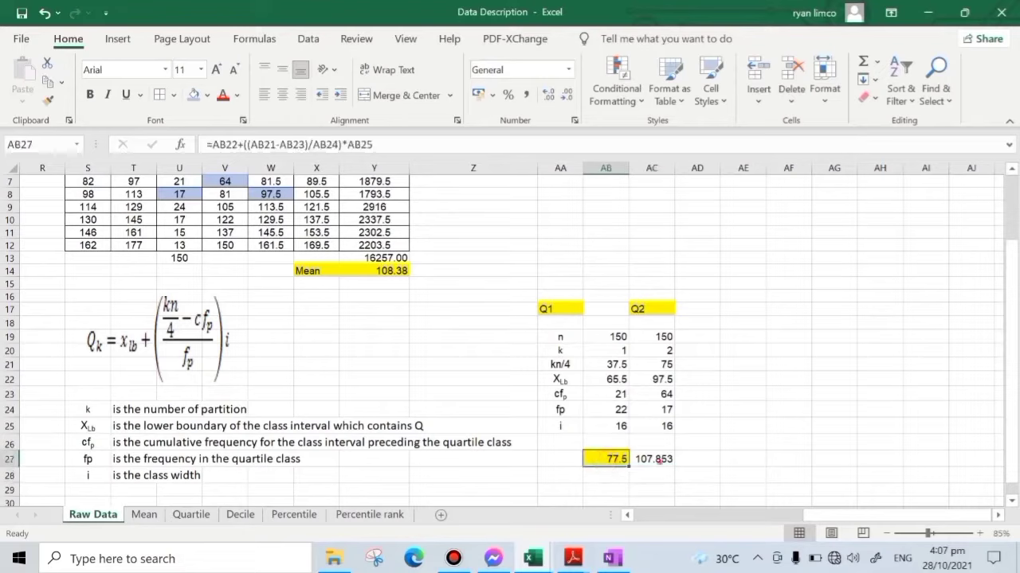
{"action": "left_click", "coordinate": [658, 460]}
{"action": "left_click", "coordinate": [605, 460]}
{"action": "left_click_drag", "start_coordinate": [629, 466], "coordinate": [668, 460]}
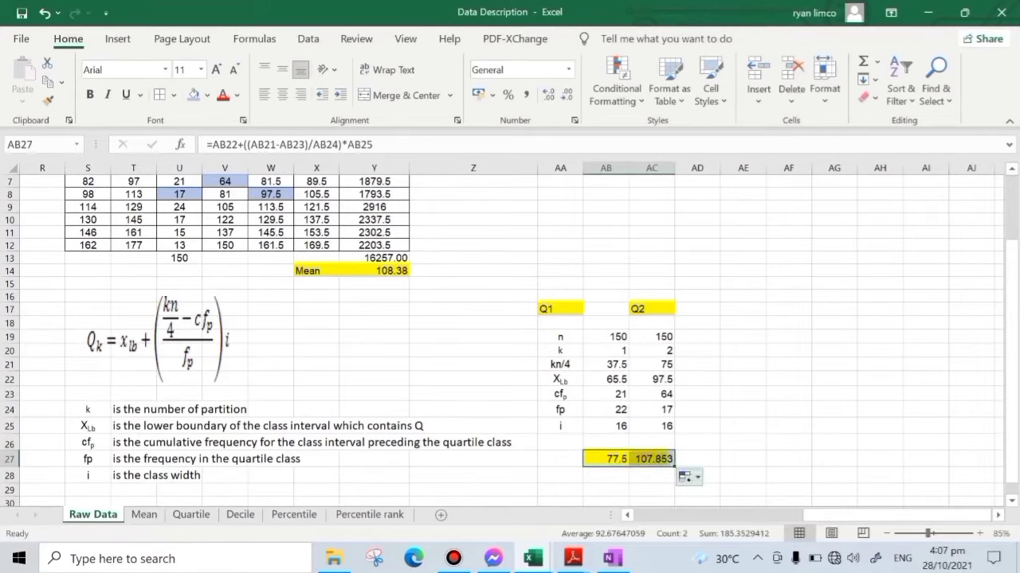
{"action": "left_click", "coordinate": [753, 443]}
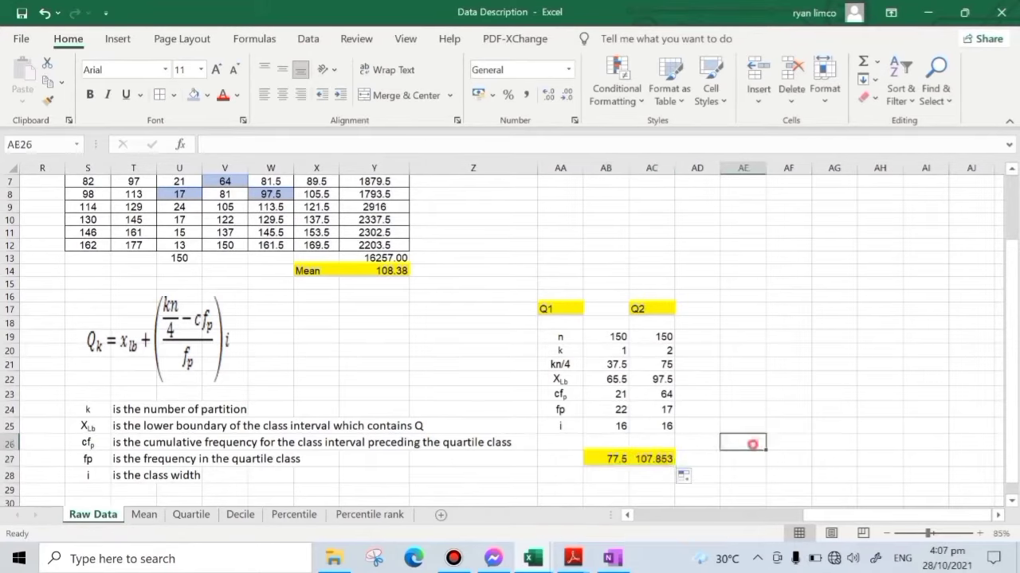
{"action": "left_click", "coordinate": [653, 462]}
{"action": "left_click", "coordinate": [777, 410]}
- Add the heading Q3 in AD17, beside the Q2 heading
{"action": "left_click", "coordinate": [697, 309]}
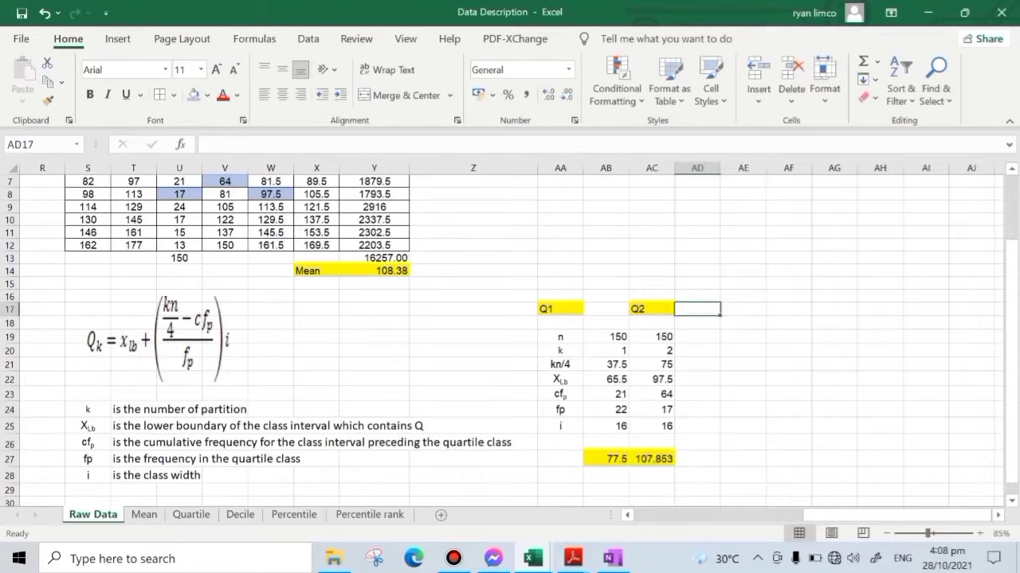
{"action": "type", "text": "1"}
{"action": "key", "text": "BackSpace"}
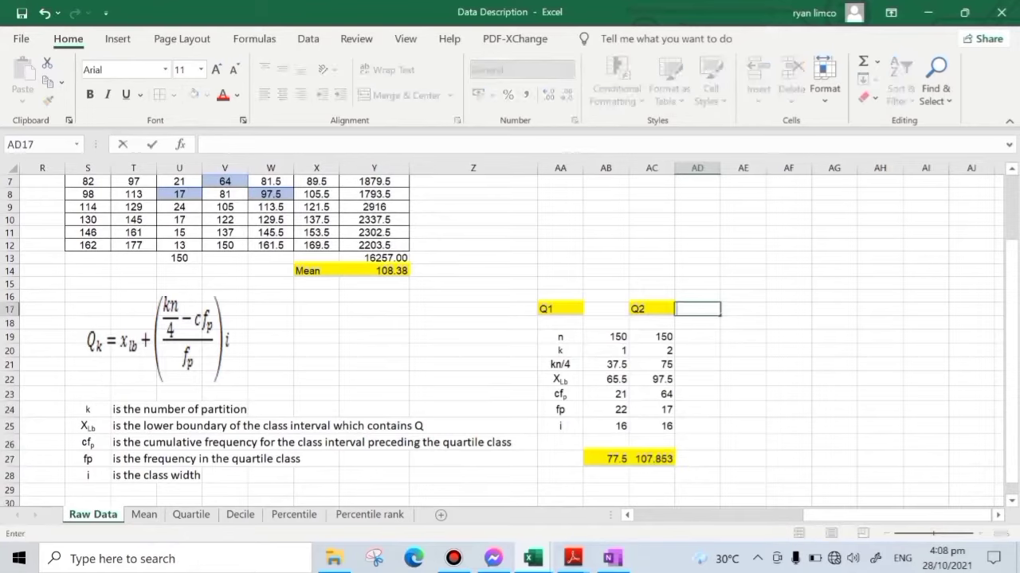
{"action": "type", "text": "Q3"}
{"action": "key", "text": "Return"}
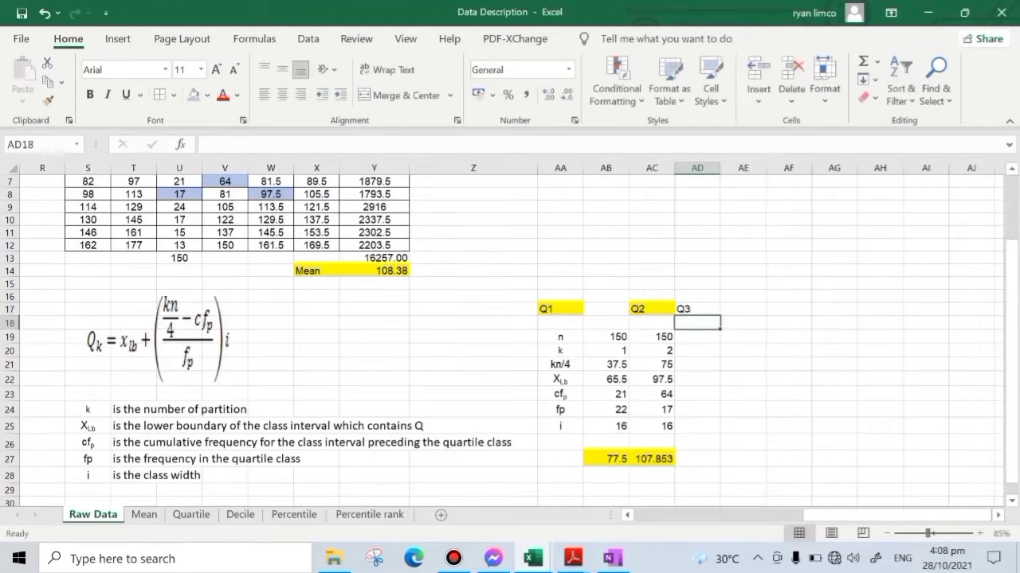
- Enter the Q3 inputs: n as 150 in AD19 and k as 3 in AD20
{"action": "left_click", "coordinate": [709, 336]}
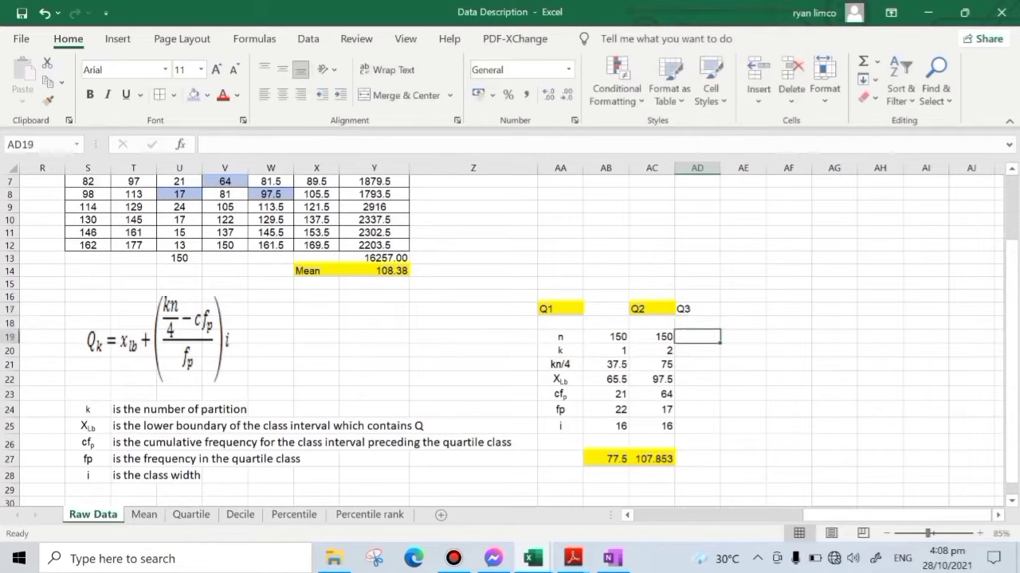
{"action": "type", "text": "15"}
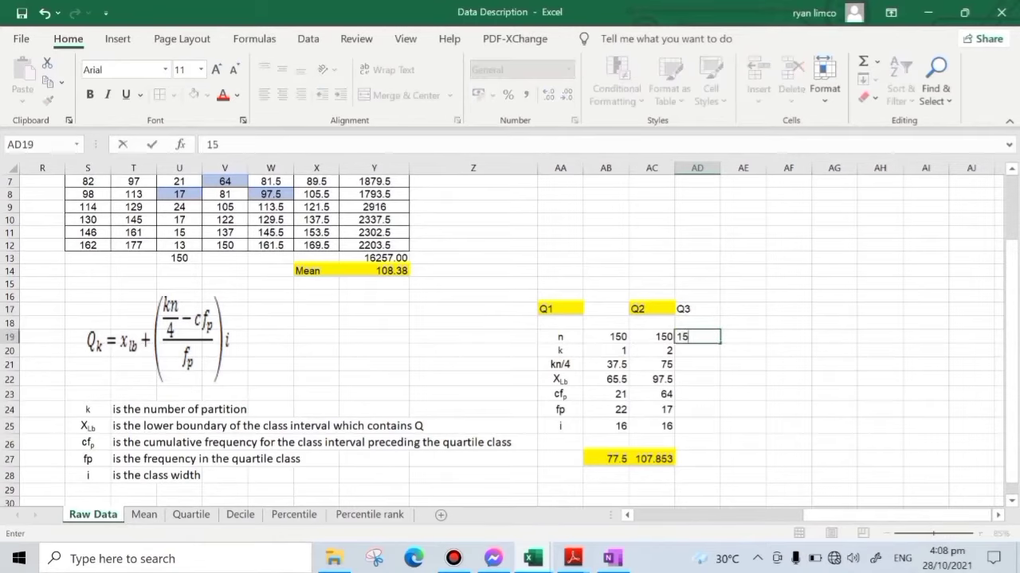
{"action": "type", "text": "0"}
{"action": "key", "text": "Return"}
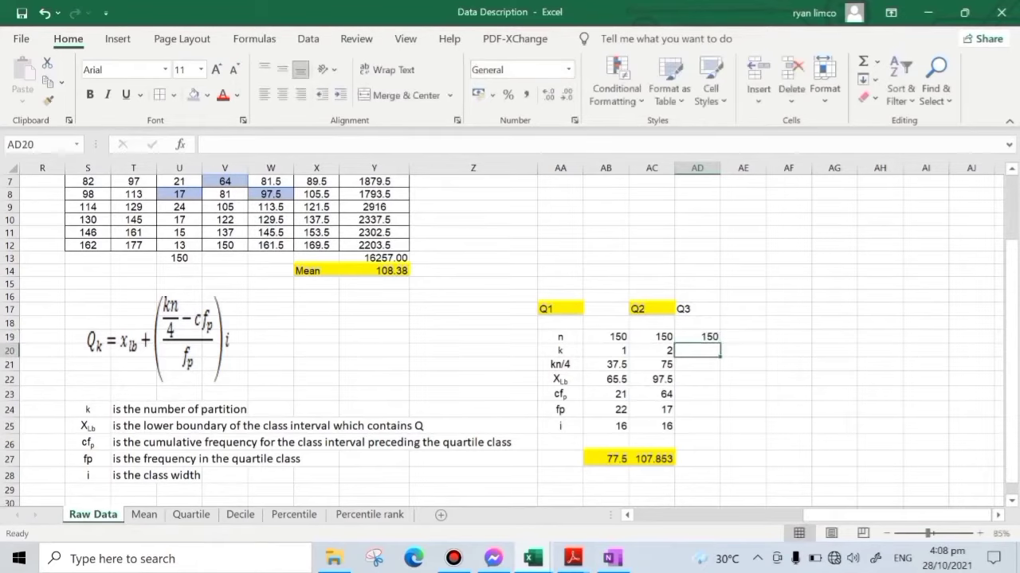
{"action": "type", "text": "3"}
{"action": "key", "text": "Return"}
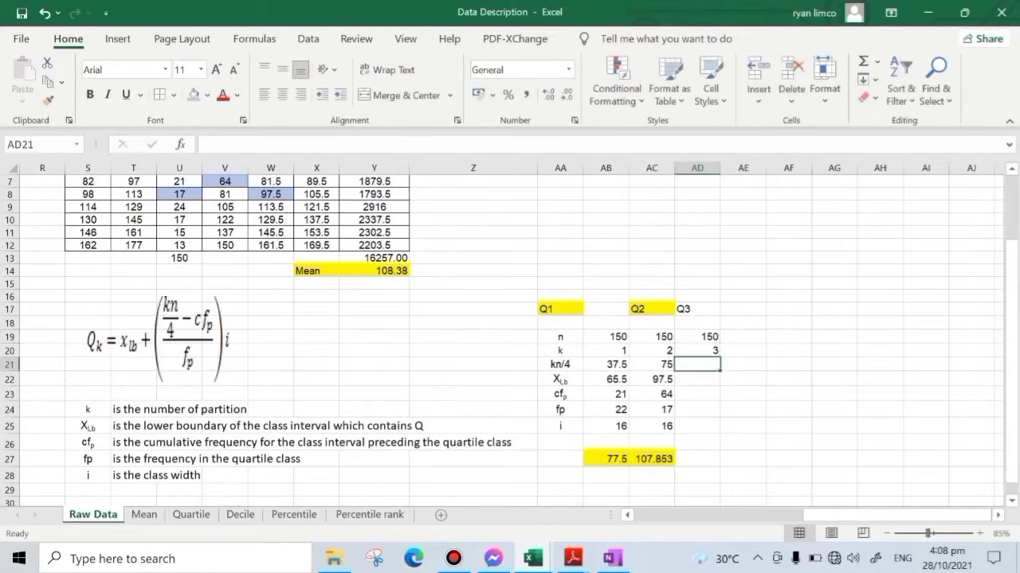
- Compute kn/4 for Q3 in AD21 by multiplying k in AD20 by n in AD19 and dividing by 4
{"action": "type", "text": "="}
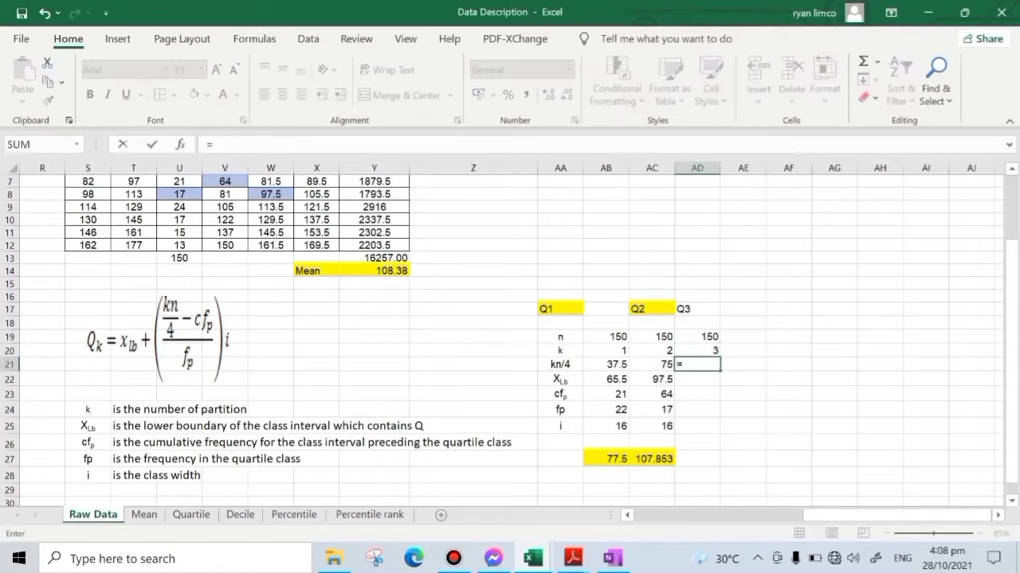
{"action": "left_click", "coordinate": [704, 351]}
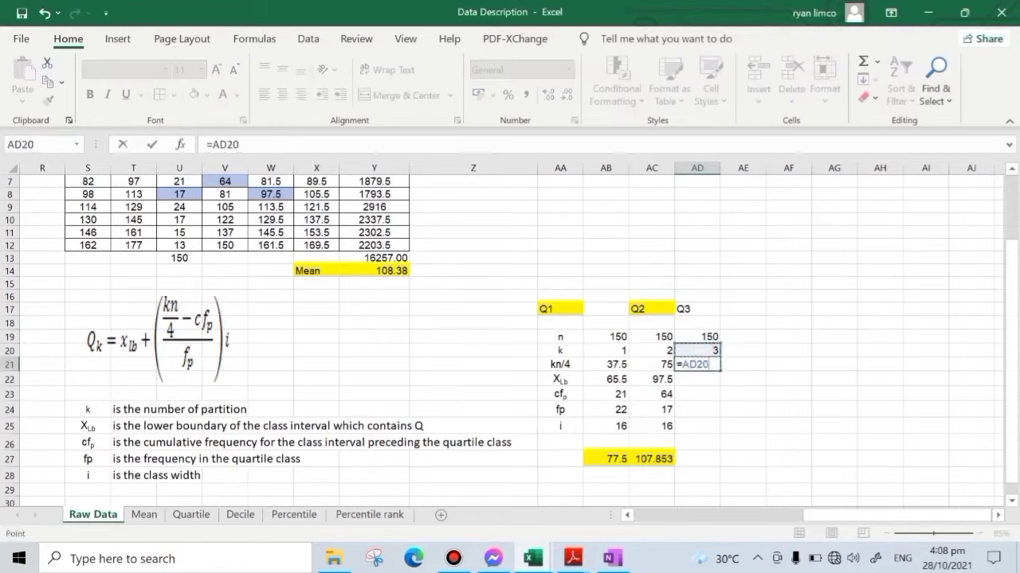
{"action": "type", "text": "*"}
{"action": "left_click", "coordinate": [704, 337]}
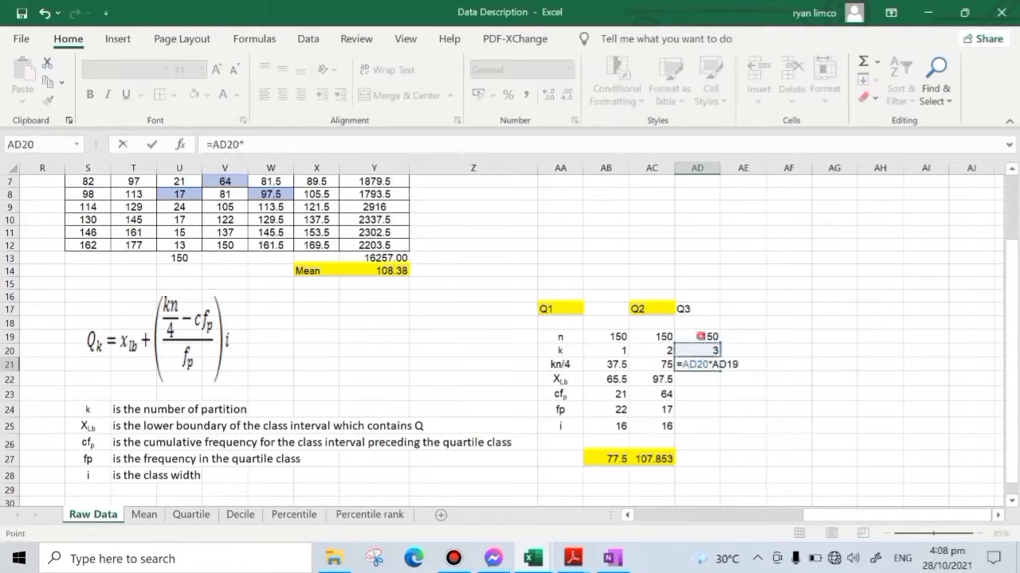
{"action": "key", "text": "Return"}
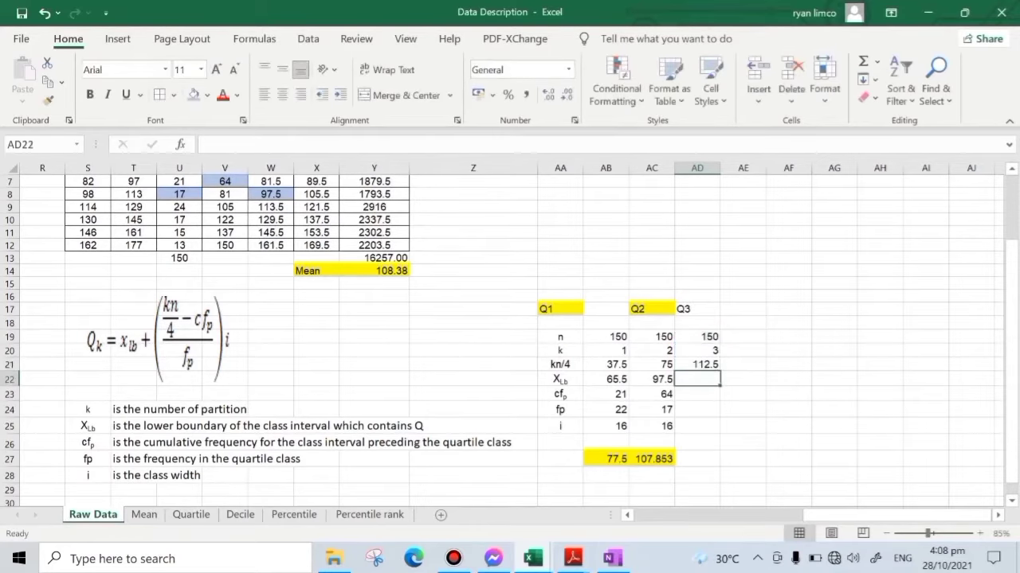
- Highlight the Q3 class's lower boundary W10, preceding cumulative frequency V9 and class frequency U10 in green
{"action": "scroll", "coordinate": [510, 340], "scroll_direction": "up", "scroll_amount": 1}
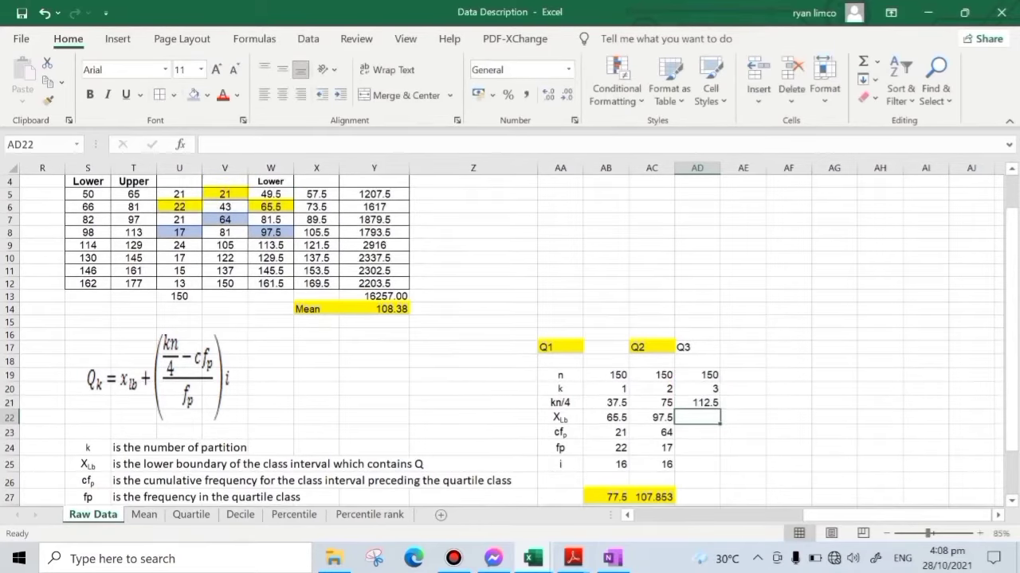
{"action": "left_click", "coordinate": [227, 258]}
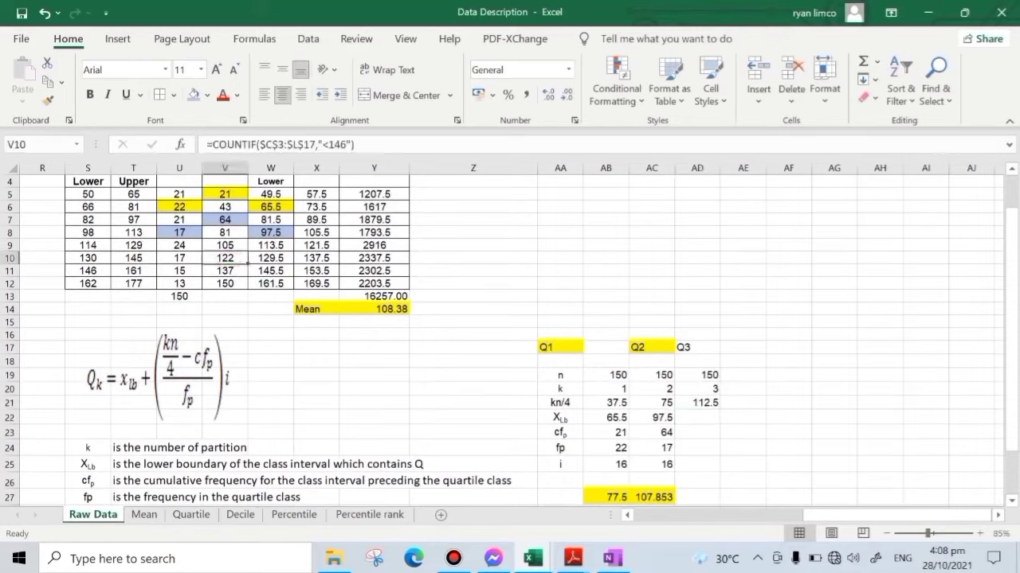
{"action": "left_click", "coordinate": [227, 246]}
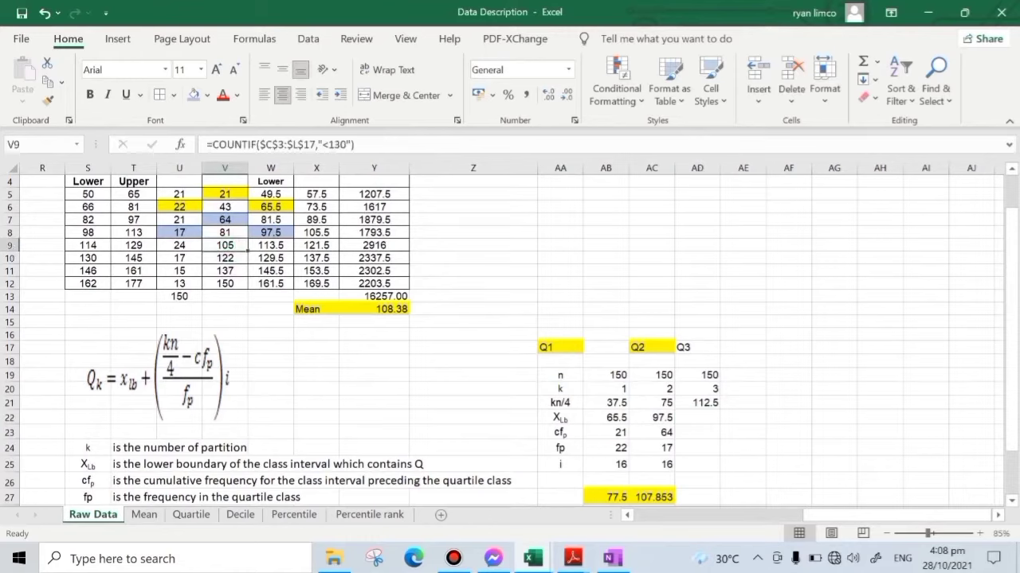
{"action": "left_click", "coordinate": [246, 259]}
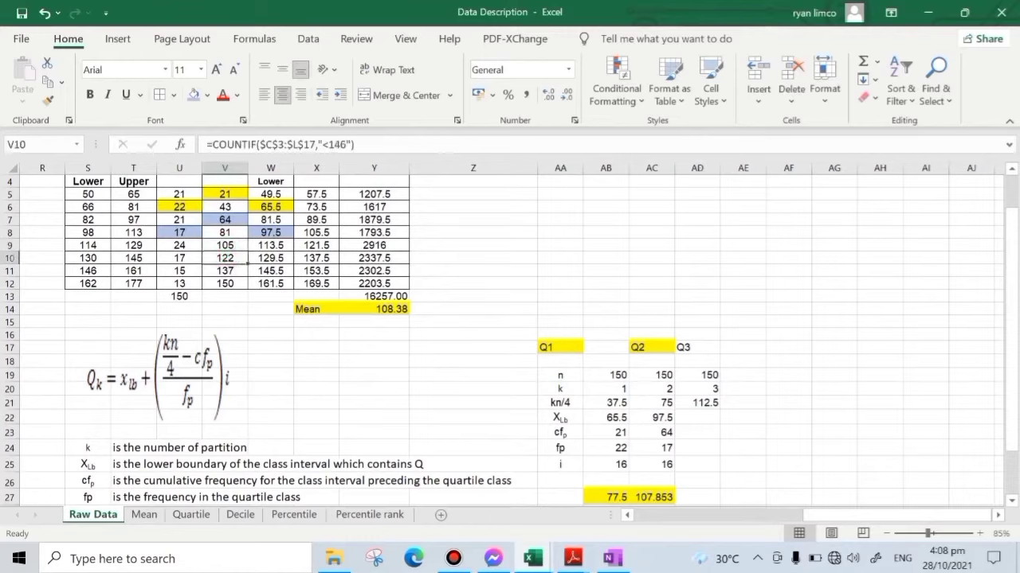
{"action": "left_click", "coordinate": [278, 259]}
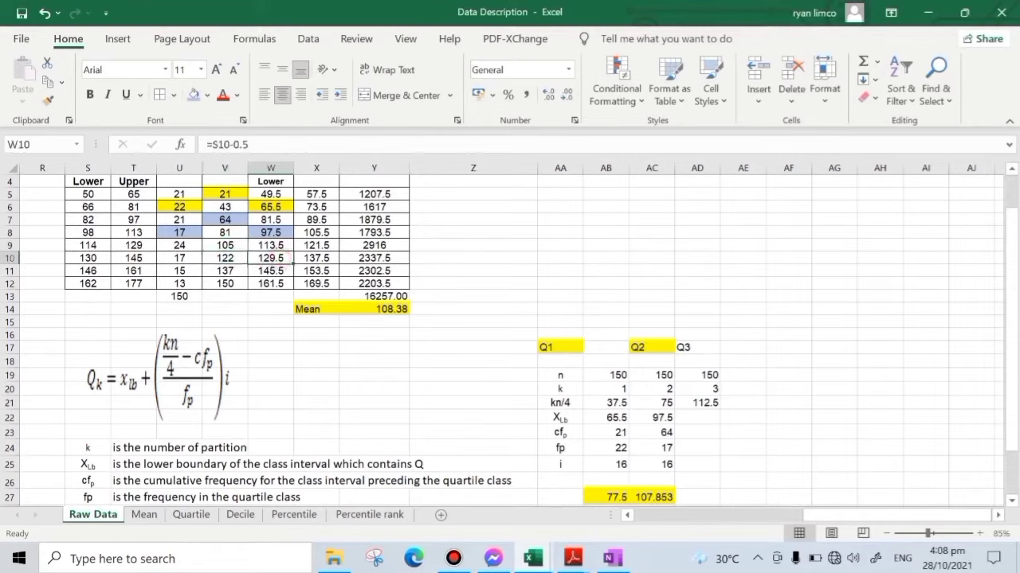
{"action": "left_click", "coordinate": [209, 94]}
{"action": "left_click", "coordinate": [262, 188]}
{"action": "left_click", "coordinate": [221, 245]}
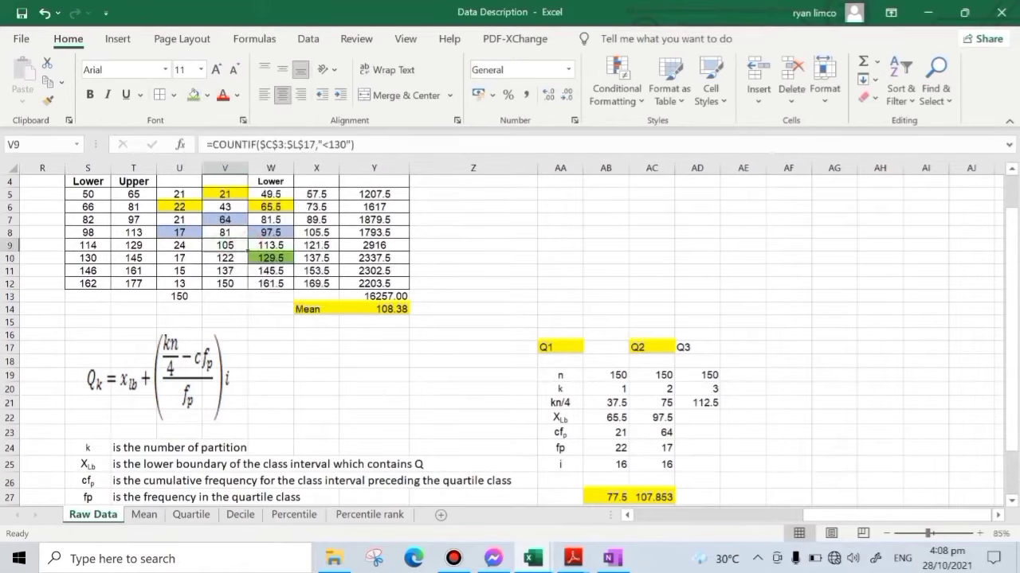
{"action": "left_click", "coordinate": [193, 95]}
{"action": "left_click", "coordinate": [179, 258]}
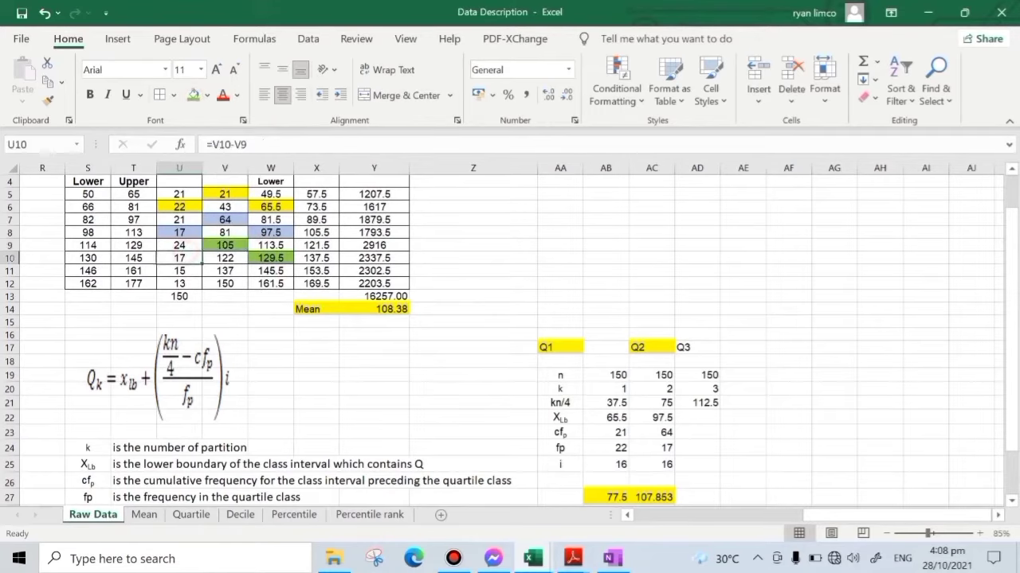
{"action": "left_click", "coordinate": [193, 94]}
{"action": "left_click", "coordinate": [697, 282]}
- Link the Q3 XLb in AD22 to the lower class boundary with =W10 and cfp in AD23 to the preceding cumulative frequency with =V9
{"action": "scroll", "coordinate": [717, 287], "scroll_direction": "down", "scroll_amount": 1}
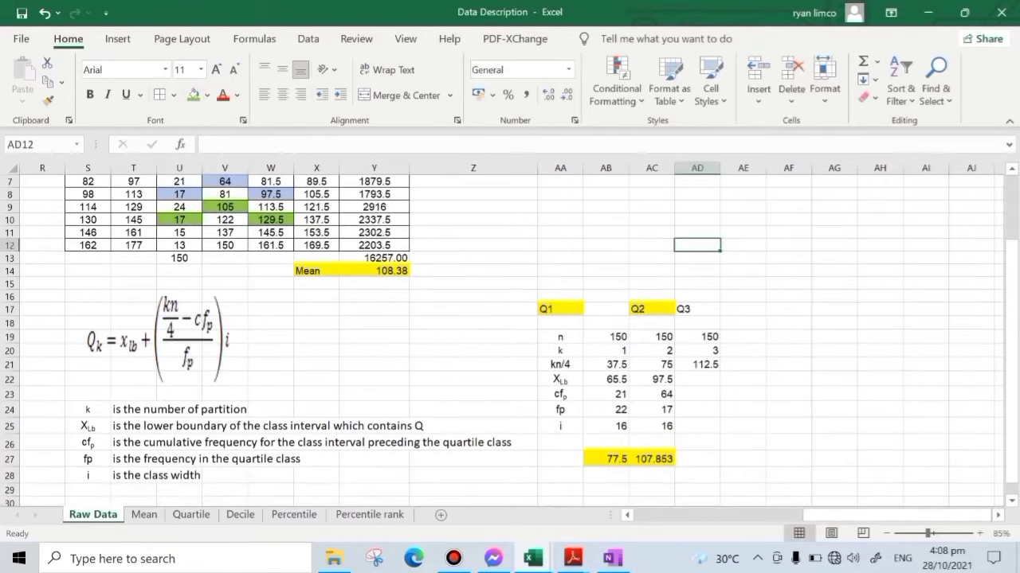
{"action": "left_click", "coordinate": [697, 380]}
{"action": "type", "text": "="}
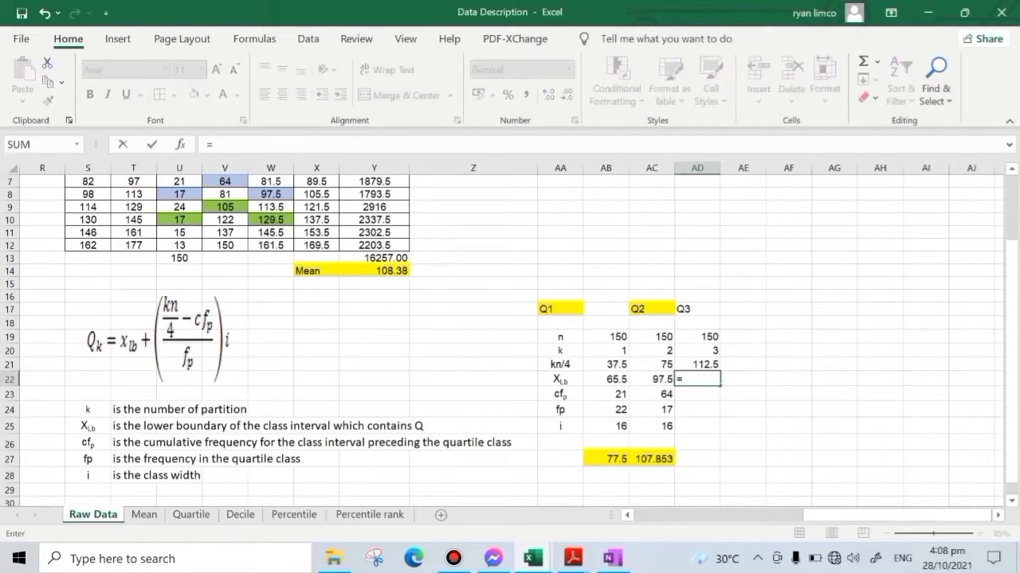
{"action": "left_click", "coordinate": [271, 220]}
{"action": "key", "text": "Return"}
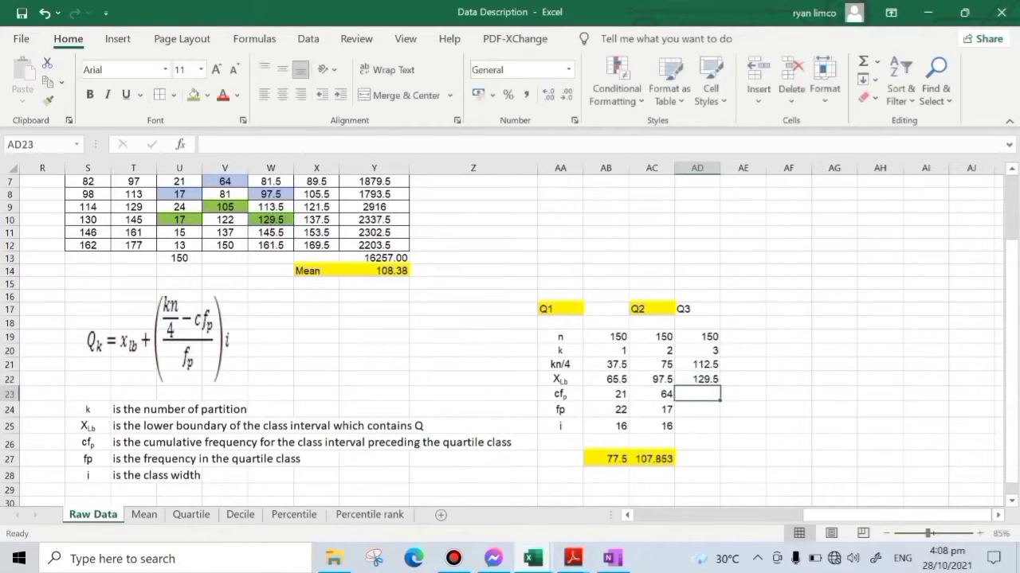
{"action": "type", "text": "="}
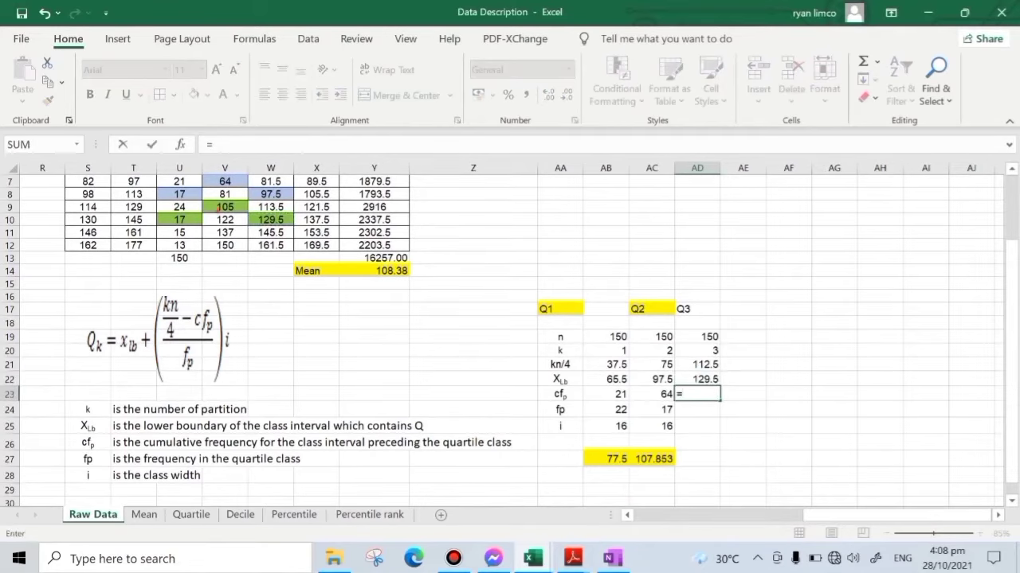
{"action": "left_click", "coordinate": [223, 206]}
{"action": "key", "text": "Return"}
- Link fp in AD24 to the Q3 class frequency with =U10
{"action": "type", "text": "="}
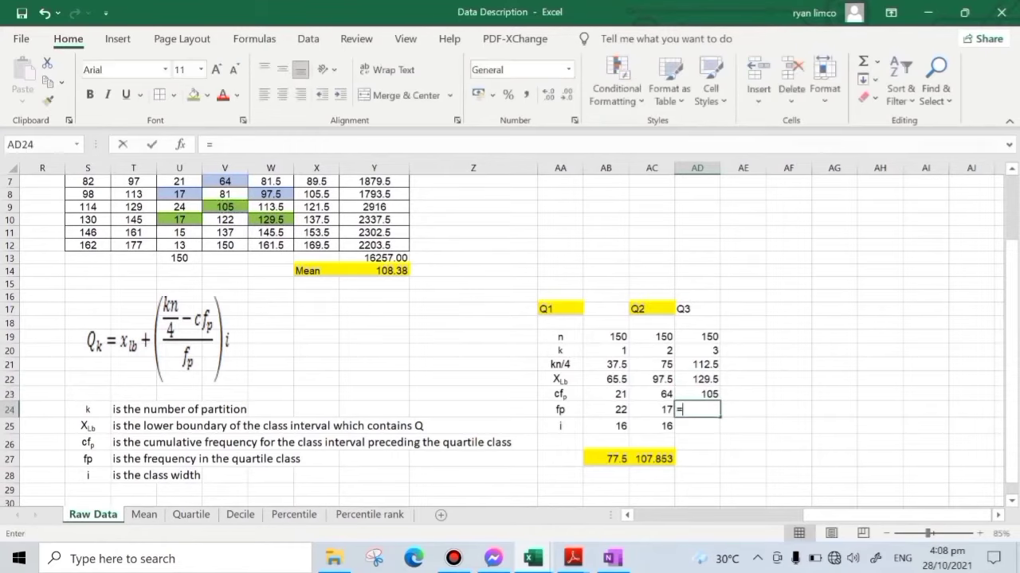
{"action": "left_click", "coordinate": [173, 219]}
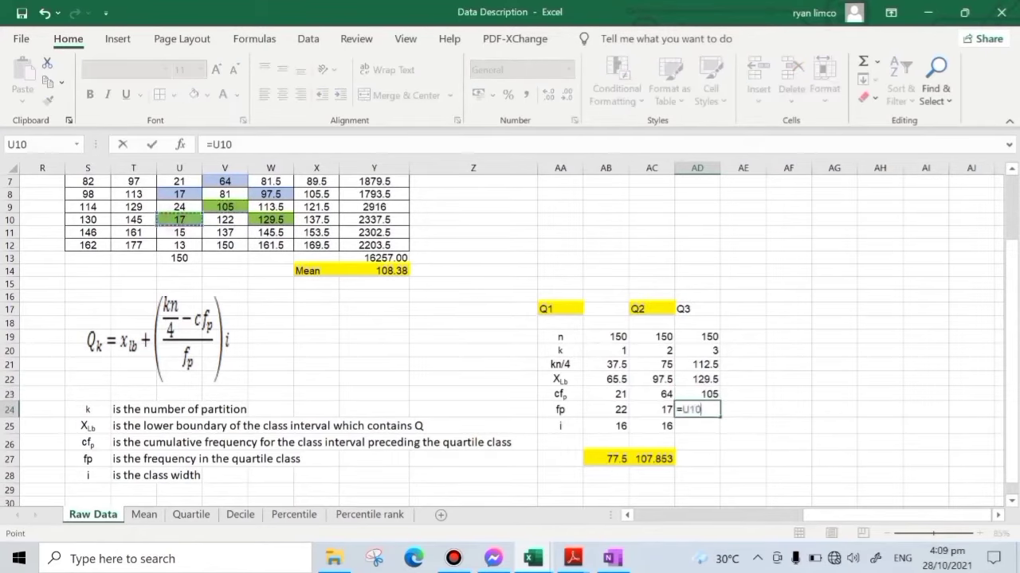
{"action": "key", "text": "Return"}
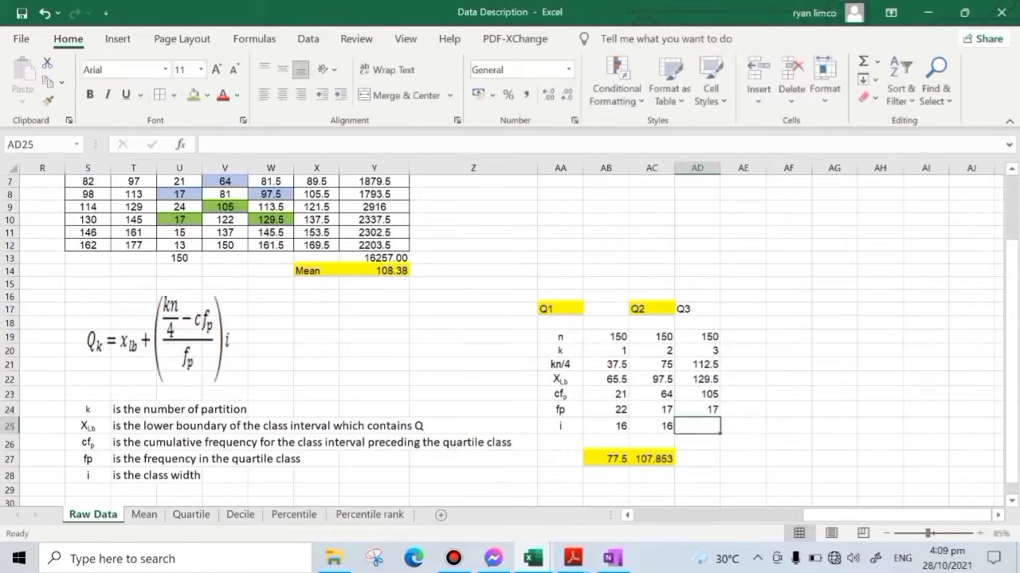
- Link the Q3 class width i in AD25 to the Q2 value with =AC25 and center the Q3 heading in AD17
{"action": "type", "text": "="}
{"action": "left_click", "coordinate": [652, 427]}
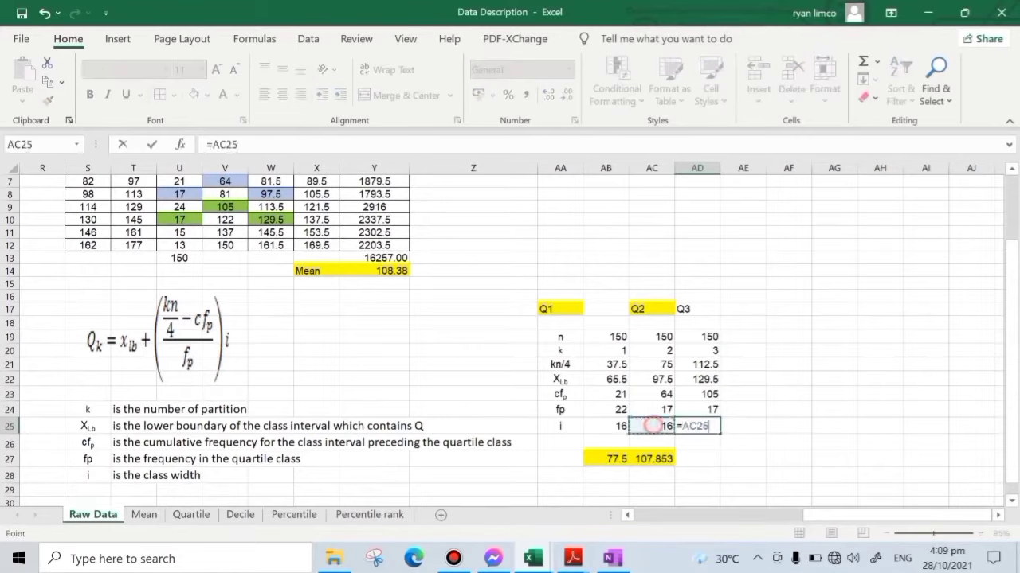
{"action": "key", "text": "Return"}
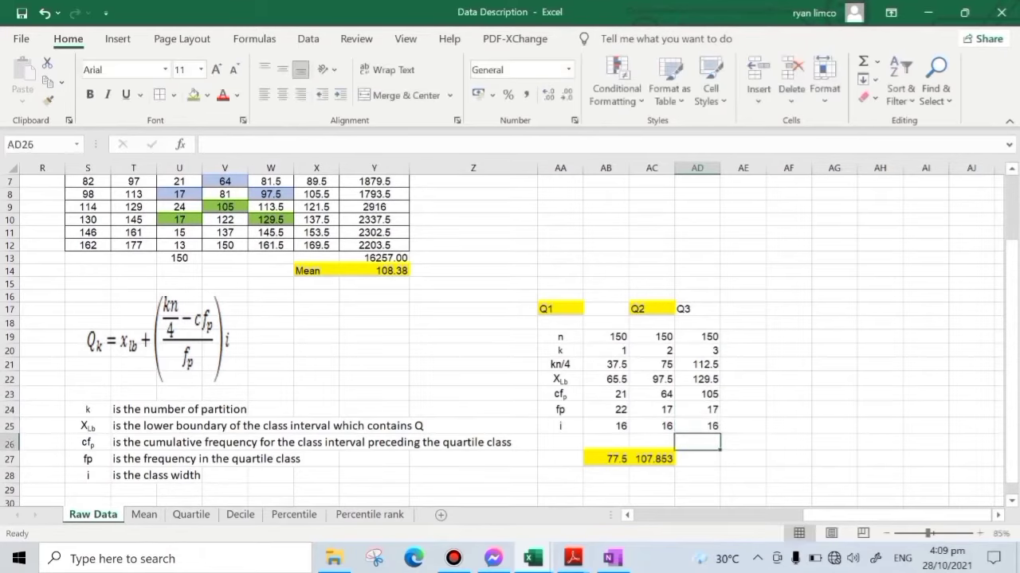
{"action": "left_click", "coordinate": [697, 309]}
{"action": "left_click", "coordinate": [282, 94]}
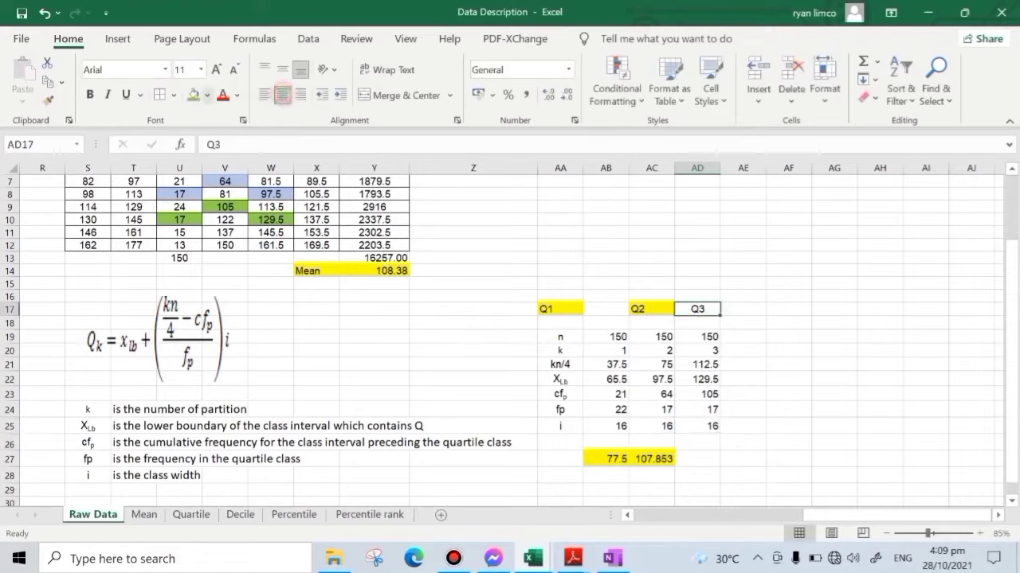
- Extend the quartile formula from AC27 into AD27 to calculate Q3
{"action": "left_click", "coordinate": [817, 394]}
{"action": "left_click", "coordinate": [651, 461]}
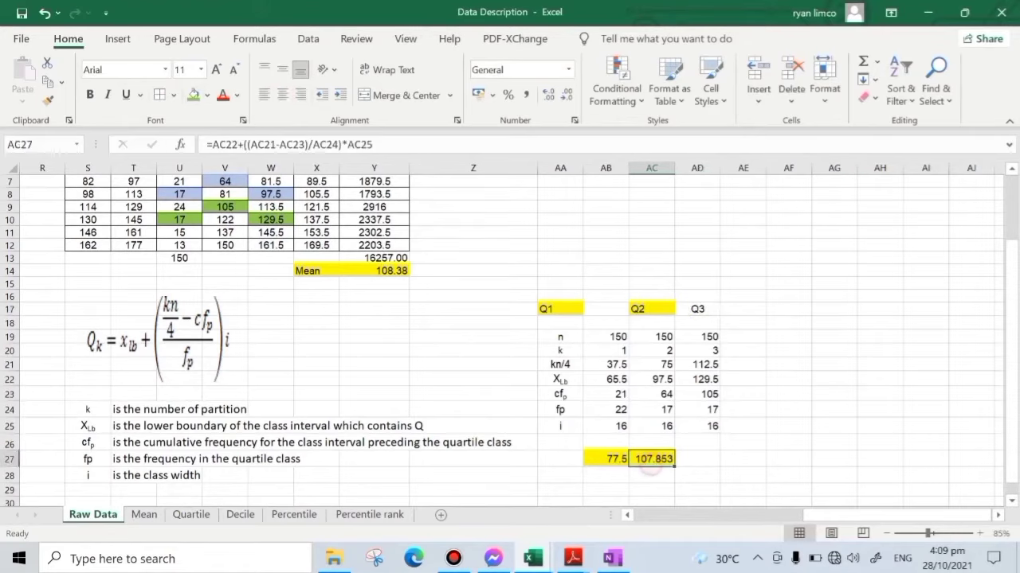
{"action": "left_click_drag", "start_coordinate": [674, 466], "coordinate": [713, 466]}
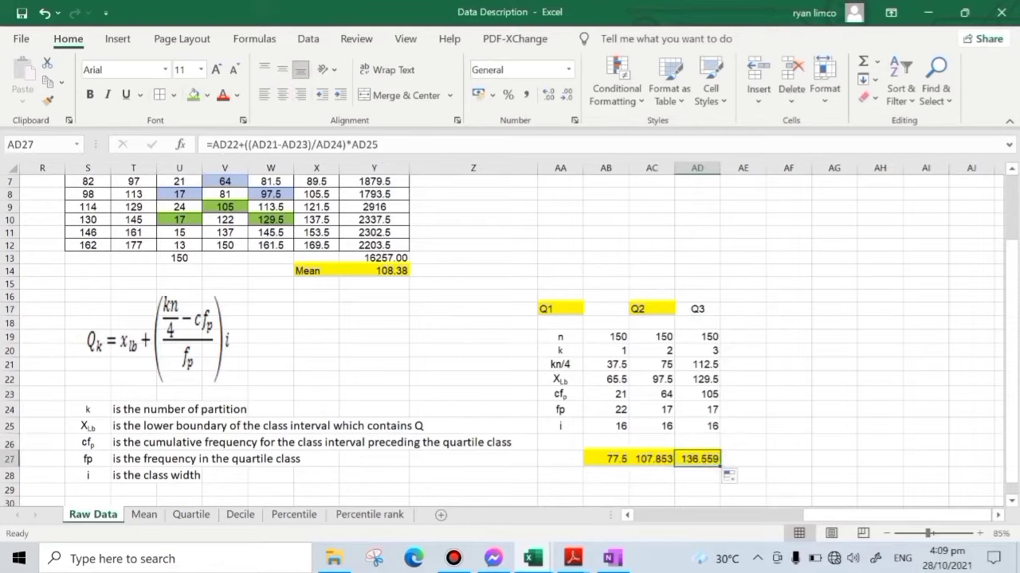
- Fill the Q3 heading cell AD17 with green
{"action": "left_click", "coordinate": [647, 309]}
{"action": "left_click", "coordinate": [695, 309]}
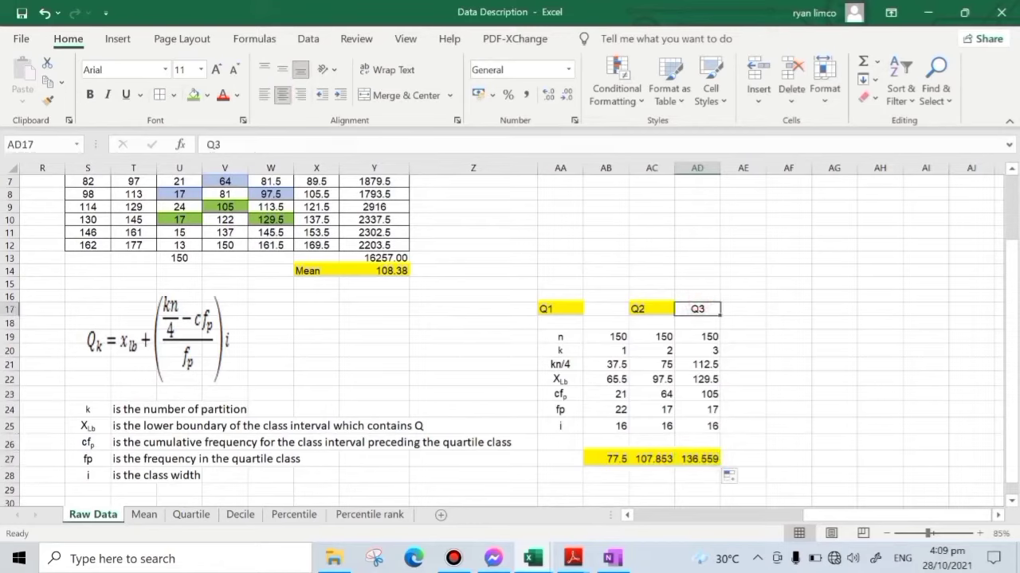
{"action": "left_click", "coordinate": [193, 95]}
- Check the Q2 result in AC27 against class limits S8:T8 and the Q3 result in AD27 against class limits S10:T10
{"action": "left_click", "coordinate": [652, 459]}
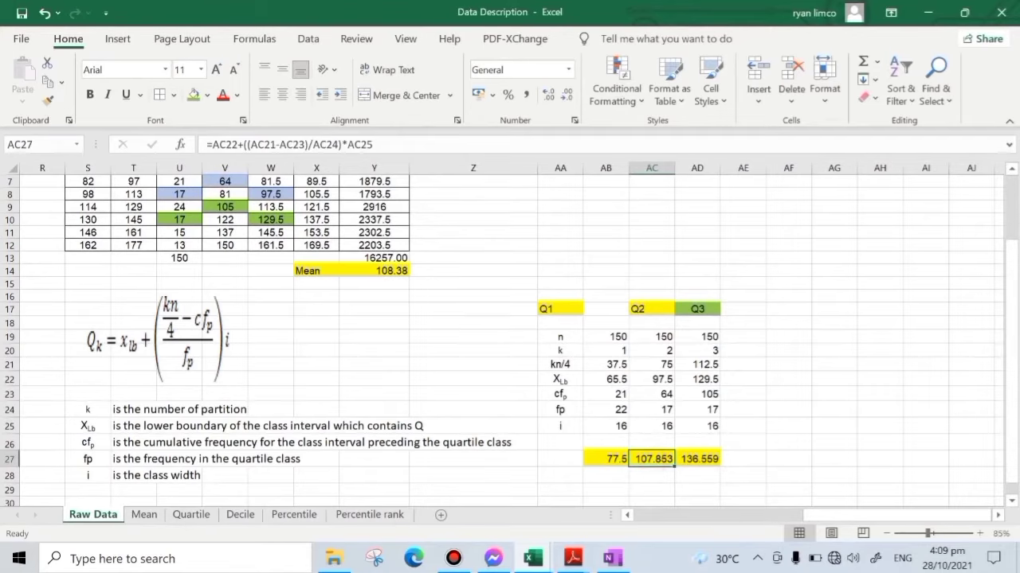
{"action": "scroll", "coordinate": [509, 335], "scroll_direction": "up", "scroll_amount": 1}
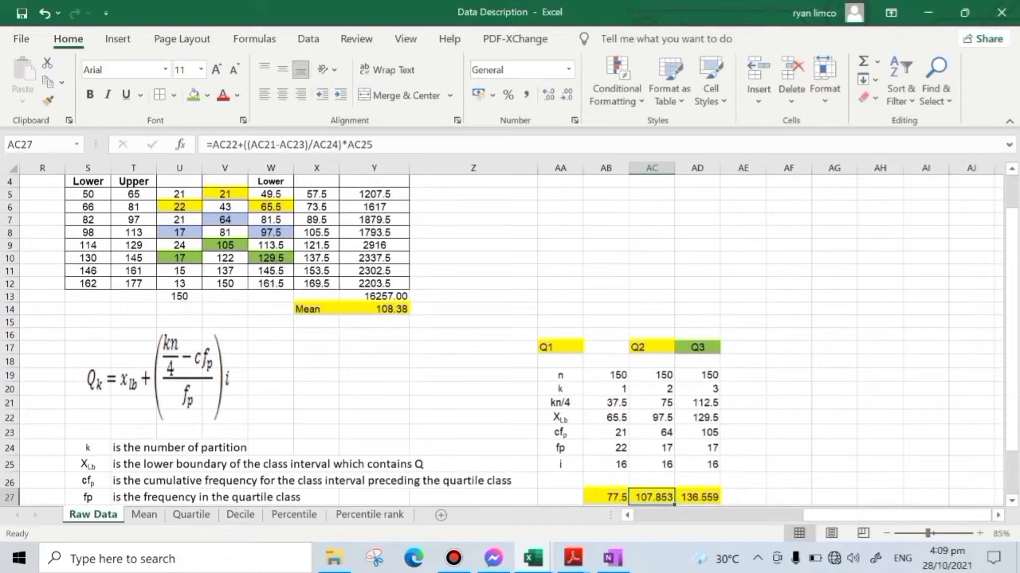
{"action": "left_click_drag", "start_coordinate": [88, 231], "coordinate": [133, 232]}
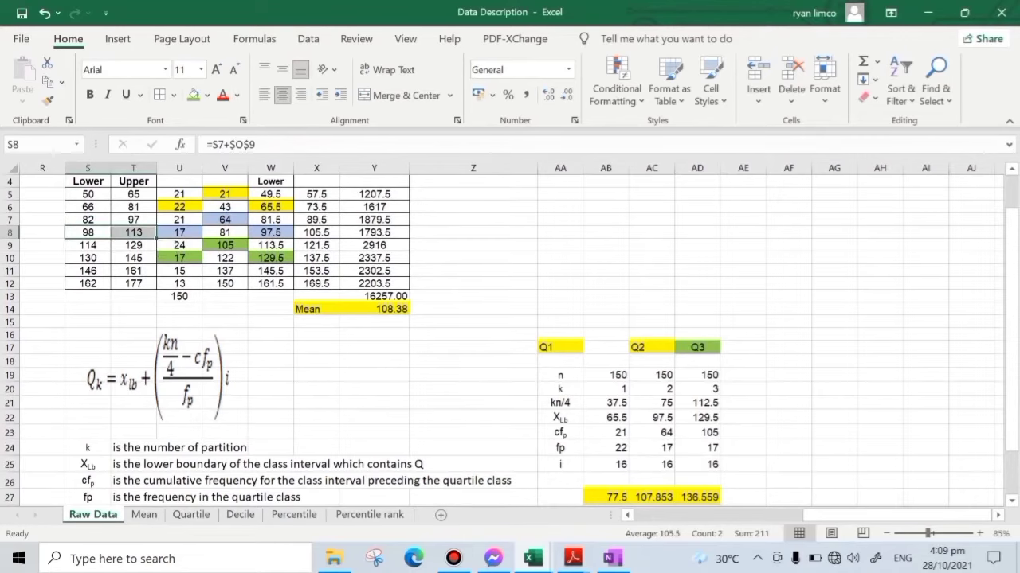
{"action": "left_click", "coordinate": [699, 492]}
{"action": "scroll", "coordinate": [699, 491], "scroll_direction": "down", "scroll_amount": 1}
{"action": "scroll", "coordinate": [510, 340], "scroll_direction": "up", "scroll_amount": 1}
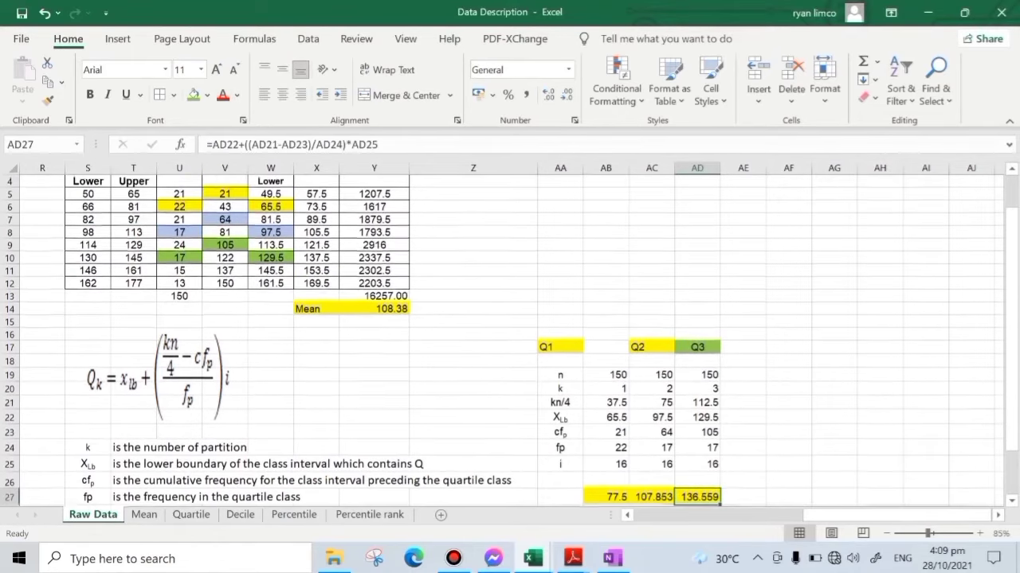
{"action": "left_click_drag", "start_coordinate": [99, 258], "coordinate": [153, 266]}
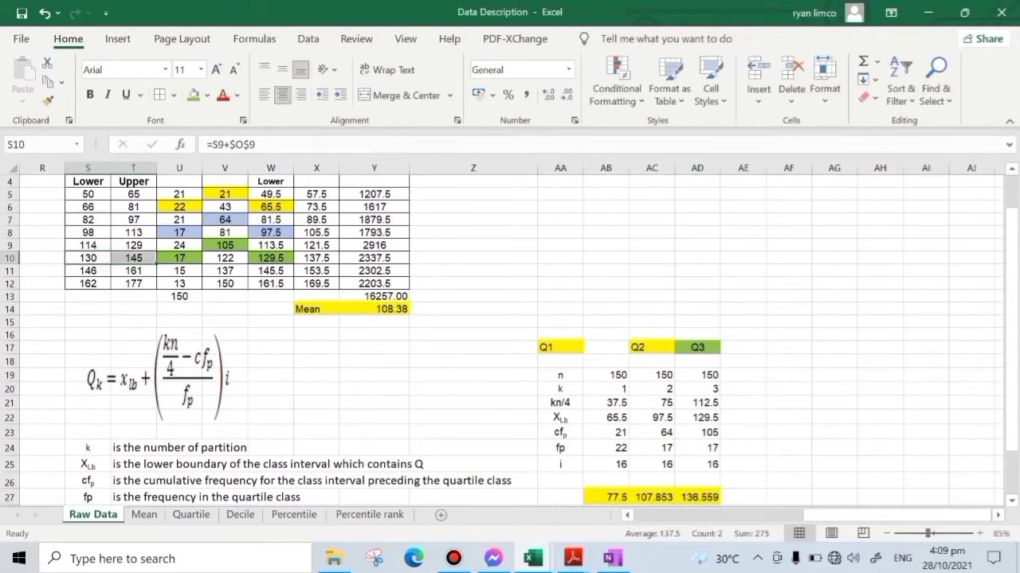
{"action": "scroll", "coordinate": [510, 340], "scroll_direction": "down", "scroll_amount": 1}
{"action": "left_click", "coordinate": [853, 382]}
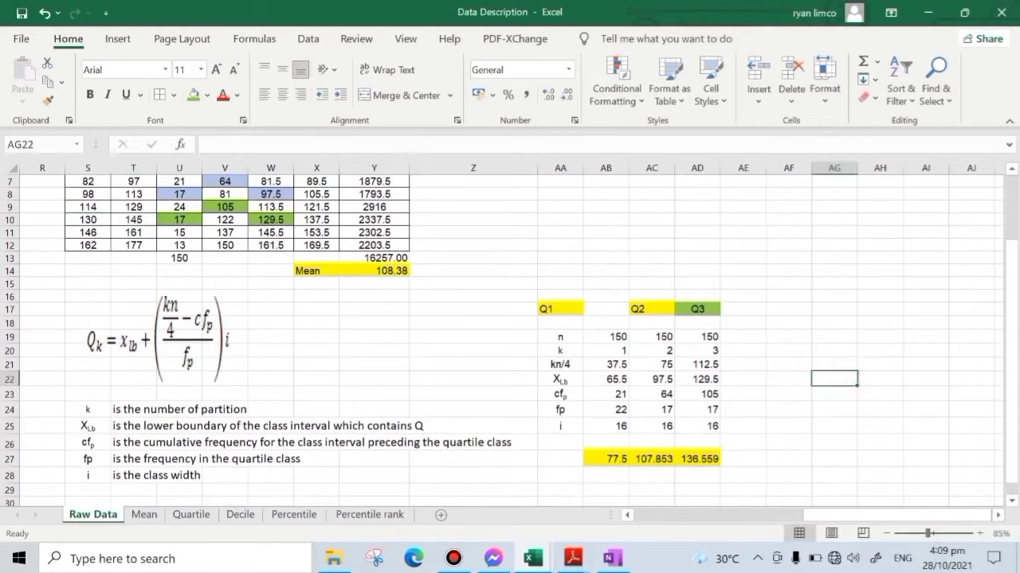
{"action": "mouse_move", "coordinate": [884, 516]}
{"action": "left_mouse_down"}
{"action": "mouse_move", "coordinate": [719, 516]}
{"action": "mouse_move", "coordinate": [873, 516]}
{"action": "left_mouse_up"}
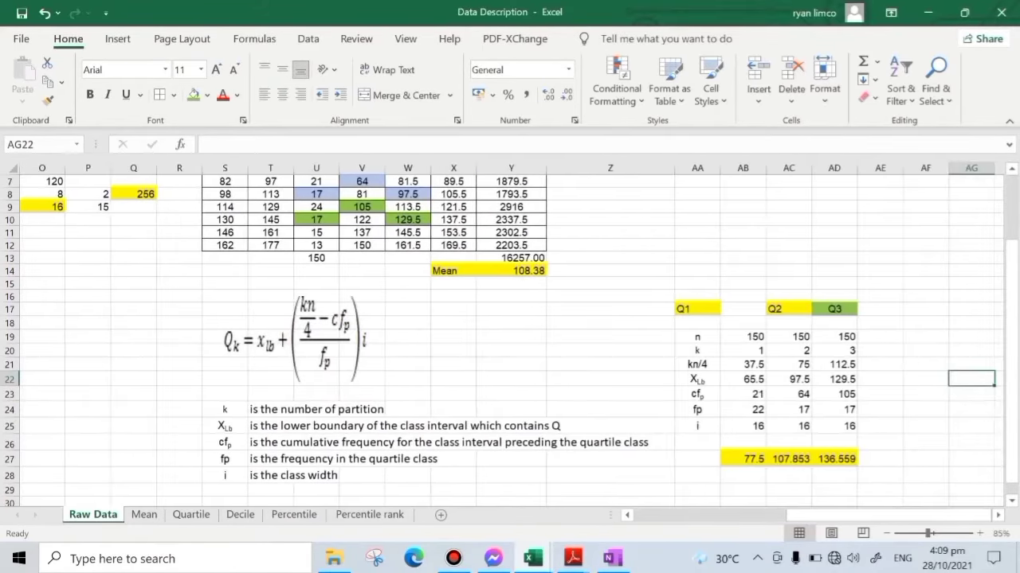
{"action": "scroll", "coordinate": [510, 334], "scroll_direction": "up", "scroll_amount": 2}
{"action": "scroll", "coordinate": [509, 334], "scroll_direction": "down", "scroll_amount": 1}
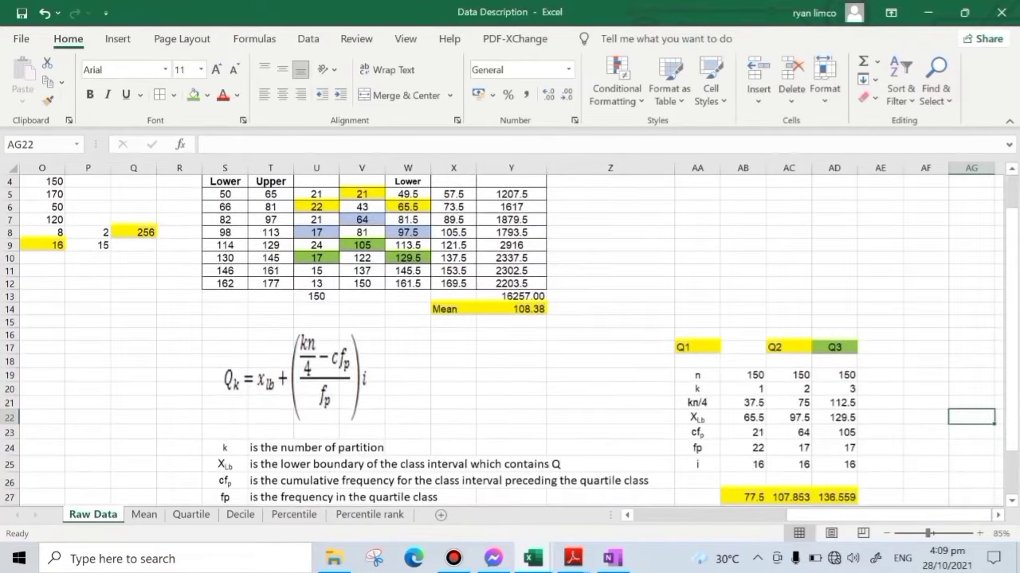
{"action": "scroll", "coordinate": [510, 335], "scroll_direction": "up", "scroll_amount": 1}
{"action": "scroll", "coordinate": [510, 335], "scroll_direction": "down", "scroll_amount": 2}
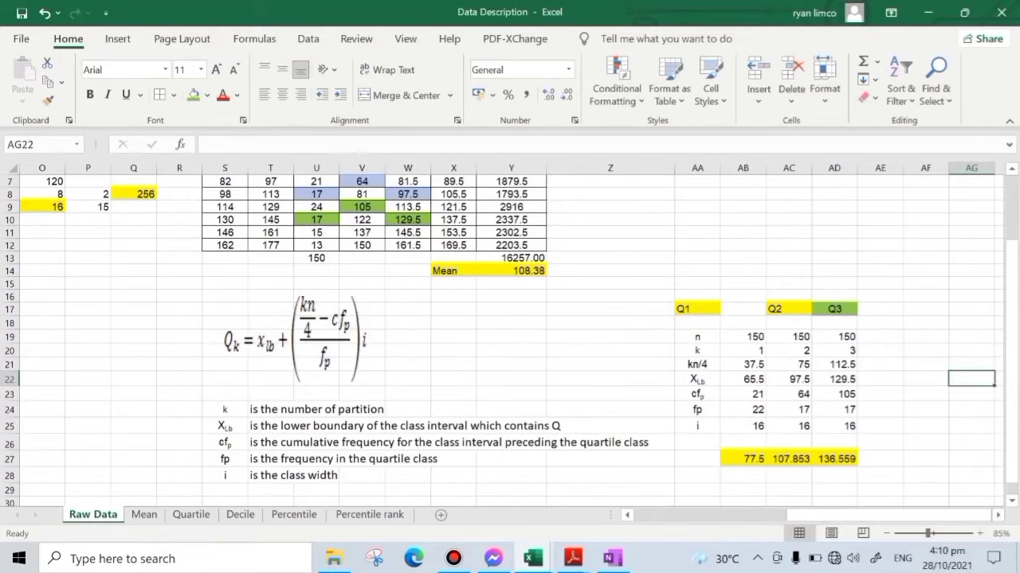
- Paste the decile formula picture (Dk with kn/10) below the quartile symbol definitions, around row 30
{"action": "scroll", "coordinate": [510, 335], "scroll_direction": "down", "scroll_amount": 4}
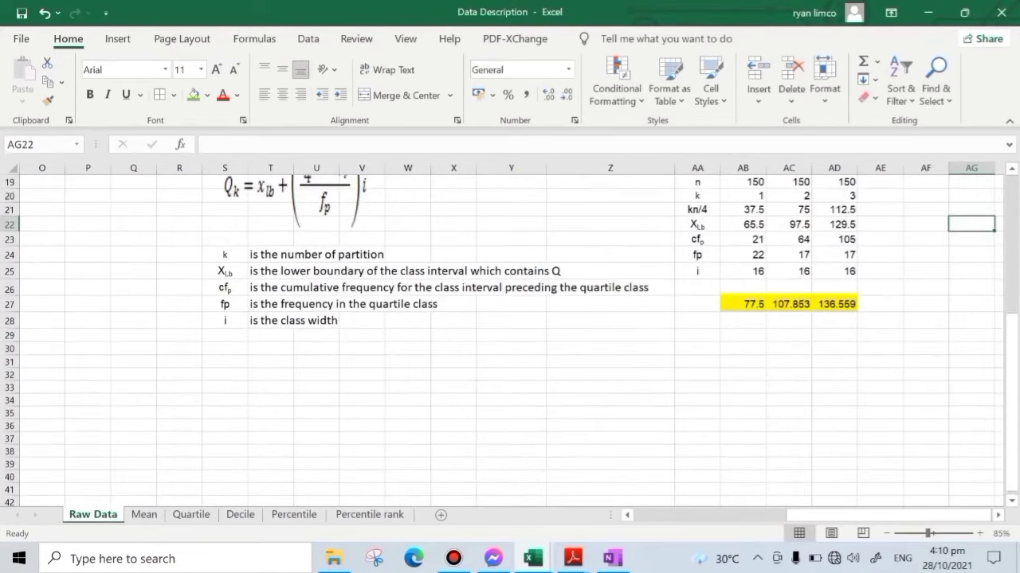
{"action": "key", "text": "ctrl+v"}
{"action": "left_click", "coordinate": [510, 399]}
{"action": "left_click_drag", "start_coordinate": [229, 261], "coordinate": [610, 321]}
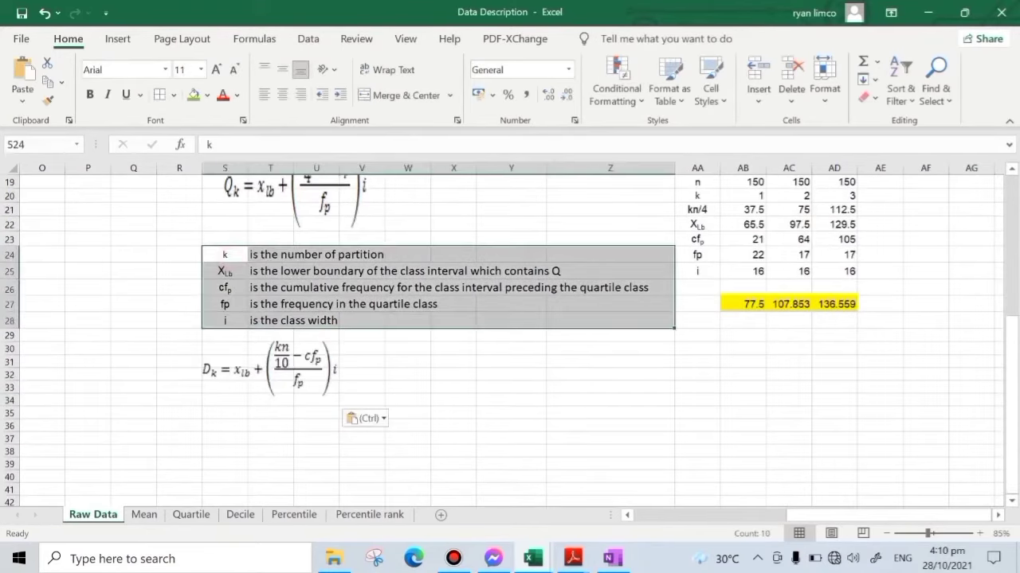
{"action": "left_click", "coordinate": [481, 383]}
{"action": "left_click", "coordinate": [752, 413]}
{"action": "scroll", "coordinate": [752, 412], "scroll_direction": "up", "scroll_amount": 1}
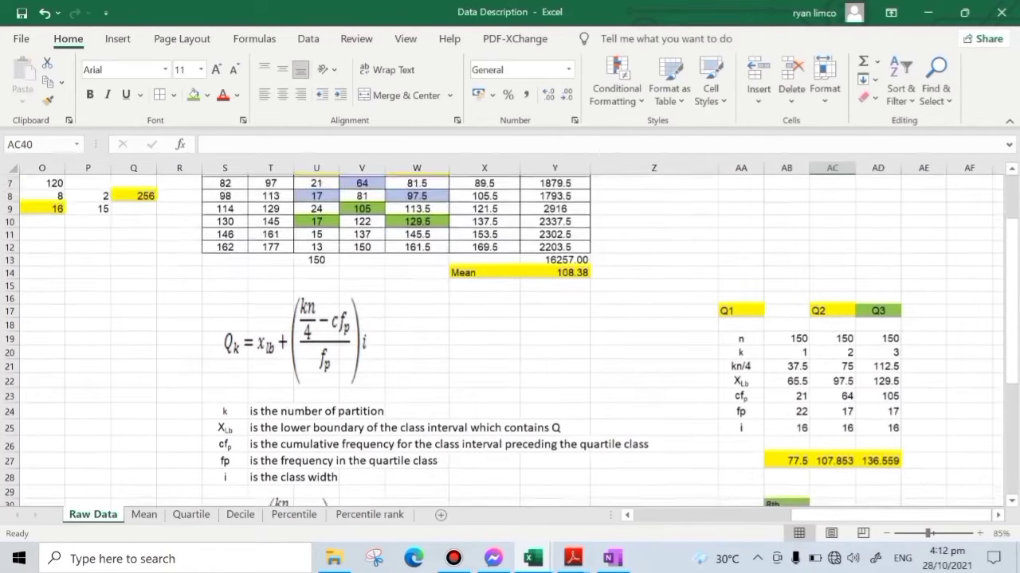
- Enter n as 150 in AB31 and k as 8 in AB32 for the 8th decile
{"action": "scroll", "coordinate": [510, 334], "scroll_direction": "down", "scroll_amount": 7}
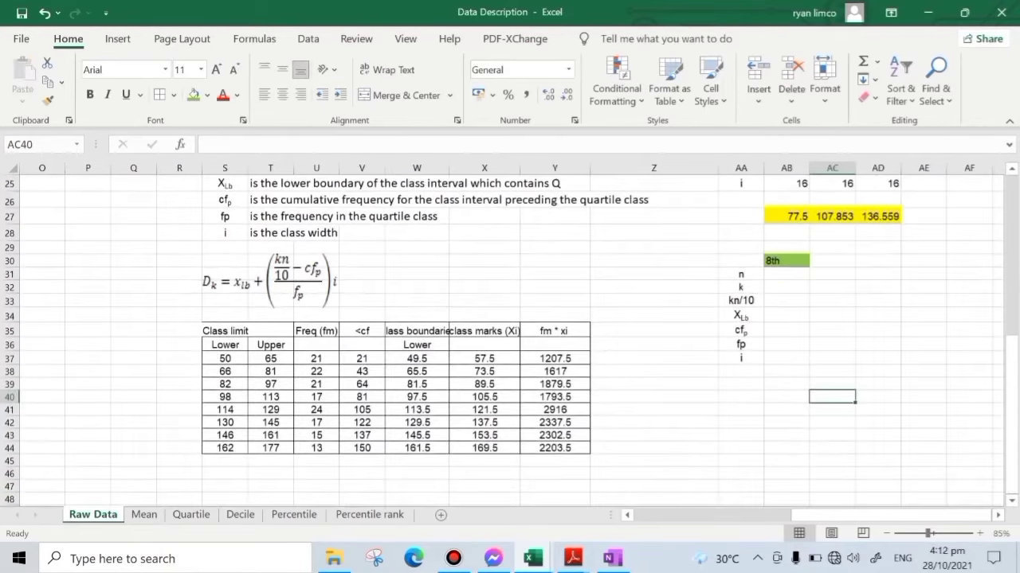
{"action": "left_click", "coordinate": [757, 411]}
{"action": "left_click", "coordinate": [740, 437]}
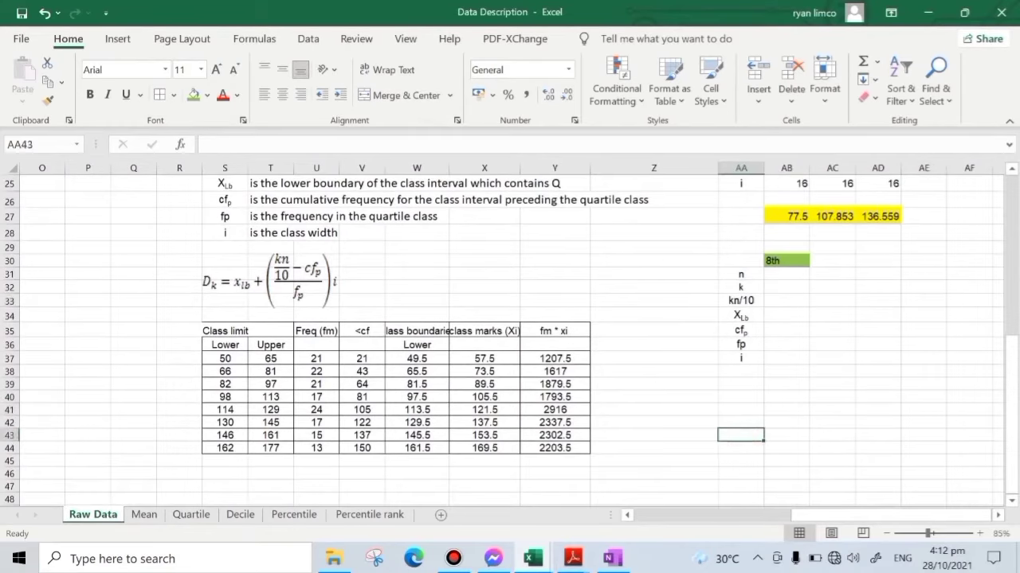
{"action": "scroll", "coordinate": [510, 335], "scroll_direction": "up", "scroll_amount": 1}
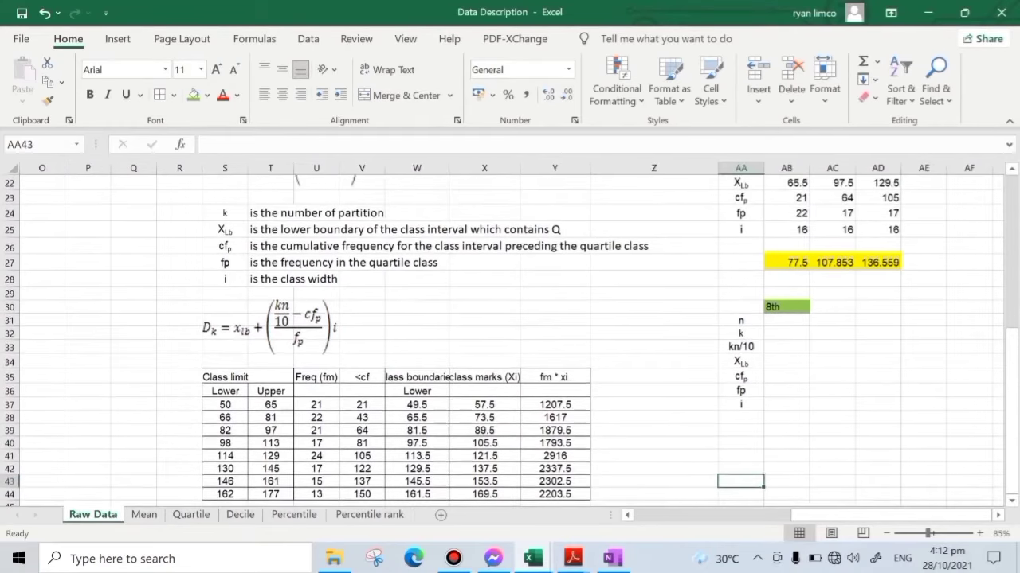
{"action": "scroll", "coordinate": [510, 335], "scroll_direction": "down", "scroll_amount": 1}
{"action": "left_click", "coordinate": [791, 276]}
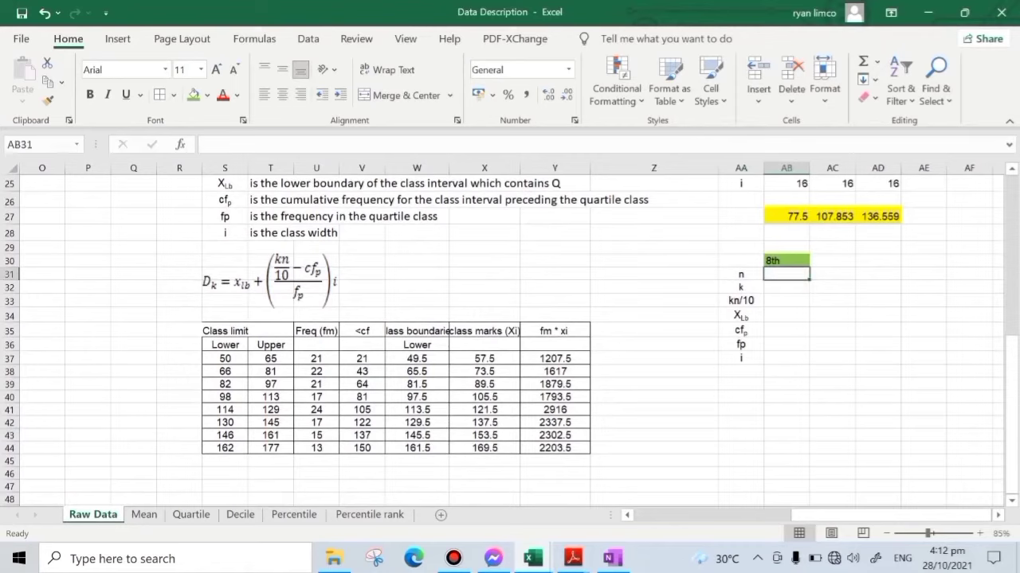
{"action": "type", "text": "150"}
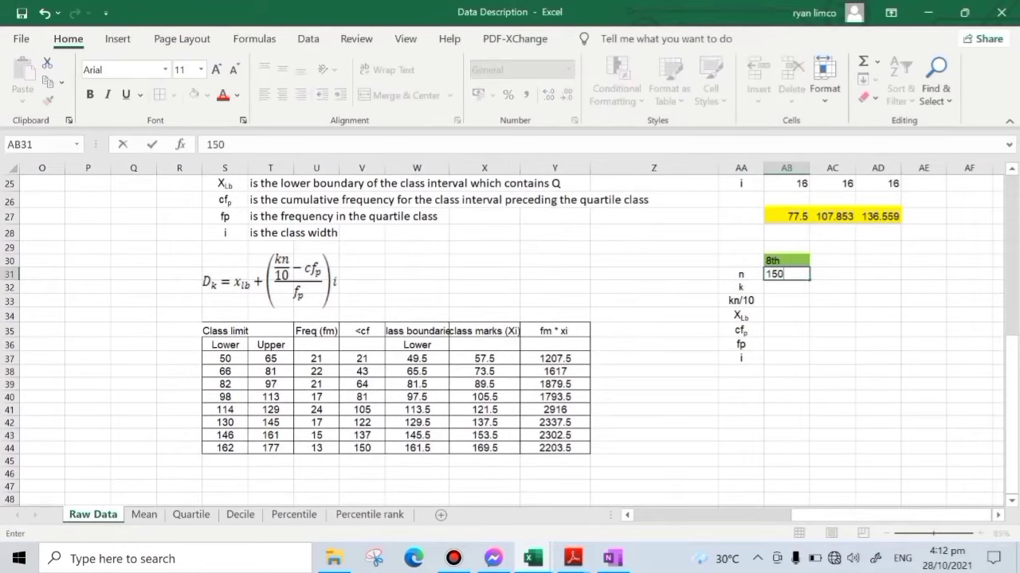
{"action": "key", "text": "Return"}
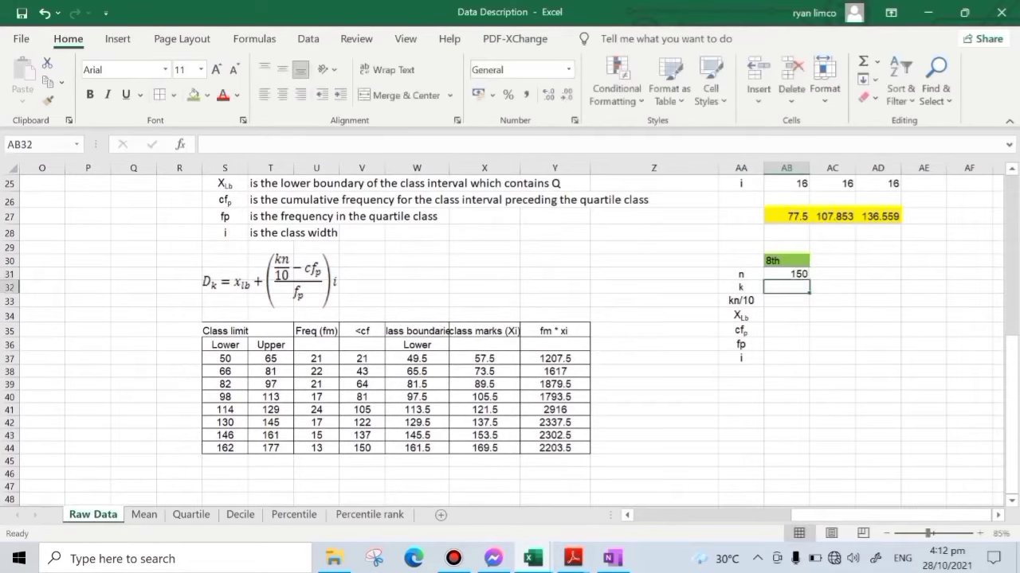
{"action": "type", "text": "8"}
{"action": "key", "text": "Return"}
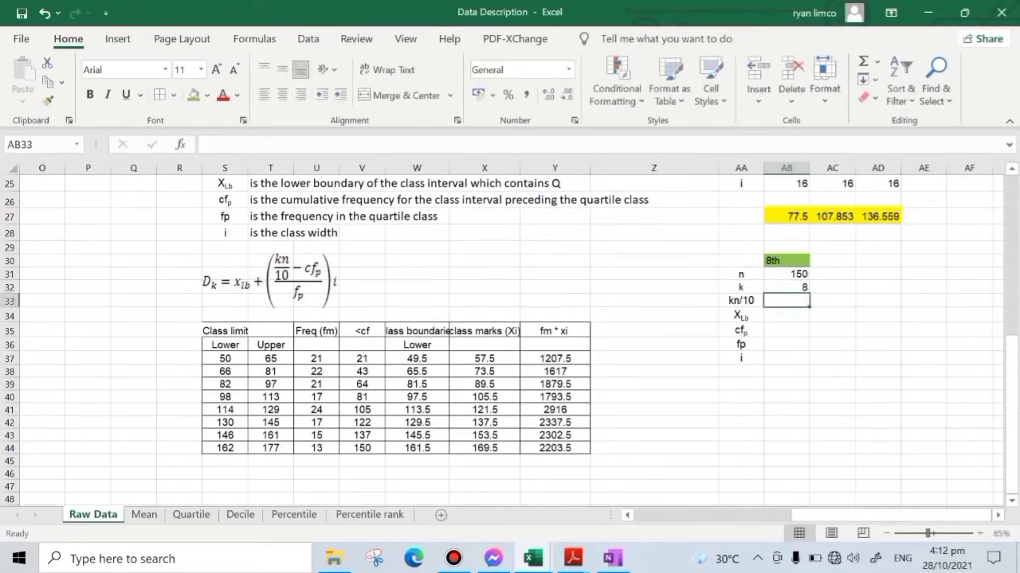
- Compute kn/10 for the 8th decile in AB33 with =AB32*AB31/10
{"action": "type", "text": "="}
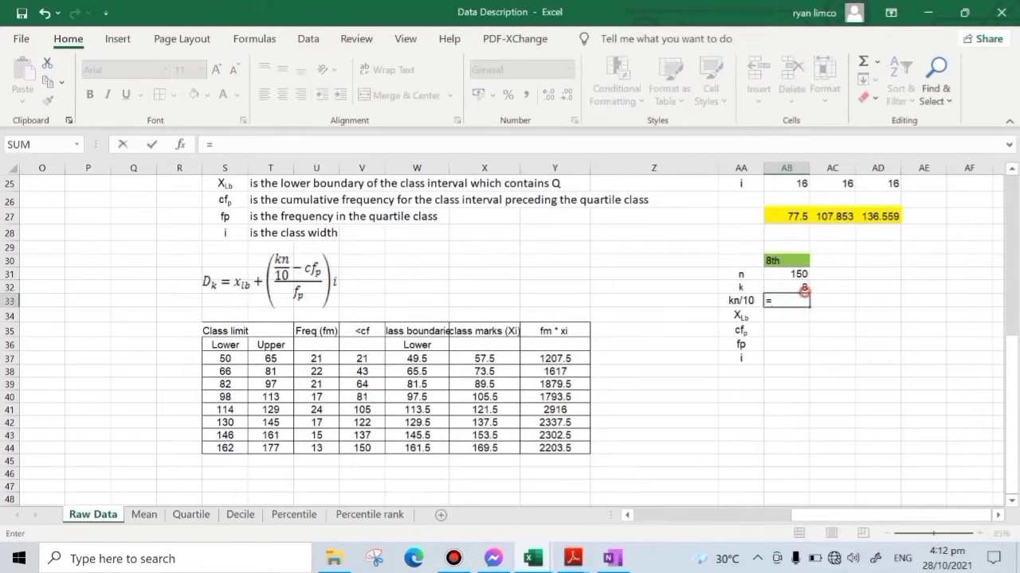
{"action": "left_click", "coordinate": [802, 289]}
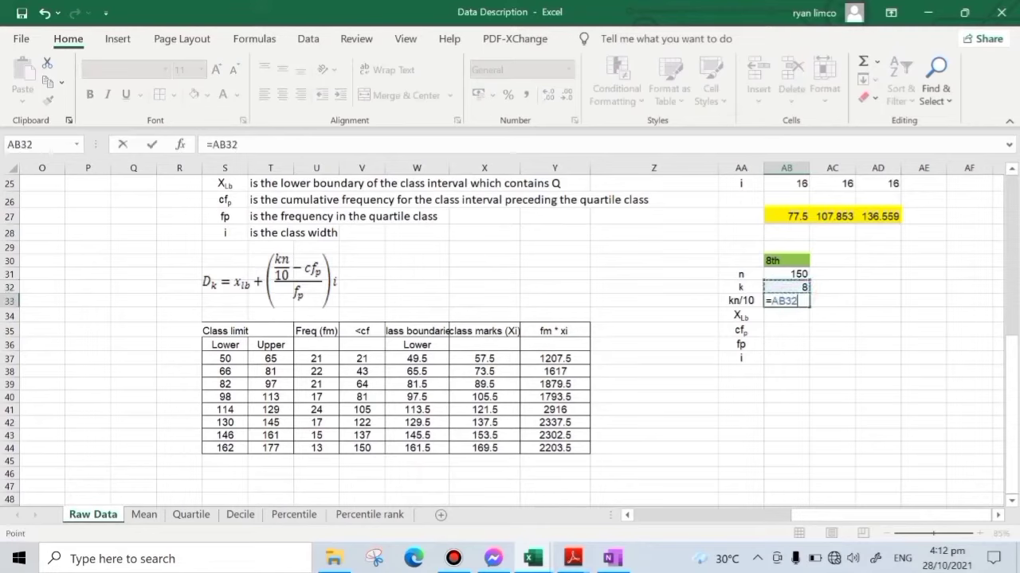
{"action": "type", "text": "*"}
{"action": "left_click", "coordinate": [797, 274]}
{"action": "type", "text": "/10"}
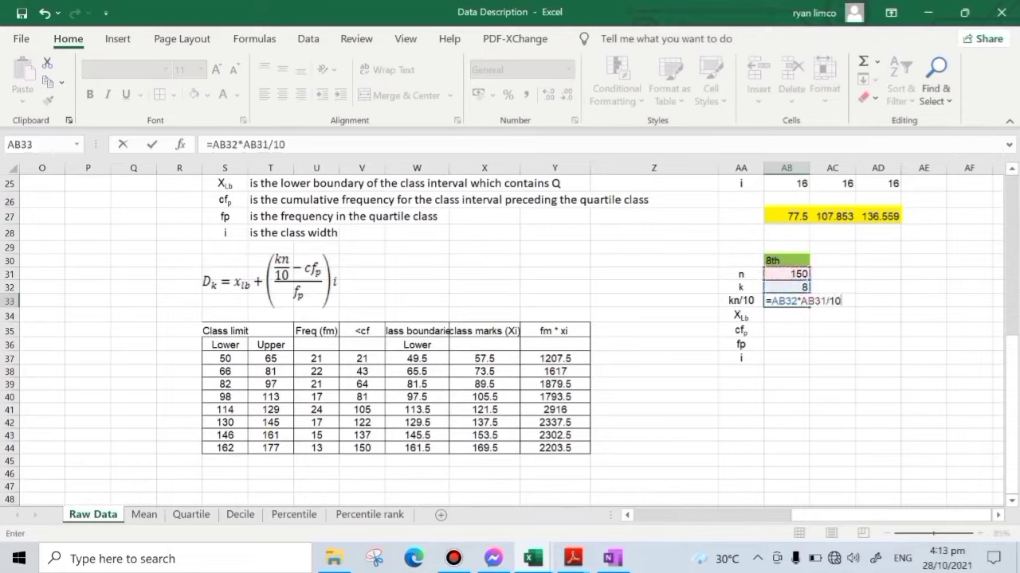
{"action": "key", "text": "Return"}
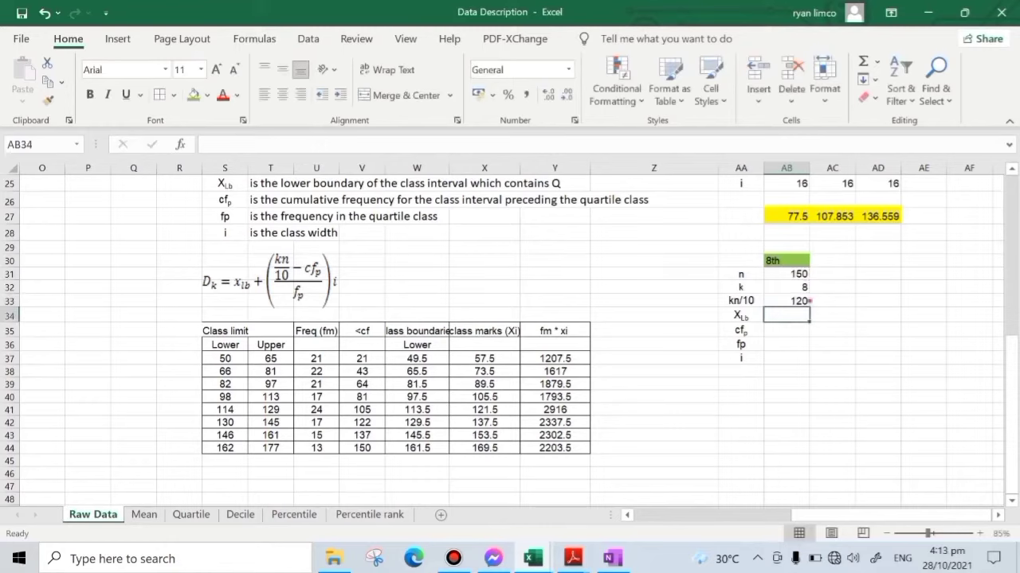
- Highlight the 8th decile class's lower boundary W42, preceding cumulative frequency V41 and class frequency U42 in green
{"action": "left_click", "coordinate": [803, 301]}
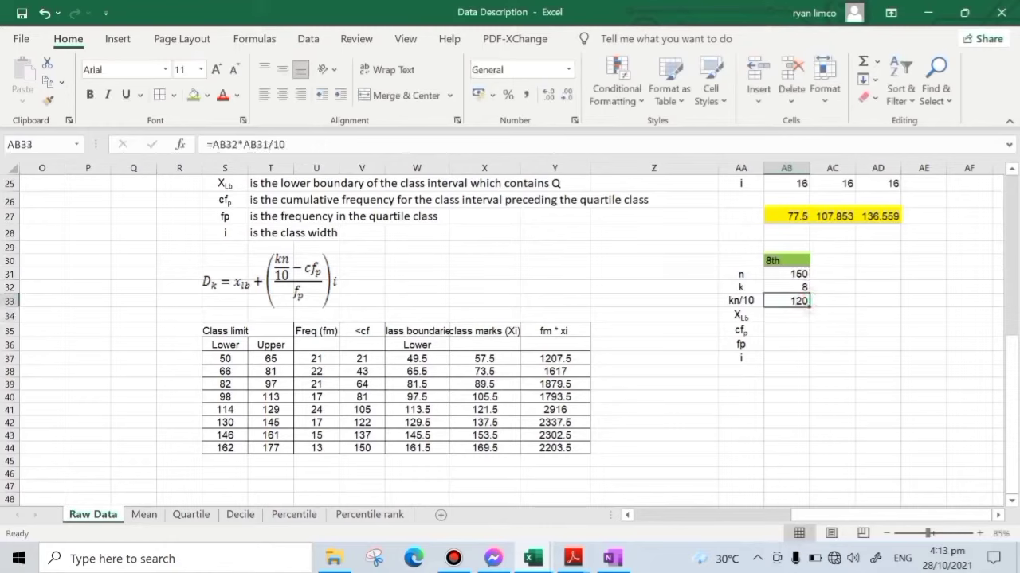
{"action": "left_click", "coordinate": [373, 422]}
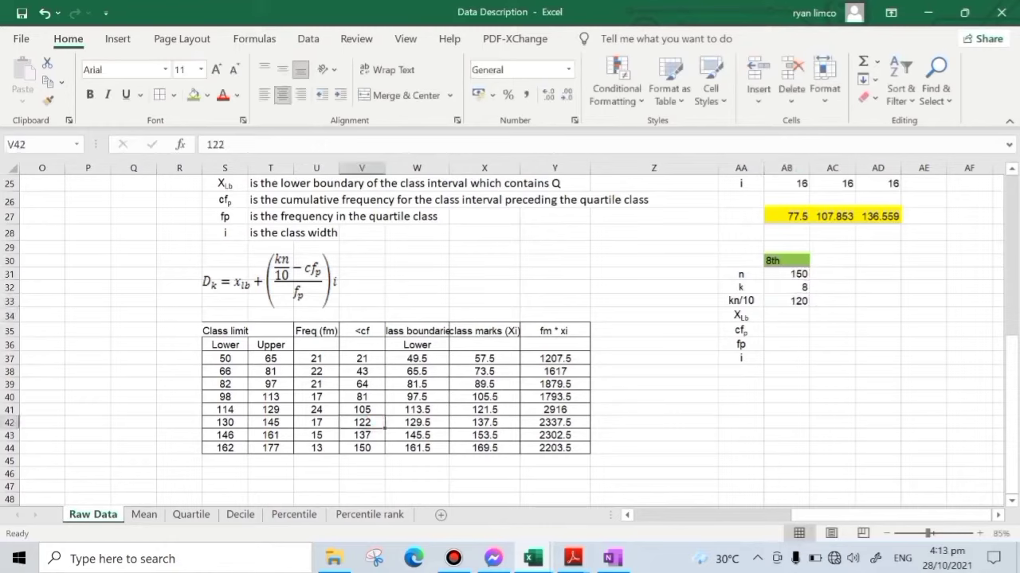
{"action": "left_click", "coordinate": [418, 423]}
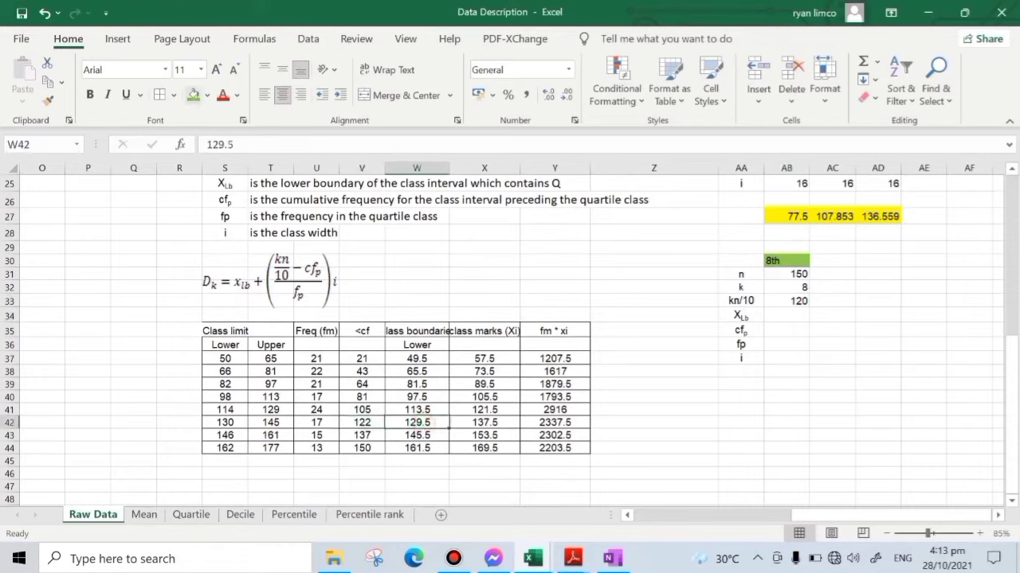
{"action": "left_click", "coordinate": [192, 95]}
{"action": "left_click", "coordinate": [375, 410]}
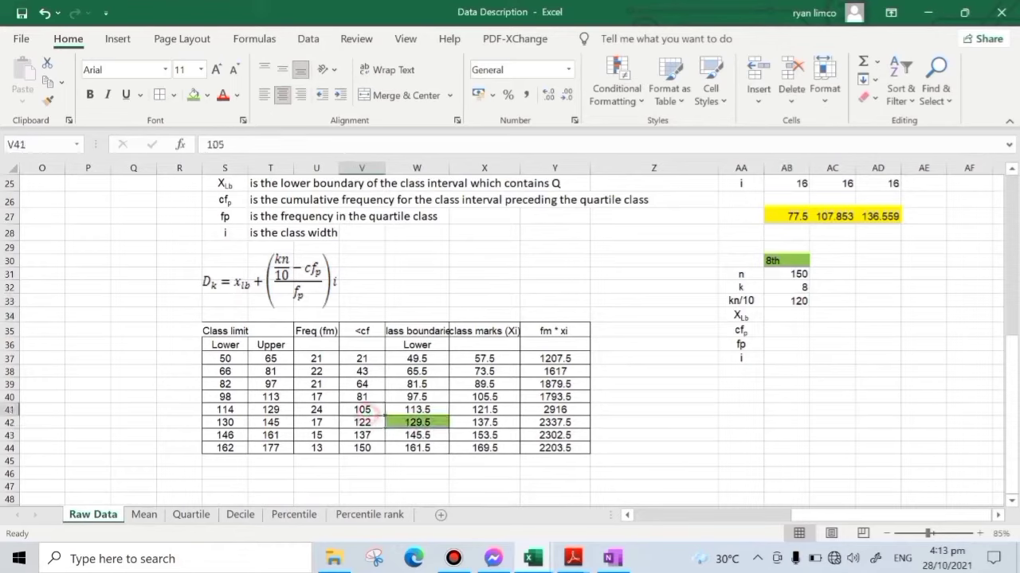
{"action": "left_click", "coordinate": [193, 95]}
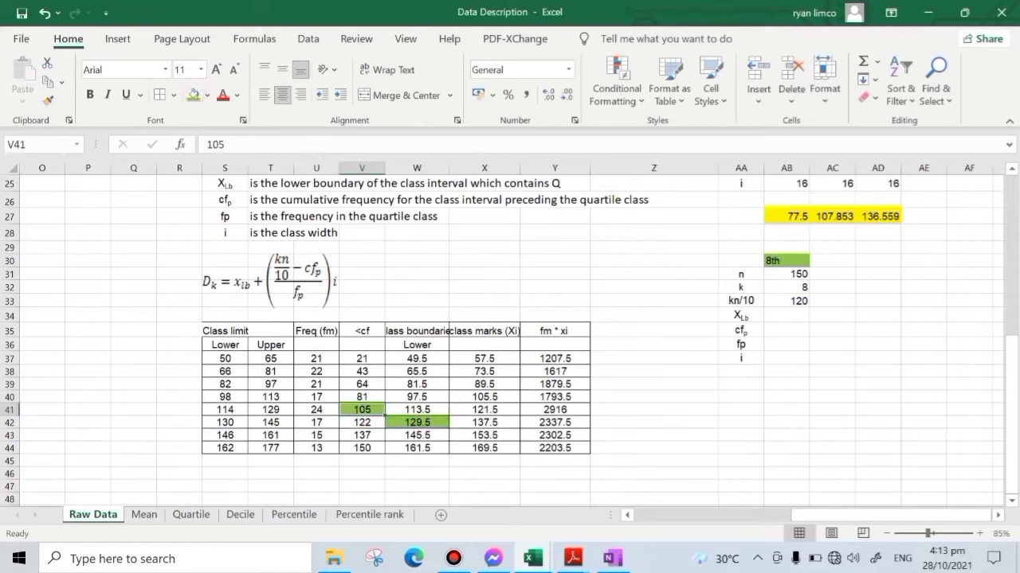
{"action": "left_click", "coordinate": [323, 423]}
{"action": "left_click", "coordinate": [192, 95]}
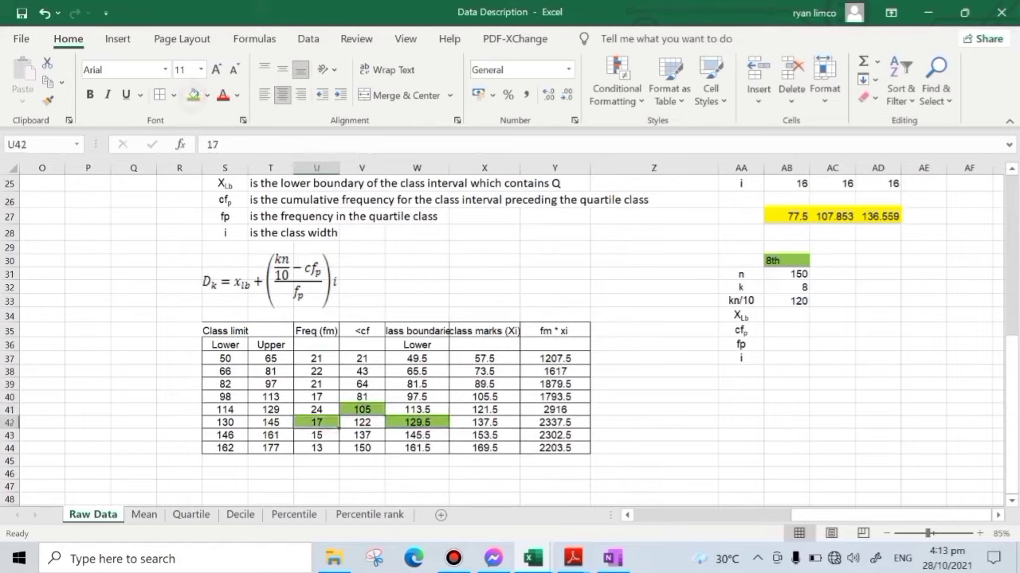
- Link the 8th decile's lower boundary AB34 to =W42 and its preceding cumulative frequency AB35 to =V41
{"action": "left_click", "coordinate": [788, 316]}
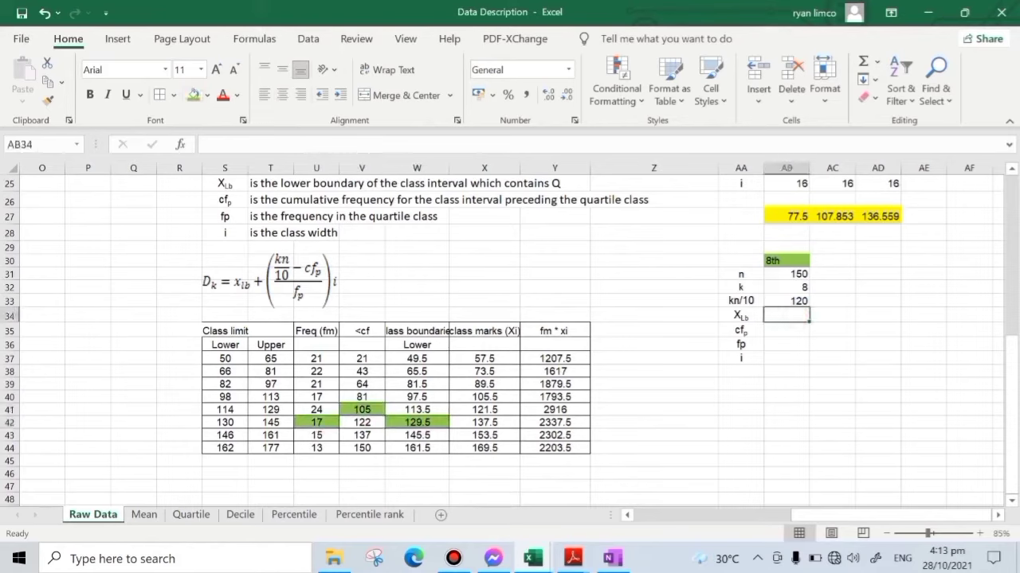
{"action": "type", "text": "="}
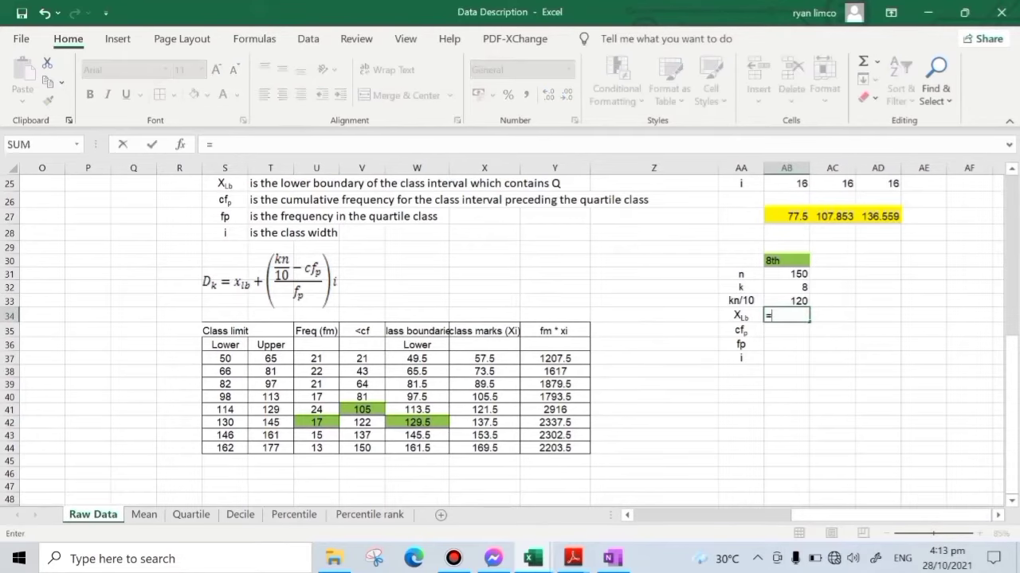
{"action": "left_click", "coordinate": [417, 422]}
{"action": "key", "text": "Return"}
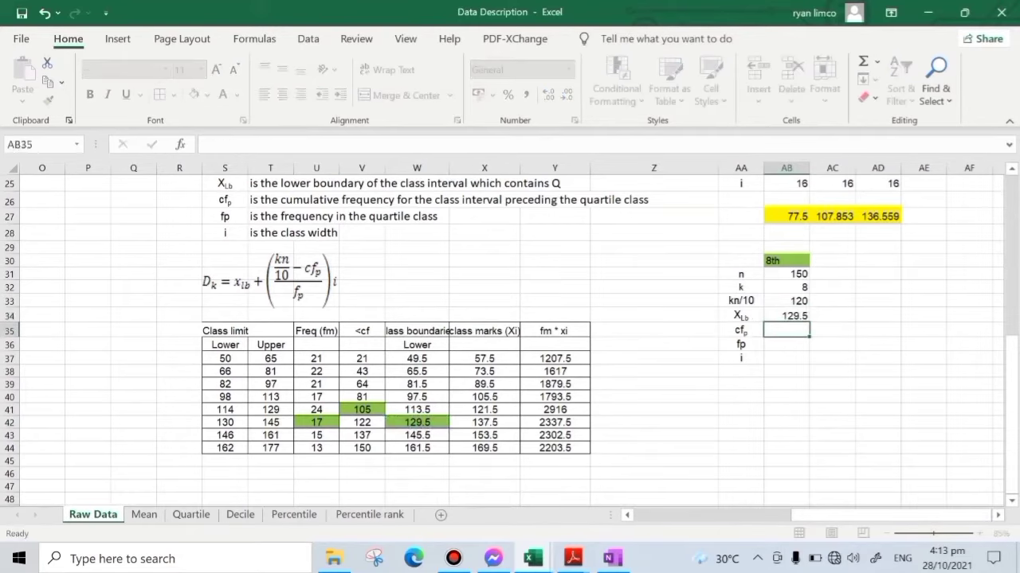
{"action": "type", "text": "="}
{"action": "left_click", "coordinate": [362, 409]}
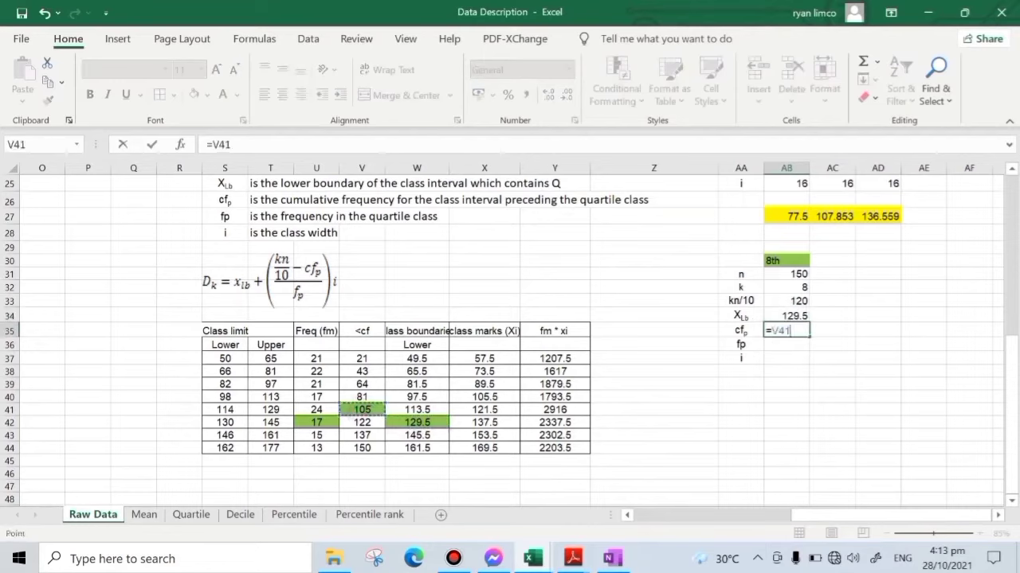
{"action": "key", "text": "Return"}
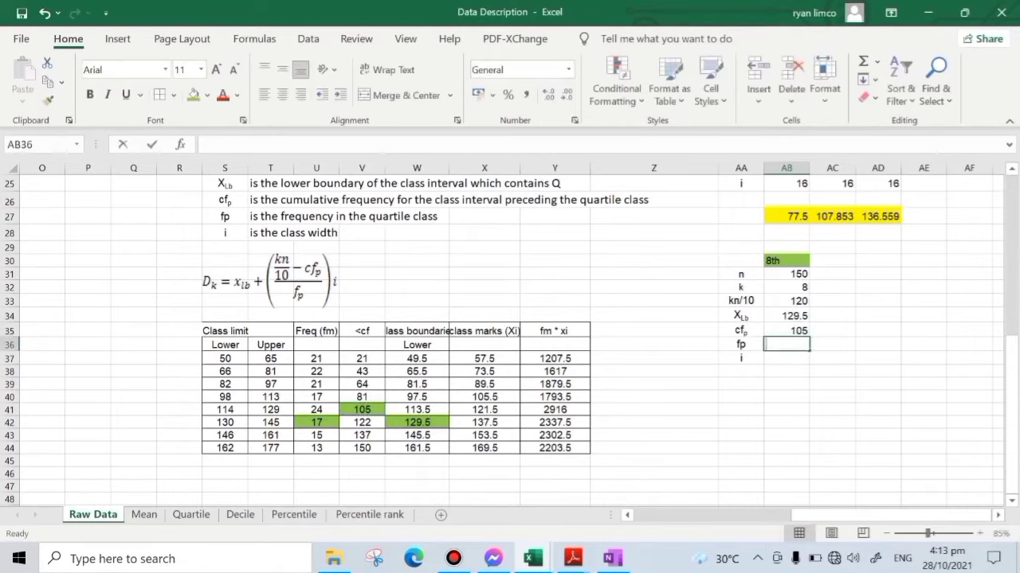
- Link the 8th decile's class frequency AB36 to =U42 and enter the class width i as 16 in AB37
{"action": "type", "text": "="}
{"action": "left_click", "coordinate": [316, 422]}
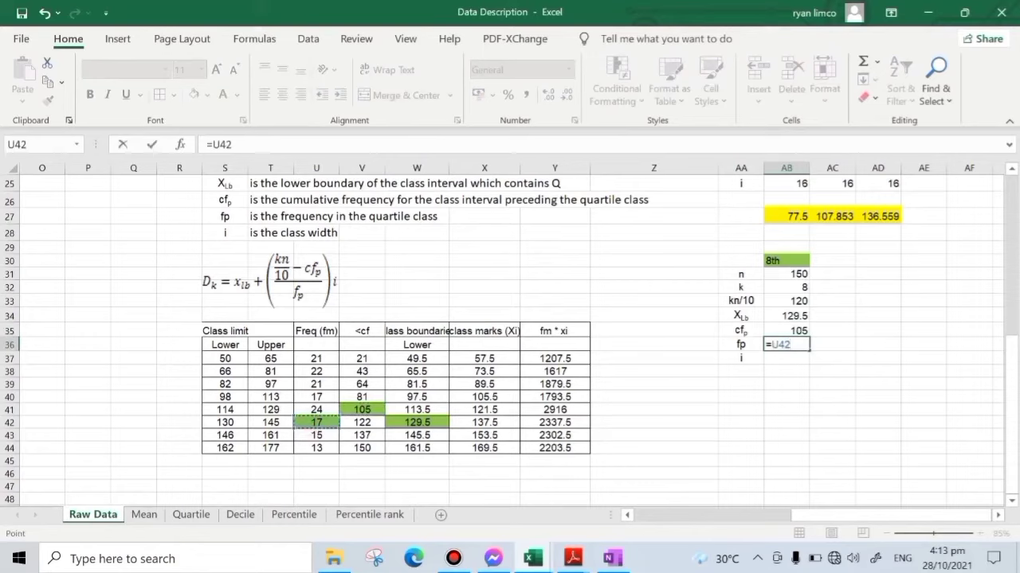
{"action": "key", "text": "Return"}
{"action": "type", "text": "16"}
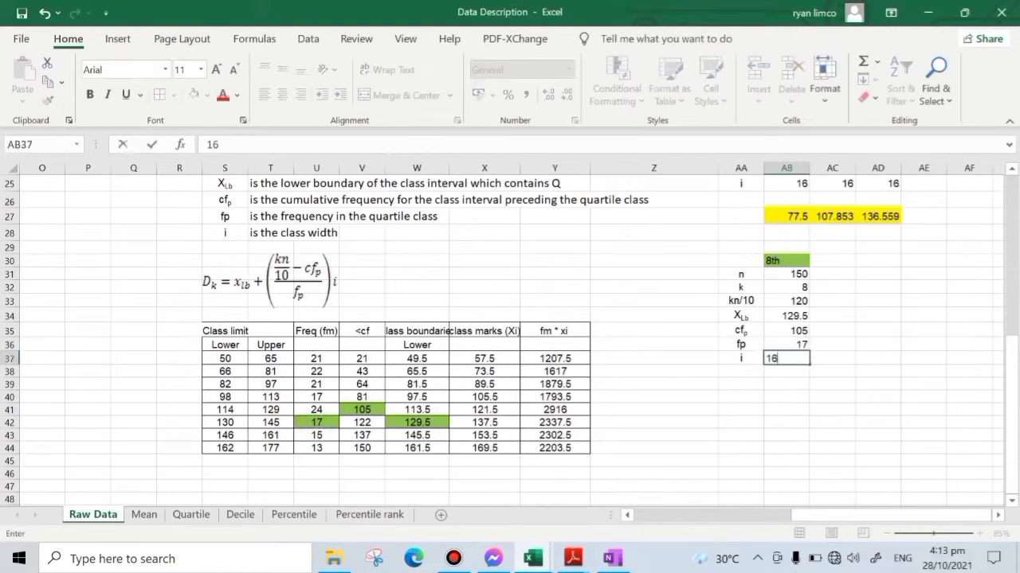
{"action": "key", "text": "Return"}
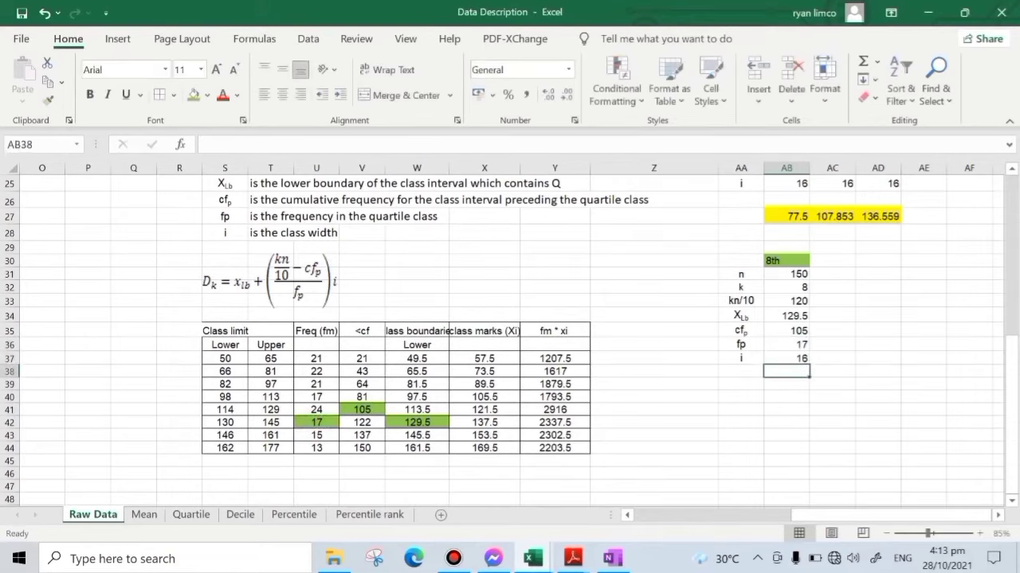
- Compute the 8th decile in AB40 with =AB34+((AB33-AB35)/AB36)*AB37
{"action": "left_click", "coordinate": [786, 396]}
{"action": "type", "text": "="}
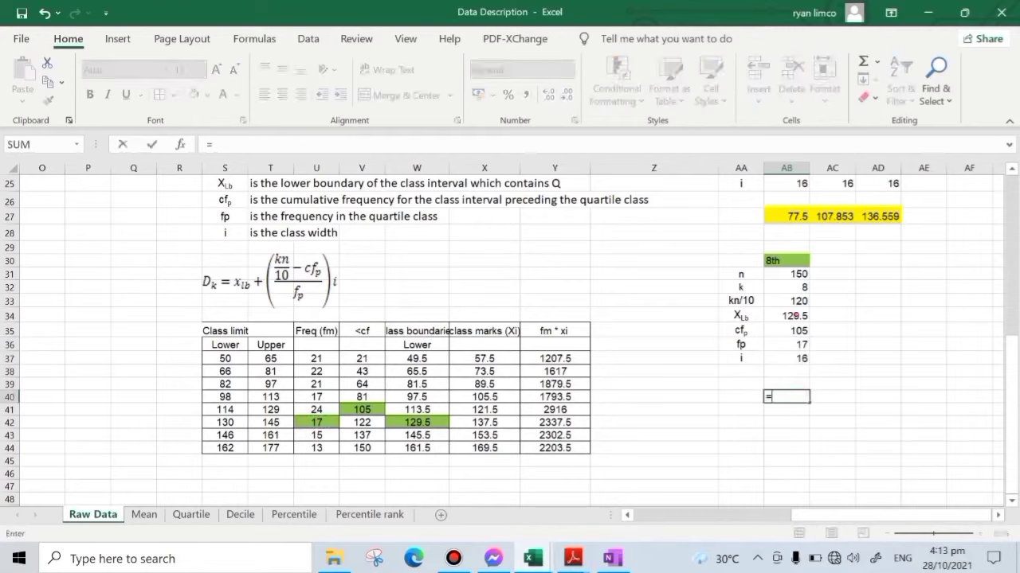
{"action": "left_click", "coordinate": [786, 316]}
{"action": "type", "text": "+(("}
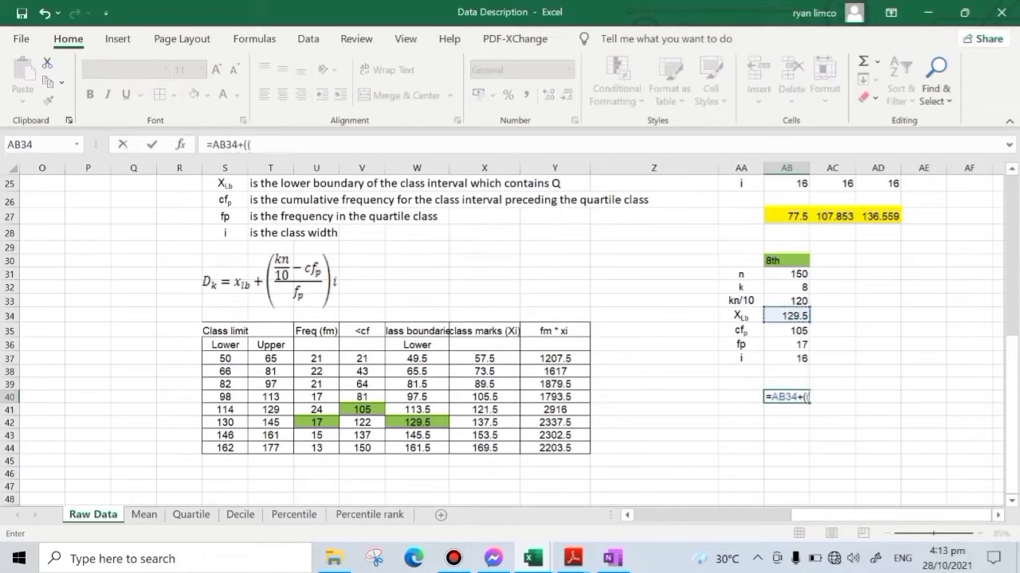
{"action": "left_click", "coordinate": [786, 301]}
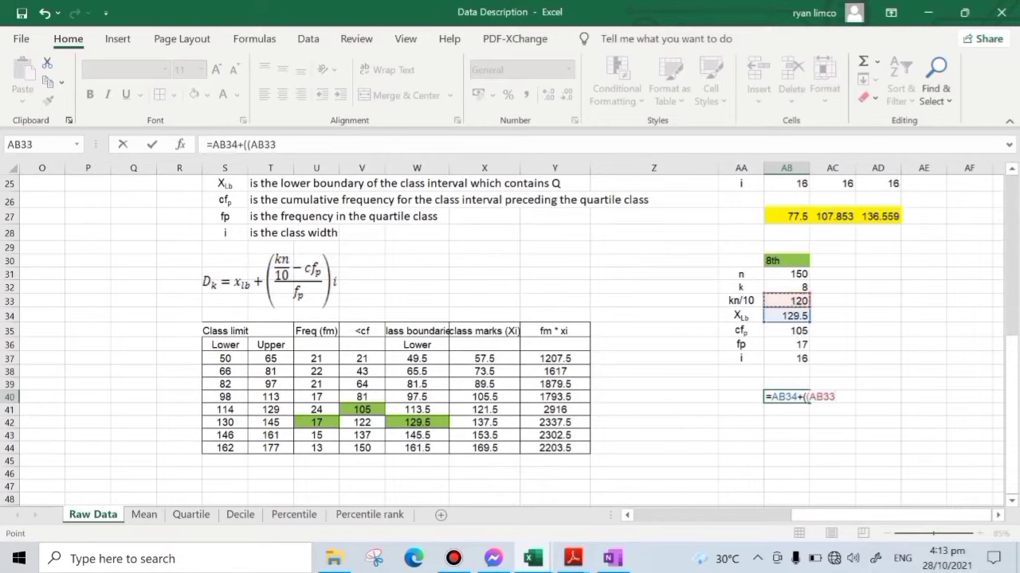
{"action": "type", "text": "-"}
{"action": "left_click", "coordinate": [789, 332]}
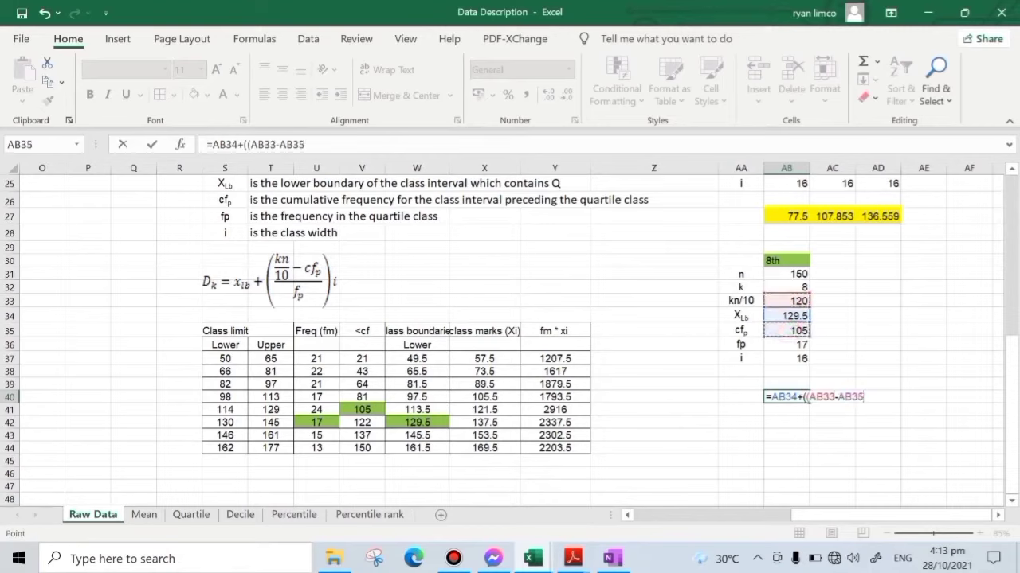
{"action": "type", "text": ")/"}
{"action": "left_click", "coordinate": [790, 345]}
{"action": "type", "text": ")"}
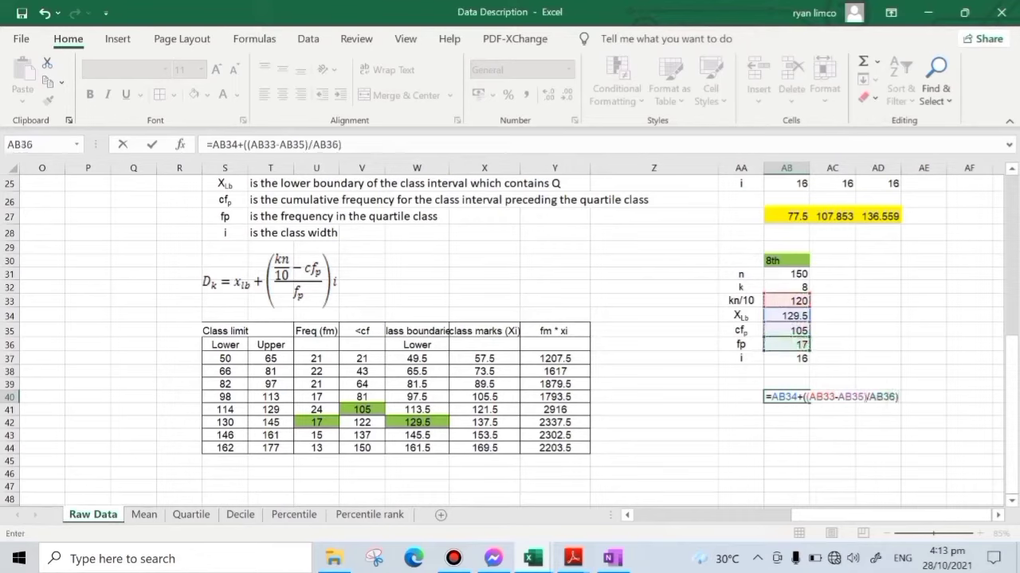
{"action": "type", "text": "*"}
{"action": "left_click", "coordinate": [792, 358]}
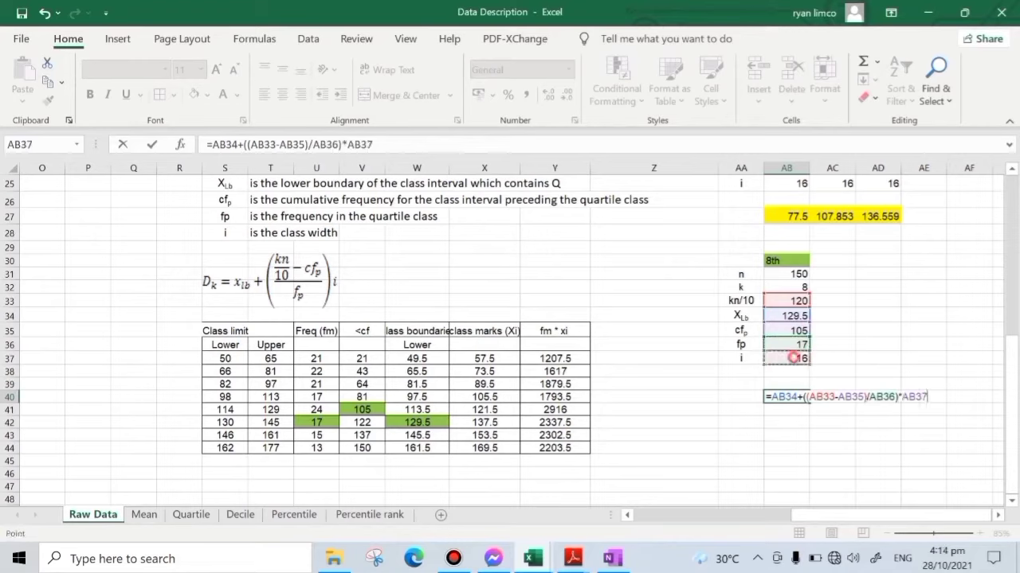
{"action": "key", "text": "Return"}
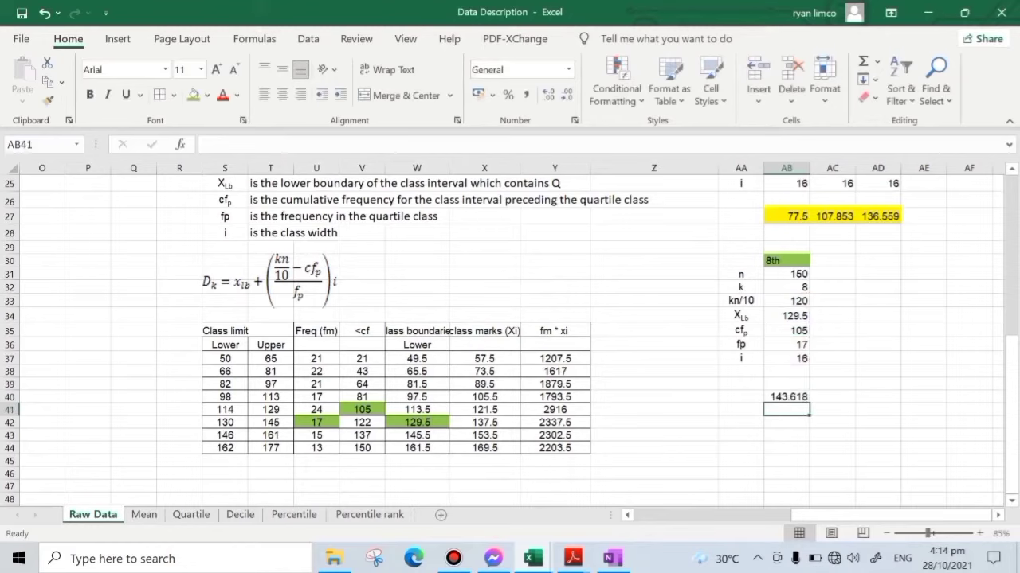
- Highlight the 8th decile result in AB40 with the green fill
{"action": "left_click_drag", "start_coordinate": [238, 424], "coordinate": [292, 427]}
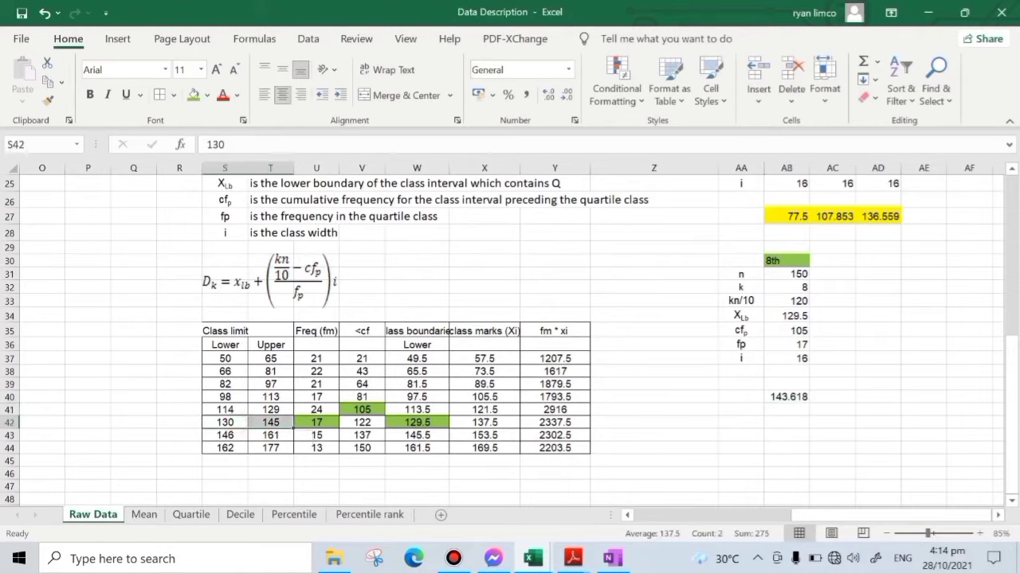
{"action": "left_click", "coordinate": [787, 397]}
{"action": "left_click", "coordinate": [193, 94]}
{"action": "left_click", "coordinate": [849, 346]}
{"action": "left_click", "coordinate": [804, 434]}
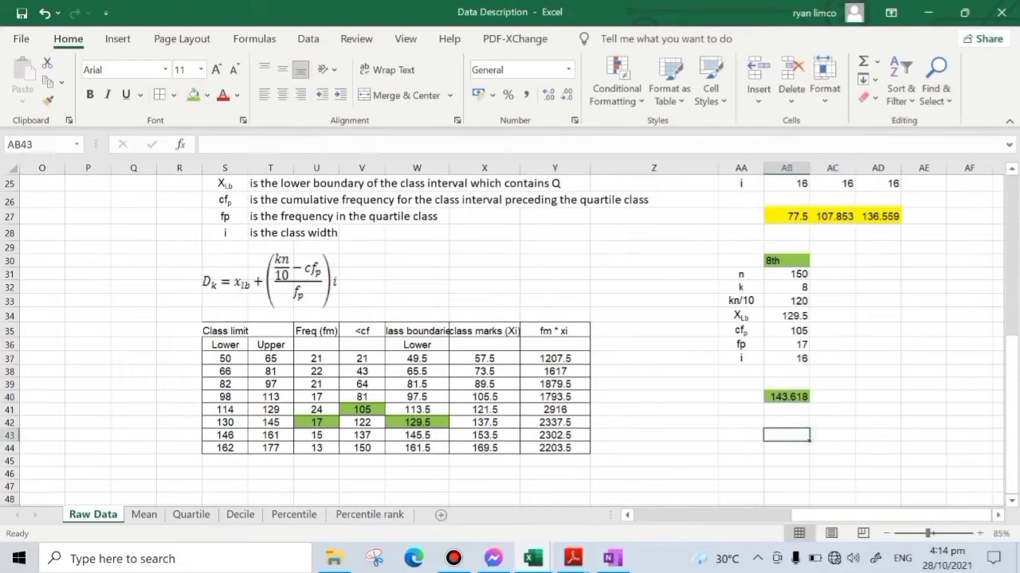
{"action": "left_click", "coordinate": [618, 453]}
- Review the list of measures to solve below the raw data, and return to the decile work area
{"action": "scroll", "coordinate": [510, 335], "scroll_direction": "up", "scroll_amount": 6}
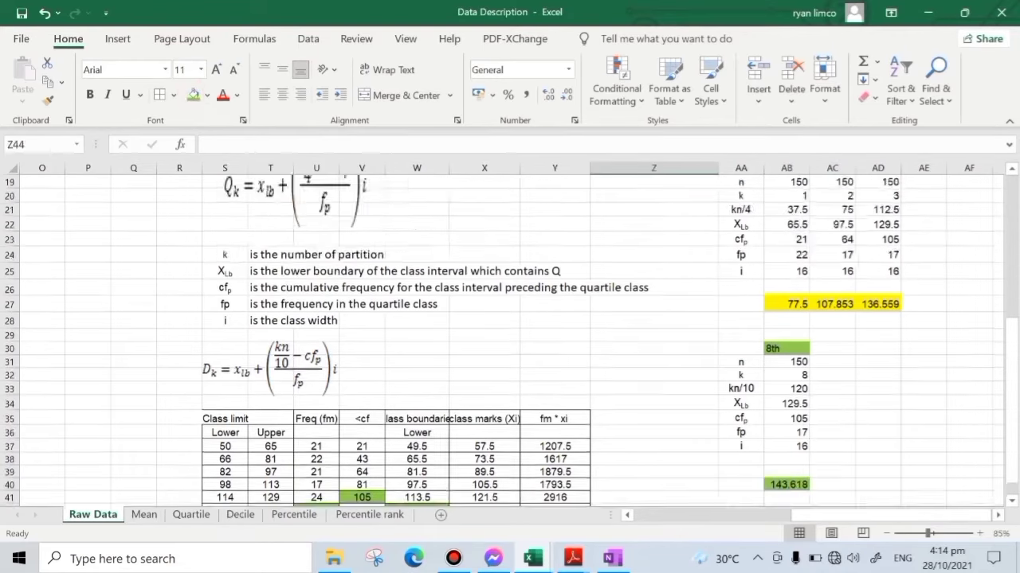
{"action": "scroll", "coordinate": [510, 335], "scroll_direction": "up", "scroll_amount": 2}
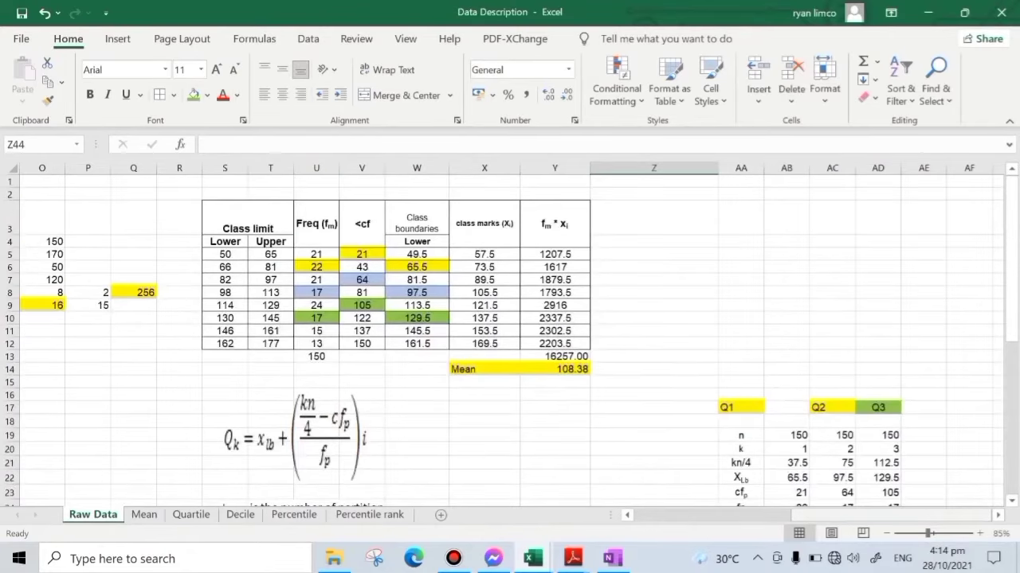
{"action": "scroll", "coordinate": [510, 335], "scroll_direction": "left", "scroll_amount": 5}
{"action": "scroll", "coordinate": [510, 335], "scroll_direction": "down", "scroll_amount": 1}
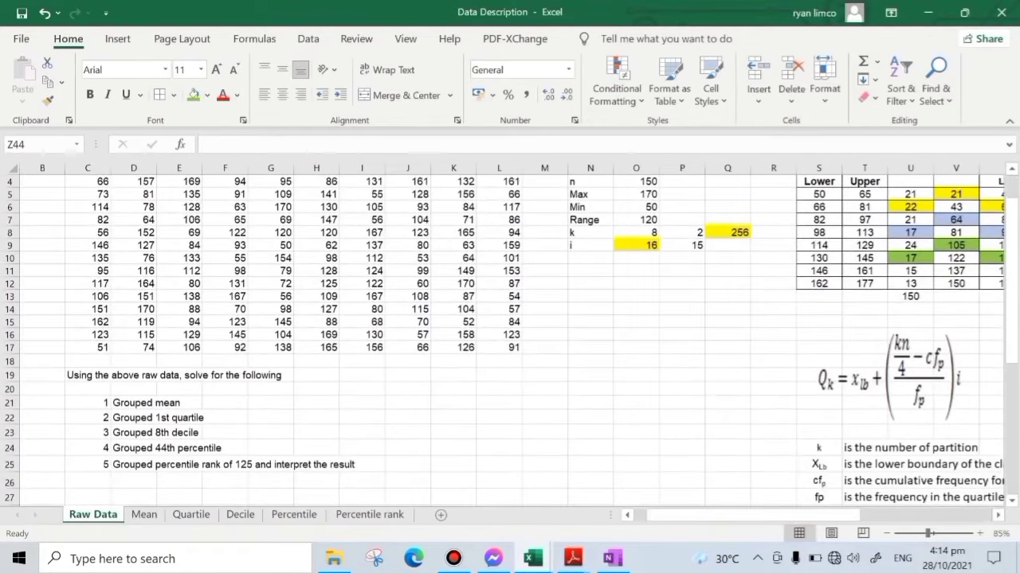
{"action": "scroll", "coordinate": [510, 335], "scroll_direction": "down", "scroll_amount": 1}
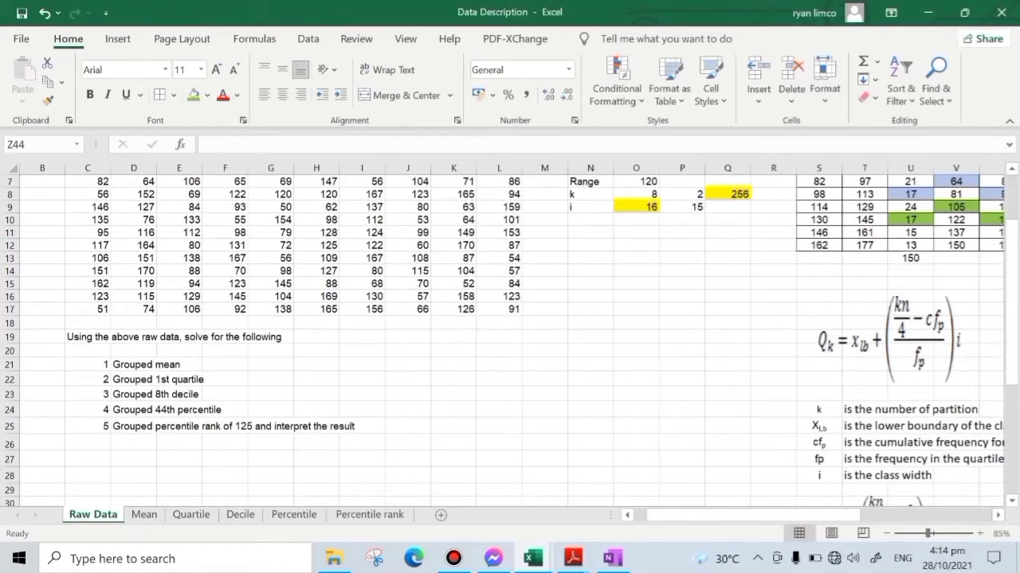
{"action": "scroll", "coordinate": [509, 334], "scroll_direction": "right", "scroll_amount": 5}
{"action": "scroll", "coordinate": [510, 335], "scroll_direction": "down", "scroll_amount": 4}
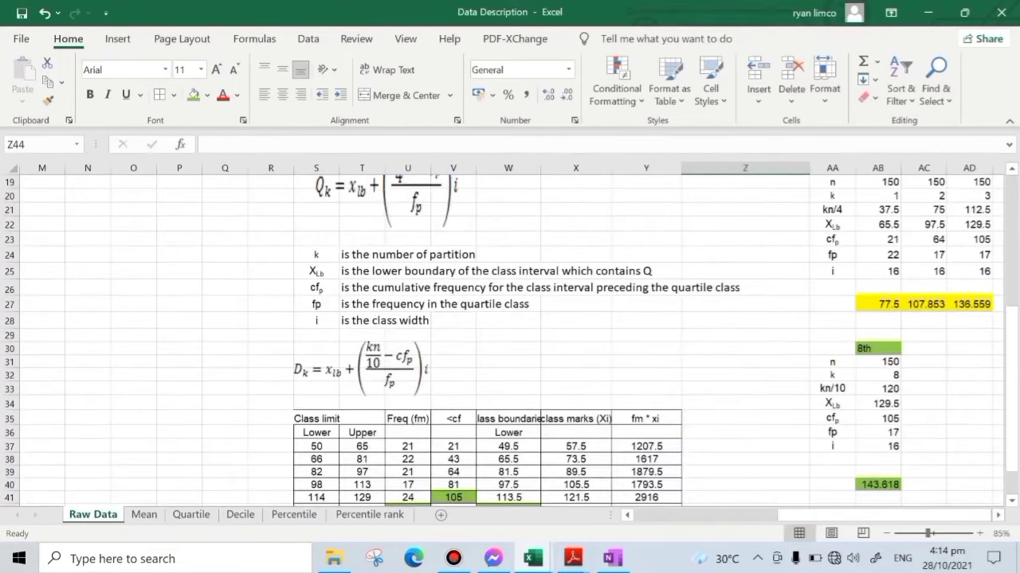
{"action": "scroll", "coordinate": [510, 335], "scroll_direction": "down", "scroll_amount": 3}
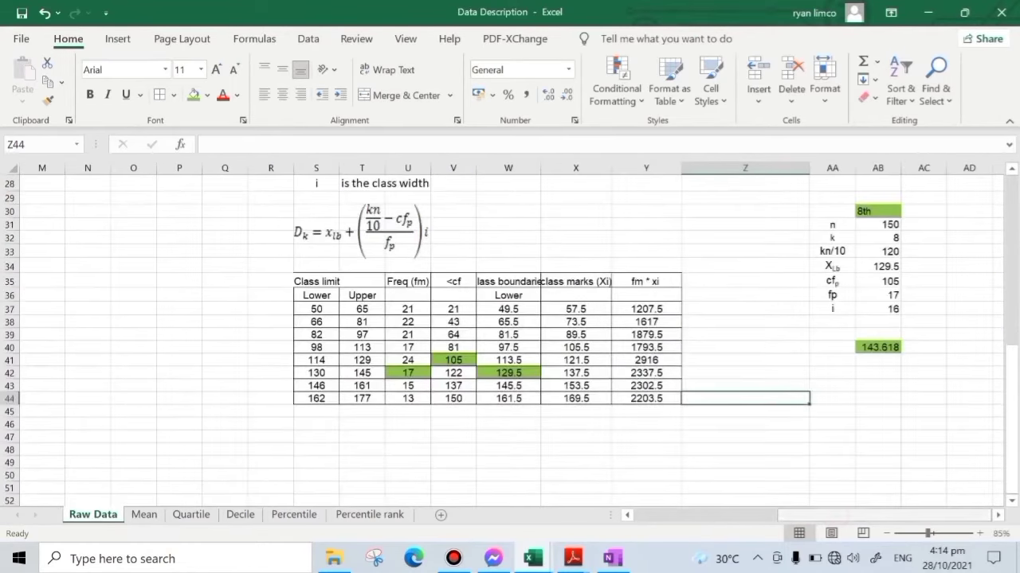
- Paste the percentile formula picture (Pk with kn/100) below the decile frequency table, around row 47
{"action": "left_click", "coordinate": [362, 233]}
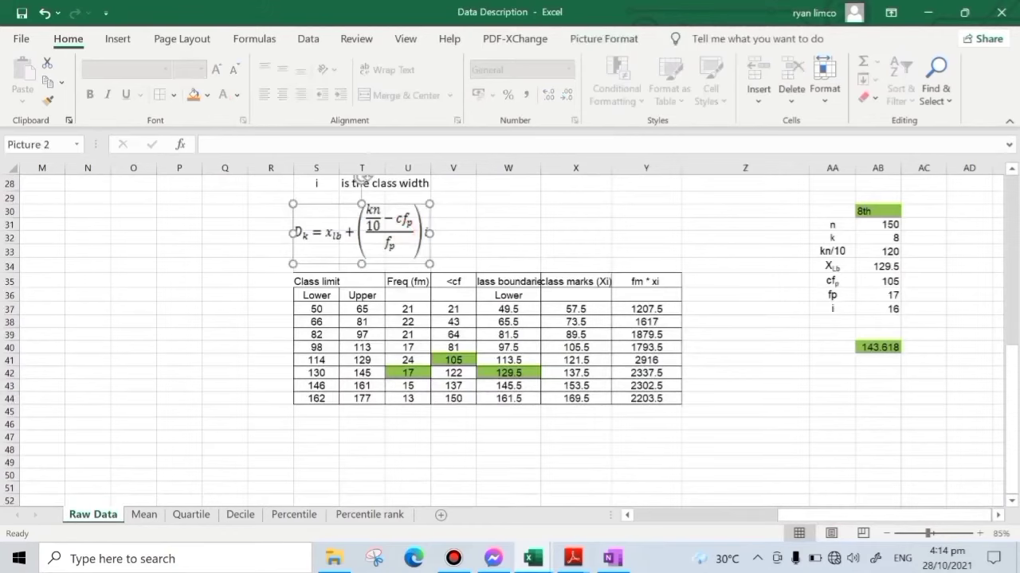
{"action": "key", "text": "ctrl+v"}
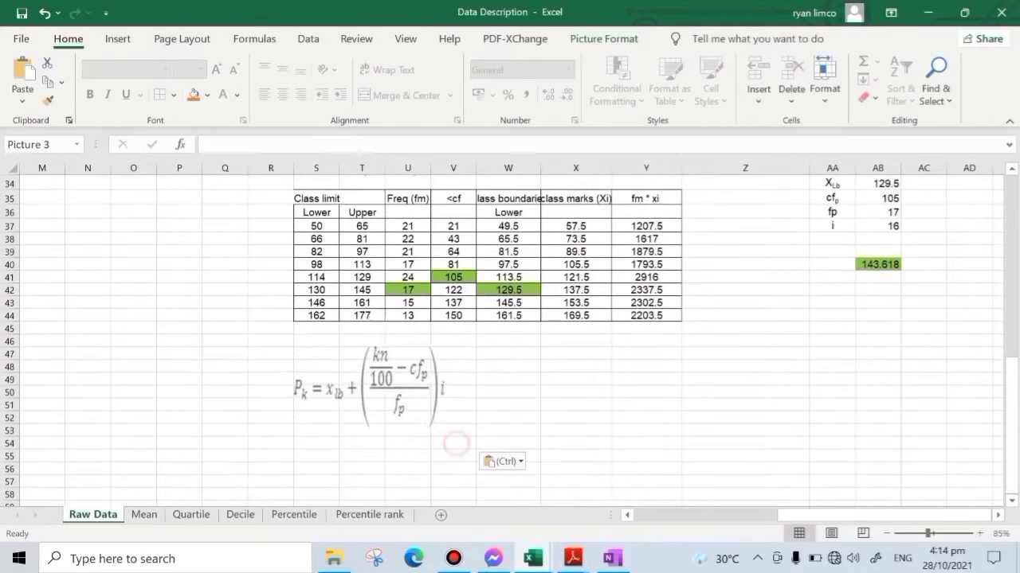
{"action": "left_click", "coordinate": [501, 405]}
{"action": "scroll", "coordinate": [501, 405], "scroll_direction": "up", "scroll_amount": 1}
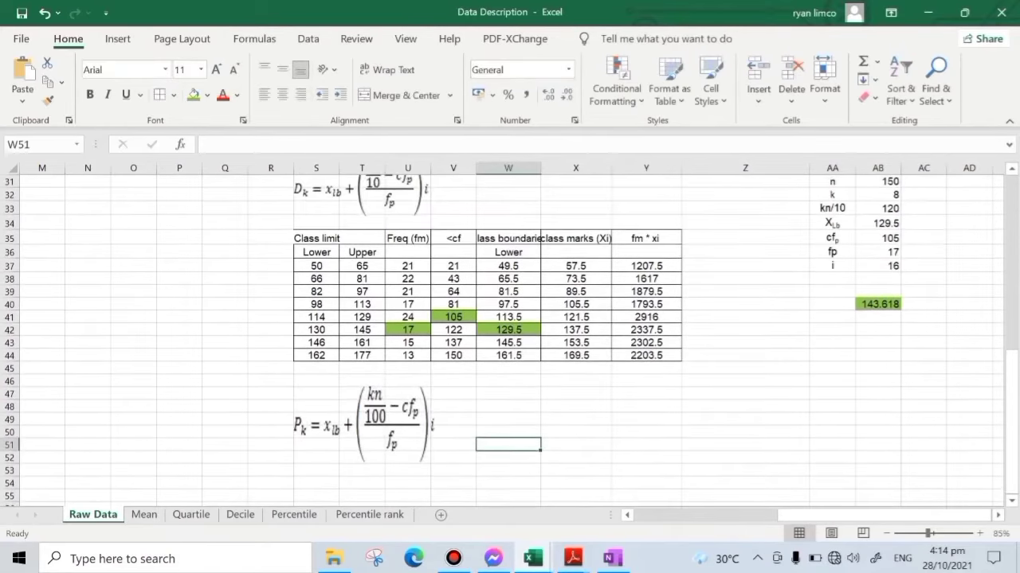
- Compare the percentile formula picture with the decile formula picture above the table
{"action": "left_click", "coordinate": [391, 430]}
{"action": "left_click", "coordinate": [356, 192]}
{"action": "scroll", "coordinate": [360, 184], "scroll_direction": "up", "scroll_amount": 1}
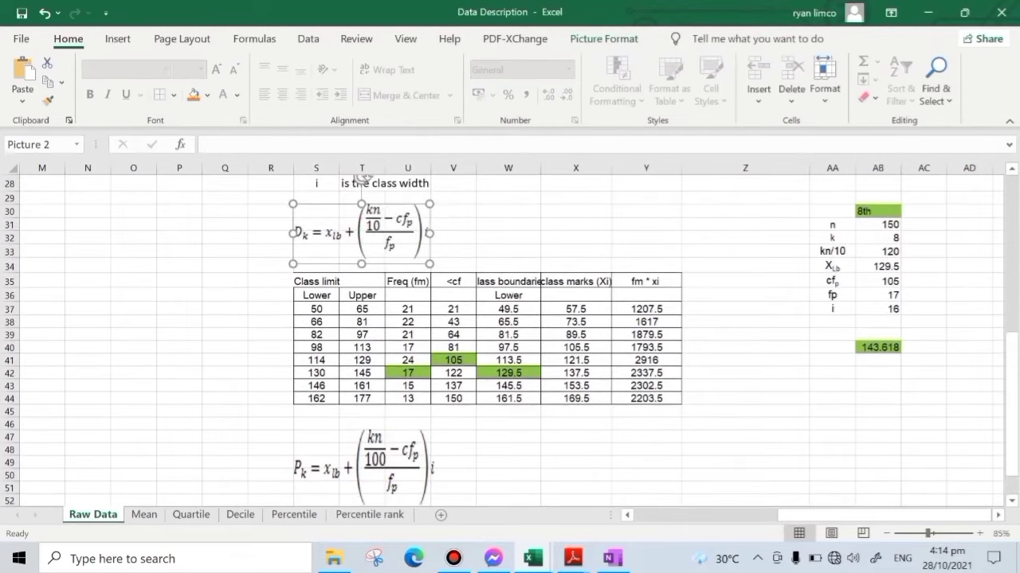
{"action": "left_click", "coordinate": [371, 467]}
{"action": "scroll", "coordinate": [371, 466], "scroll_direction": "down", "scroll_amount": 1}
{"action": "left_click", "coordinate": [575, 405]}
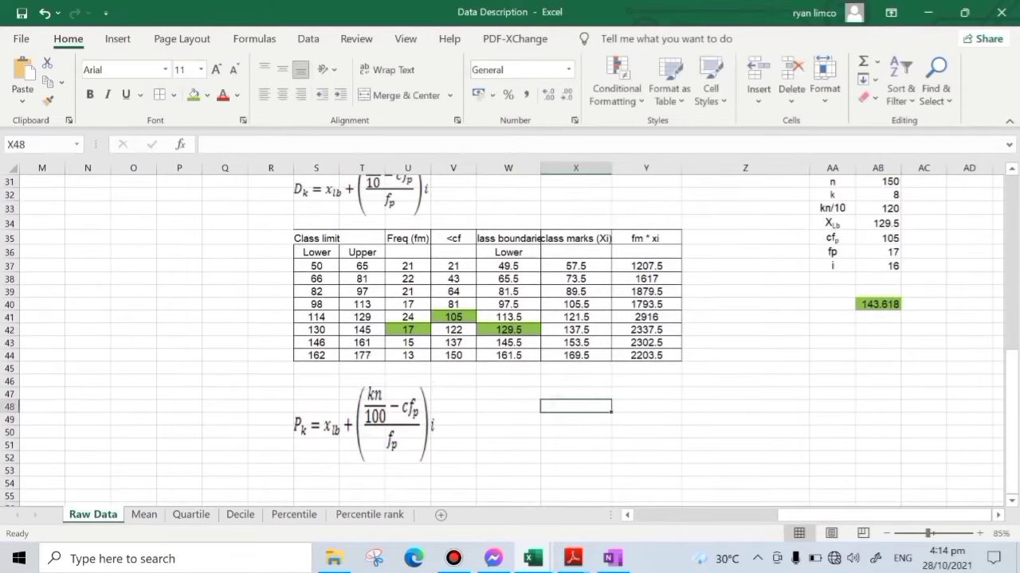
{"action": "left_click", "coordinate": [649, 432]}
{"action": "scroll", "coordinate": [660, 432], "scroll_direction": "up", "scroll_amount": 2}
{"action": "left_click_drag", "start_coordinate": [833, 260], "coordinate": [877, 396]}
{"action": "left_click", "coordinate": [911, 414]}
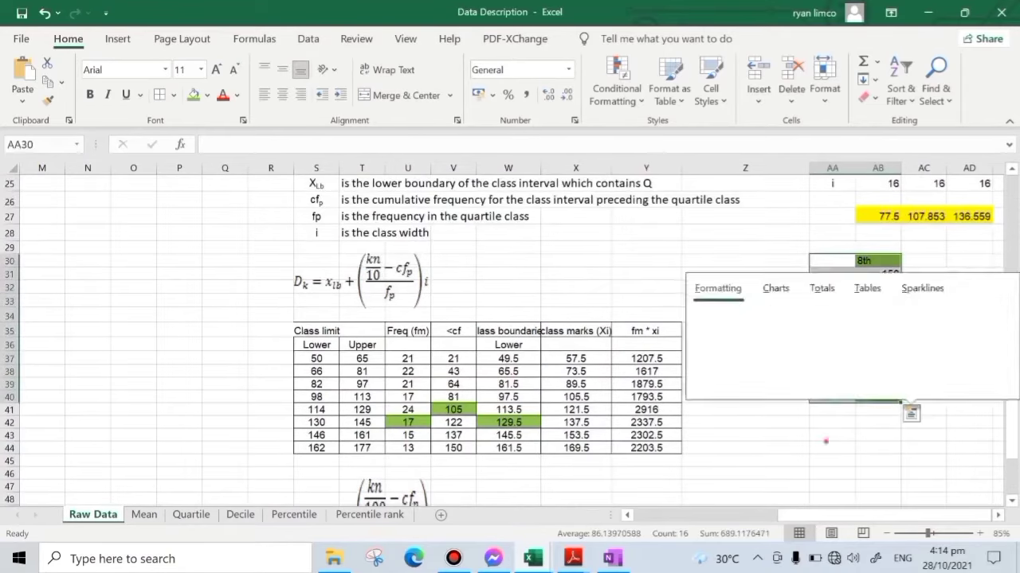
{"action": "left_click", "coordinate": [826, 443]}
- Copy the decile's symbol labels in AA30:AA37 to AA44 for the percentile computation
{"action": "left_click_drag", "start_coordinate": [834, 262], "coordinate": [834, 360]}
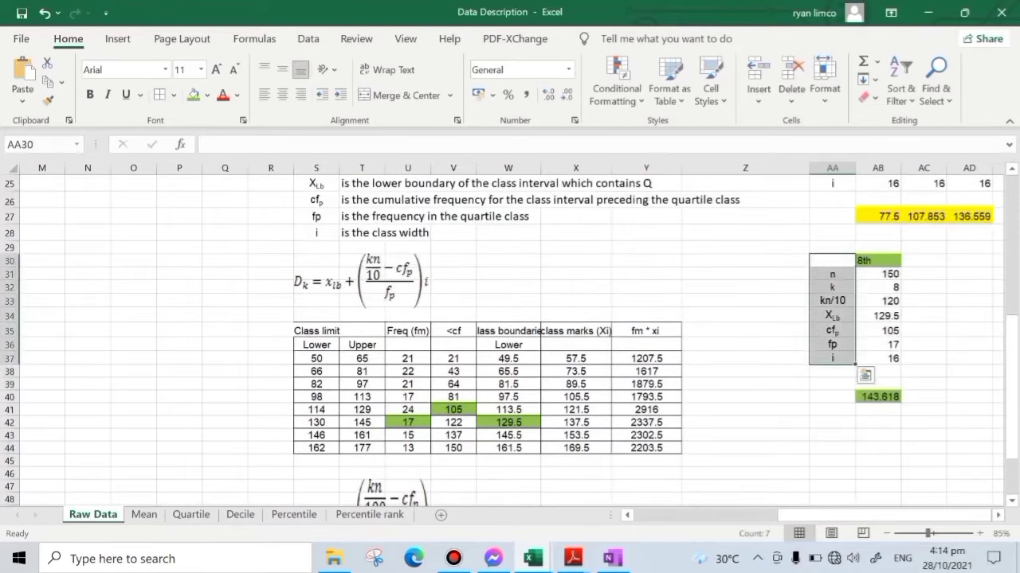
{"action": "key", "text": "ctrl+c"}
{"action": "scroll", "coordinate": [834, 360], "scroll_direction": "down", "scroll_amount": 2}
{"action": "left_click", "coordinate": [832, 356]}
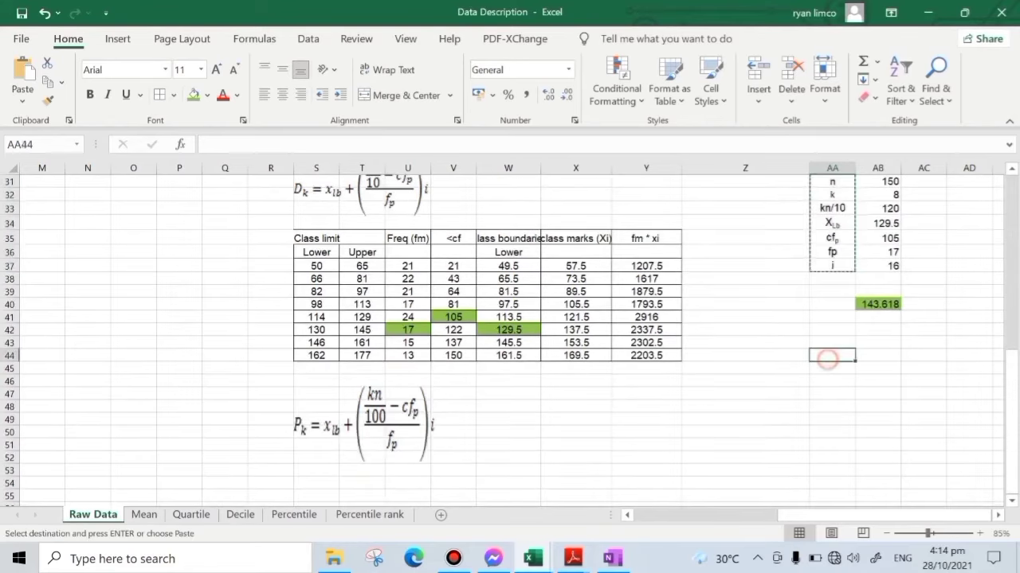
{"action": "key", "text": "ctrl+v"}
- Enter the heading 44th in AB44 and highlight it with the green fill
{"action": "left_click", "coordinate": [875, 356]}
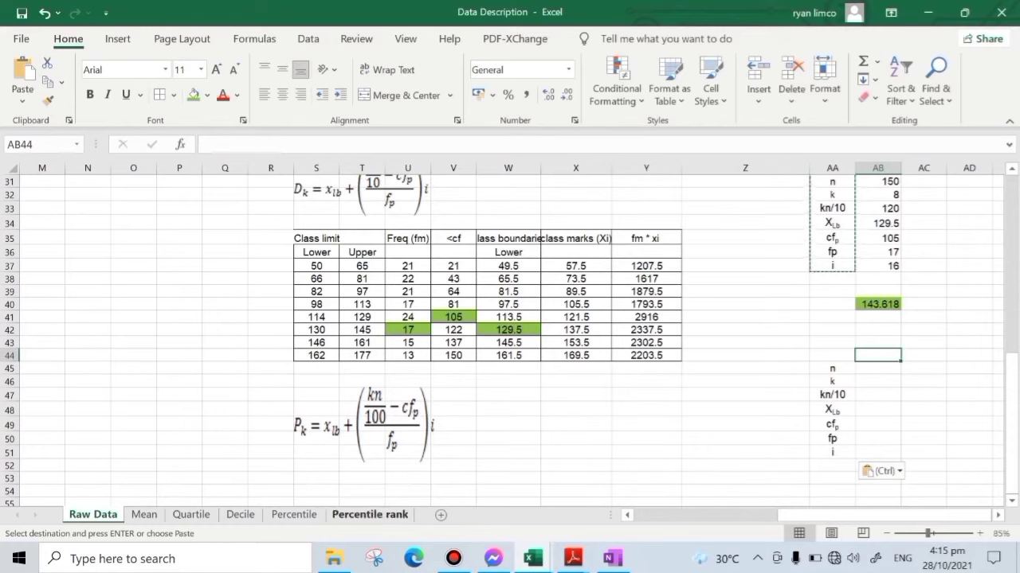
{"action": "type", "text": "44th"}
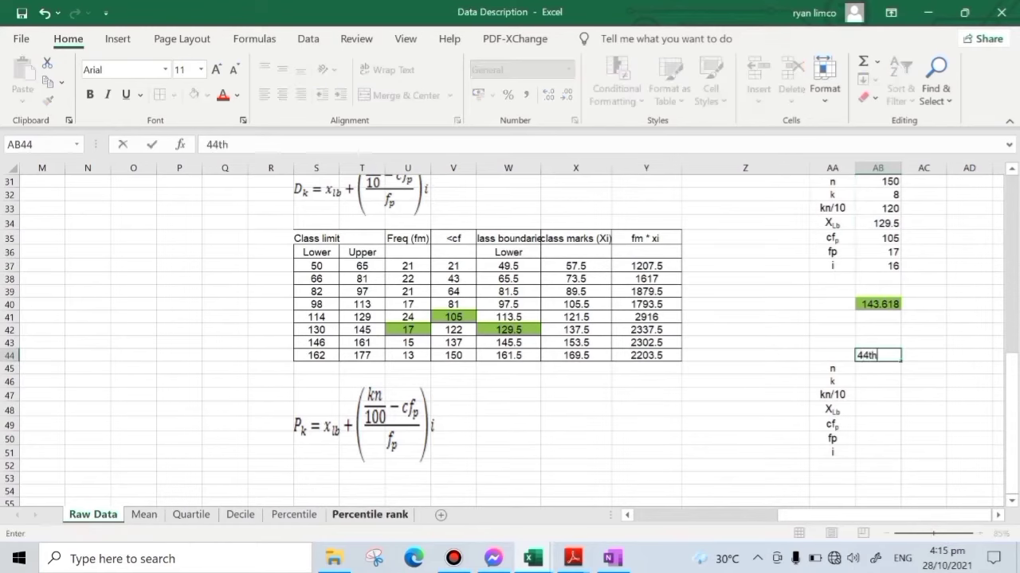
{"action": "key", "text": "Return"}
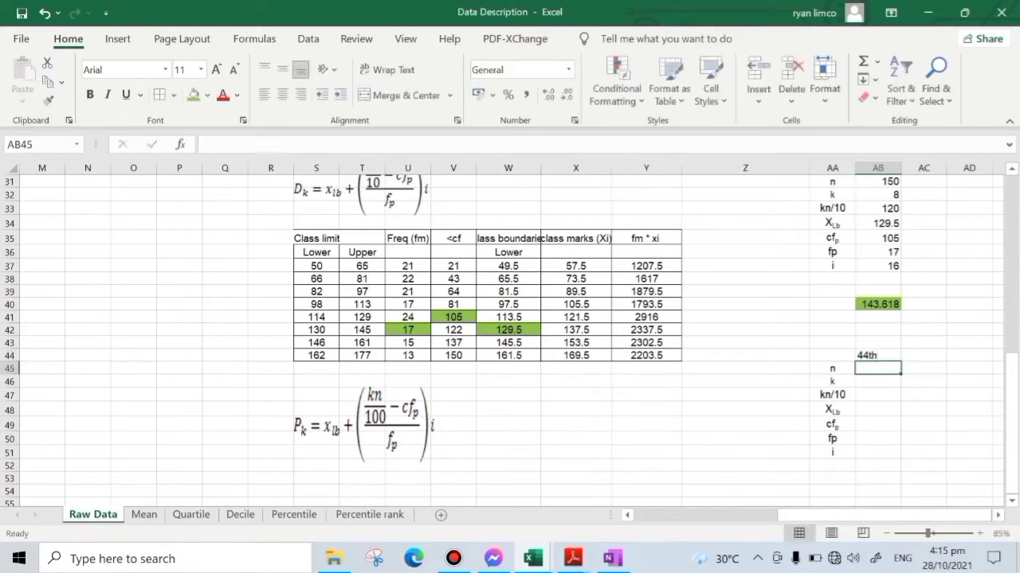
{"action": "left_click", "coordinate": [868, 355]}
{"action": "left_click", "coordinate": [192, 95]}
{"action": "left_click", "coordinate": [906, 394]}
- Enter 150 for n in AB45 and 44 for k in AB46 under the 44th heading
{"action": "left_click", "coordinate": [869, 368]}
{"action": "type", "text": "159"}
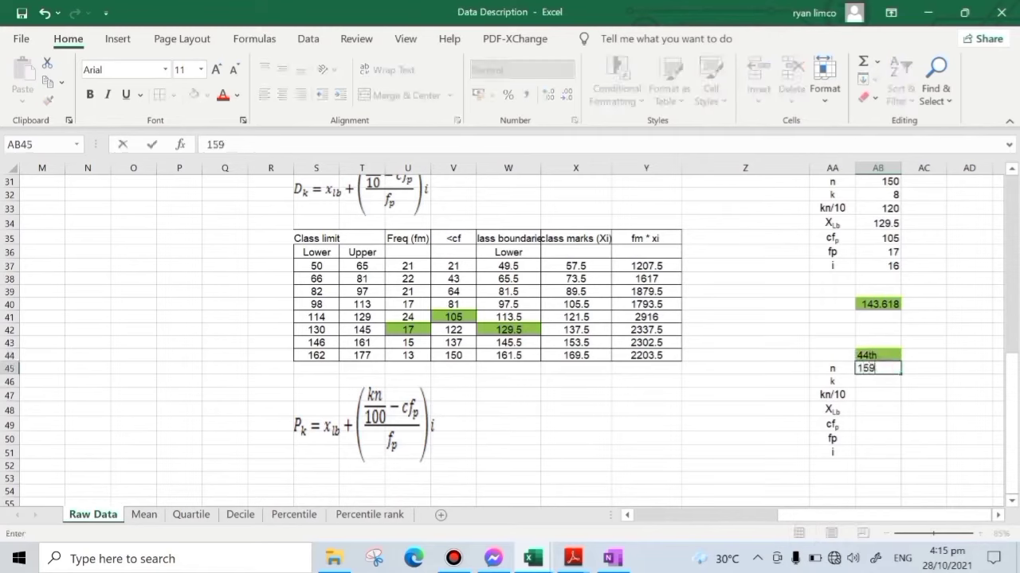
{"action": "key", "text": "BackSpace"}
{"action": "type", "text": "0"}
{"action": "key", "text": "Return"}
{"action": "type", "text": "44"}
{"action": "key", "text": "Return"}
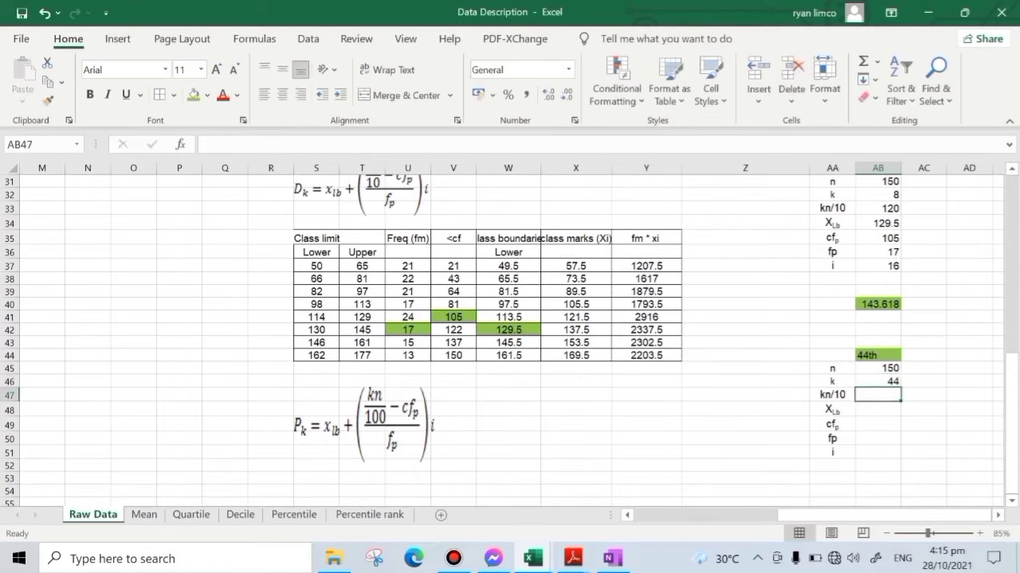
- Change the percentile block's label in AA47 to kn/100
{"action": "left_click", "coordinate": [814, 395]}
{"action": "left_click", "coordinate": [317, 148]}
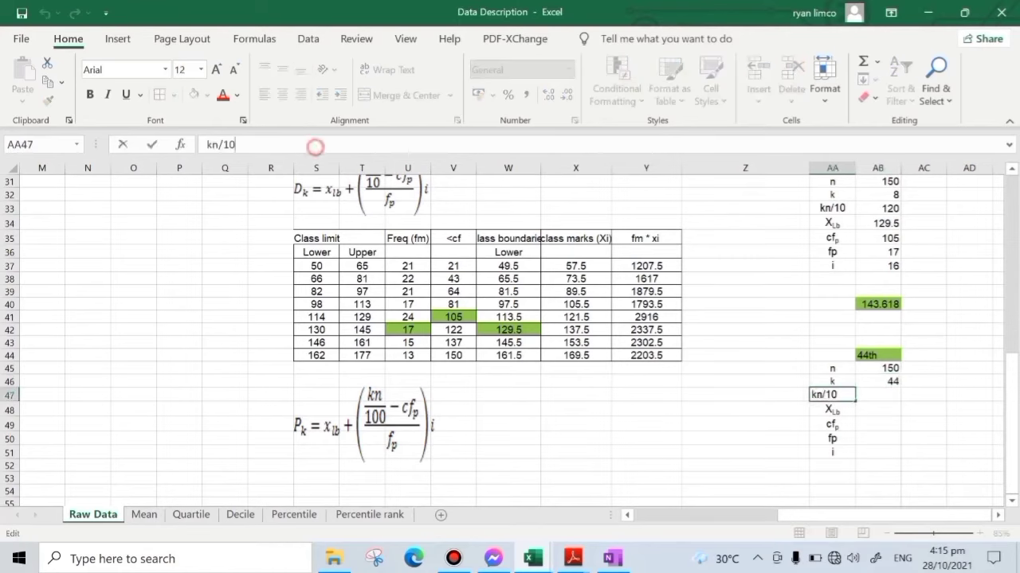
{"action": "type", "text": "0"}
{"action": "key", "text": "Return"}
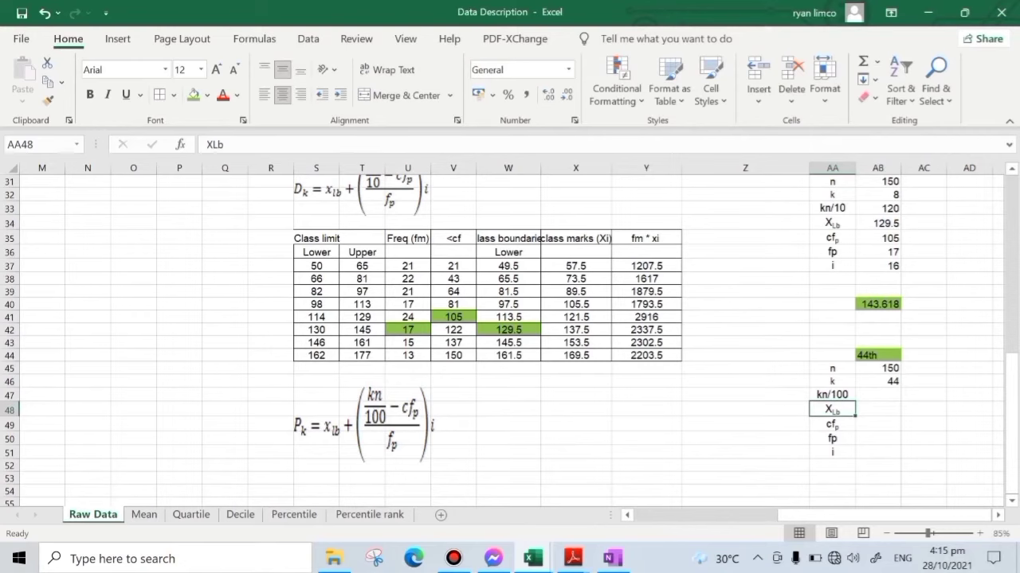
{"action": "left_click", "coordinate": [905, 395]}
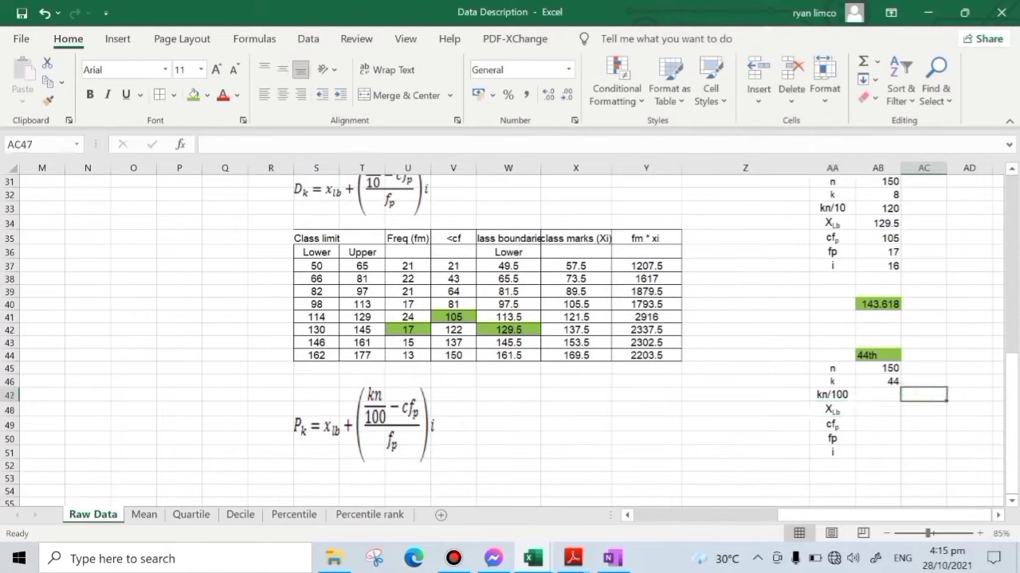
{"action": "type", "text": "="}
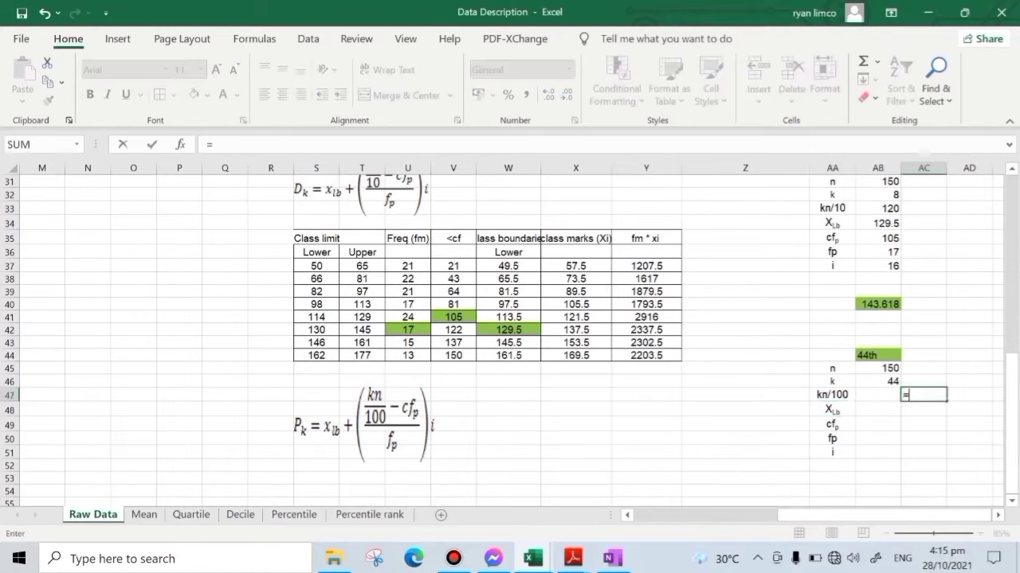
{"action": "key", "text": "Escape"}
- Compute kn/100 in AB47 with the formula =AB46*AB45/100
{"action": "left_click", "coordinate": [879, 395]}
{"action": "type", "text": "="}
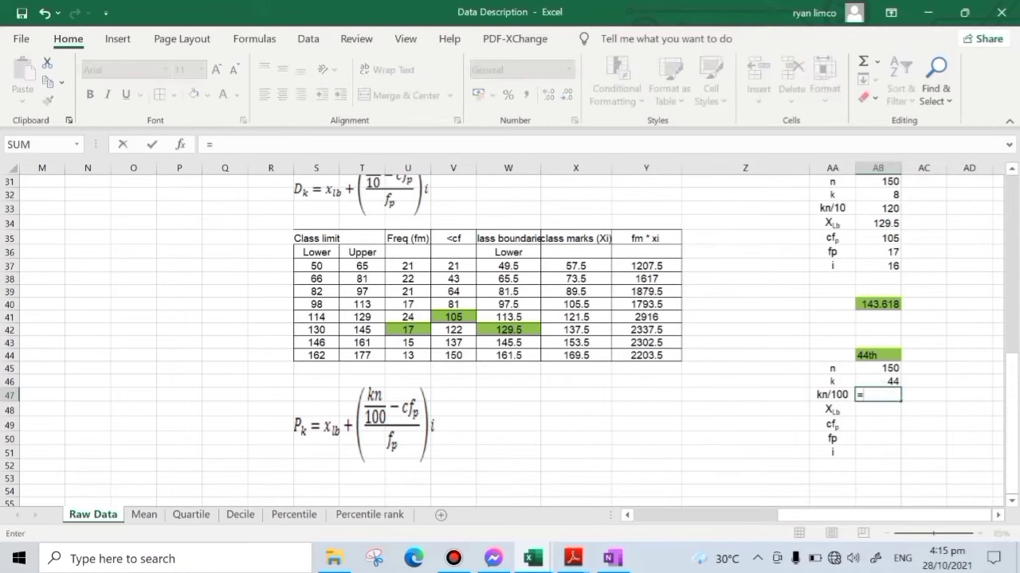
{"action": "left_click", "coordinate": [889, 381]}
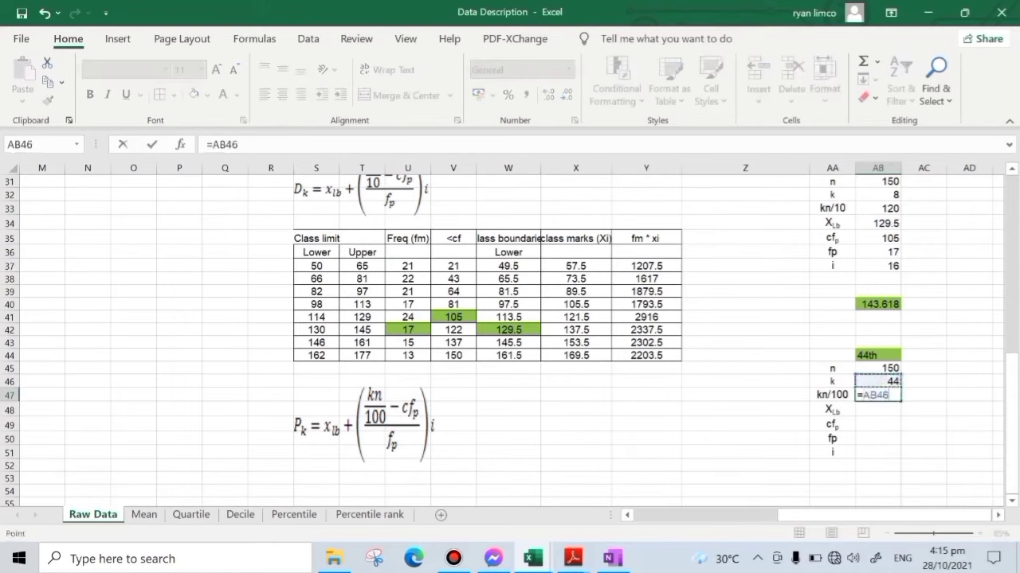
{"action": "type", "text": "*"}
{"action": "left_click", "coordinate": [888, 369]}
{"action": "type", "text": "/100"}
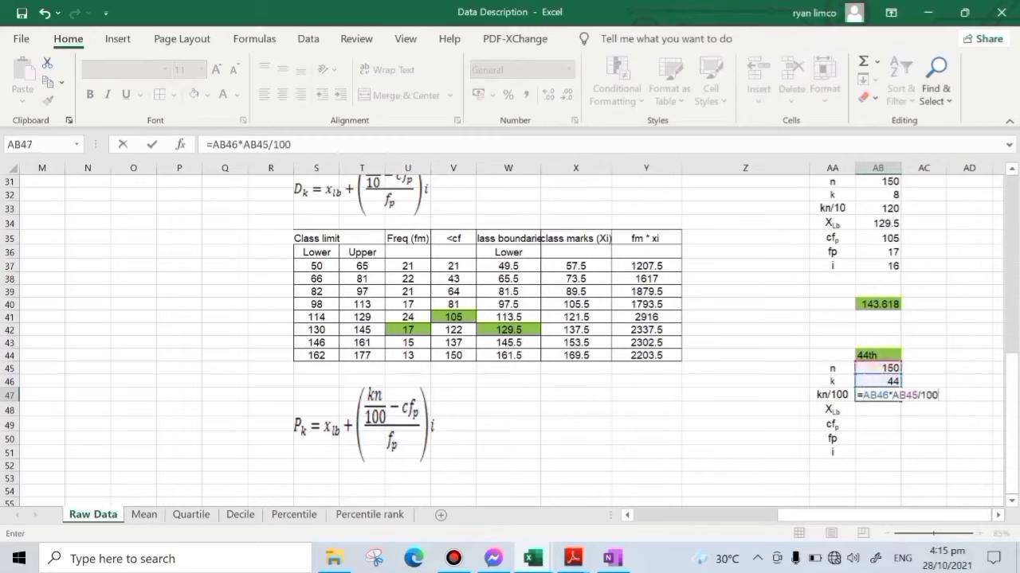
{"action": "key", "text": "Return"}
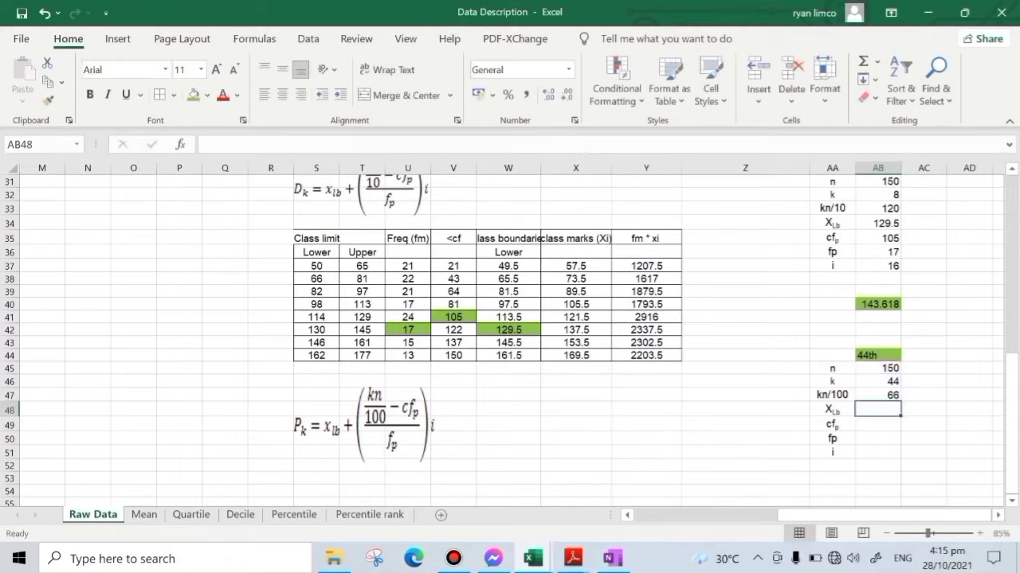
- Locate the percentile class in the <cf column and highlight its lower boundary in W40 with the darker standard green fill
{"action": "left_click", "coordinate": [466, 303]}
{"action": "left_click", "coordinate": [465, 291]}
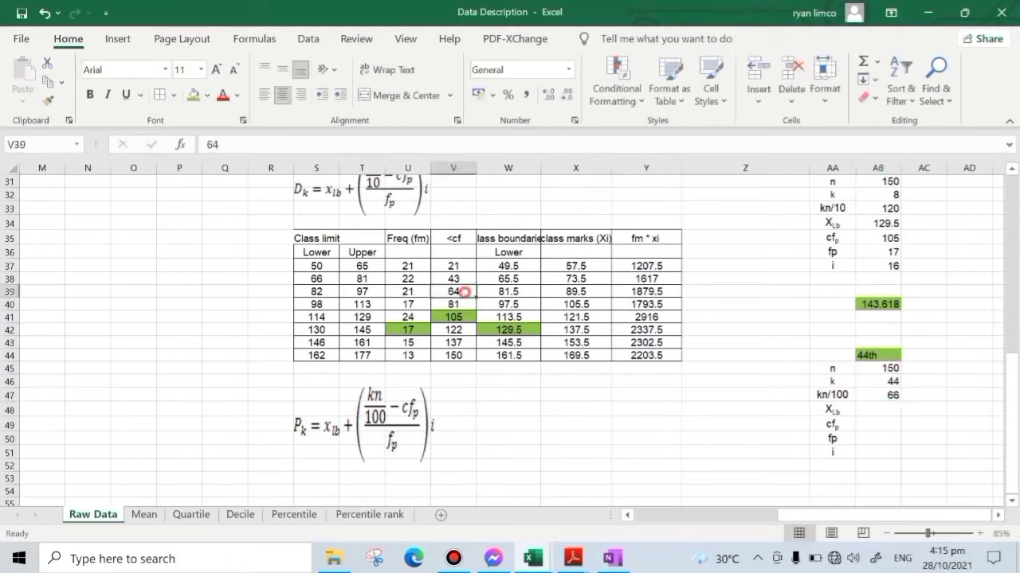
{"action": "left_click", "coordinate": [463, 303]}
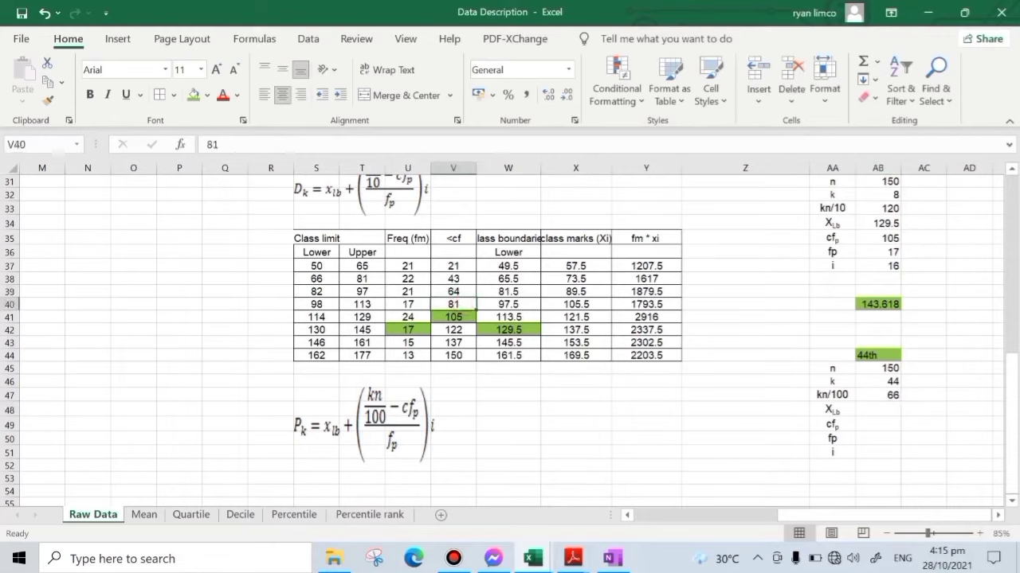
{"action": "left_click", "coordinate": [510, 305]}
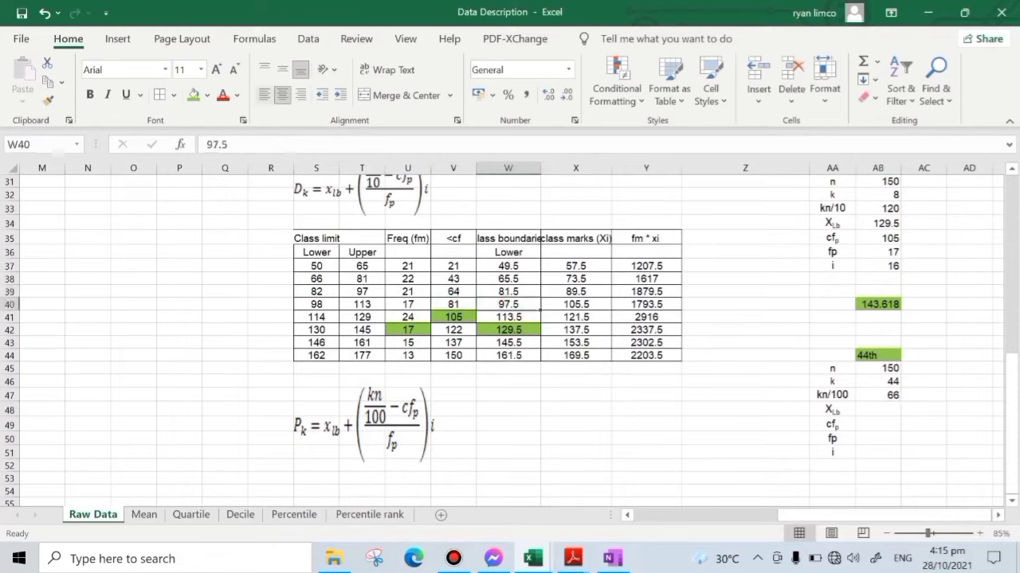
{"action": "left_click", "coordinate": [207, 95]}
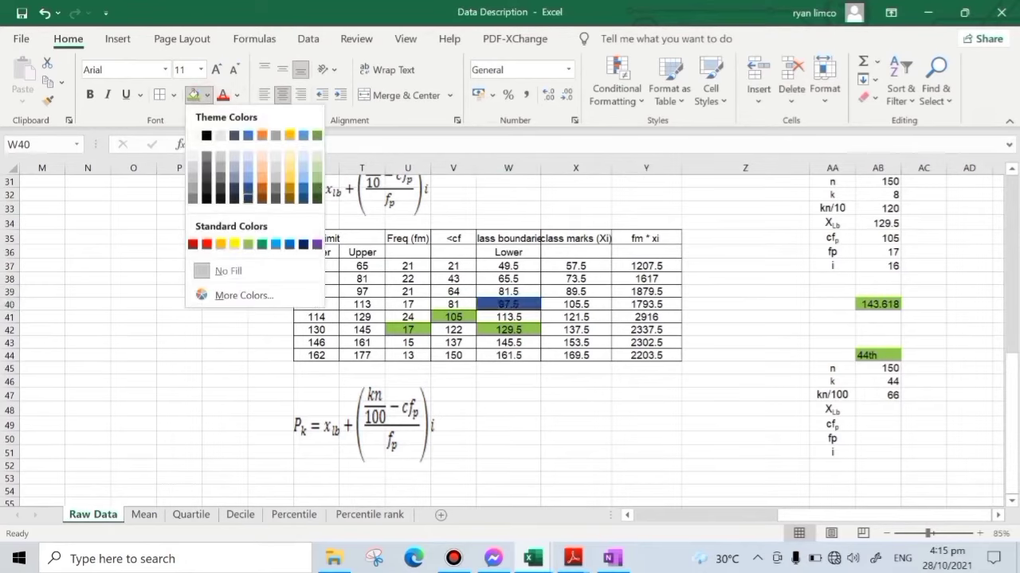
{"action": "left_click", "coordinate": [261, 244]}
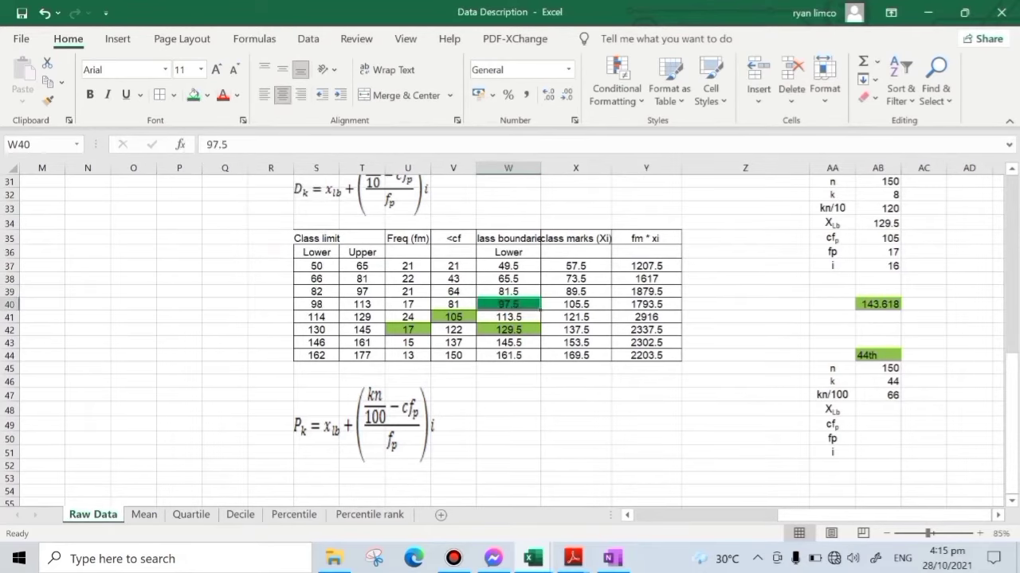
- Highlight the preceding cumulative frequency in V39 and the class frequency in U40 with the same darker green fill
{"action": "left_click", "coordinate": [458, 293]}
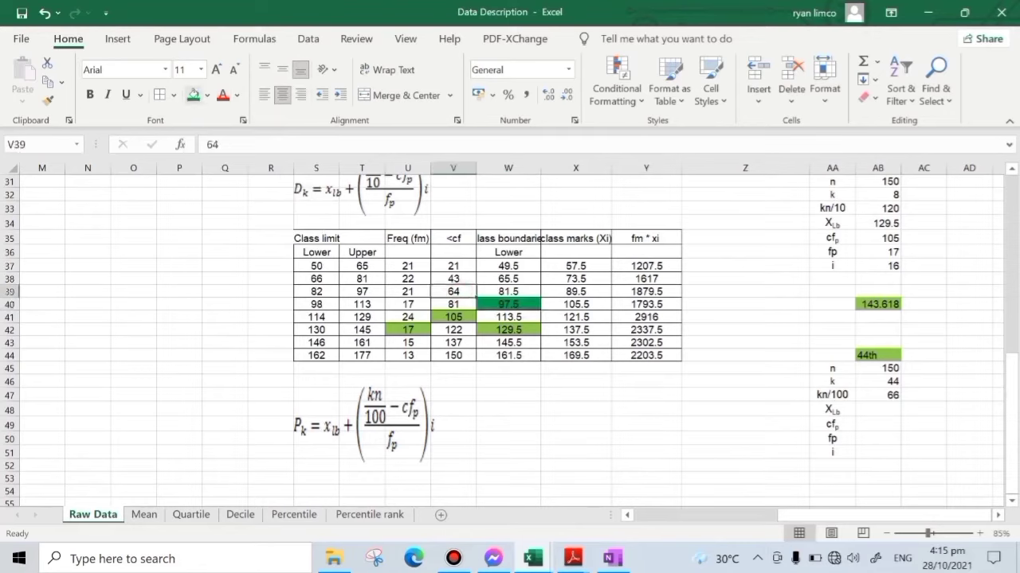
{"action": "left_click", "coordinate": [193, 95]}
{"action": "left_click", "coordinate": [512, 303]}
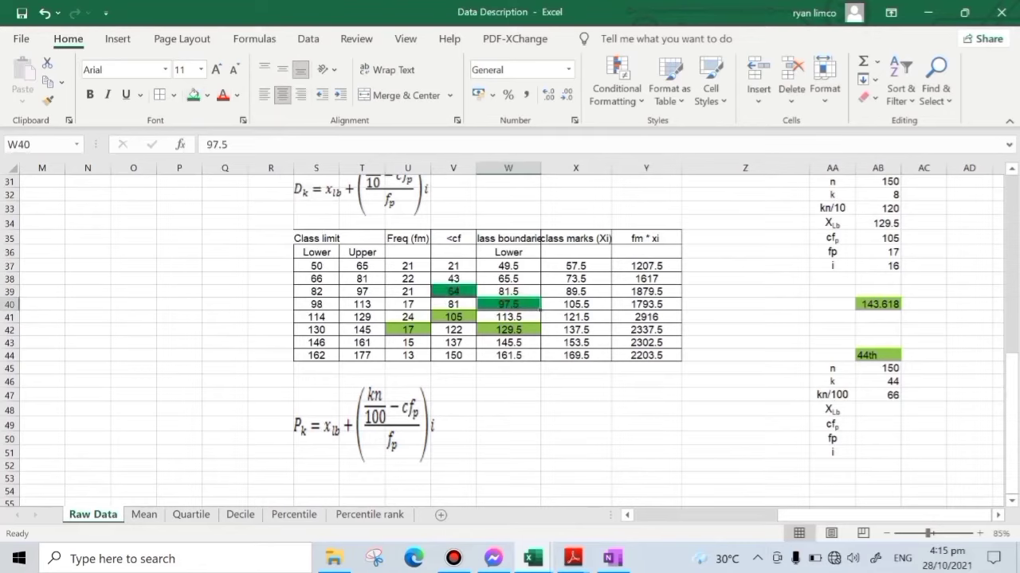
{"action": "left_click", "coordinate": [450, 292]}
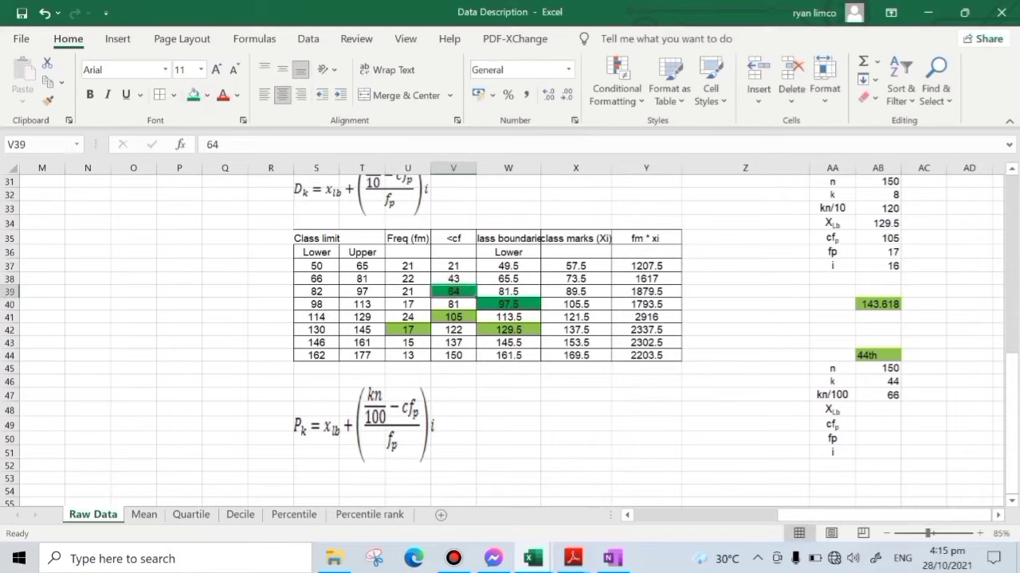
{"action": "left_click", "coordinate": [408, 304]}
{"action": "left_click", "coordinate": [194, 95]}
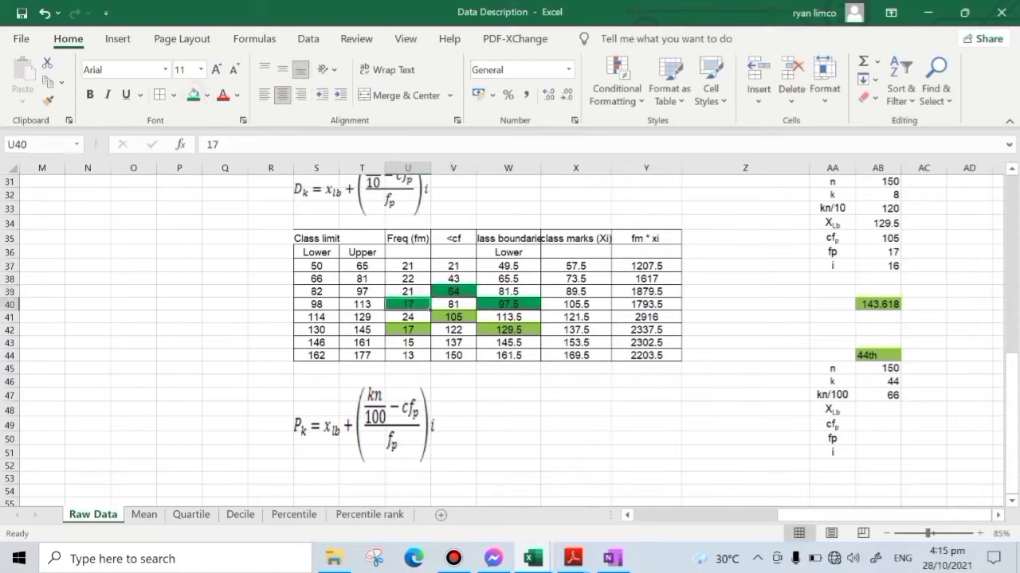
- Link XLb in AB48 to the lower boundary in W40 and cfp in AB49 to the cumulative frequency in V39
{"action": "left_click", "coordinate": [877, 409]}
{"action": "type", "text": "="}
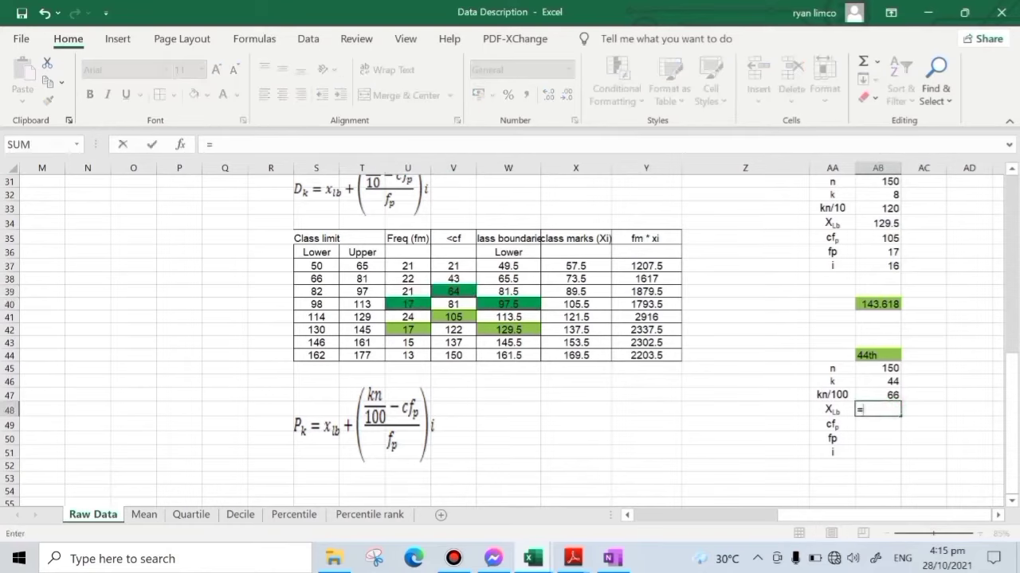
{"action": "left_click", "coordinate": [509, 303]}
{"action": "key", "text": "Return"}
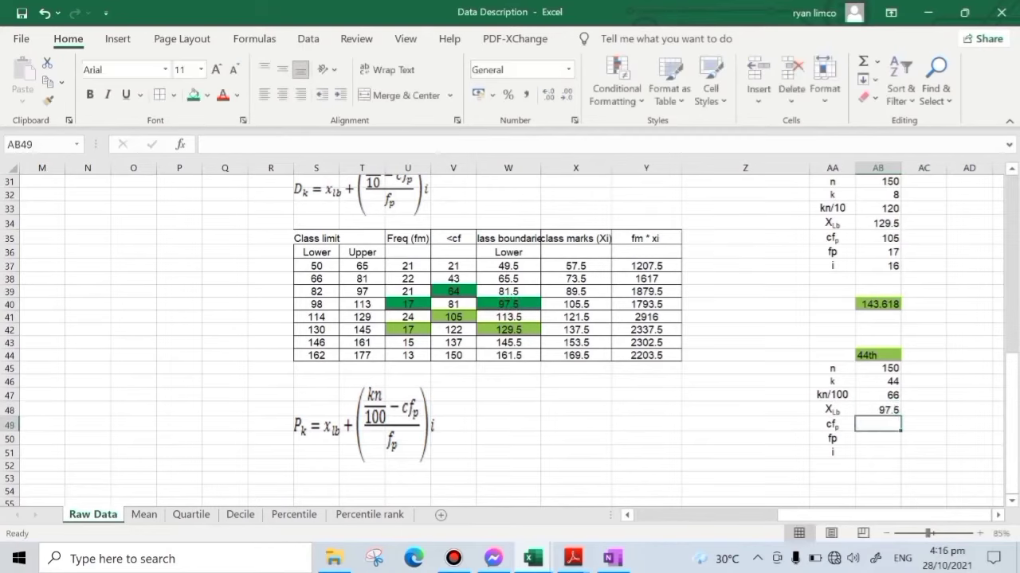
{"action": "type", "text": "="}
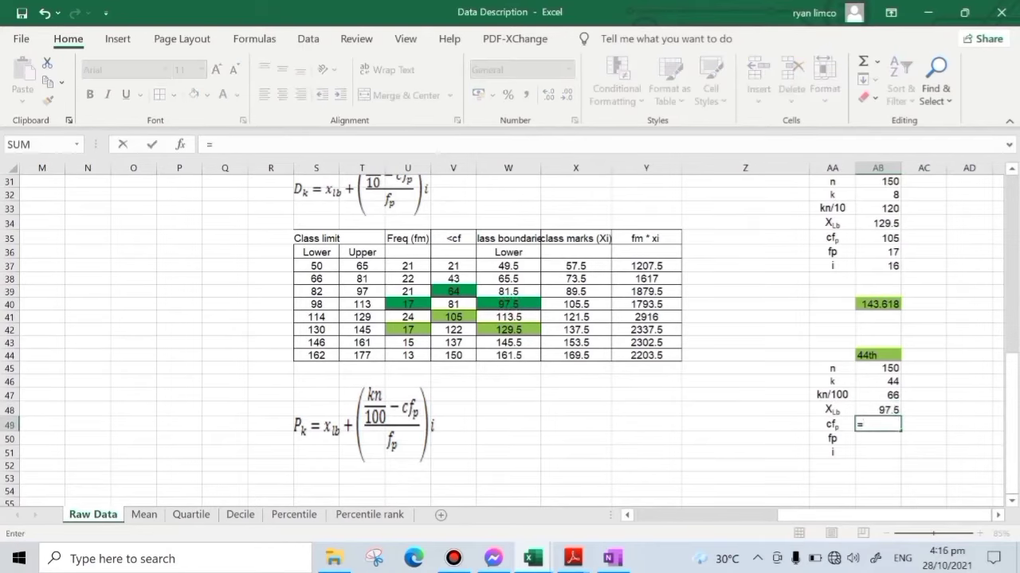
{"action": "left_click", "coordinate": [453, 291]}
- Link fp in AB50 to the frequency in U40 and enter 16 for the class width i in AB51
{"action": "type", "text": "="}
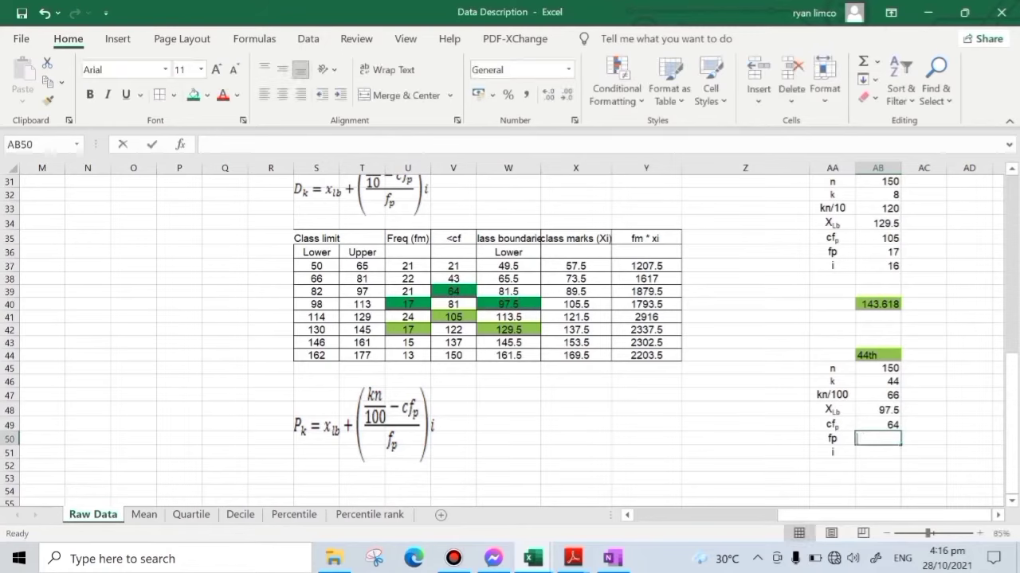
{"action": "left_click", "coordinate": [410, 304]}
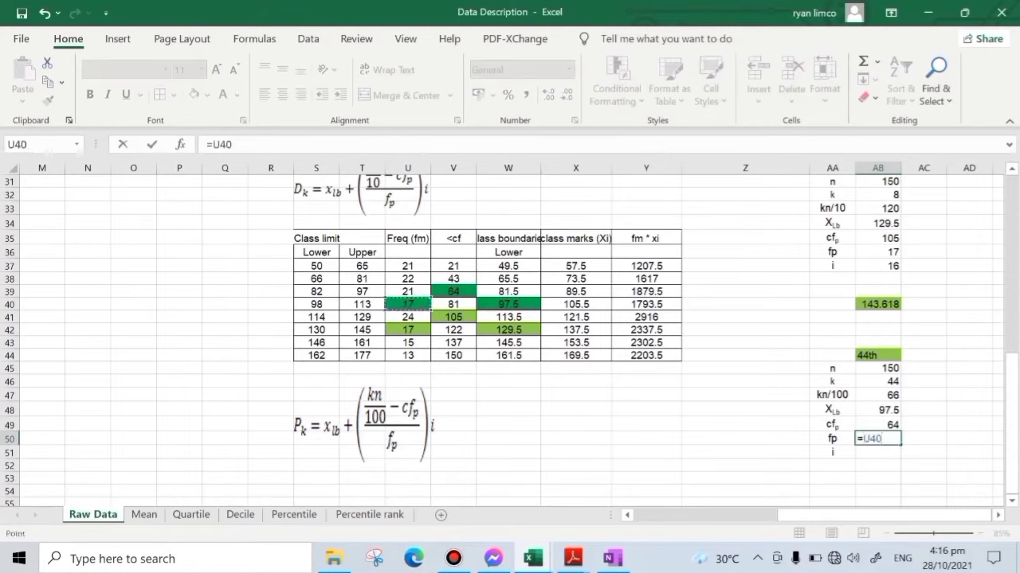
{"action": "key", "text": "Return"}
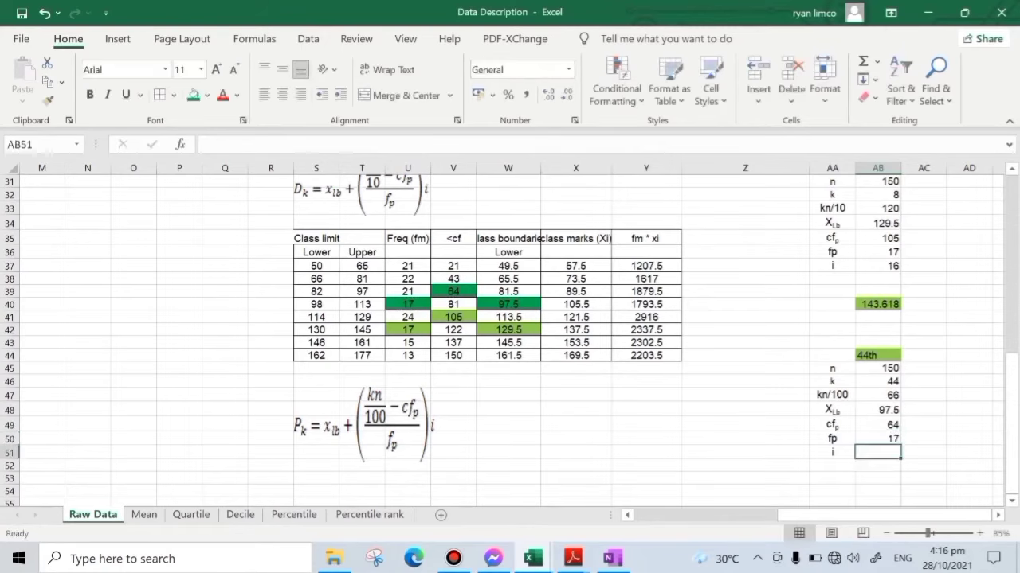
{"action": "type", "text": "16"}
{"action": "key", "text": "Return"}
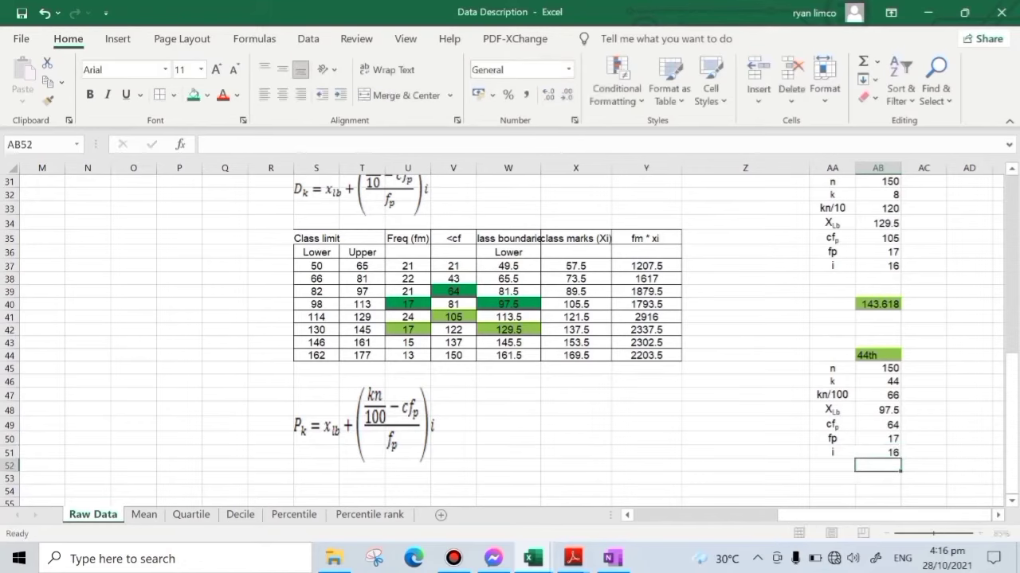
- Compute the 44th percentile in AB53 with the formula =AB48+((AB47-AB49)/AB50)*AB51
{"action": "left_click", "coordinate": [880, 477]}
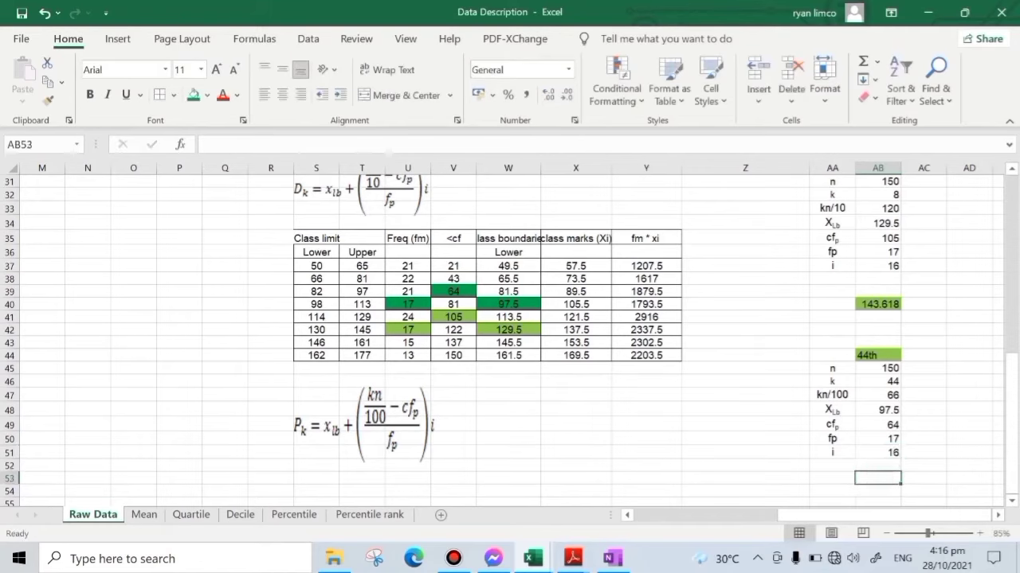
{"action": "type", "text": "="}
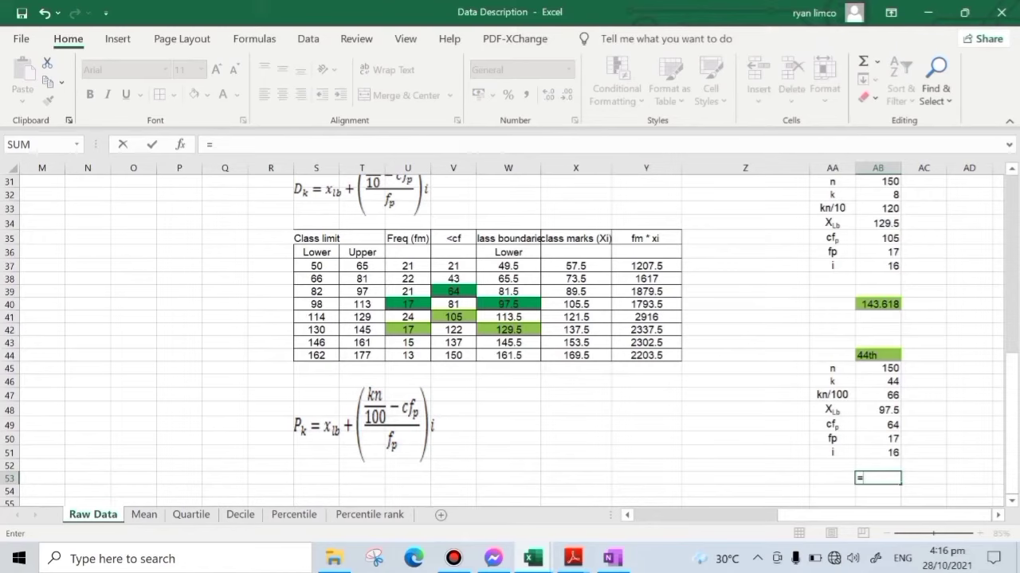
{"action": "left_click", "coordinate": [884, 410]}
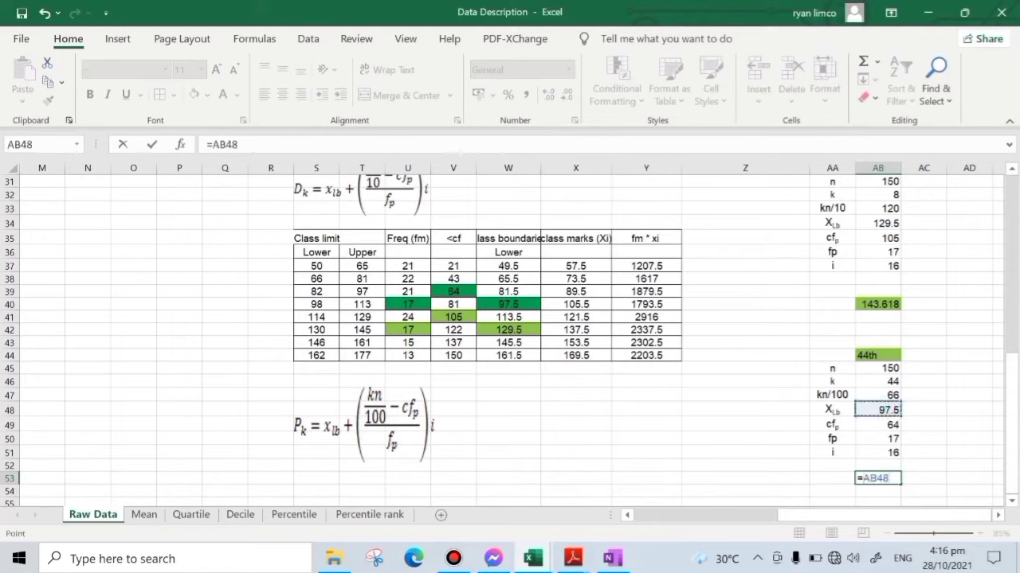
{"action": "type", "text": "+(("}
{"action": "left_click", "coordinate": [883, 395]}
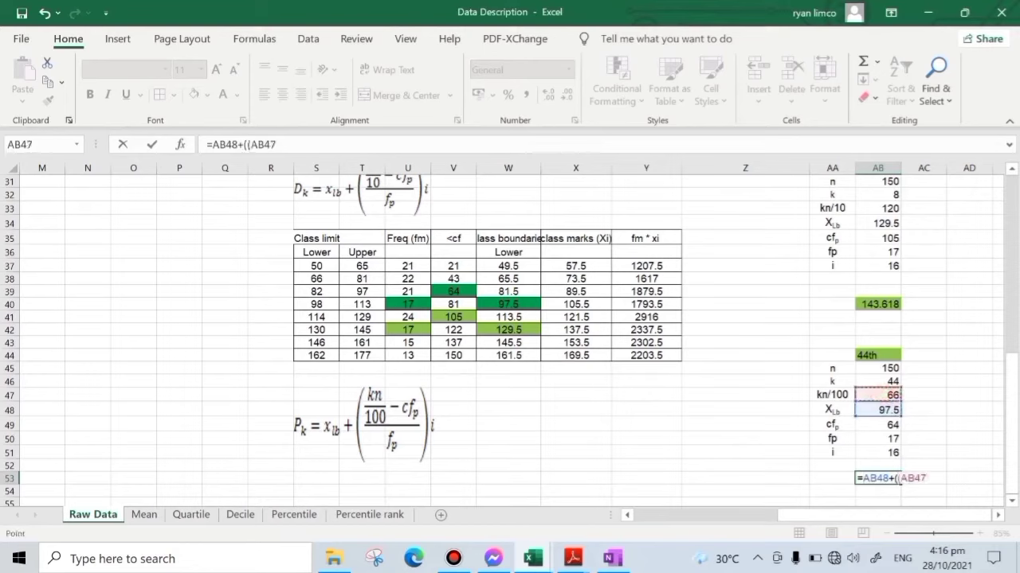
{"action": "type", "text": "-"}
{"action": "left_click", "coordinate": [887, 423]}
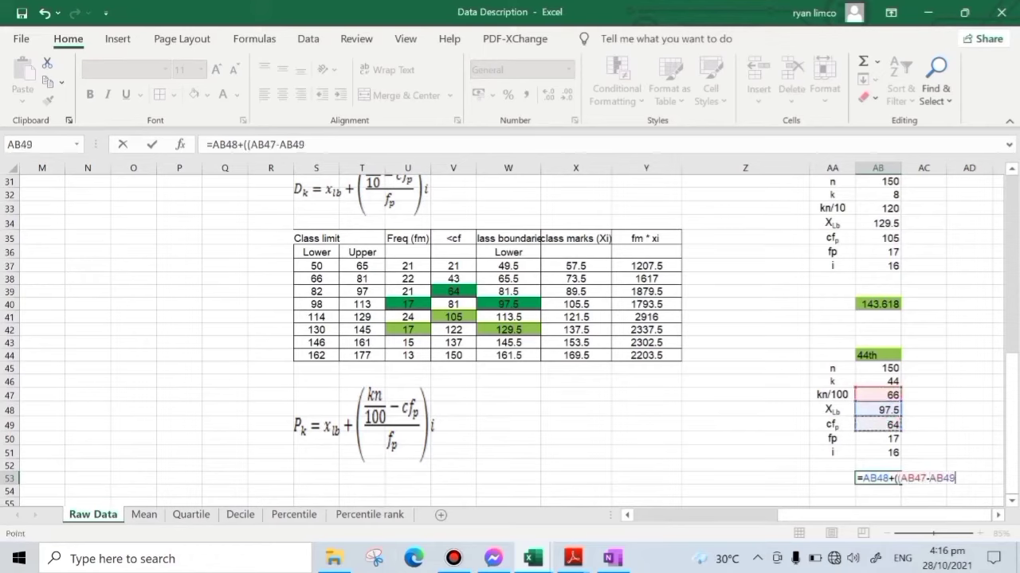
{"action": "type", "text": ")/"}
{"action": "left_click", "coordinate": [887, 438]}
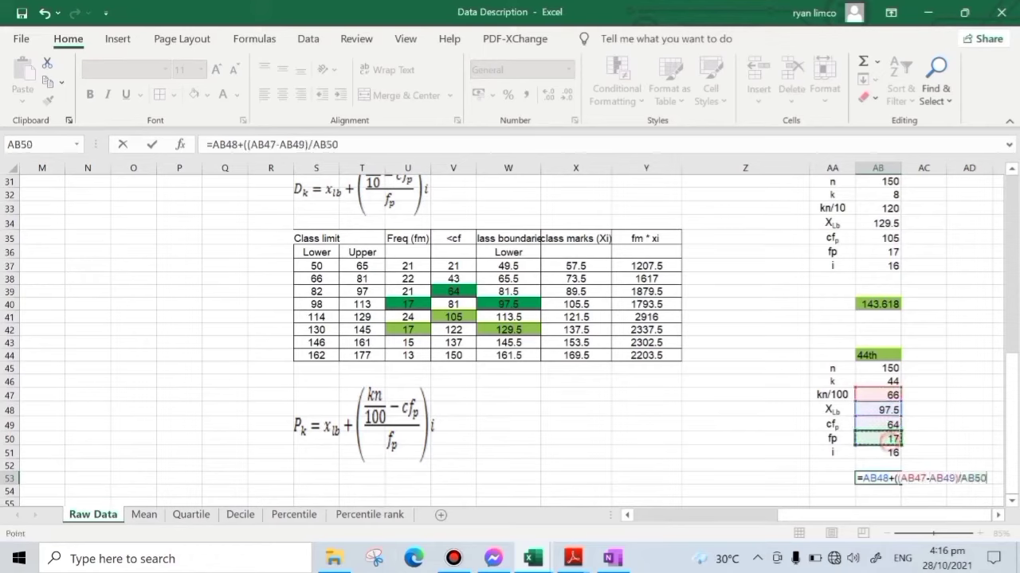
{"action": "type", "text": ")*"}
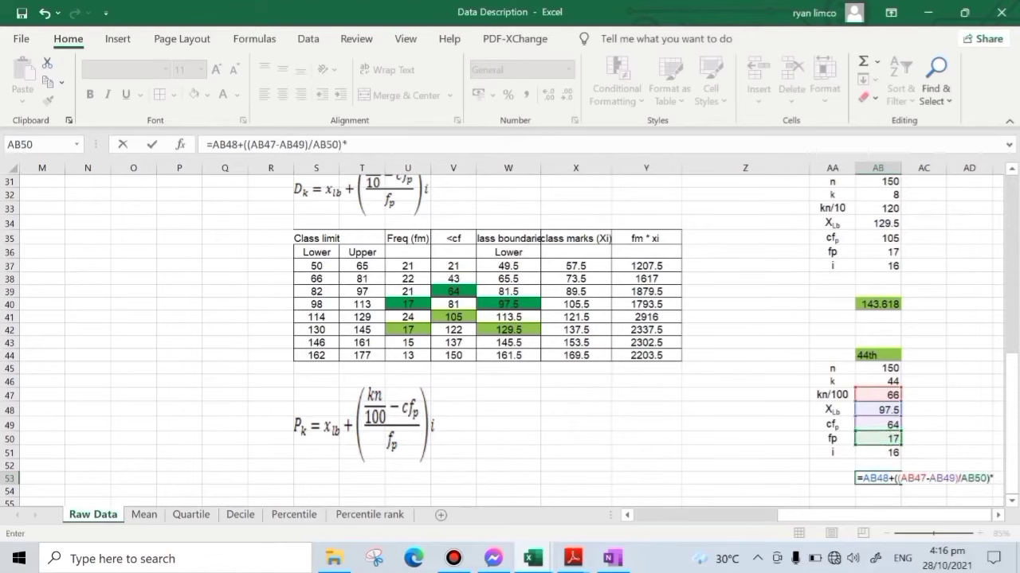
{"action": "left_click", "coordinate": [888, 453]}
{"action": "key", "text": "Return"}
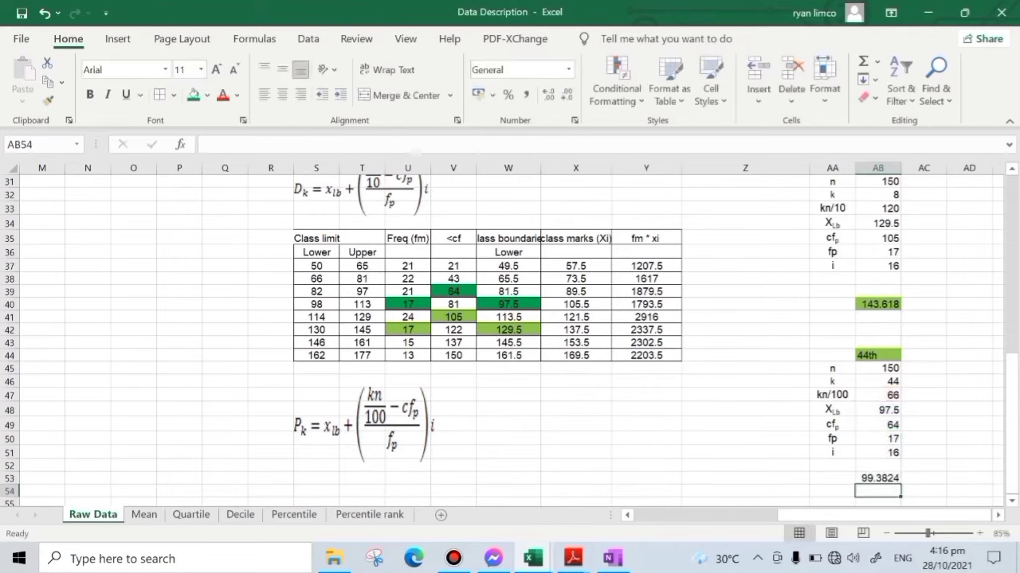
{"action": "key", "text": "Up"}
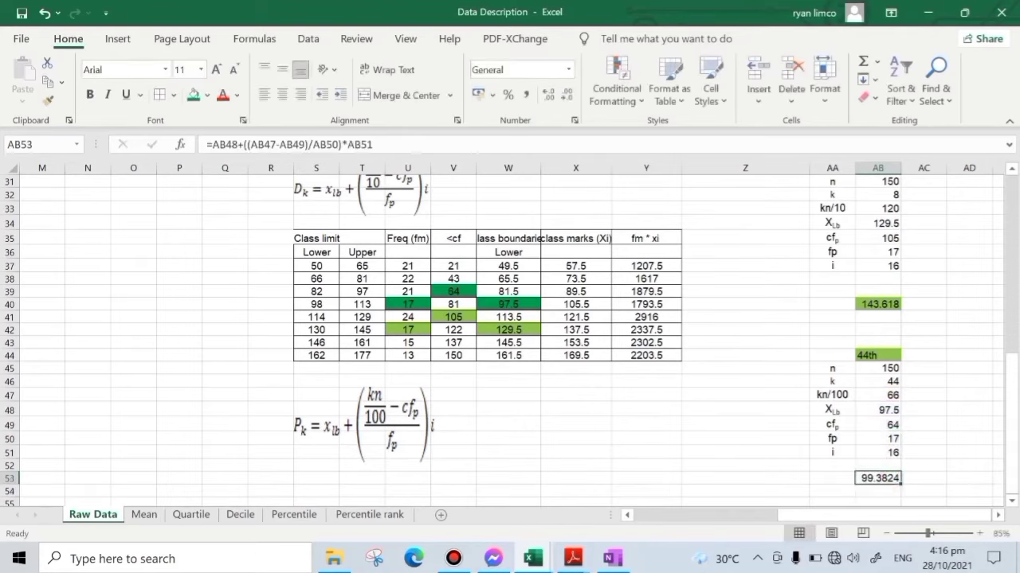
- Highlight the computed 44th percentile in AB53 with the darker green fill
{"action": "left_click", "coordinate": [192, 95]}
{"action": "left_click", "coordinate": [769, 473]}
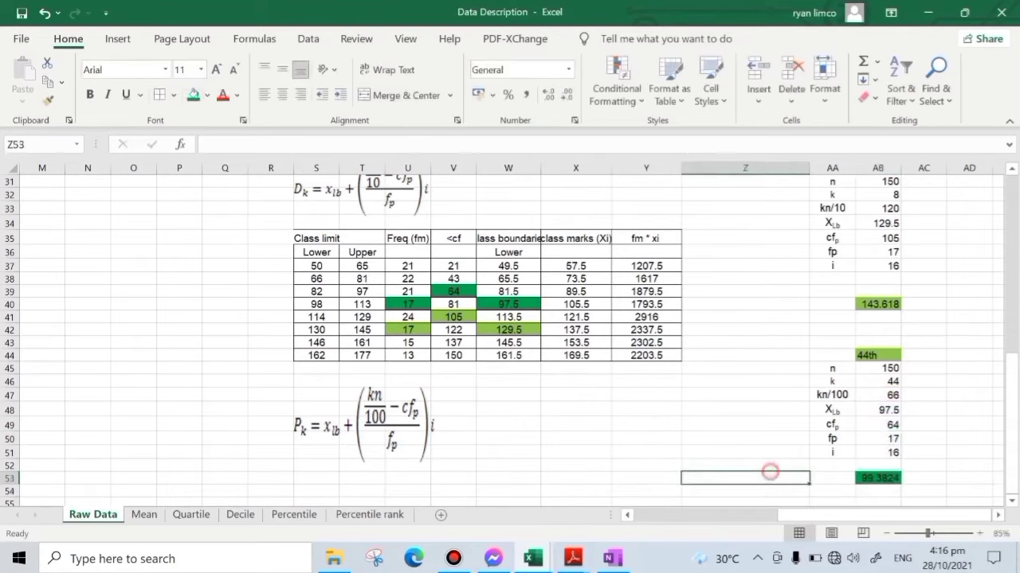
{"action": "left_click", "coordinate": [873, 481]}
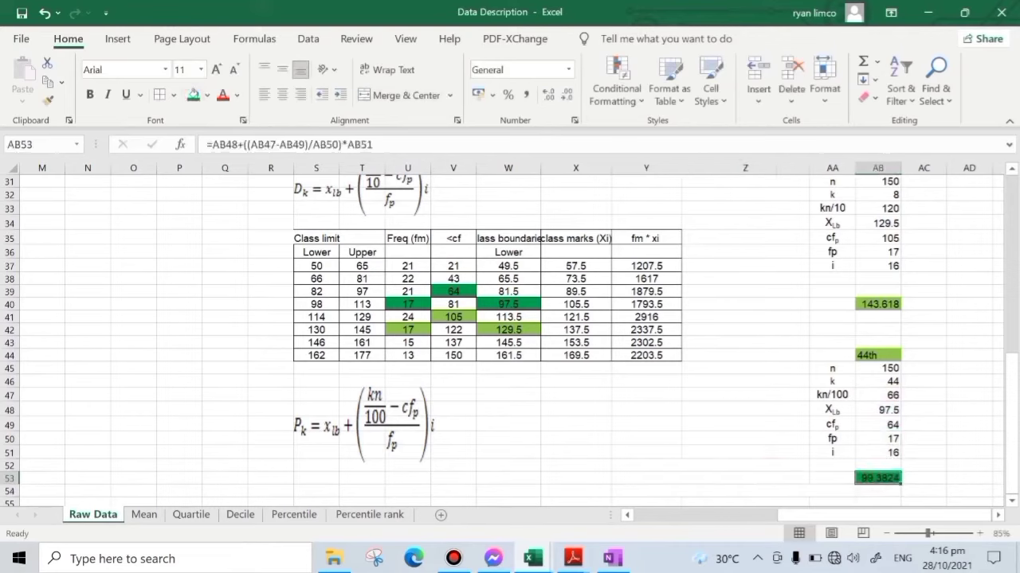
{"action": "left_click_drag", "start_coordinate": [325, 304], "coordinate": [368, 306]}
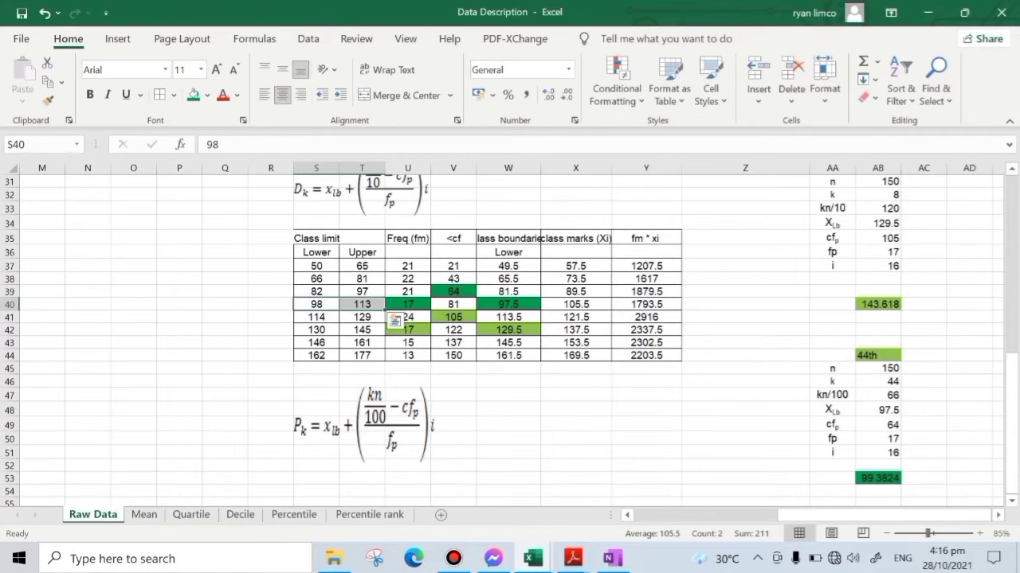
{"action": "left_click", "coordinate": [878, 479]}
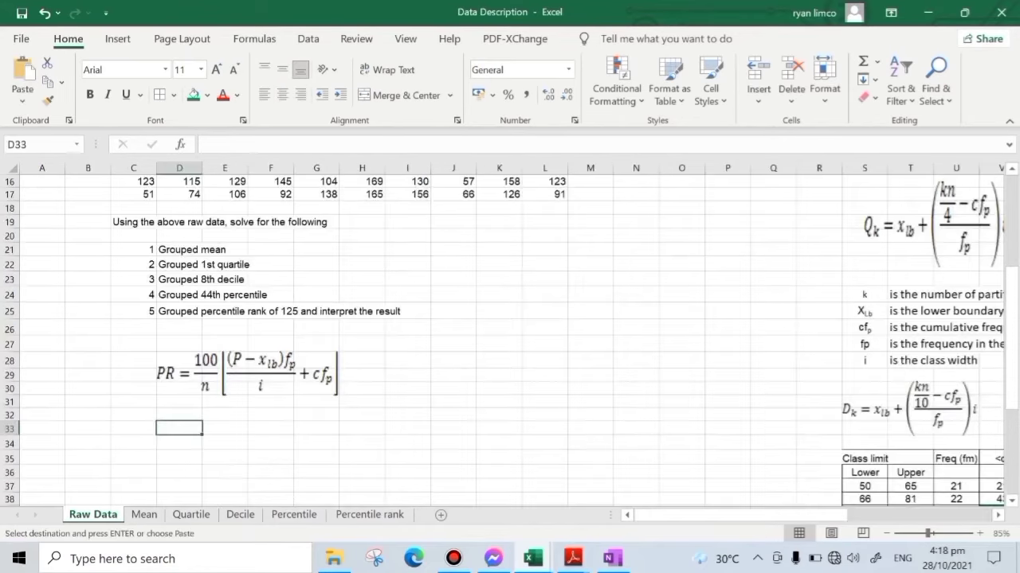
- Paste the copied percentile rank variable labels, from class through PR, into the Raw Data sheet starting at D33
{"action": "left_click", "coordinate": [239, 374]}
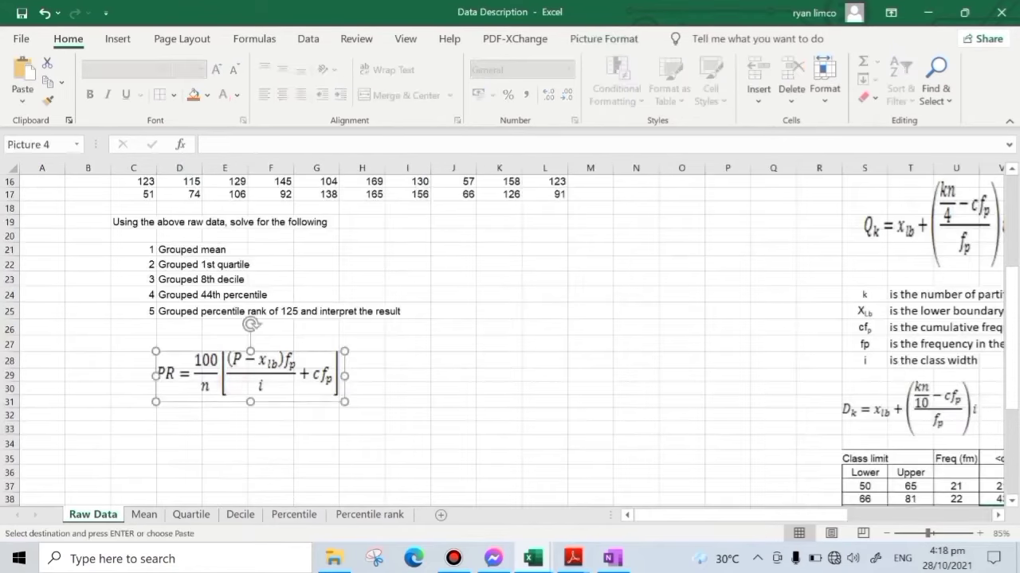
{"action": "left_click", "coordinate": [466, 401]}
{"action": "left_click", "coordinate": [368, 516]}
{"action": "left_click", "coordinate": [83, 517]}
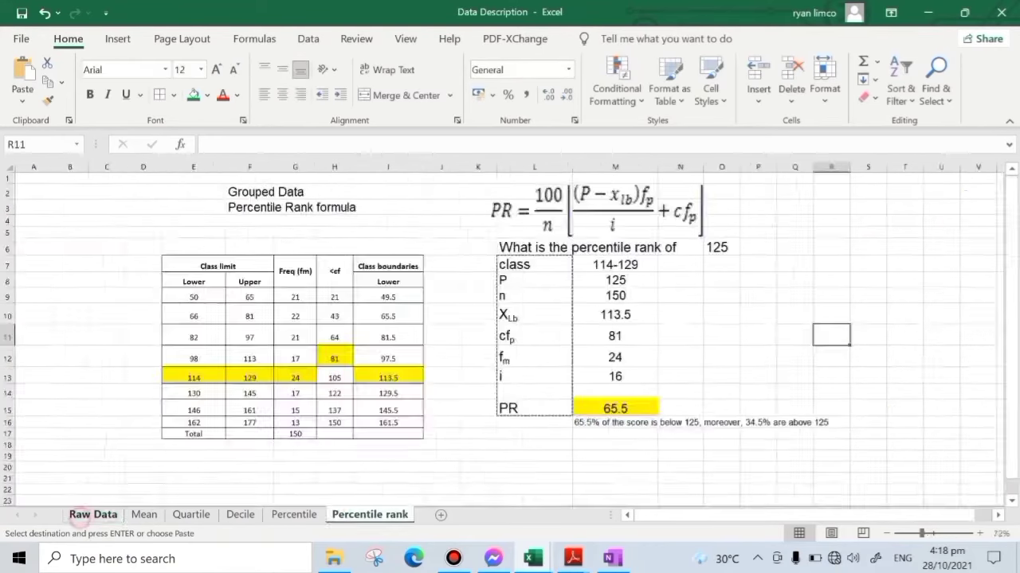
{"action": "left_click", "coordinate": [164, 427]}
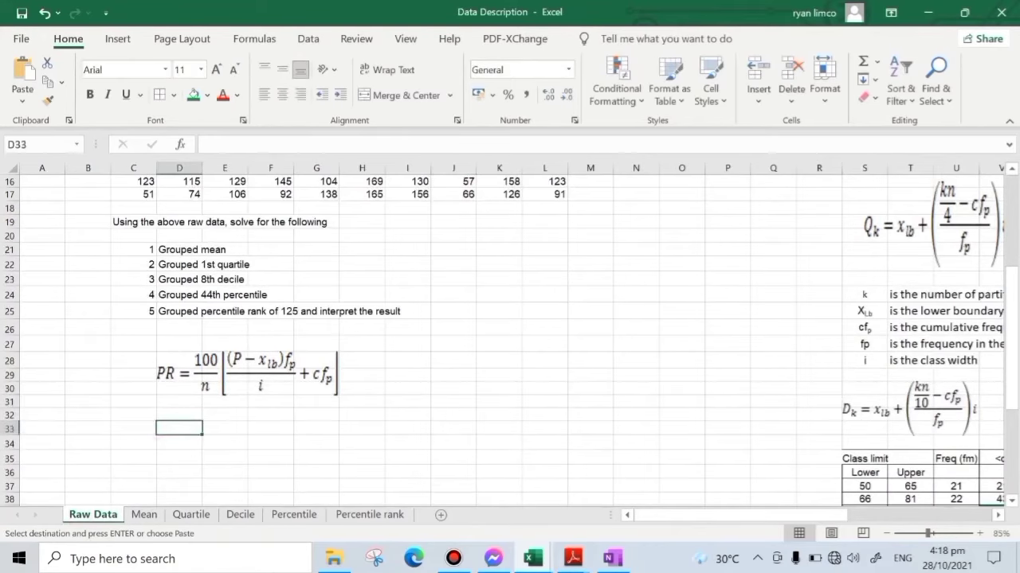
{"action": "key", "text": "ctrl+v"}
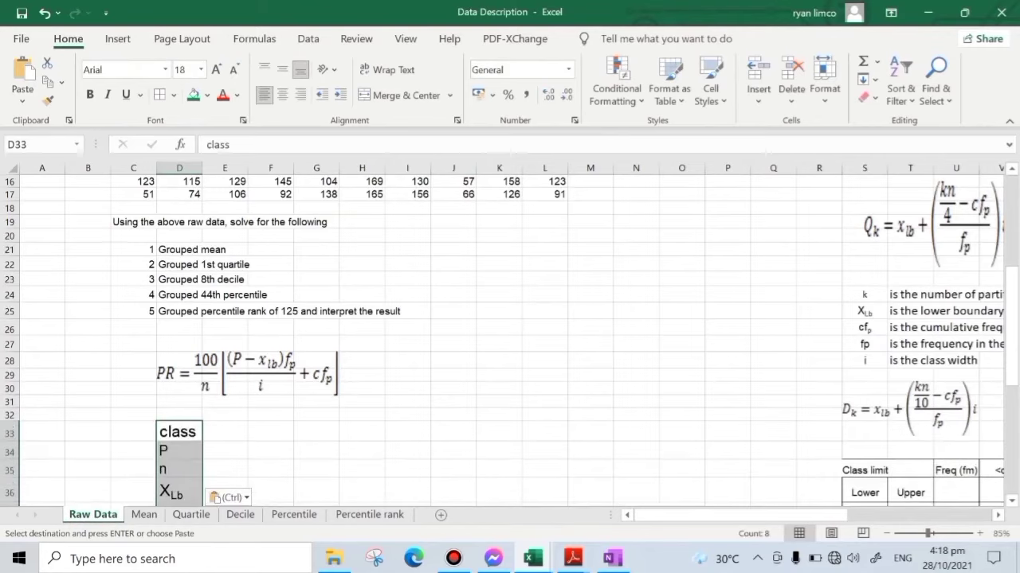
{"action": "scroll", "coordinate": [364, 366], "scroll_direction": "down", "scroll_amount": 3}
{"action": "left_click", "coordinate": [364, 367]}
{"action": "scroll", "coordinate": [364, 366], "scroll_direction": "down", "scroll_amount": 1}
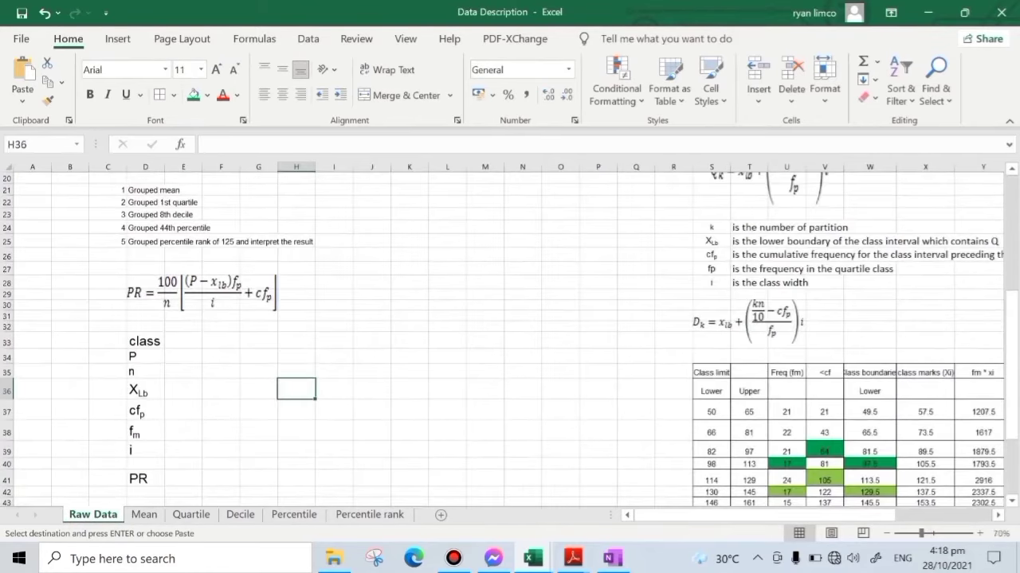
- Enter 125 in E32 as the score whose percentile rank is required
{"action": "left_click", "coordinate": [148, 340]}
{"action": "left_click", "coordinate": [182, 325]}
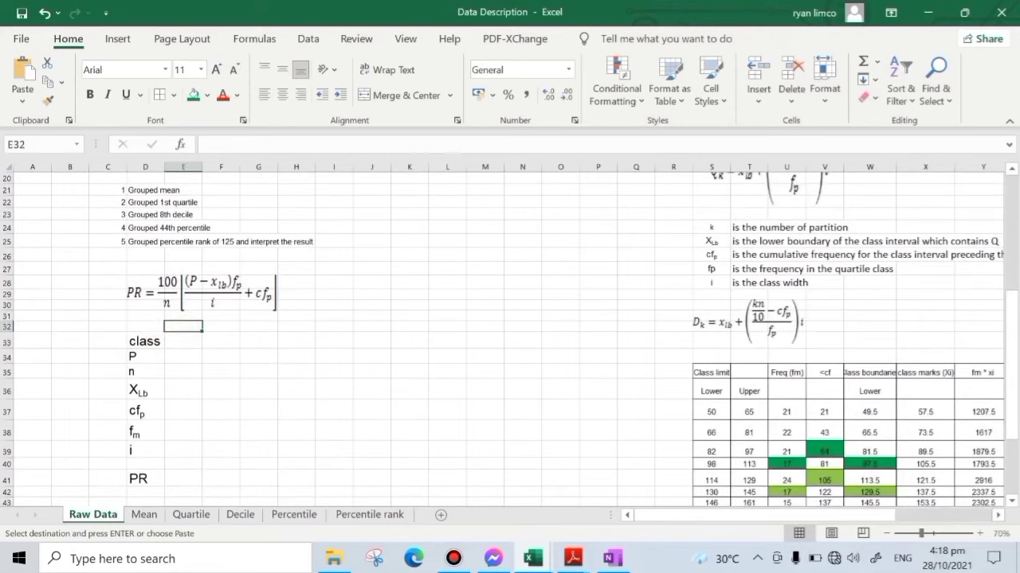
{"action": "key", "text": "Escape"}
{"action": "type", "text": "125"}
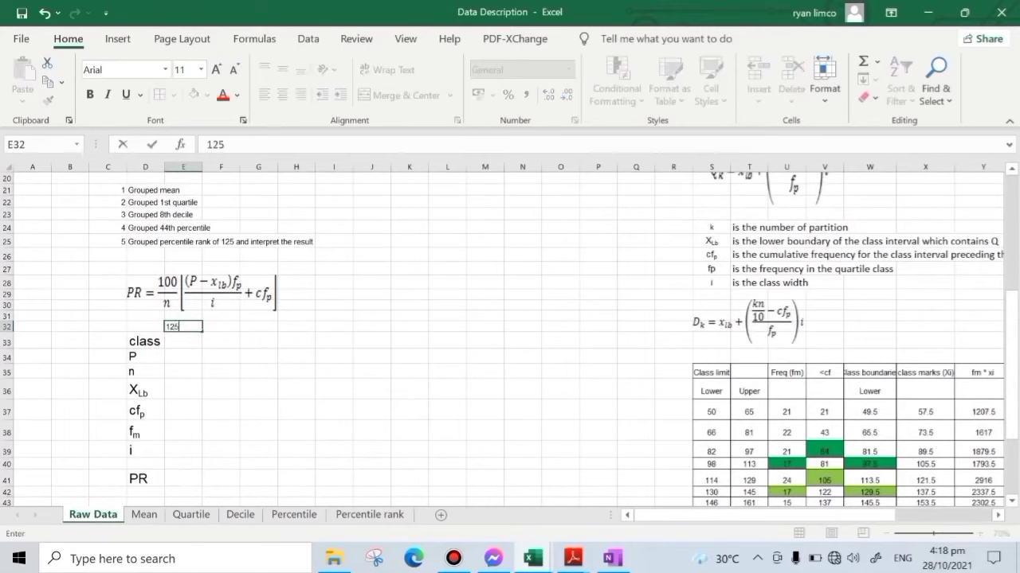
{"action": "left_click", "coordinate": [424, 358]}
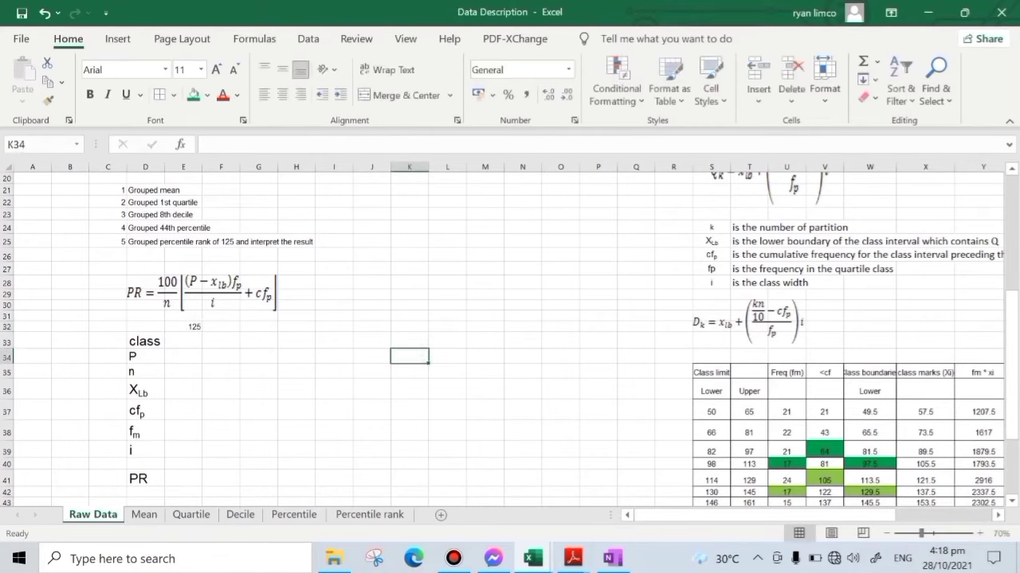
- Copy the frequency table S35:Y44 and paste it beside the percentile rank labels, starting at I27
{"action": "scroll", "coordinate": [510, 335], "scroll_direction": "down", "scroll_amount": 1}
{"action": "scroll", "coordinate": [510, 335], "scroll_direction": "up", "scroll_amount": 2, "text": "ctrl"}
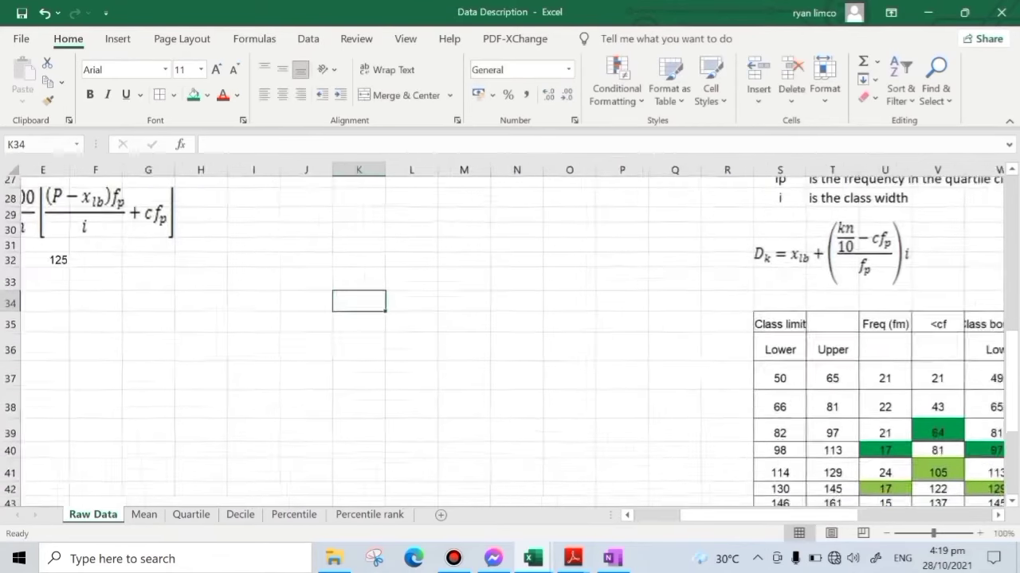
{"action": "scroll", "coordinate": [509, 334], "scroll_direction": "down", "scroll_amount": 2}
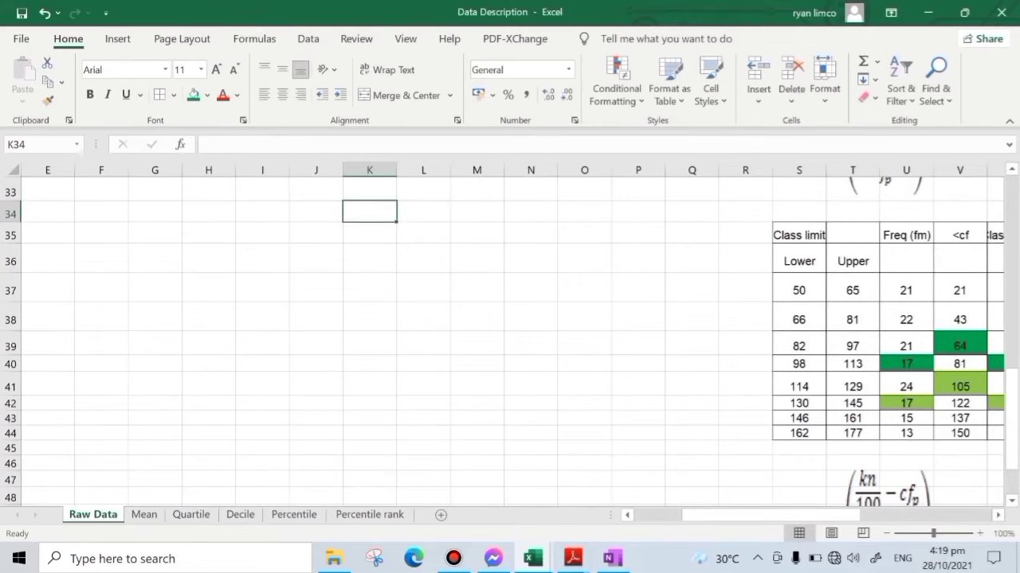
{"action": "left_click_drag", "start_coordinate": [798, 386], "coordinate": [852, 387]}
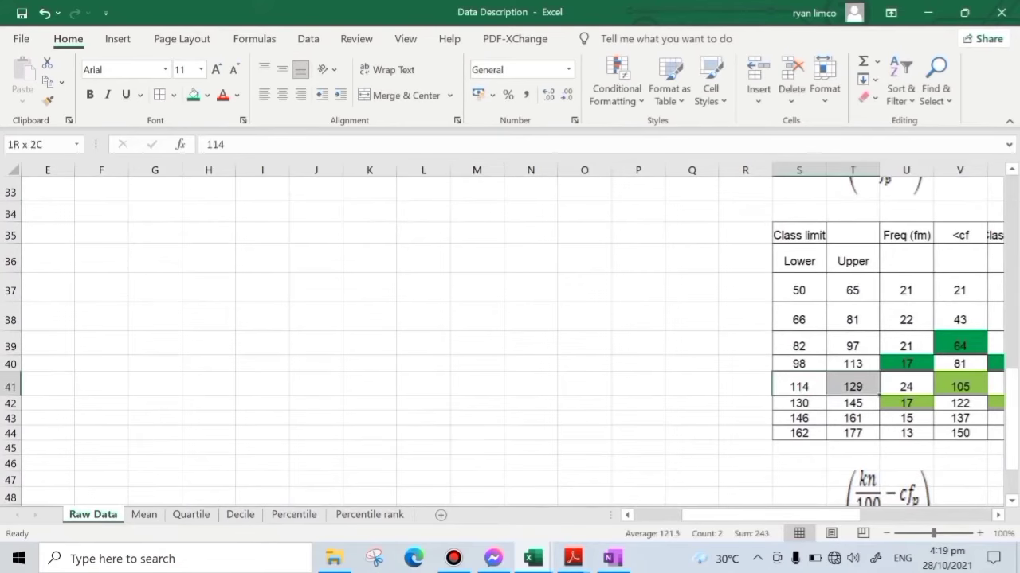
{"action": "left_click", "coordinate": [627, 433]}
{"action": "scroll", "coordinate": [627, 433], "scroll_direction": "down", "scroll_amount": 2, "text": "ctrl"}
{"action": "scroll", "coordinate": [627, 433], "scroll_direction": "up", "scroll_amount": 1}
{"action": "left_click_drag", "start_coordinate": [711, 269], "coordinate": [833, 410]}
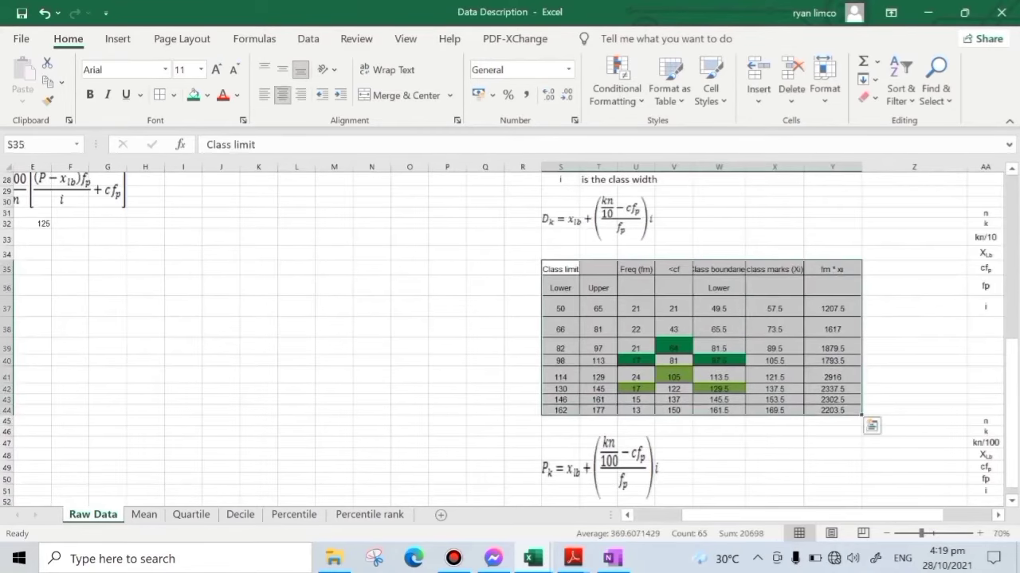
{"action": "key", "text": "ctrl+c"}
{"action": "scroll", "coordinate": [706, 515], "scroll_direction": "left", "scroll_amount": 3}
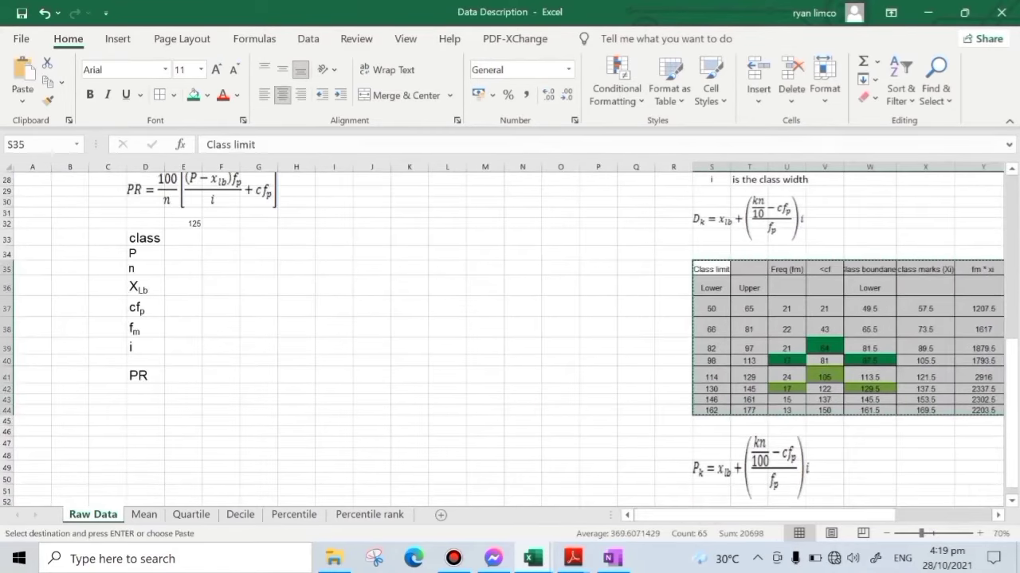
{"action": "scroll", "coordinate": [340, 239], "scroll_direction": "up", "scroll_amount": 1}
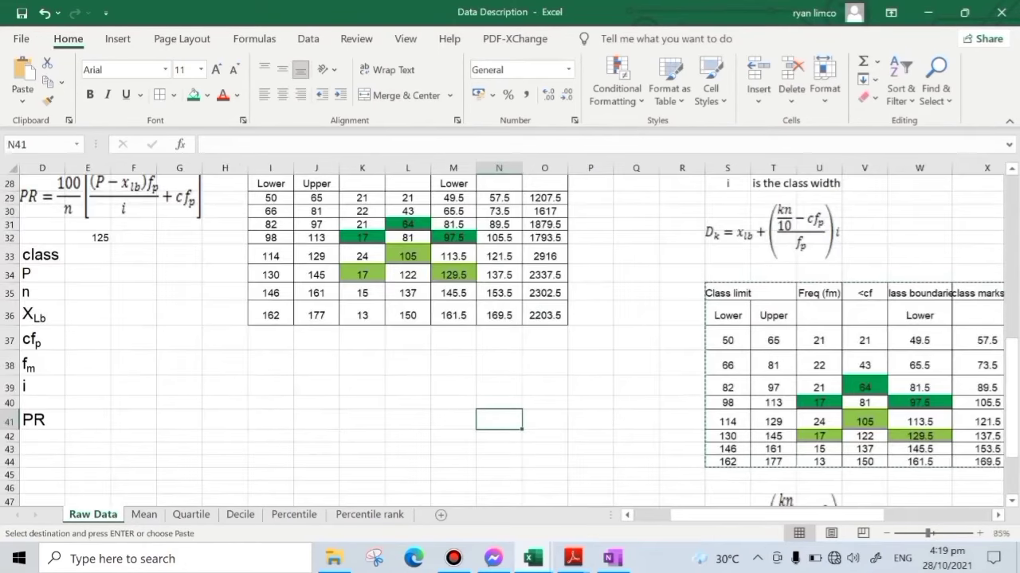
- Remove the fill color from the highlighted cells K31:M34 in the pasted frequency table
{"action": "scroll", "coordinate": [510, 335], "scroll_direction": "down", "scroll_amount": 1}
{"action": "left_click_drag", "start_coordinate": [408, 254], "coordinate": [485, 294]}
{"action": "left_click", "coordinate": [207, 95]}
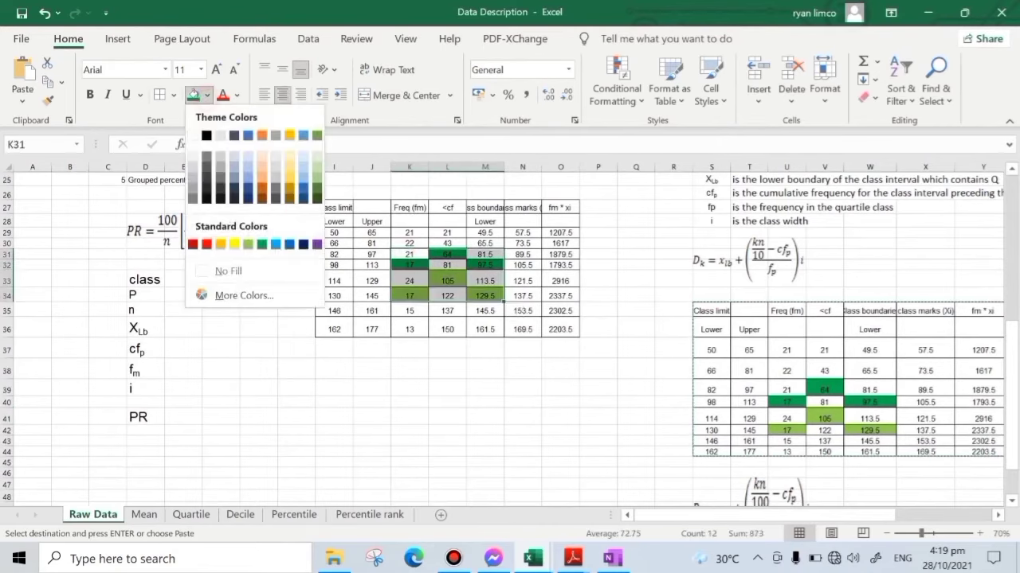
{"action": "left_click", "coordinate": [222, 271]}
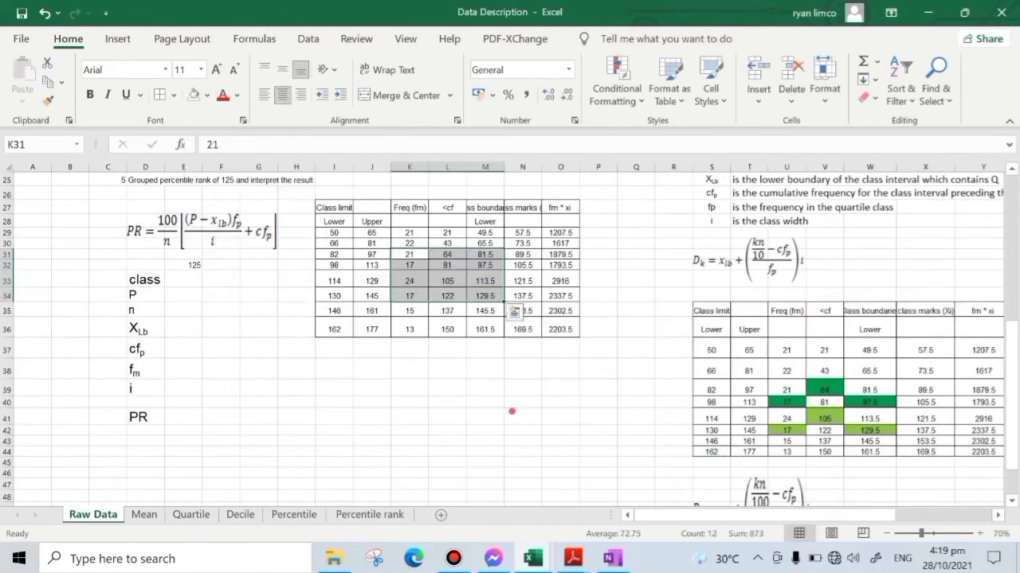
- Make yellow the current fill color by applying it to blank cell N41, and clear that cell again
{"action": "left_click", "coordinate": [522, 416]}
{"action": "left_click", "coordinate": [207, 95]}
{"action": "left_click", "coordinate": [234, 243]}
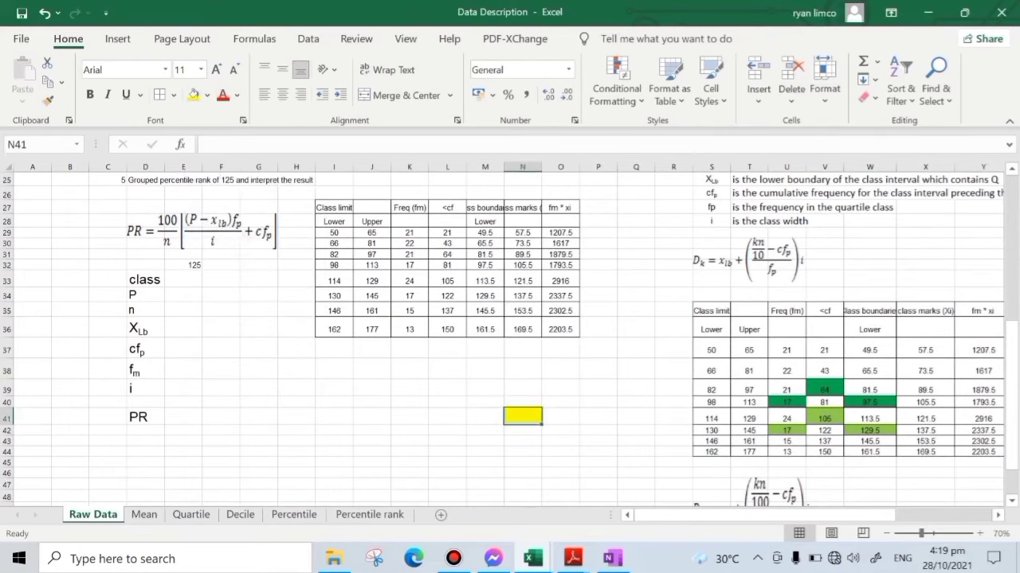
{"action": "left_click_drag", "start_coordinate": [542, 425], "coordinate": [578, 423]}
{"action": "left_click", "coordinate": [483, 464]}
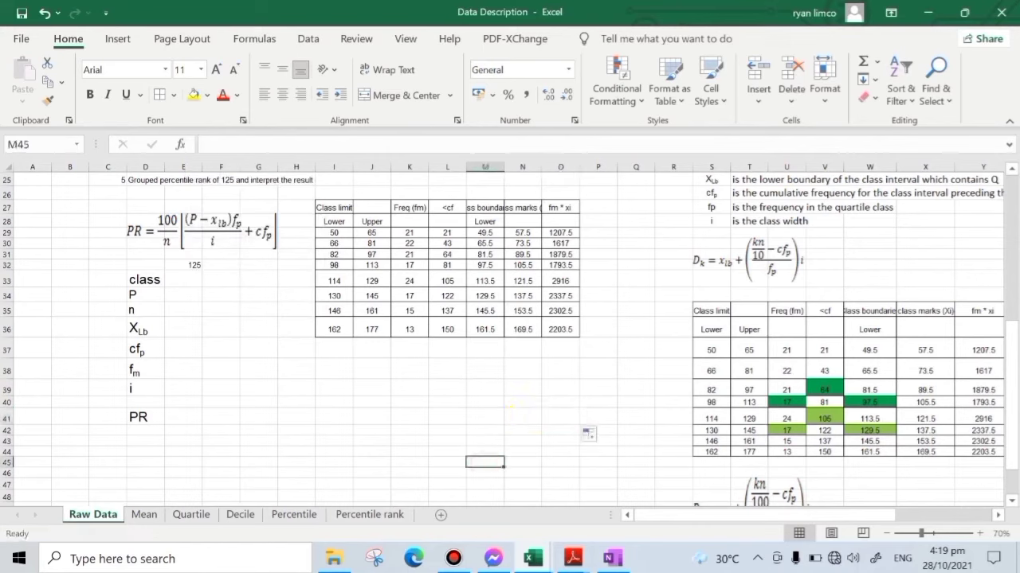
- Enter 114-129 in E33 as the class containing the score 125
{"action": "left_click", "coordinate": [151, 279]}
{"action": "left_click", "coordinate": [184, 280]}
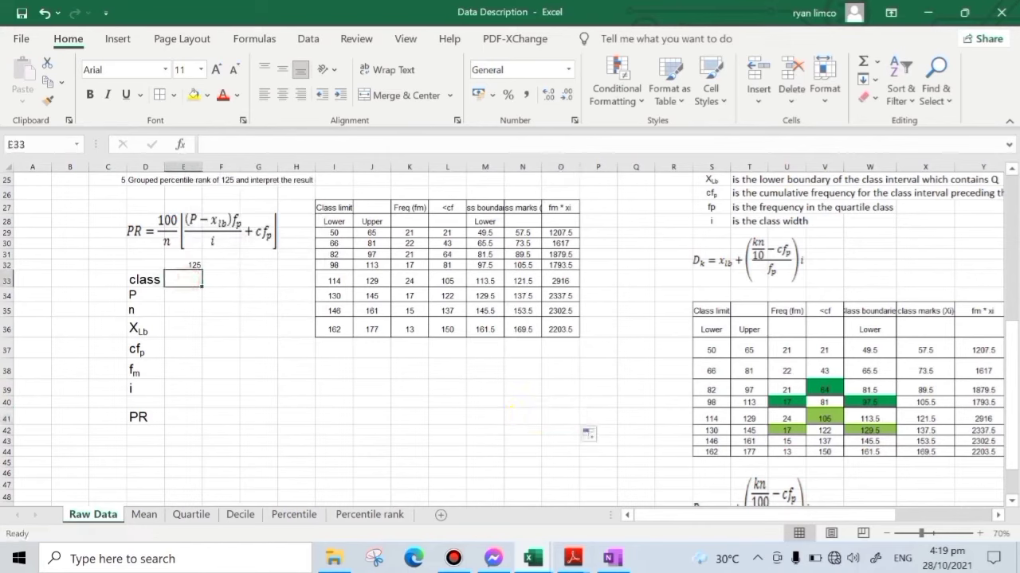
{"action": "left_click", "coordinate": [338, 281]}
{"action": "left_click", "coordinate": [379, 282]}
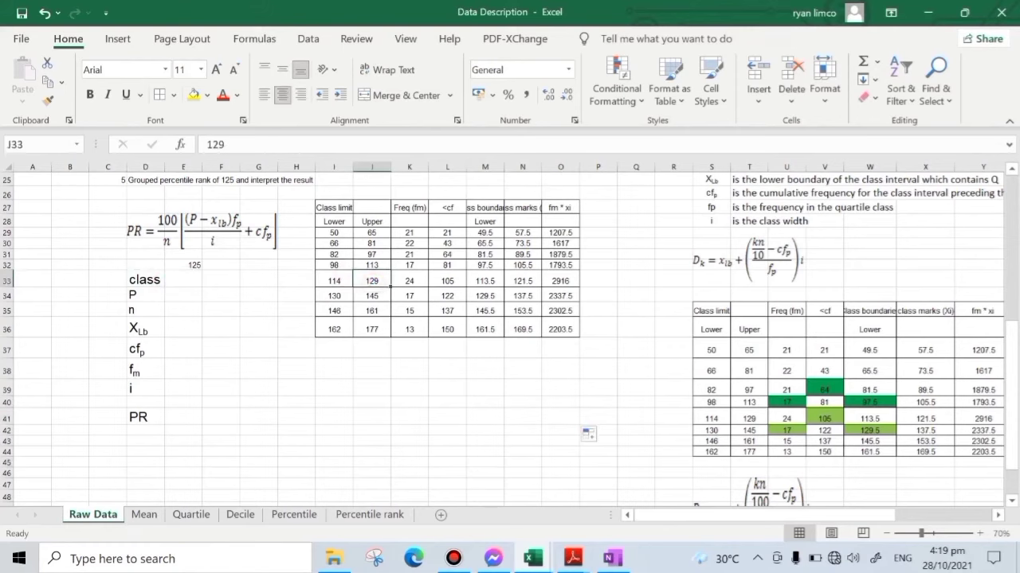
{"action": "left_click", "coordinate": [339, 282]}
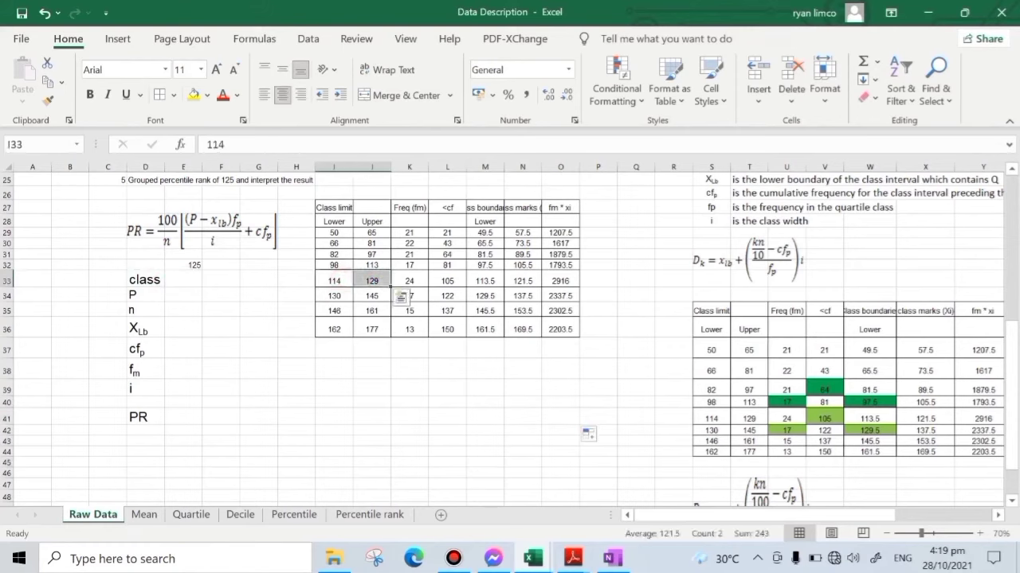
{"action": "left_click", "coordinate": [191, 281]}
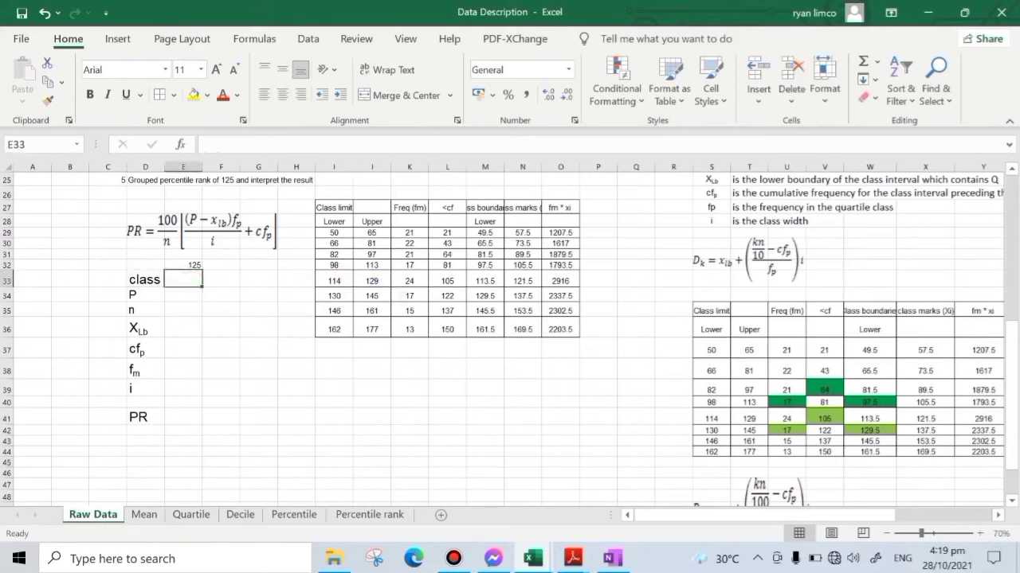
{"action": "type", "text": "114-129"}
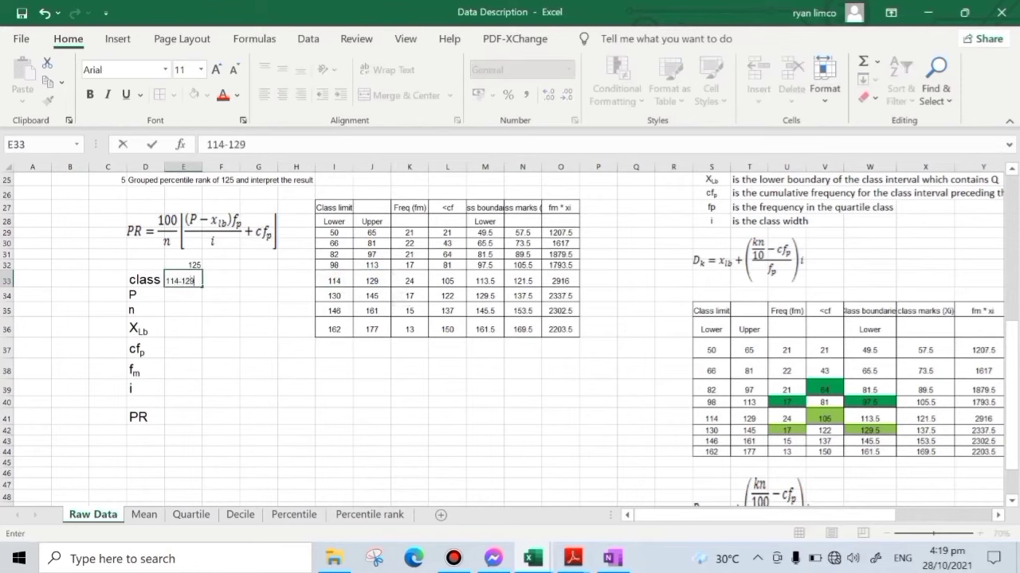
{"action": "key", "text": "Return"}
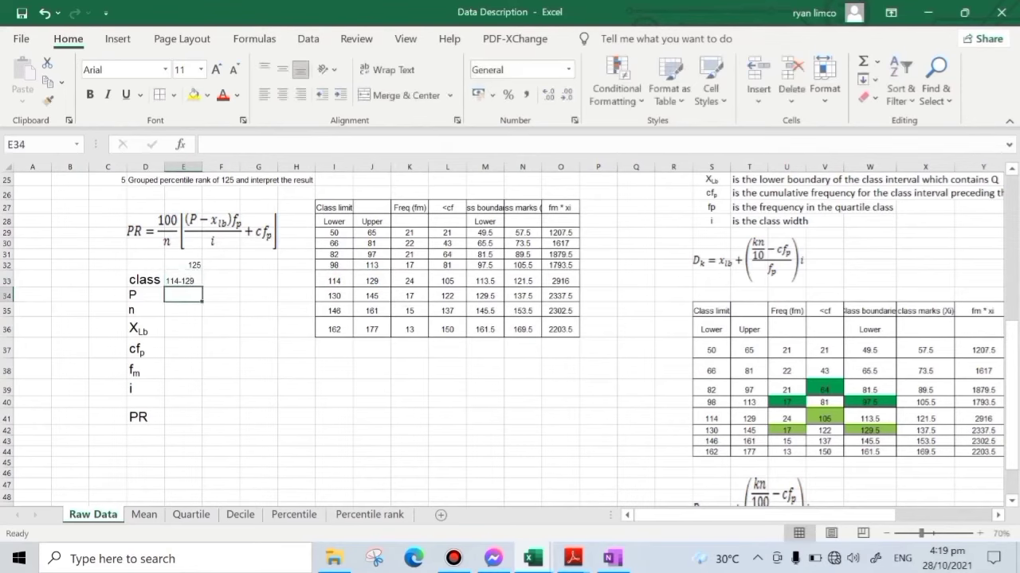
- Enter 125 for P in E34 and 150 for n in E35
{"action": "type", "text": "125"}
{"action": "key", "text": "Return"}
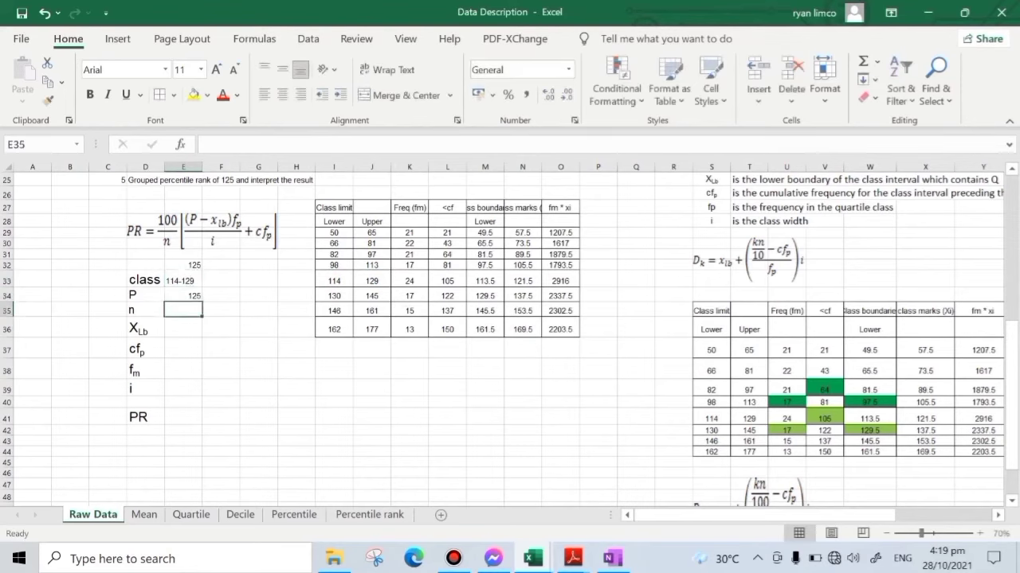
{"action": "type", "text": "150"}
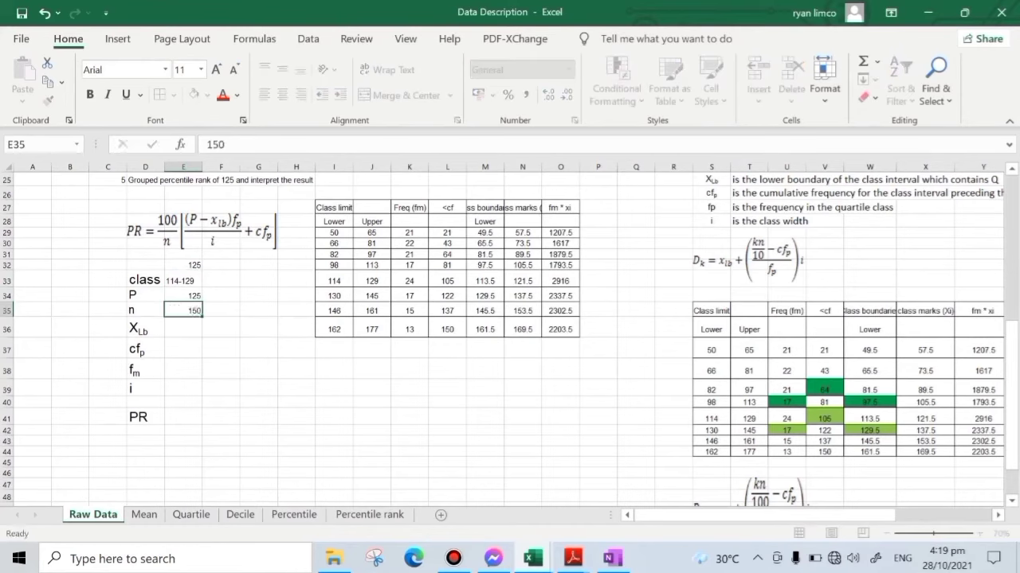
{"action": "key", "text": "Return"}
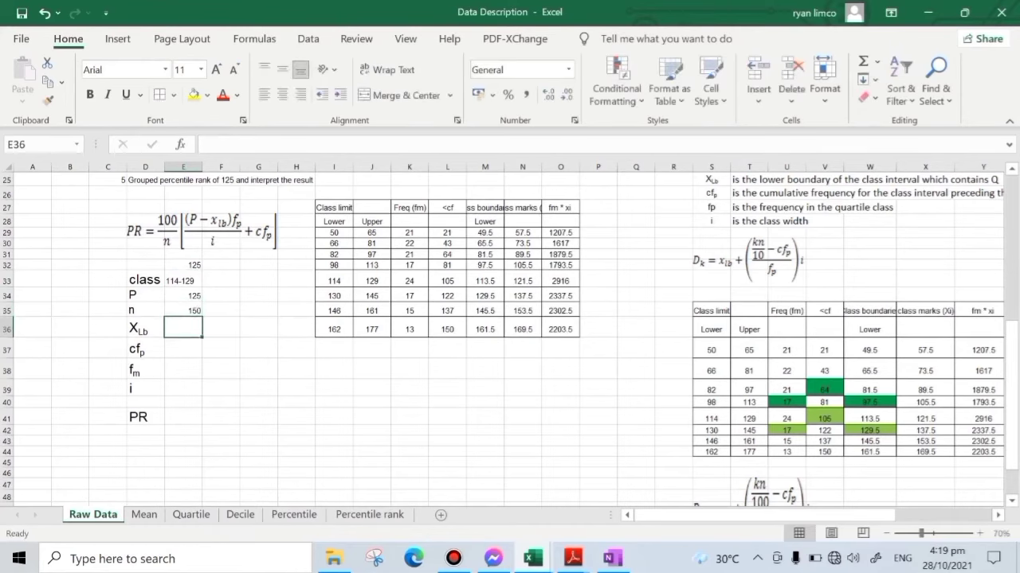
- Autofit columns N and M so the class marks and Class boundaries headers fit
{"action": "left_click_drag", "start_coordinate": [334, 281], "coordinate": [391, 285]}
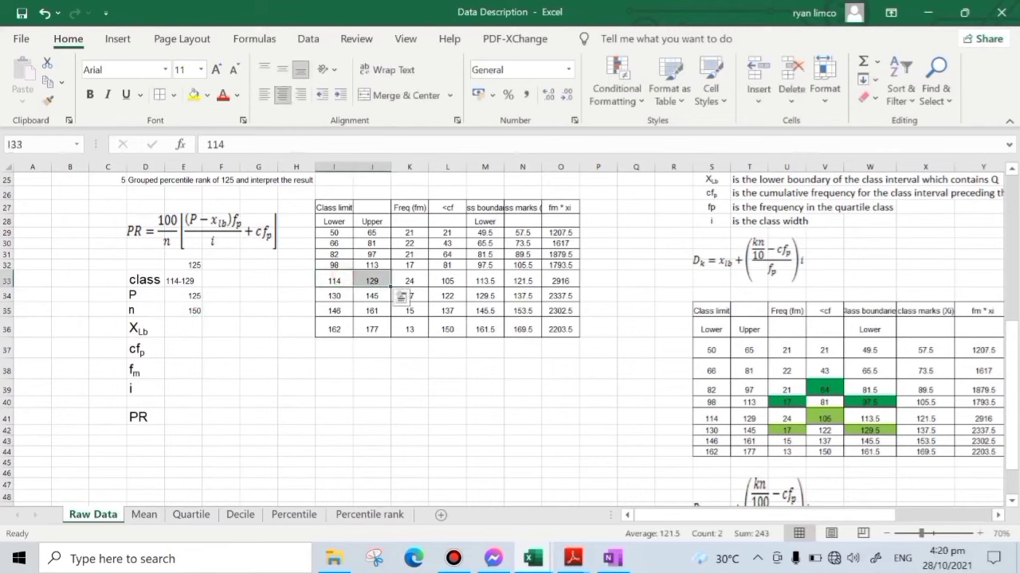
{"action": "double_click", "coordinate": [542, 166]}
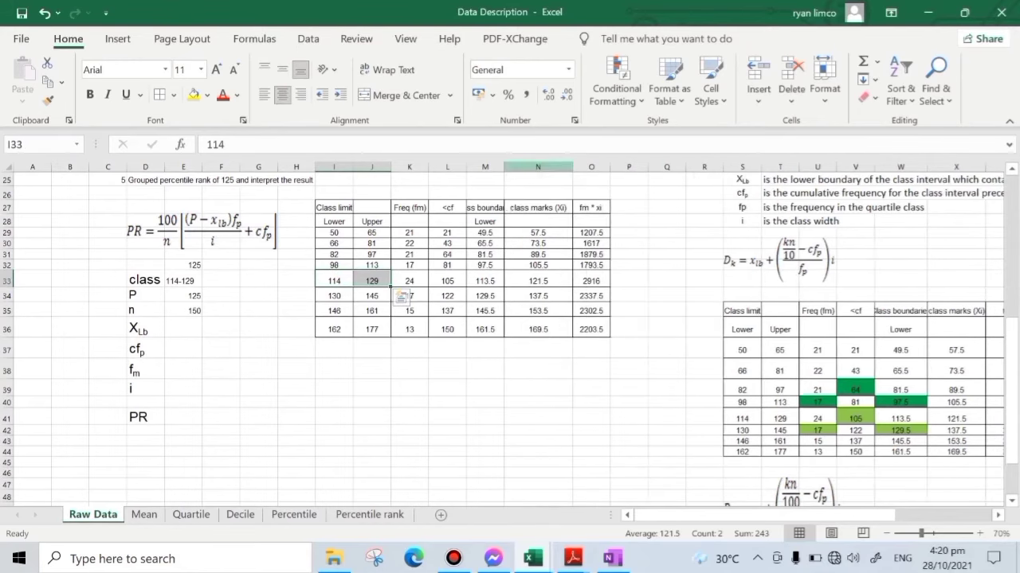
{"action": "double_click", "coordinate": [505, 167]}
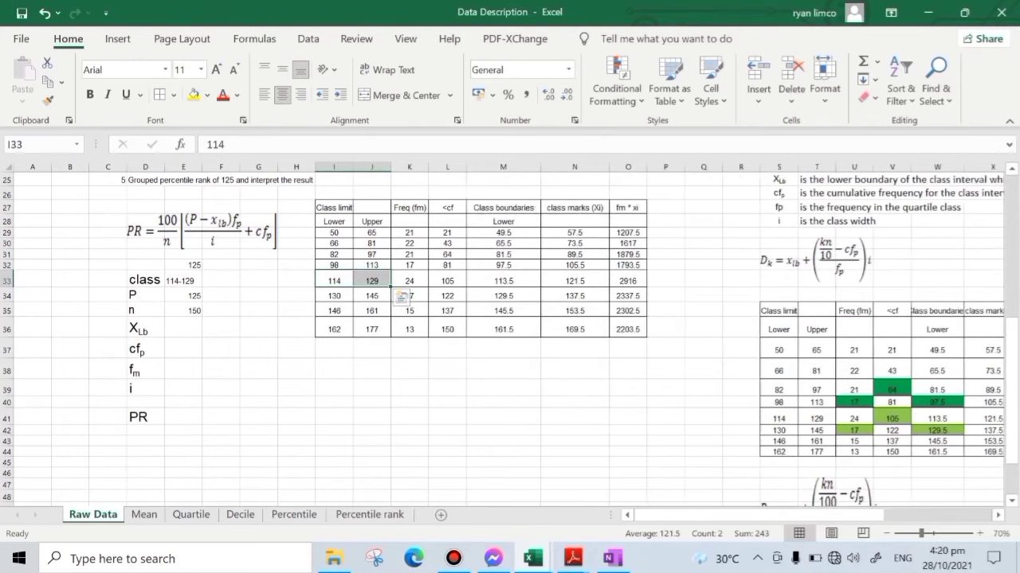
- Fill the lower boundary in M33, the cumulative frequency in L32 and the frequency in K33 with yellow
{"action": "left_click", "coordinate": [516, 279]}
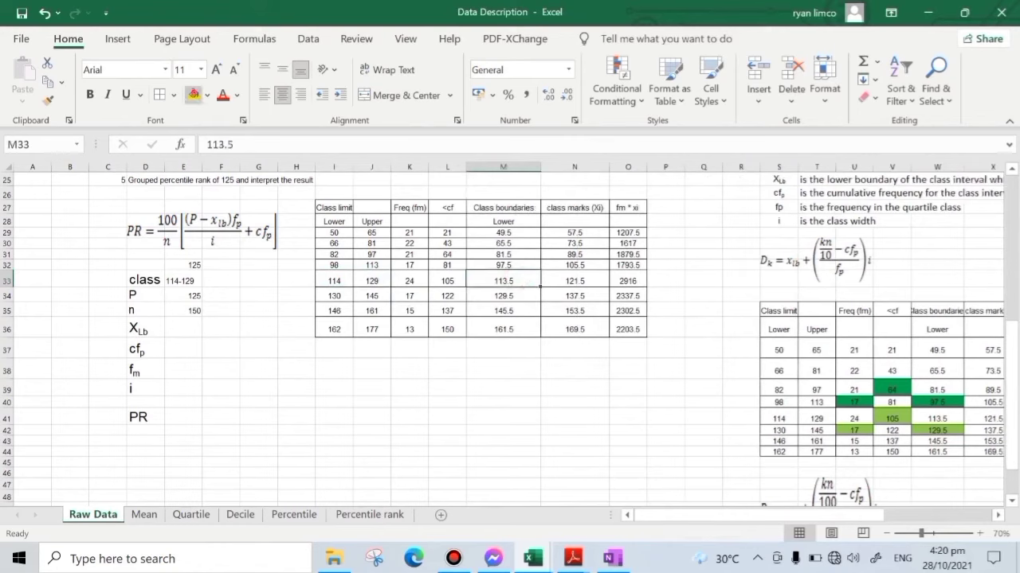
{"action": "left_click", "coordinate": [194, 94]}
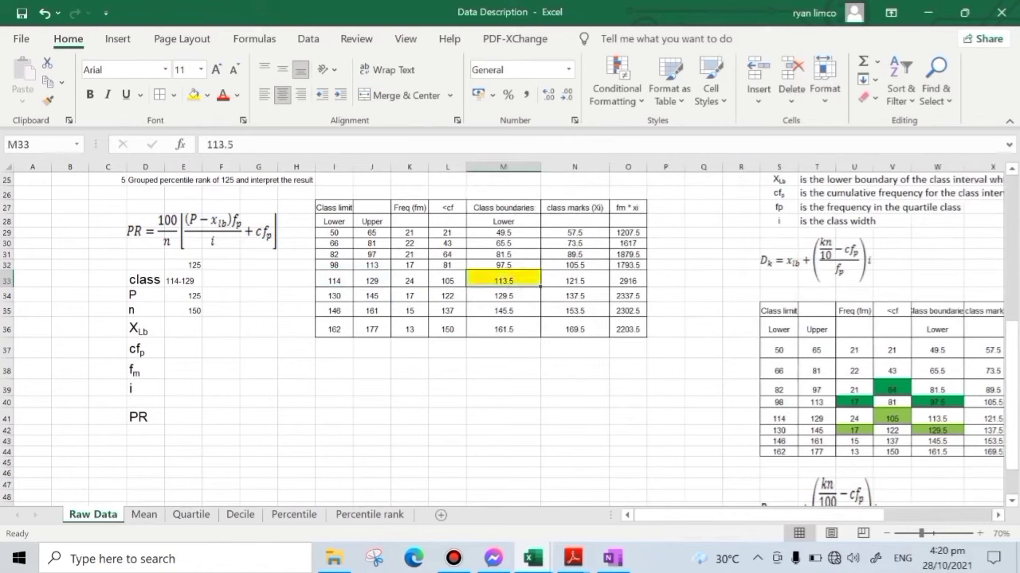
{"action": "left_click", "coordinate": [448, 266]}
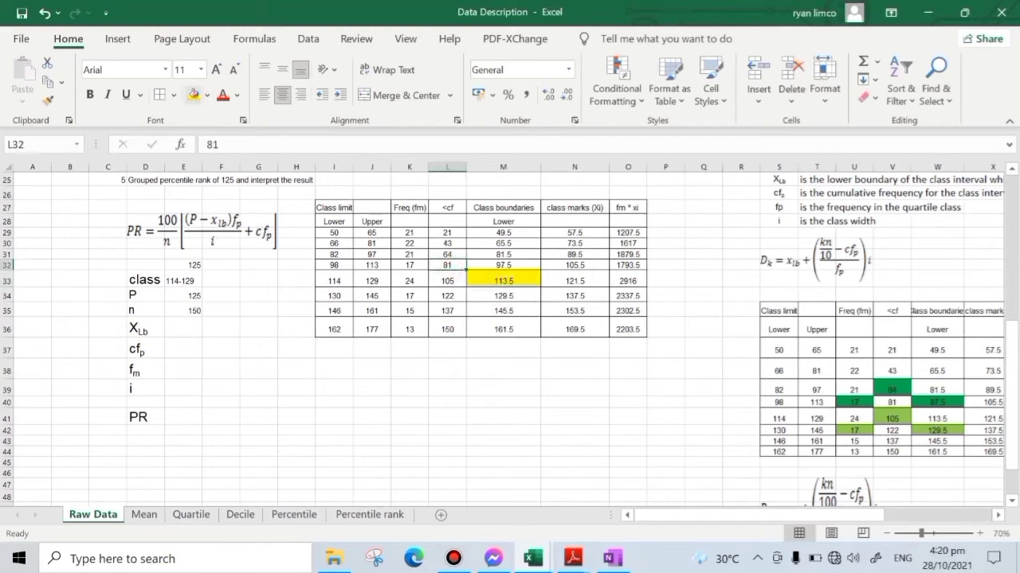
{"action": "left_click", "coordinate": [193, 94]}
{"action": "left_click", "coordinate": [418, 283]}
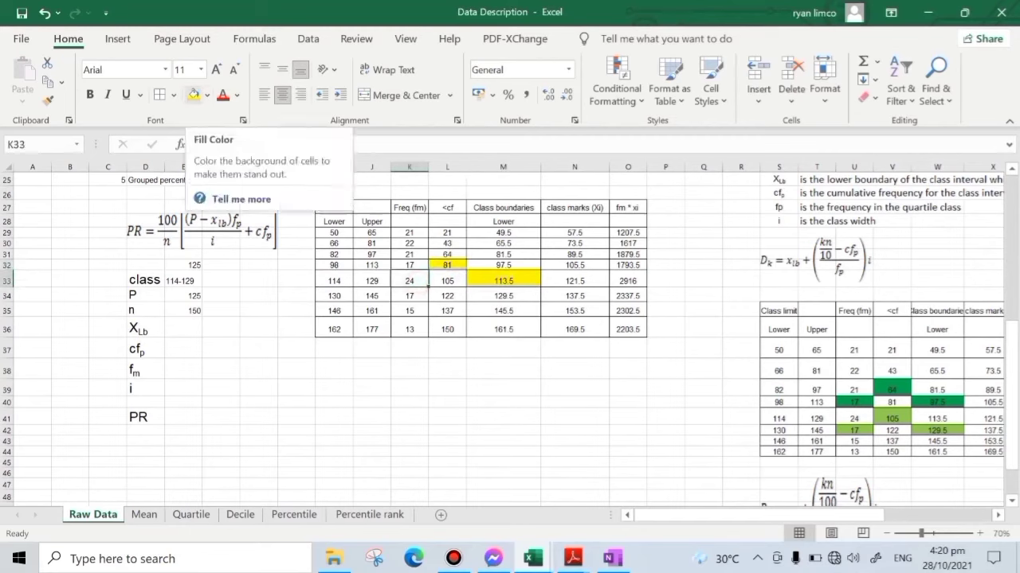
{"action": "left_click", "coordinate": [194, 94]}
- Change the frequency label in D38 to fb
{"action": "left_click", "coordinate": [145, 369]}
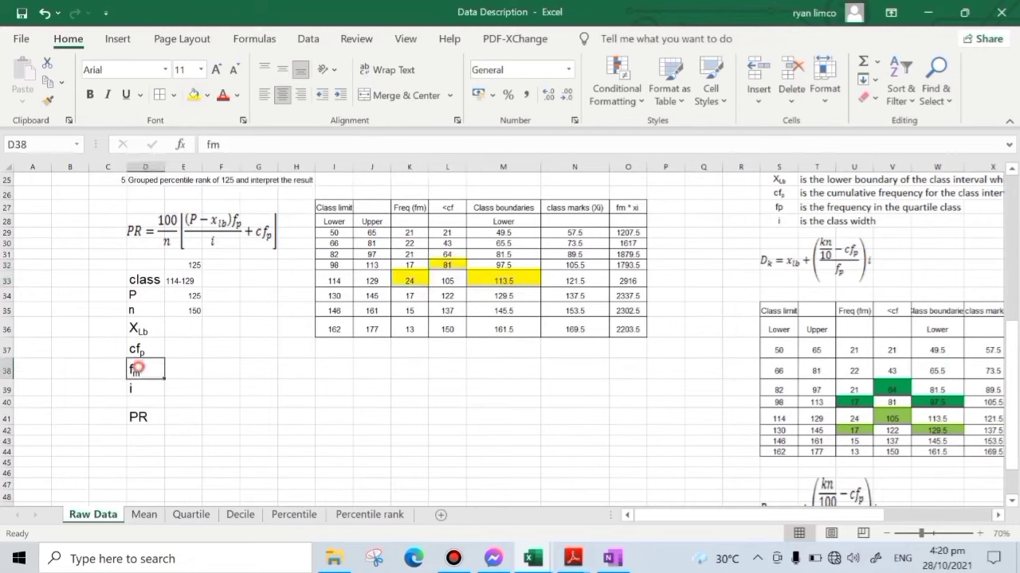
{"action": "left_click", "coordinate": [219, 145]}
{"action": "key", "text": "BackSpace"}
{"action": "type", "text": "b"}
{"action": "key", "text": "Return"}
{"action": "left_click", "coordinate": [409, 473]}
{"action": "left_click", "coordinate": [148, 368]}
{"action": "left_click", "coordinate": [409, 280]}
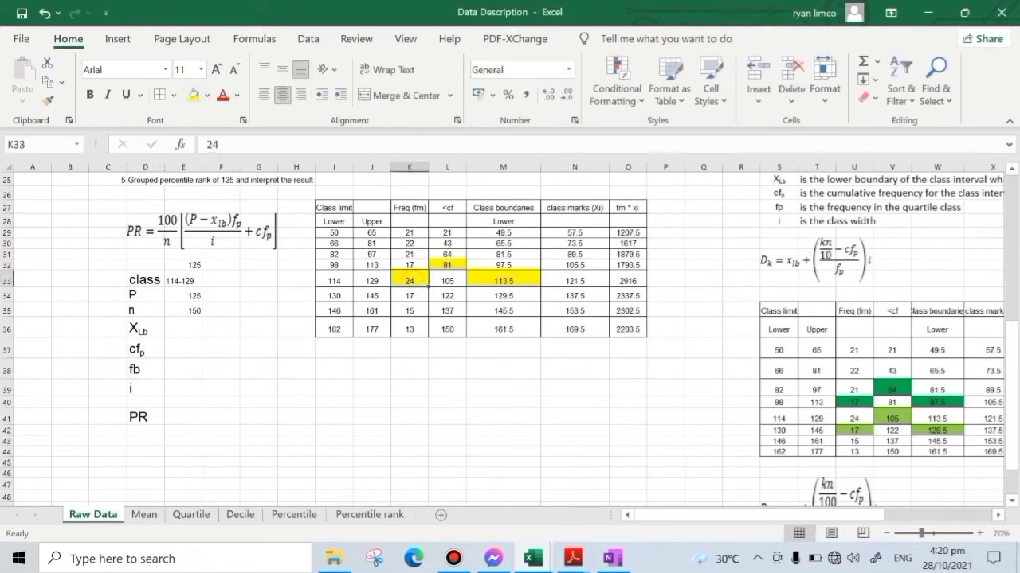
- Enter 16 as the class width i in E39
{"action": "left_click", "coordinate": [182, 387]}
{"action": "type", "text": "16"}
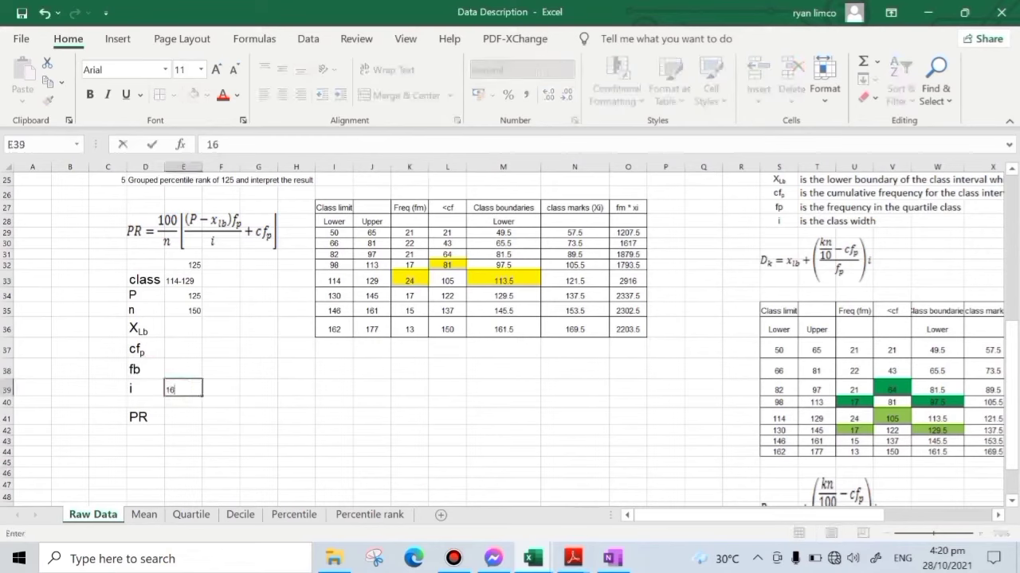
{"action": "key", "text": "Return"}
- Link the percentile rank inputs to the yellow cells: XLb in E36 to M33, cfp in E37 to L32, and fb in E38 to K33
{"action": "left_click", "coordinate": [187, 324]}
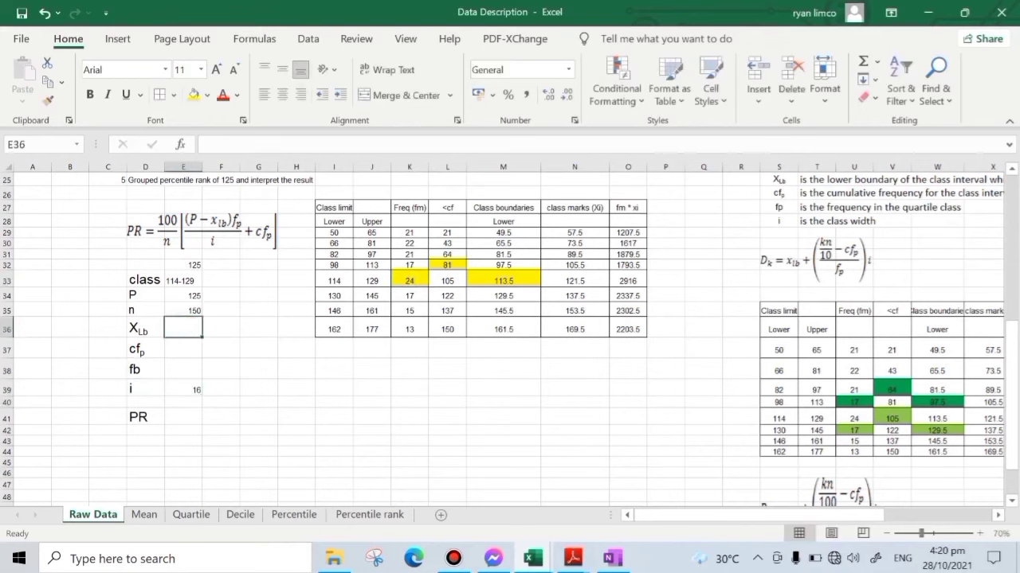
{"action": "type", "text": "="}
{"action": "left_click", "coordinate": [503, 280]}
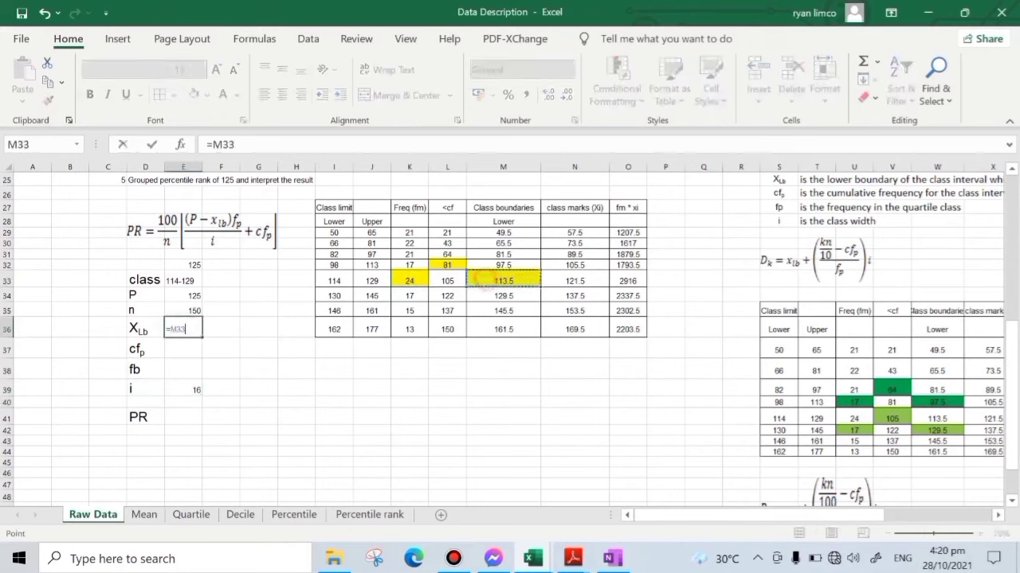
{"action": "key", "text": "Return"}
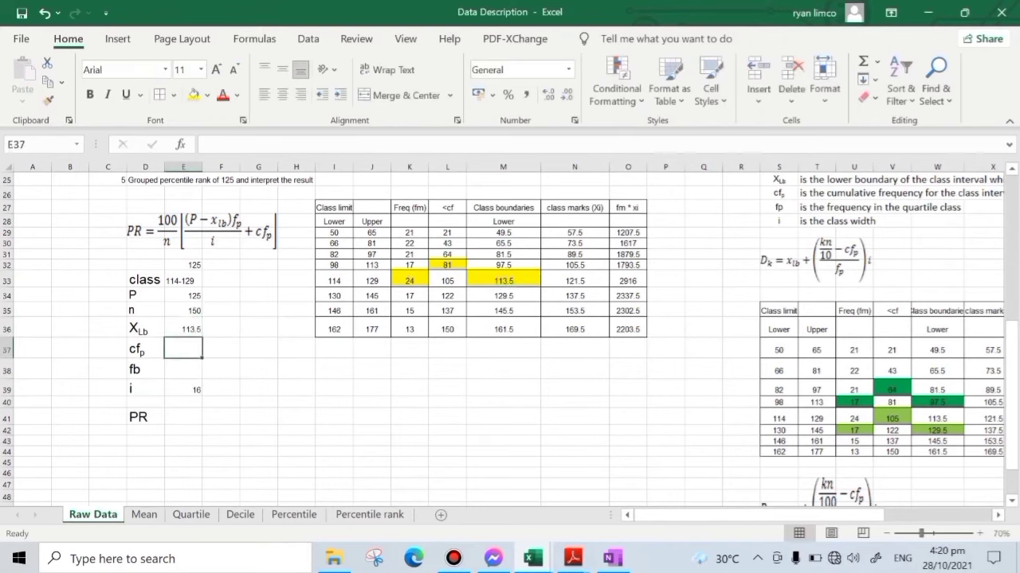
{"action": "type", "text": "="}
{"action": "left_click", "coordinate": [447, 265]}
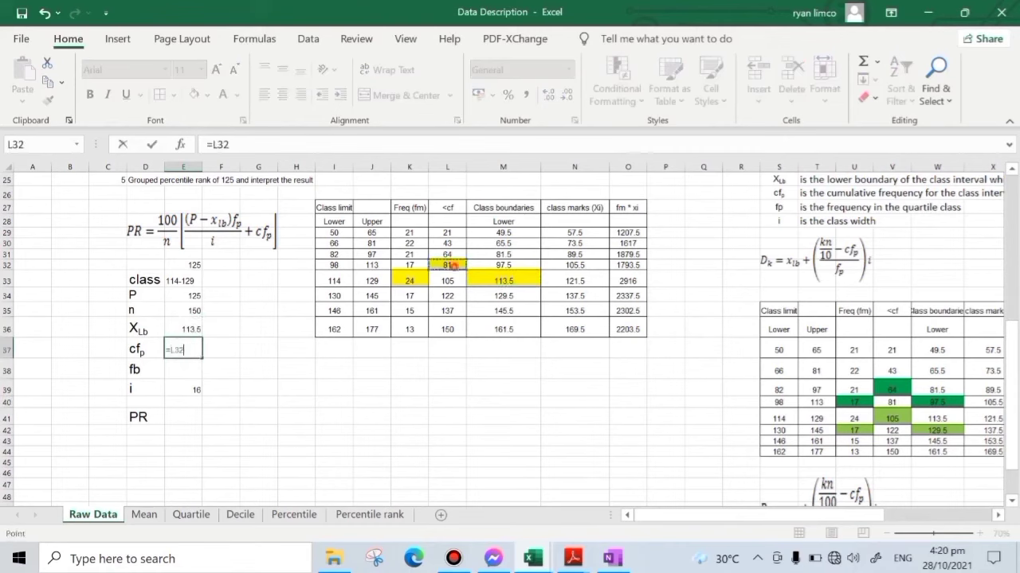
{"action": "key", "text": "Return"}
{"action": "type", "text": "="}
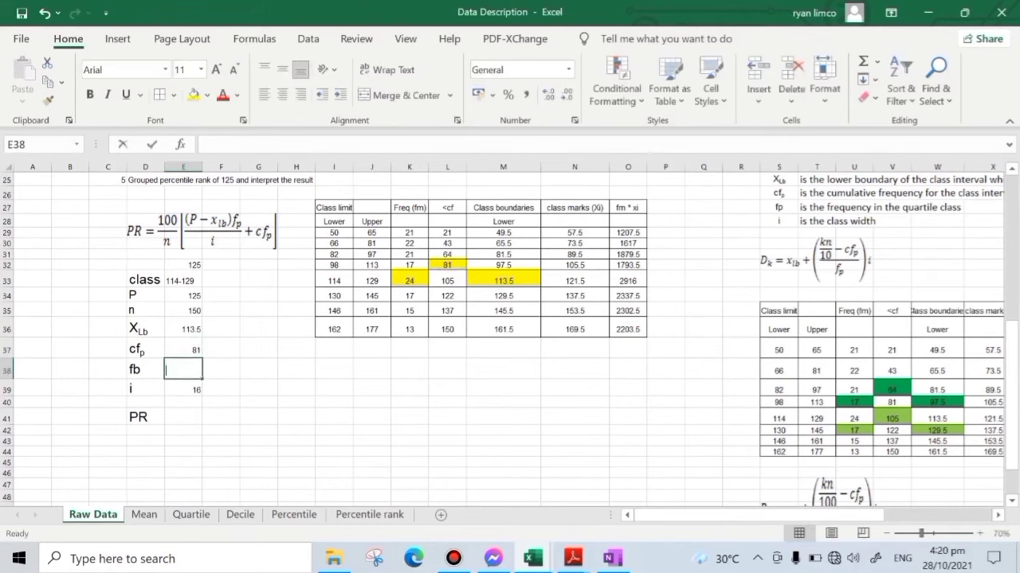
{"action": "left_click", "coordinate": [409, 280]}
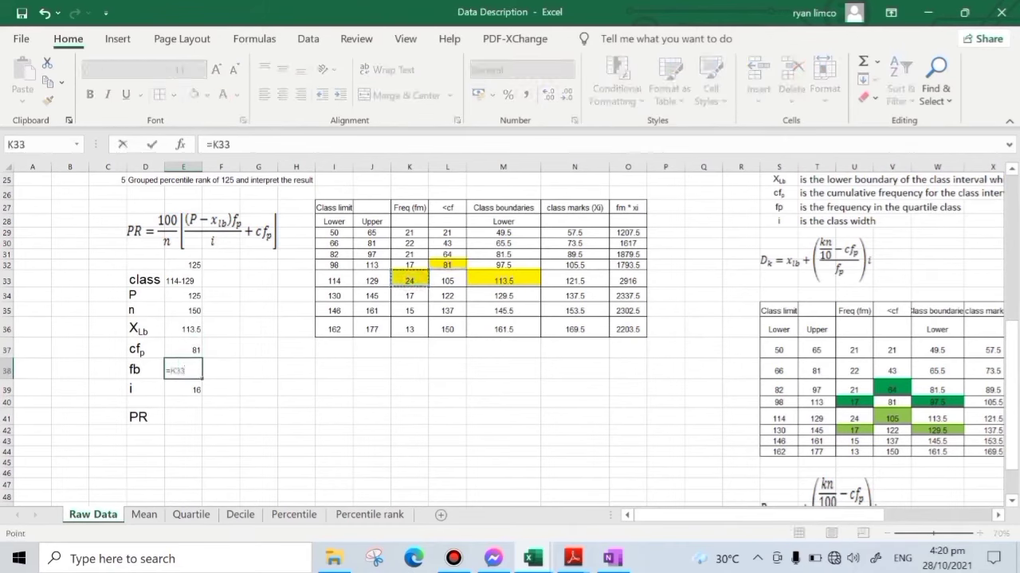
{"action": "key", "text": "Return"}
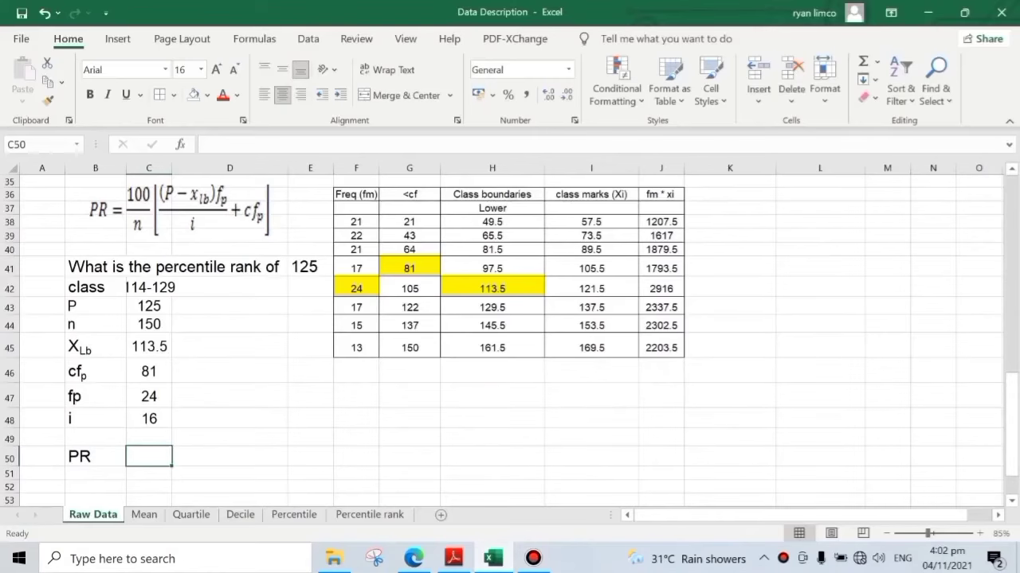
- Begin the PR formula in C50 with =(100/C44), dividing 100 by n
{"action": "left_click", "coordinate": [258, 472]}
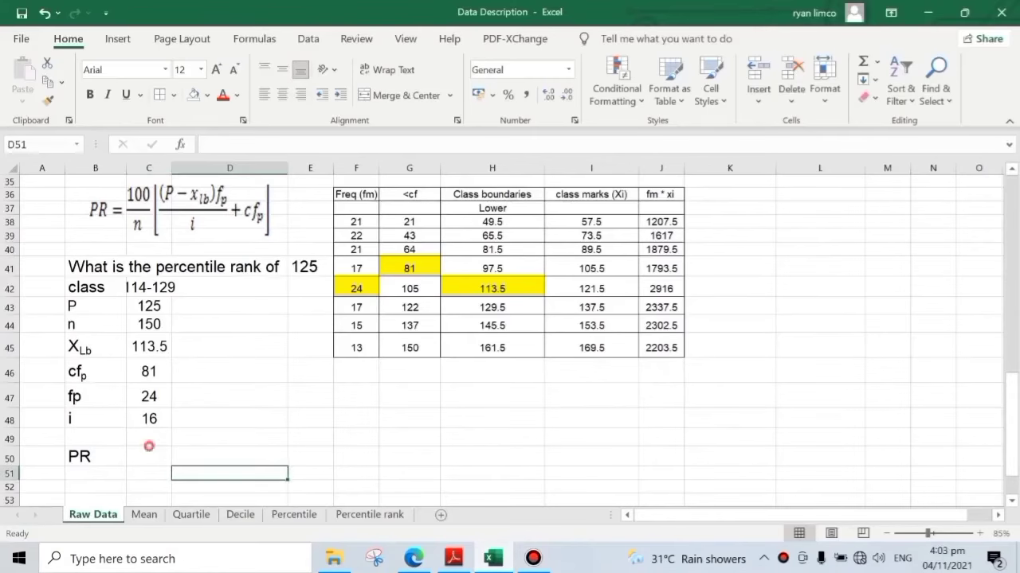
{"action": "left_click", "coordinate": [150, 448]}
{"action": "type", "text": "="}
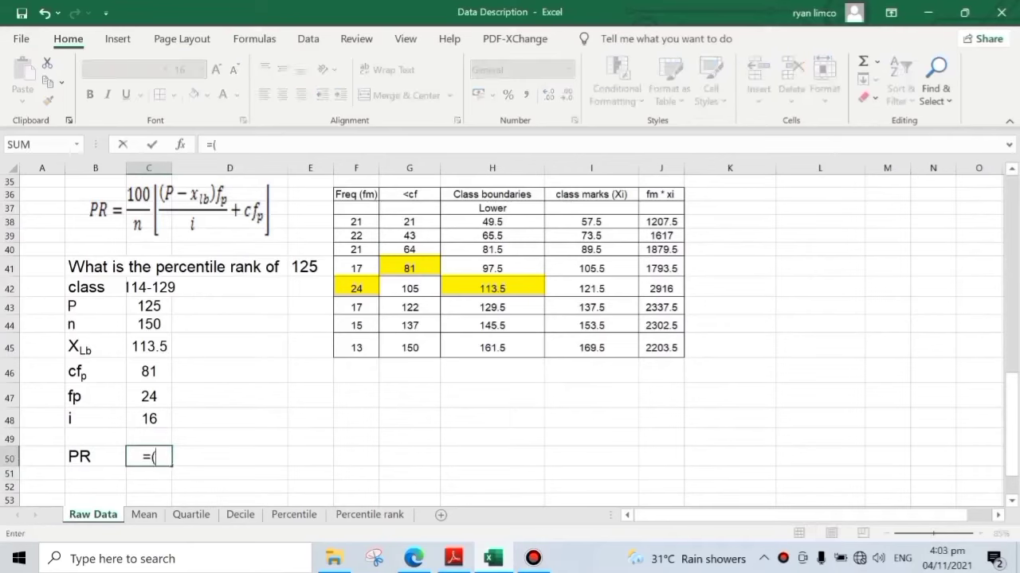
{"action": "type", "text": "(100/"}
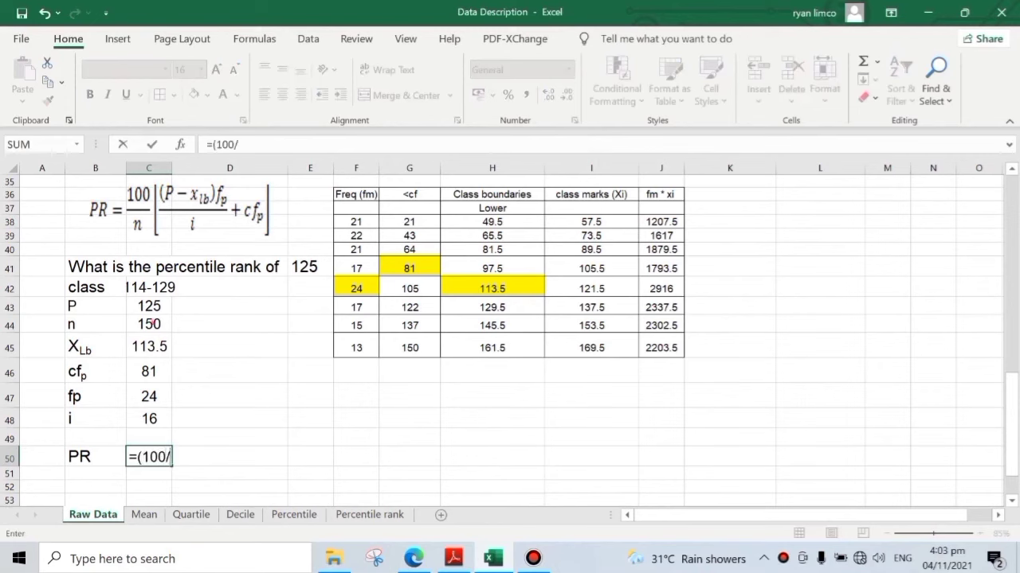
{"action": "left_click", "coordinate": [154, 323]}
{"action": "type", "text": ")"}
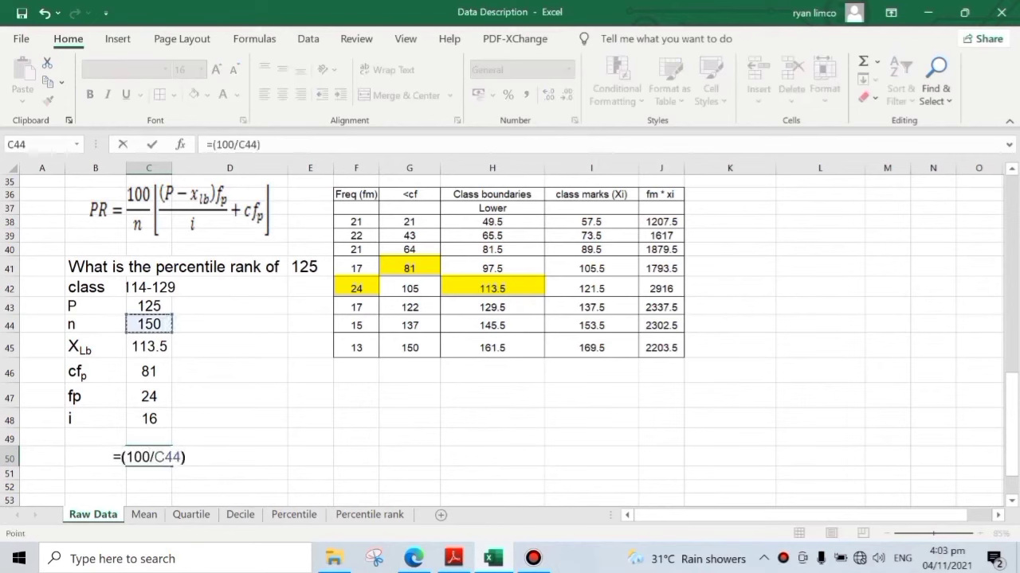
{"action": "type", "text": "*"}
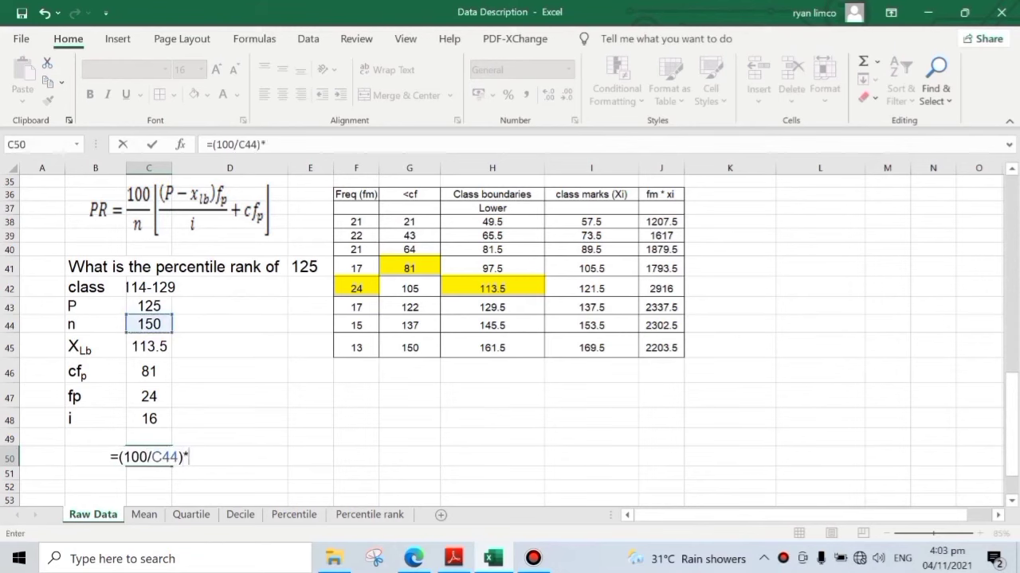
{"action": "type", "text": "("}
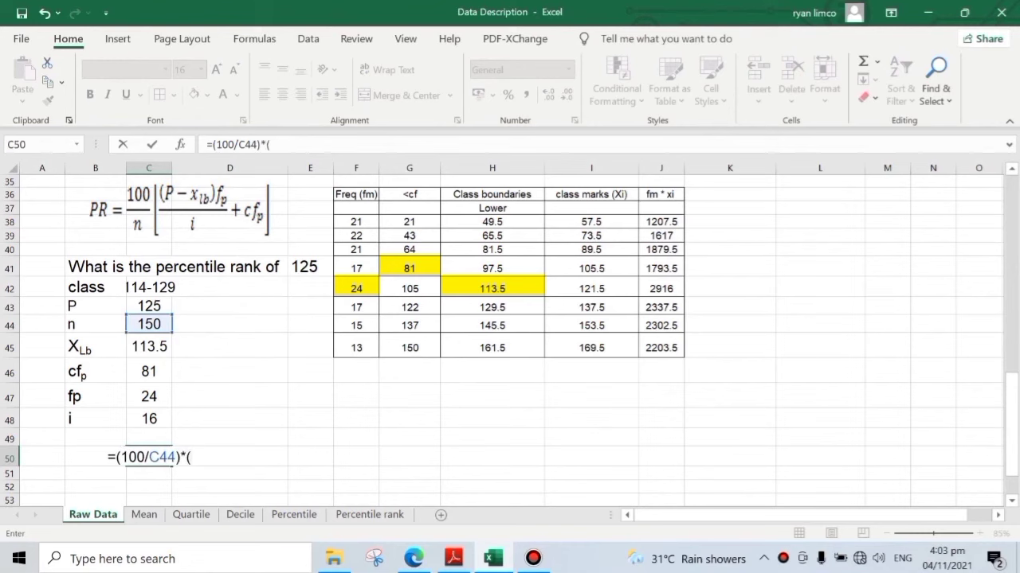
{"action": "type", "text": "C43-"}
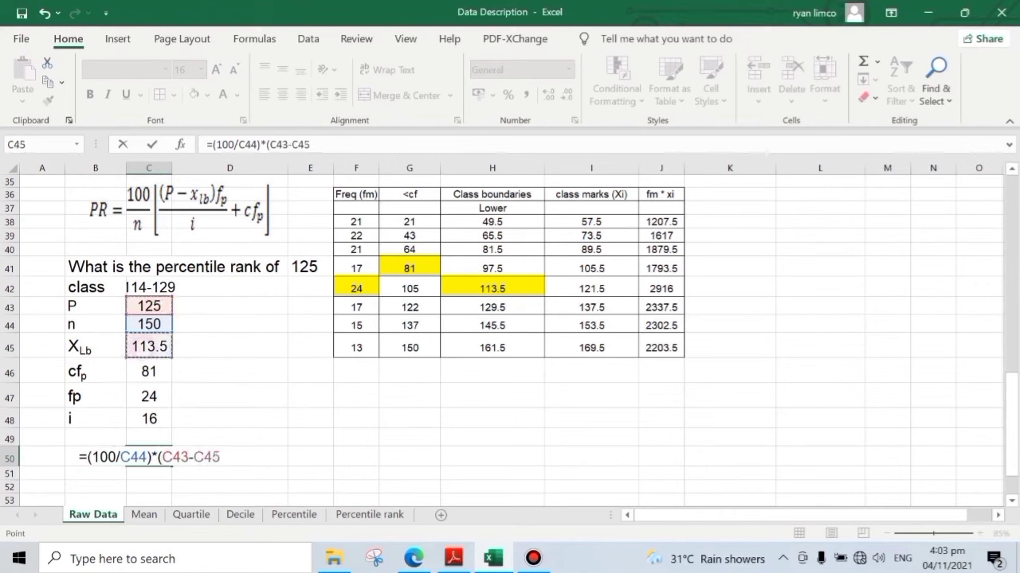
- Continue the PR formula by multiplying by ((C43-C45)*C47), for P minus XLb times fp
{"action": "type", "text": ")"}
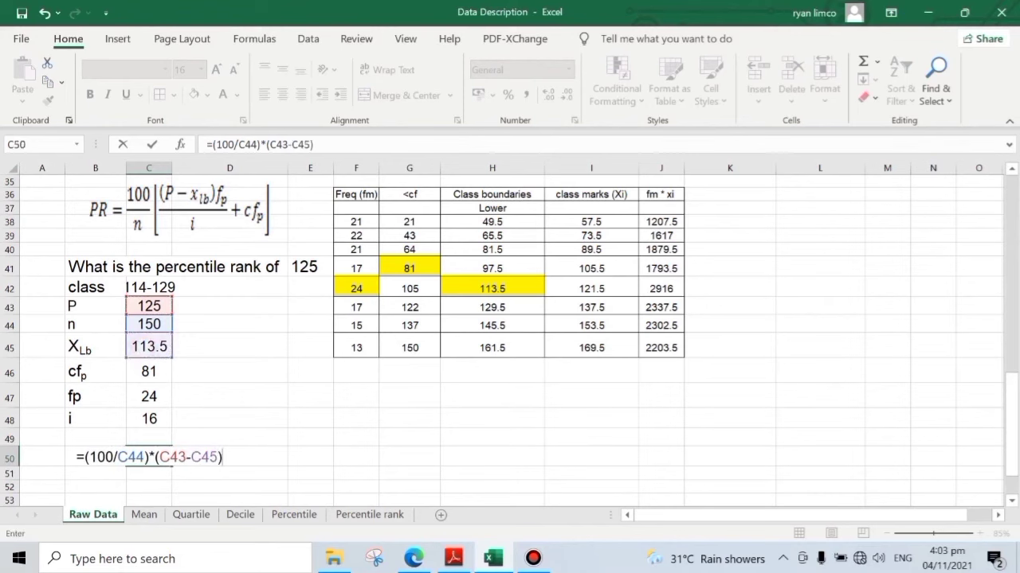
{"action": "type", "text": "*"}
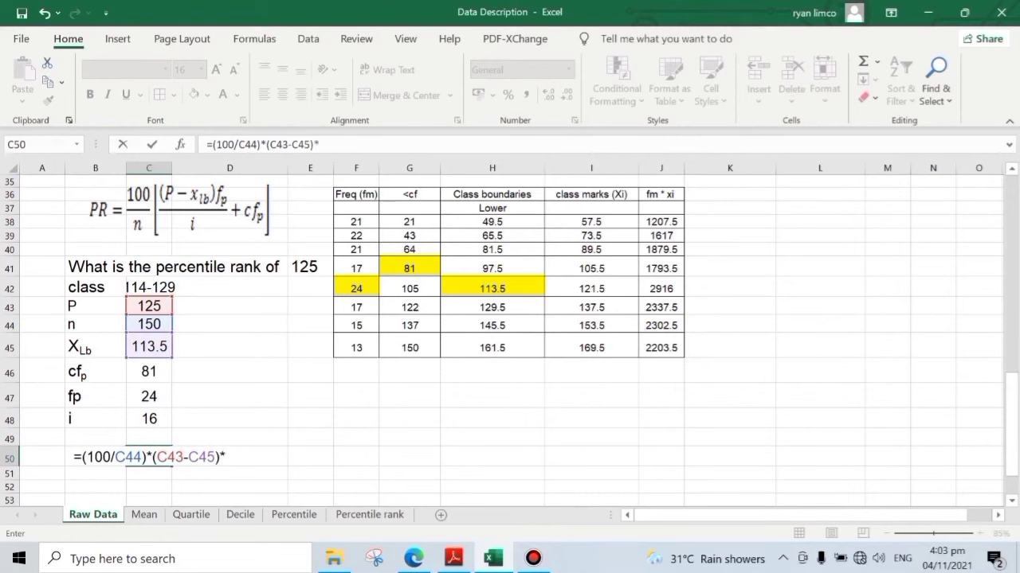
{"action": "left_click", "coordinate": [149, 397]}
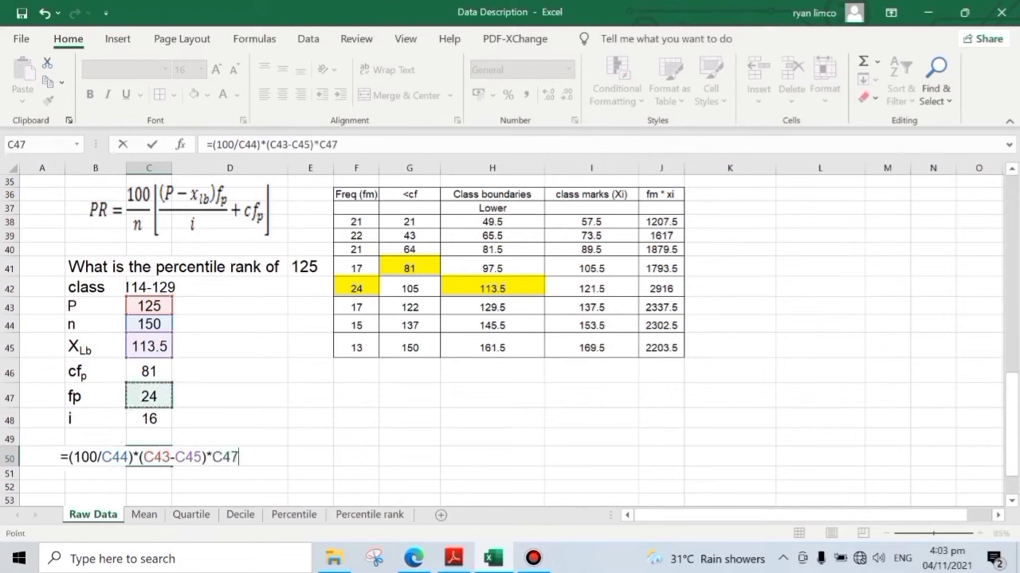
{"action": "left_click", "coordinate": [134, 457]}
{"action": "type", "text": "("}
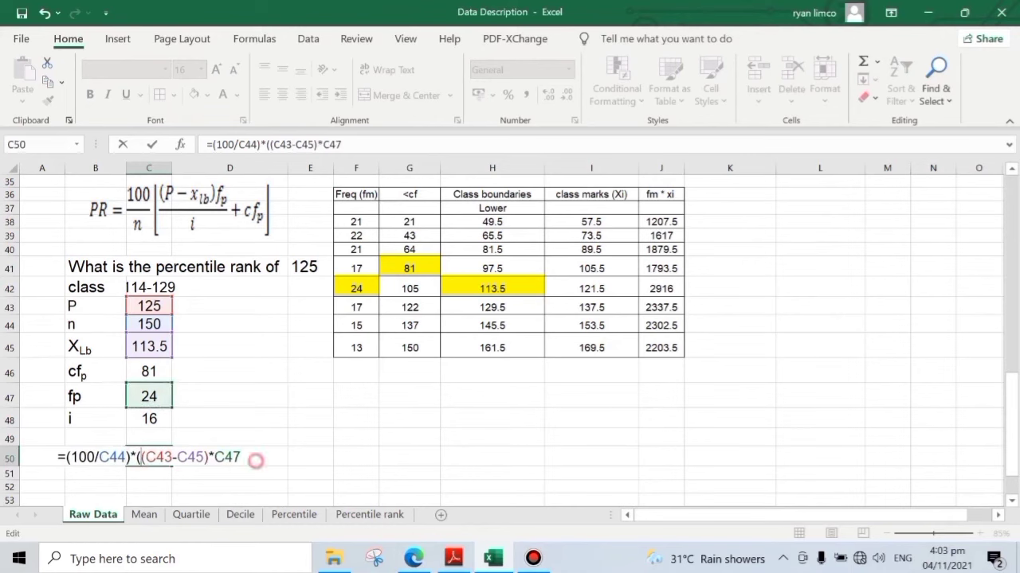
{"action": "type", "text": ")"}
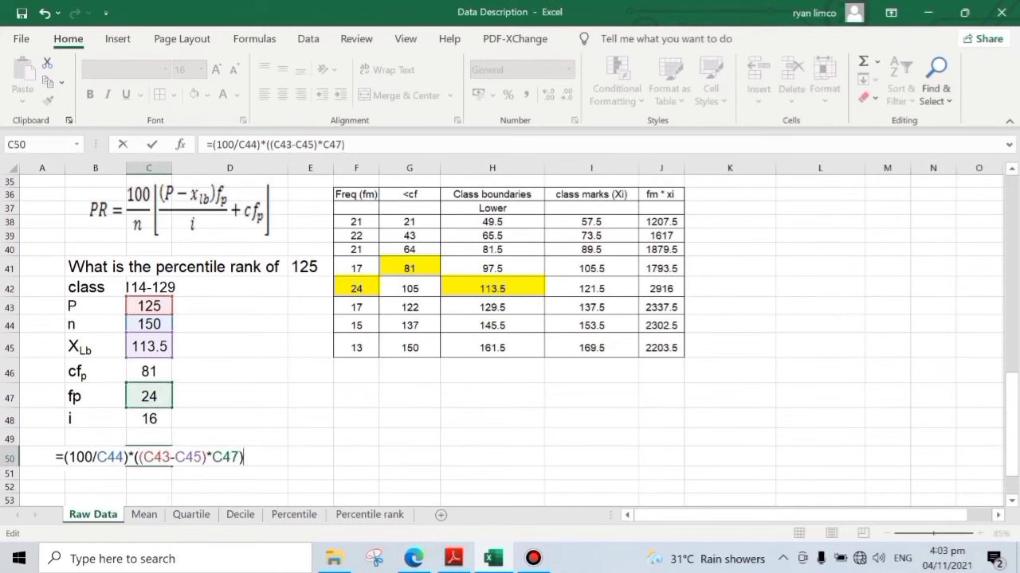
{"action": "type", "text": "/"}
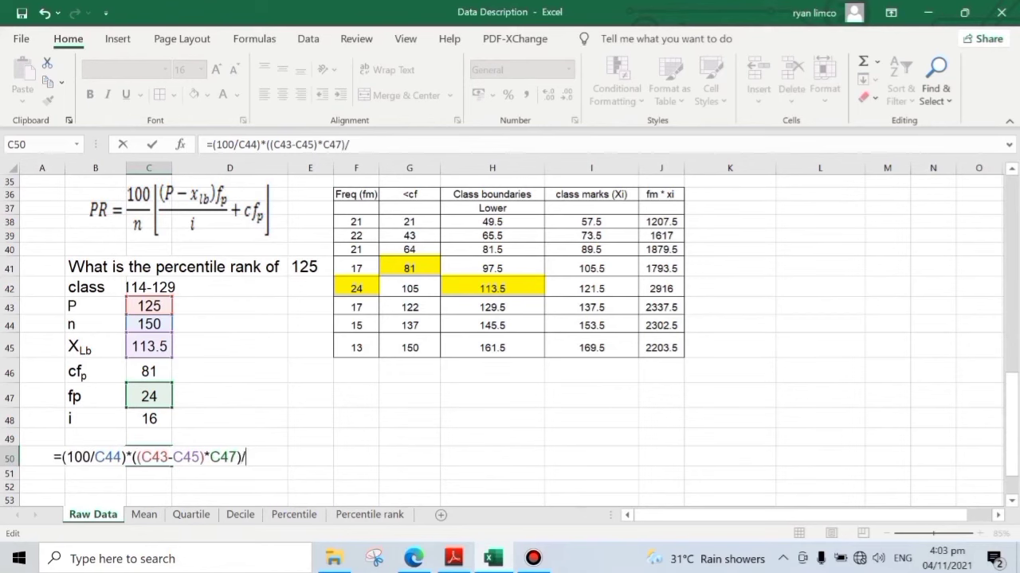
- Extend the PR formula with a division by i in C48, parenthesize the quotient, and add cfp from C46
{"action": "left_click", "coordinate": [151, 418]}
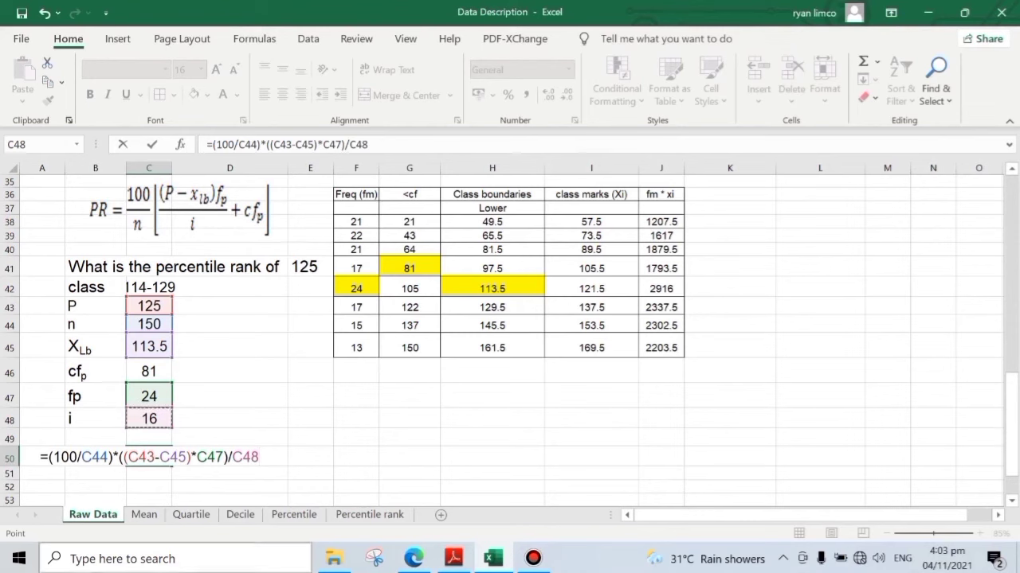
{"action": "left_click", "coordinate": [213, 144]}
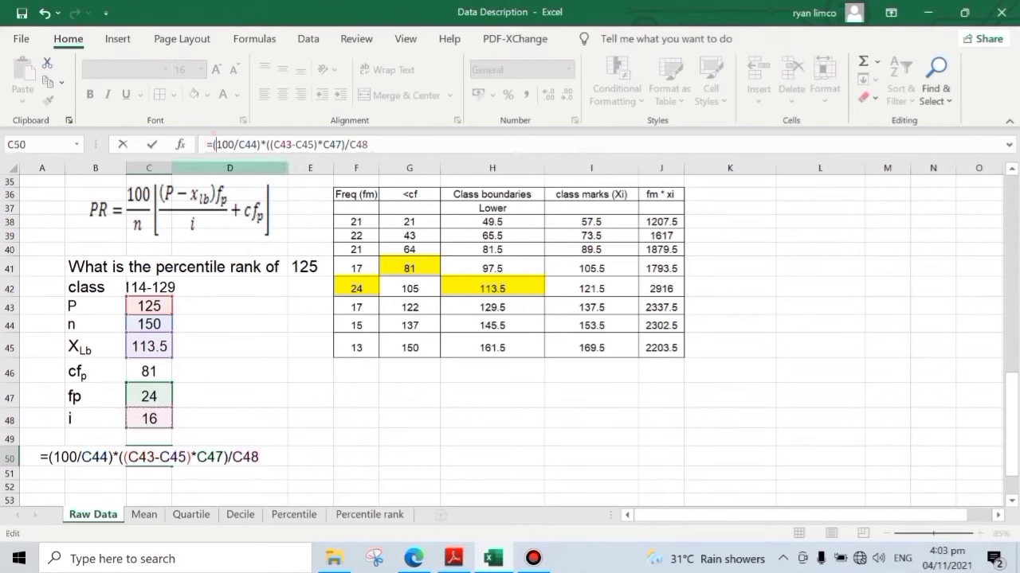
{"action": "type", "text": "("}
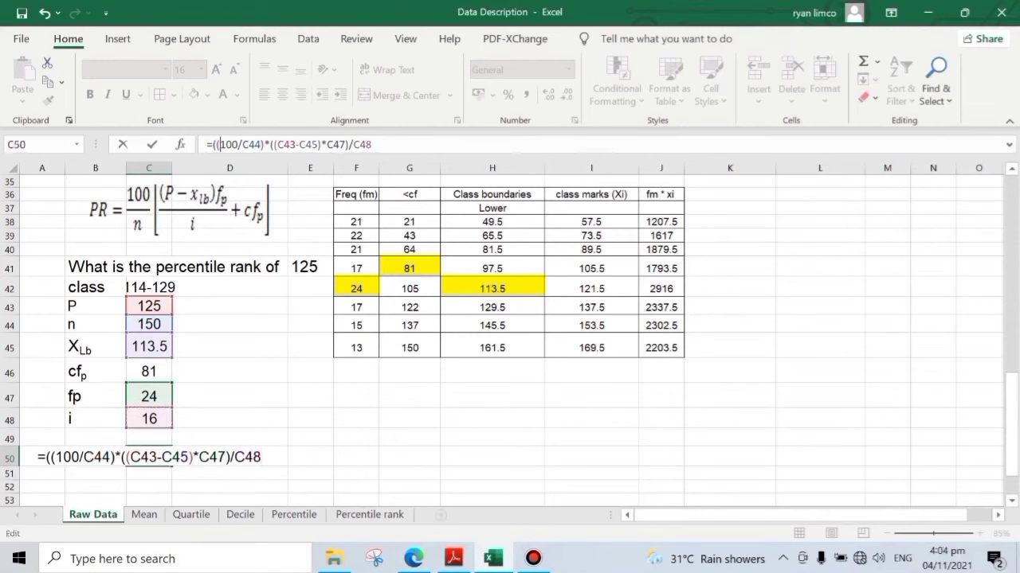
{"action": "left_click", "coordinate": [389, 142]}
{"action": "type", "text": ")"}
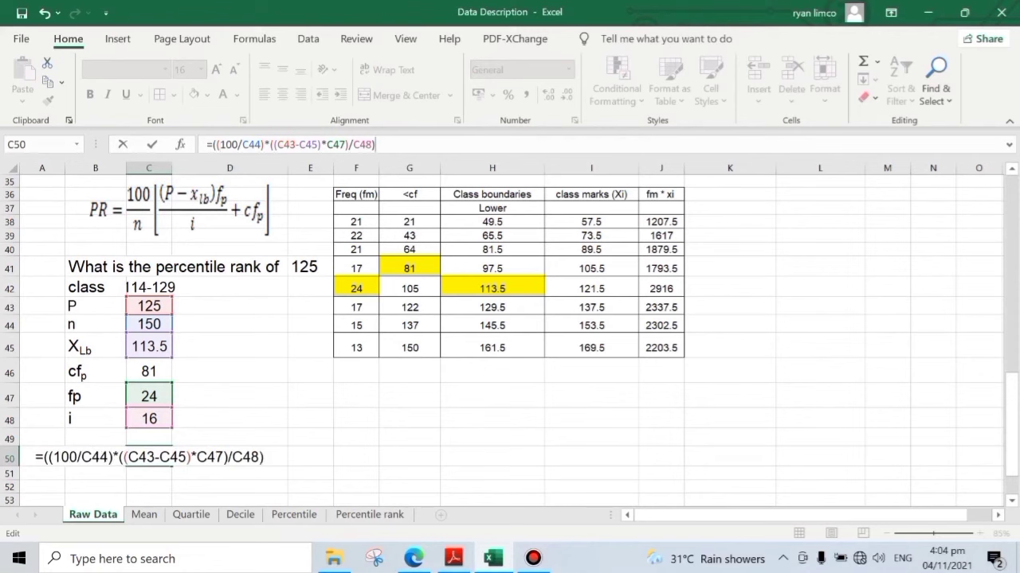
{"action": "type", "text": "+"}
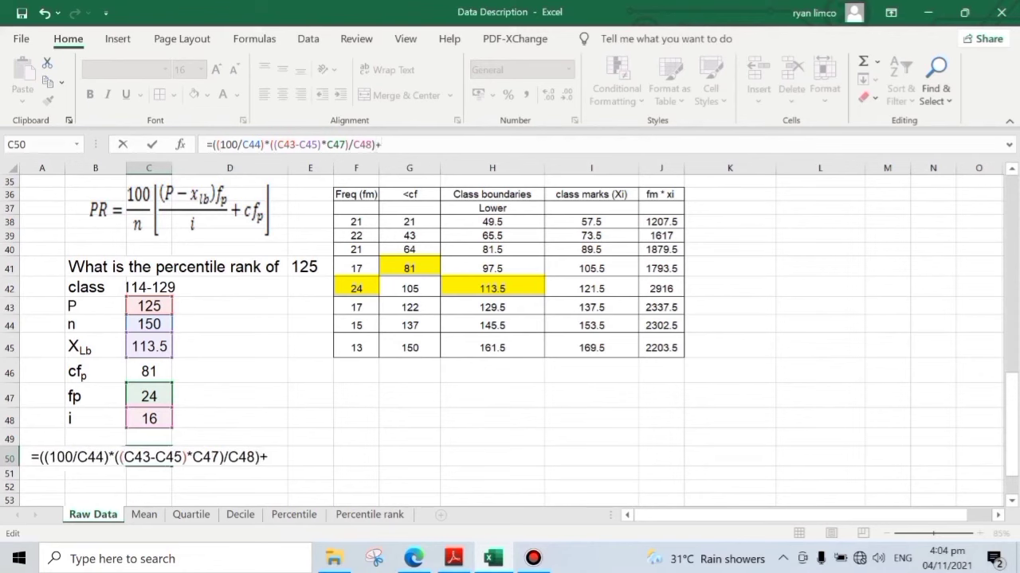
{"action": "left_click", "coordinate": [149, 372]}
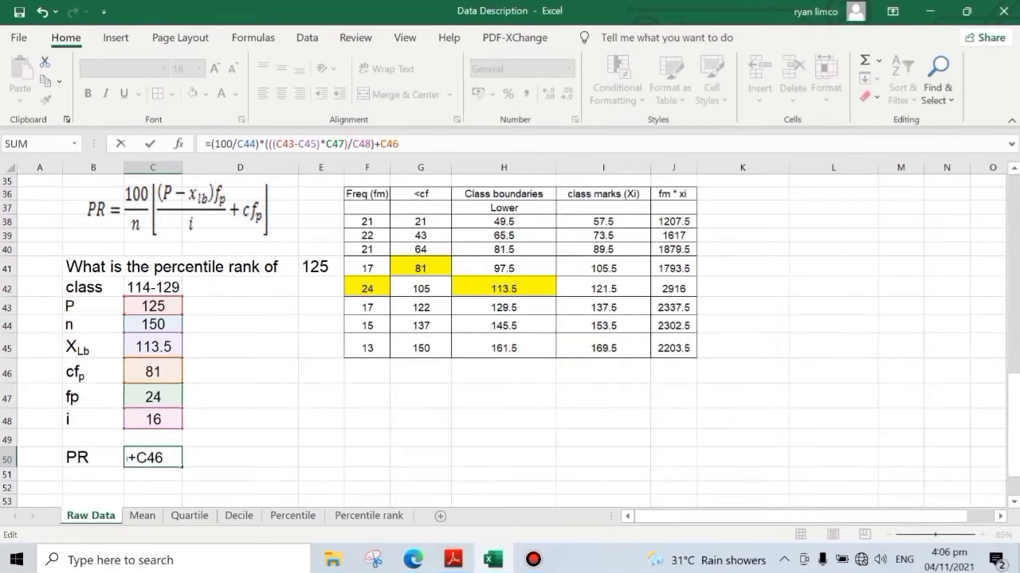
- Enclose the bracketed part including +C46 in parentheses so C50 holds =(100/C44)*((((C43-C45)*C47)/C48)+C46)
{"action": "left_click_drag", "start_coordinate": [265, 143], "coordinate": [399, 143]}
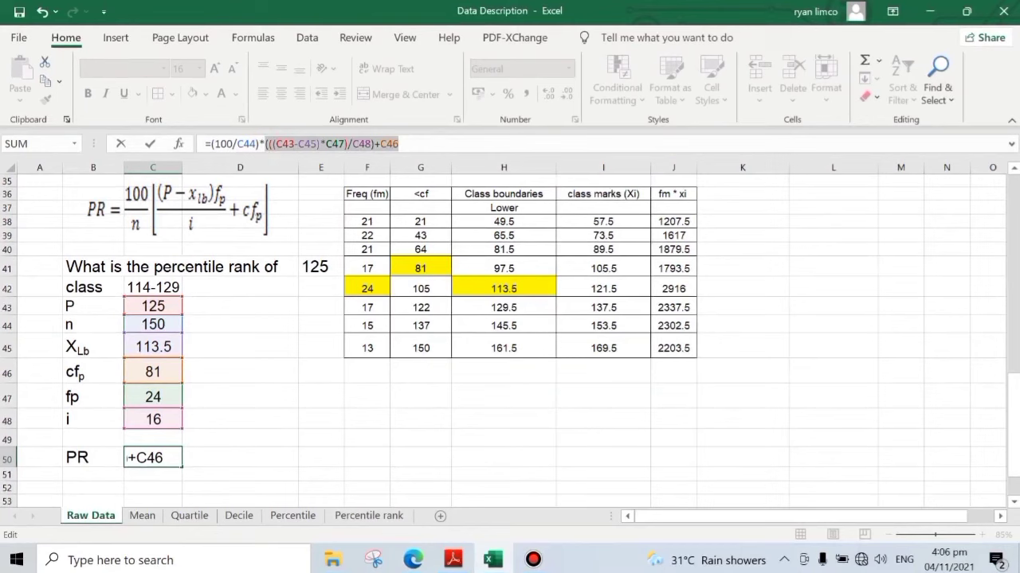
{"action": "left_click", "coordinate": [265, 145]}
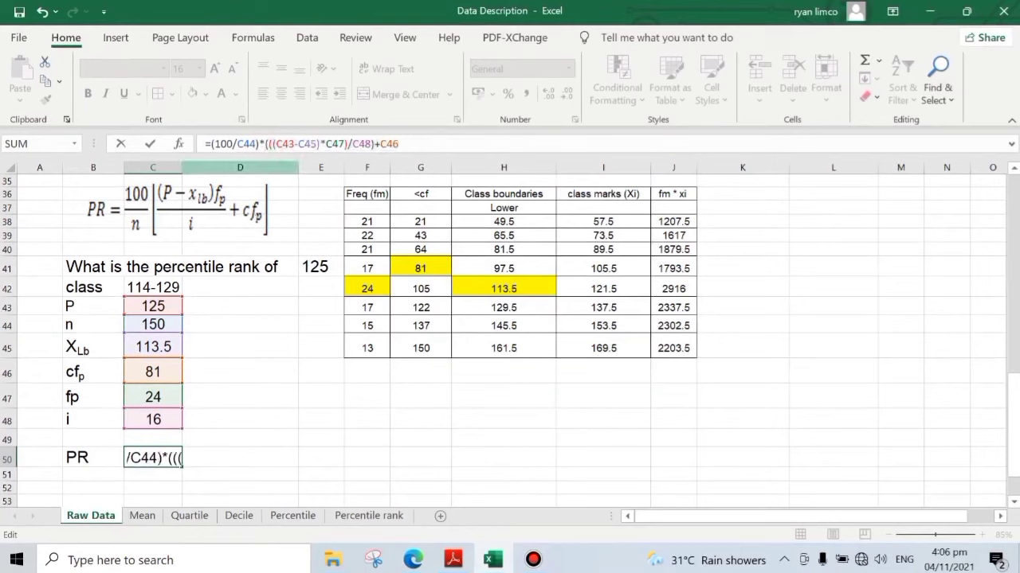
{"action": "type", "text": "("}
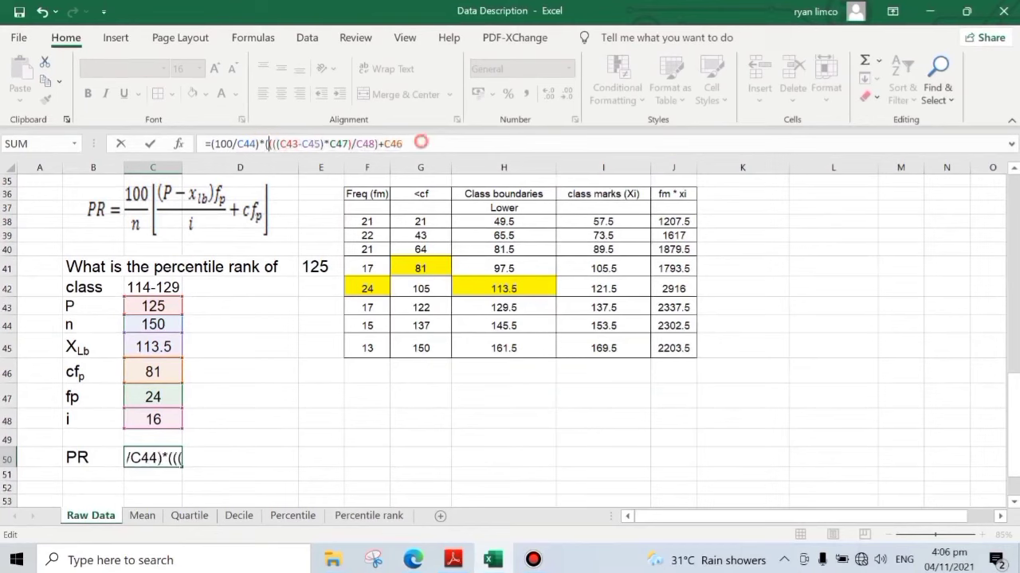
{"action": "left_click", "coordinate": [421, 142]}
{"action": "type", "text": ")"}
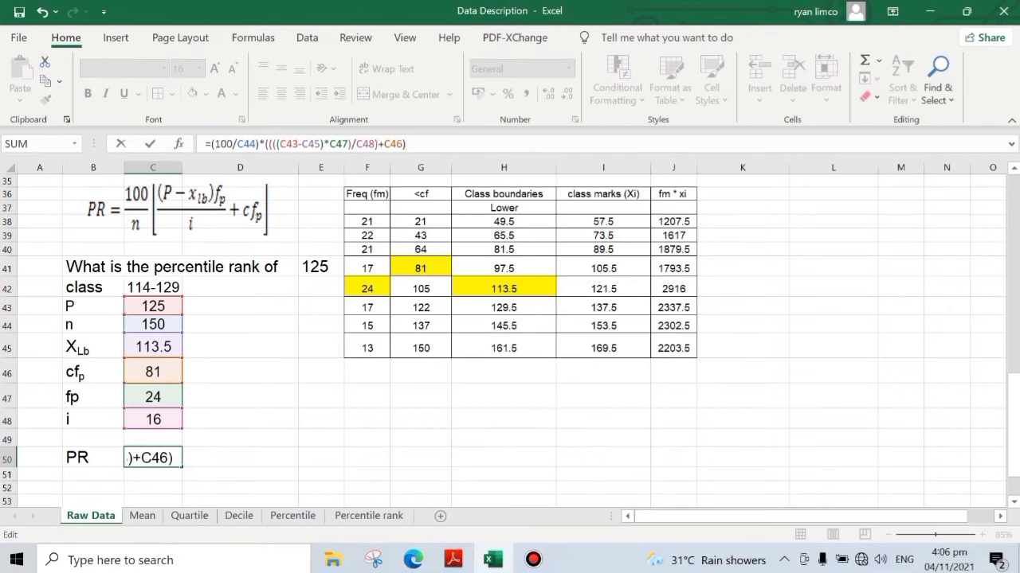
{"action": "key", "text": "Return"}
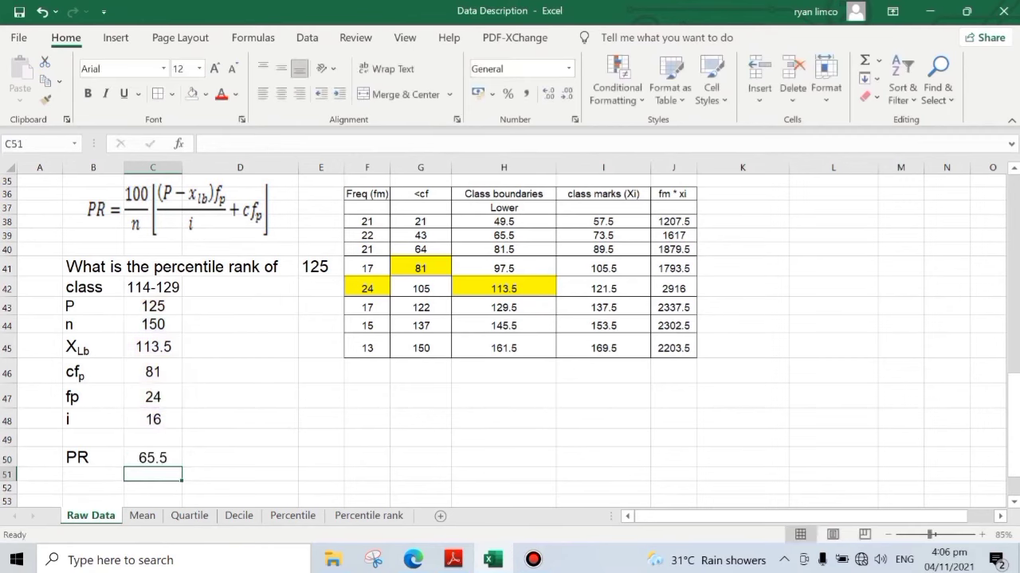